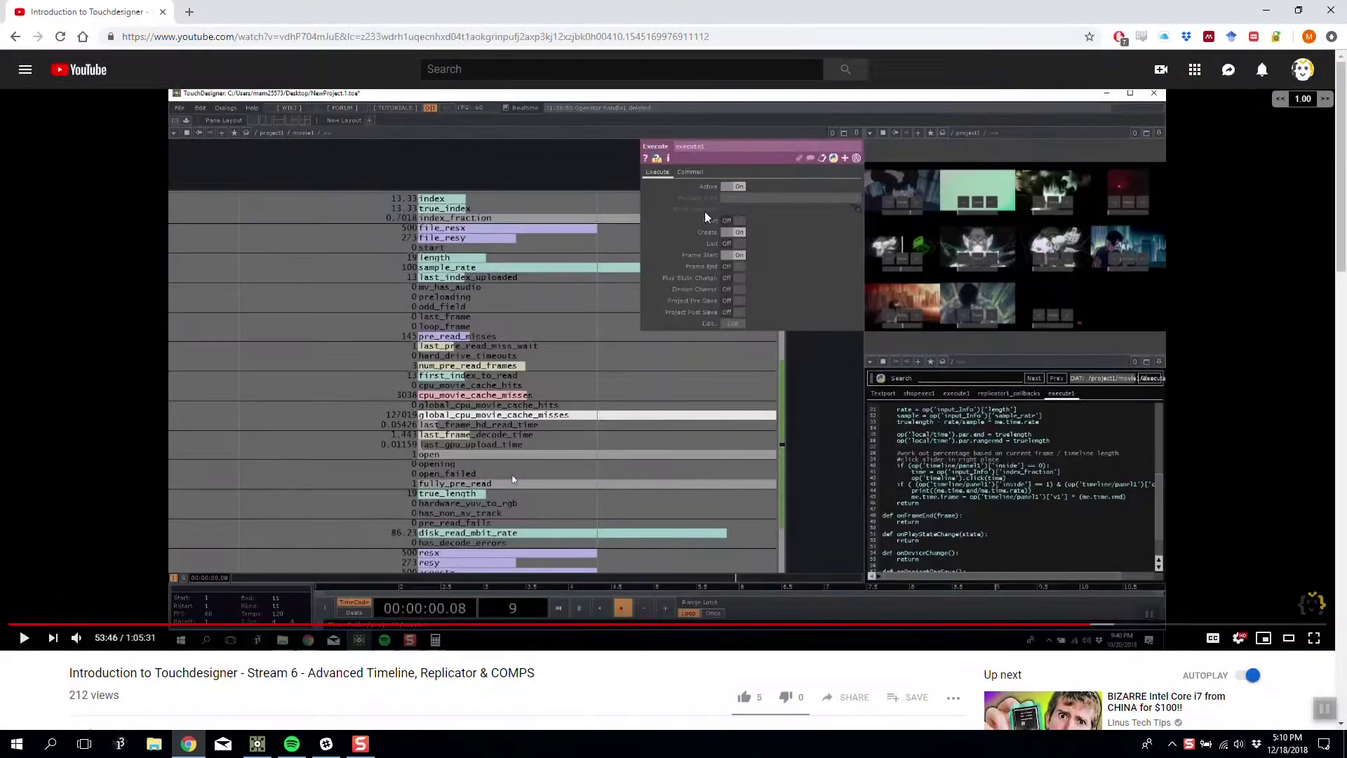
Read the video's title and the viewer comment asking how to make mp4 audio follow backward timeline playback
scroll(519, 372, down, 8)
scroll(350, 406, up, 1)
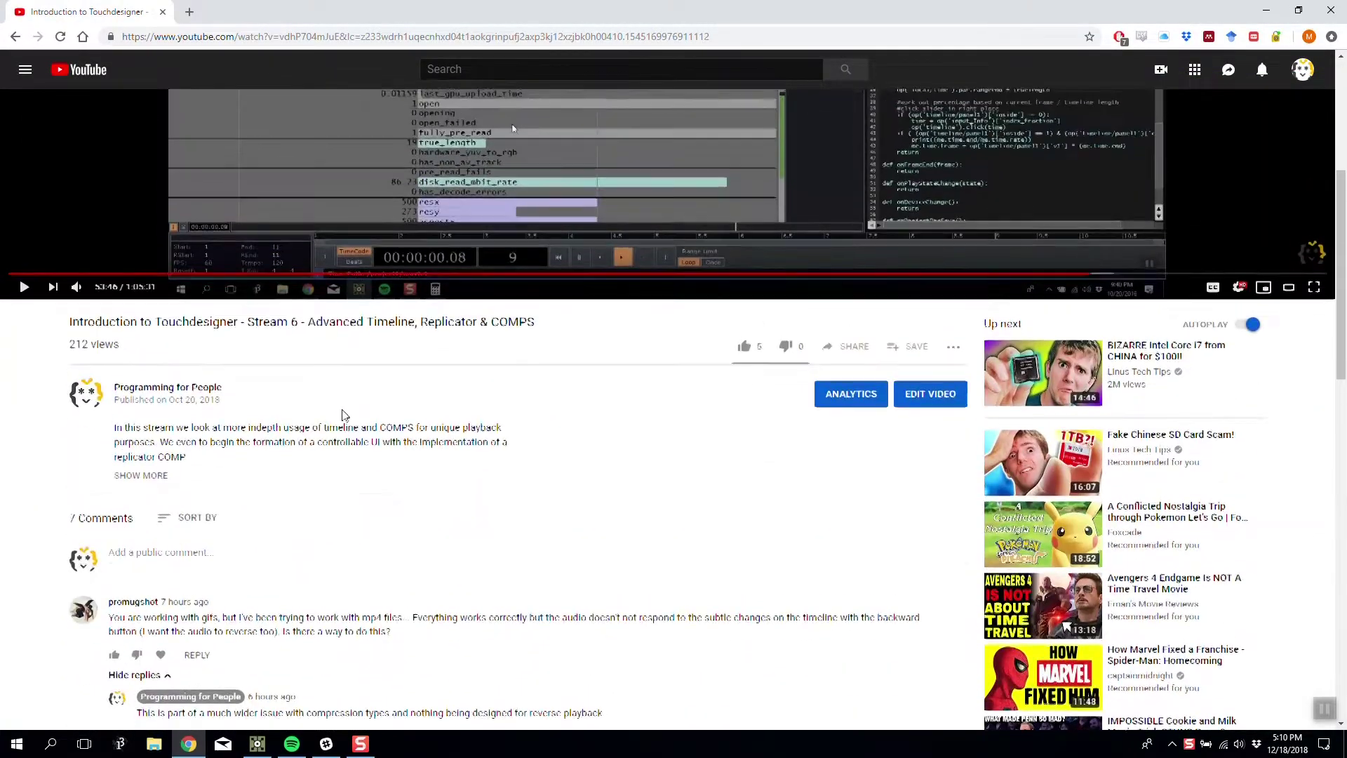
drag(84, 177, 390, 184)
click(400, 199)
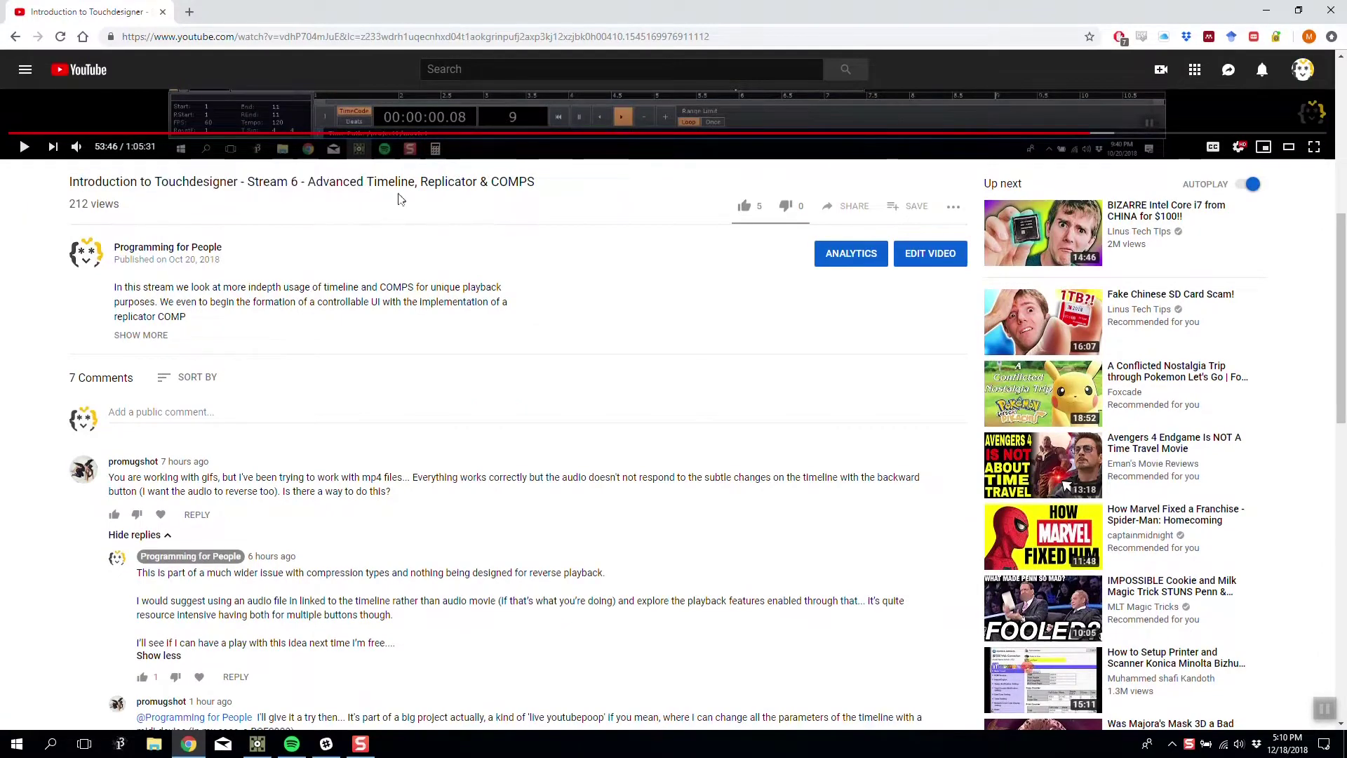
click(388, 187)
scroll(388, 187, up, 7)
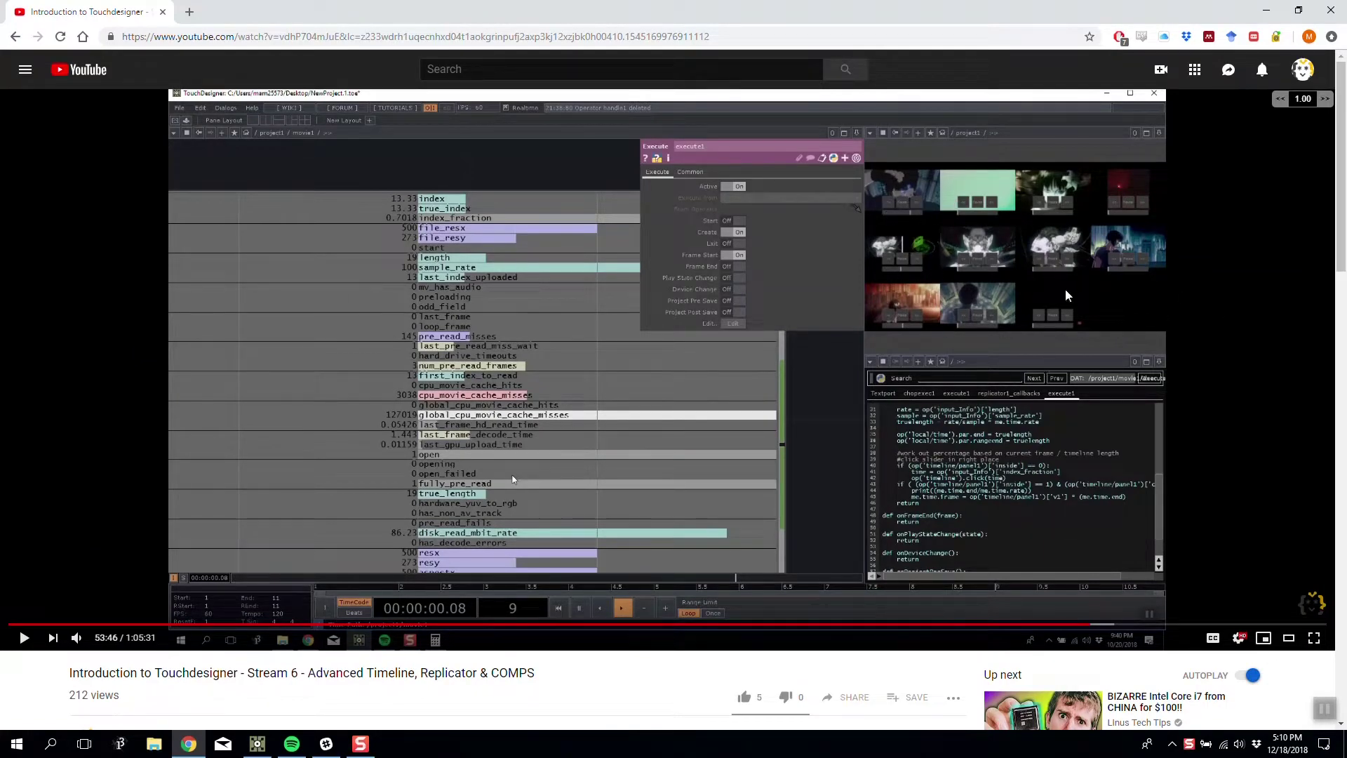
scroll(595, 291, down, 9)
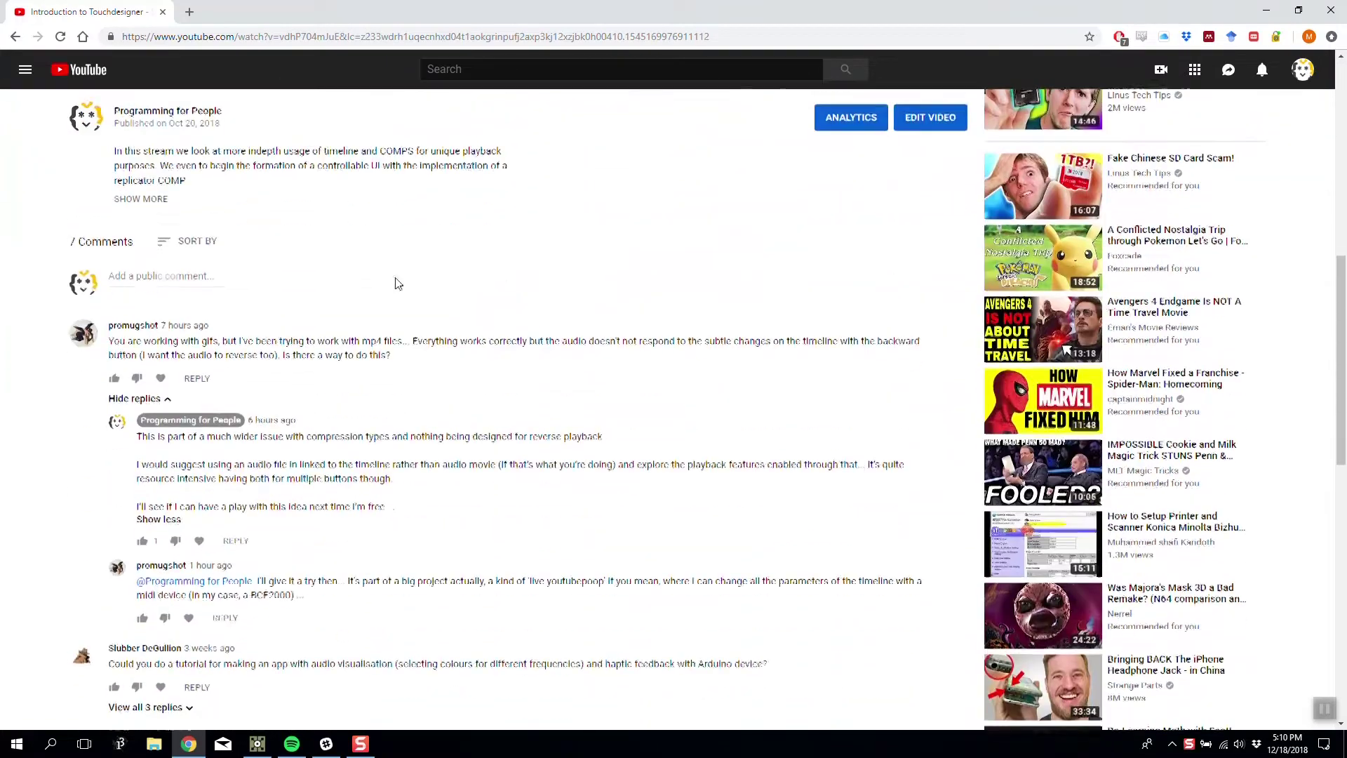
drag(146, 335, 444, 361)
click(438, 354)
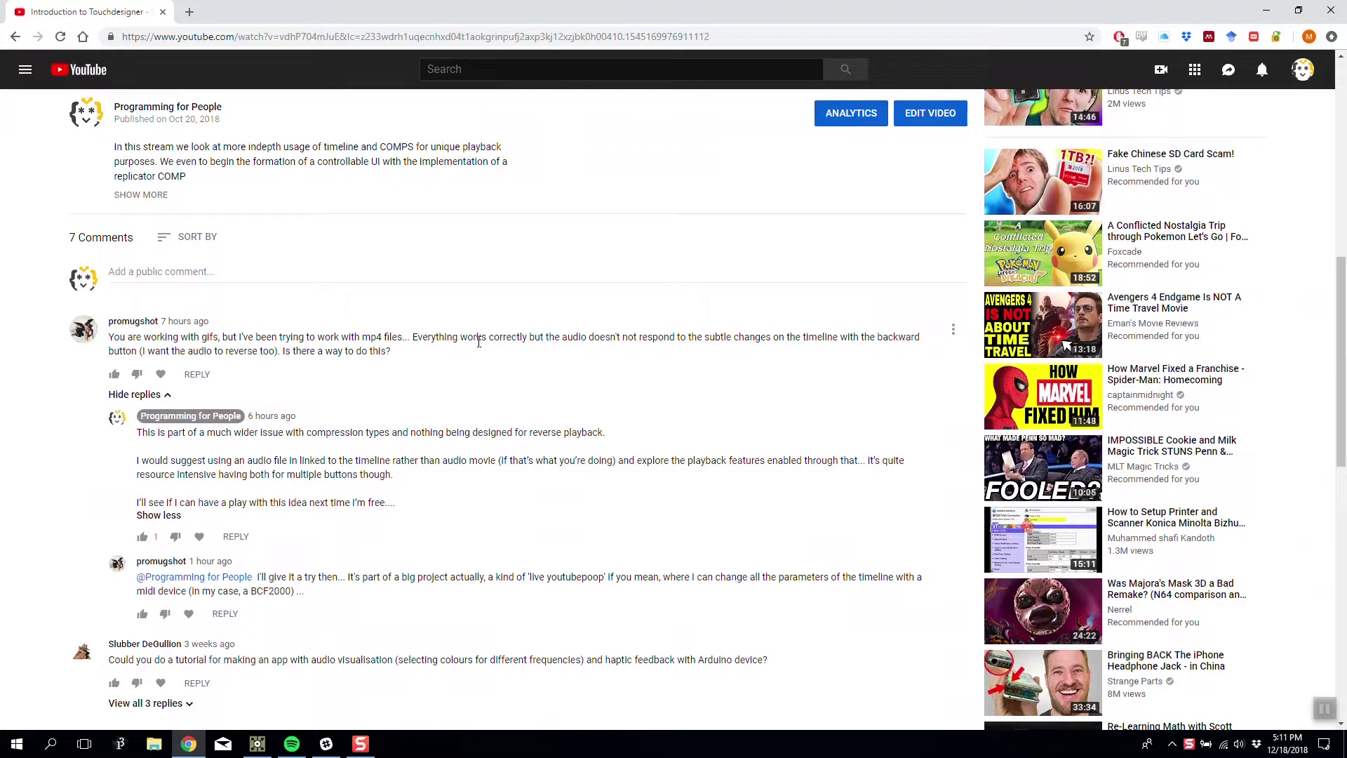
scroll(479, 342, up, 9)
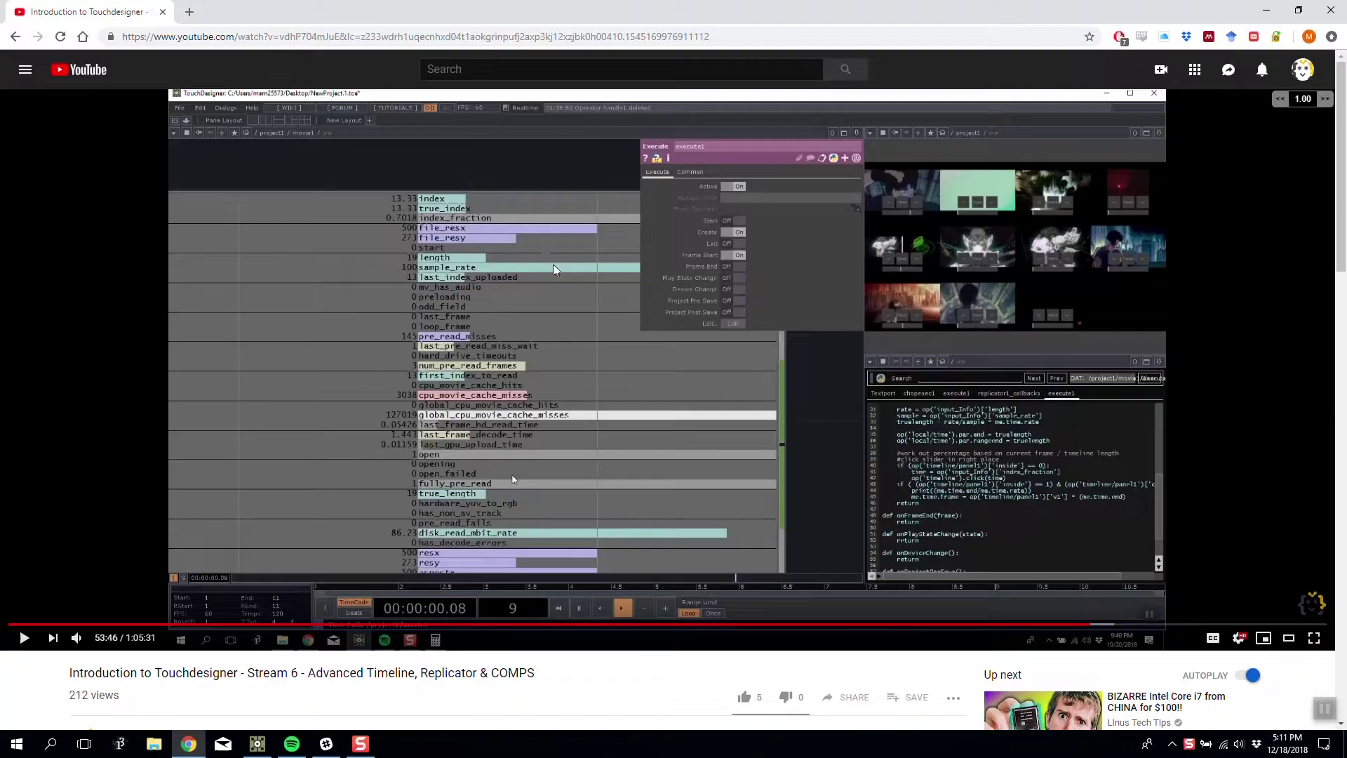
scroll(556, 270, down, 8)
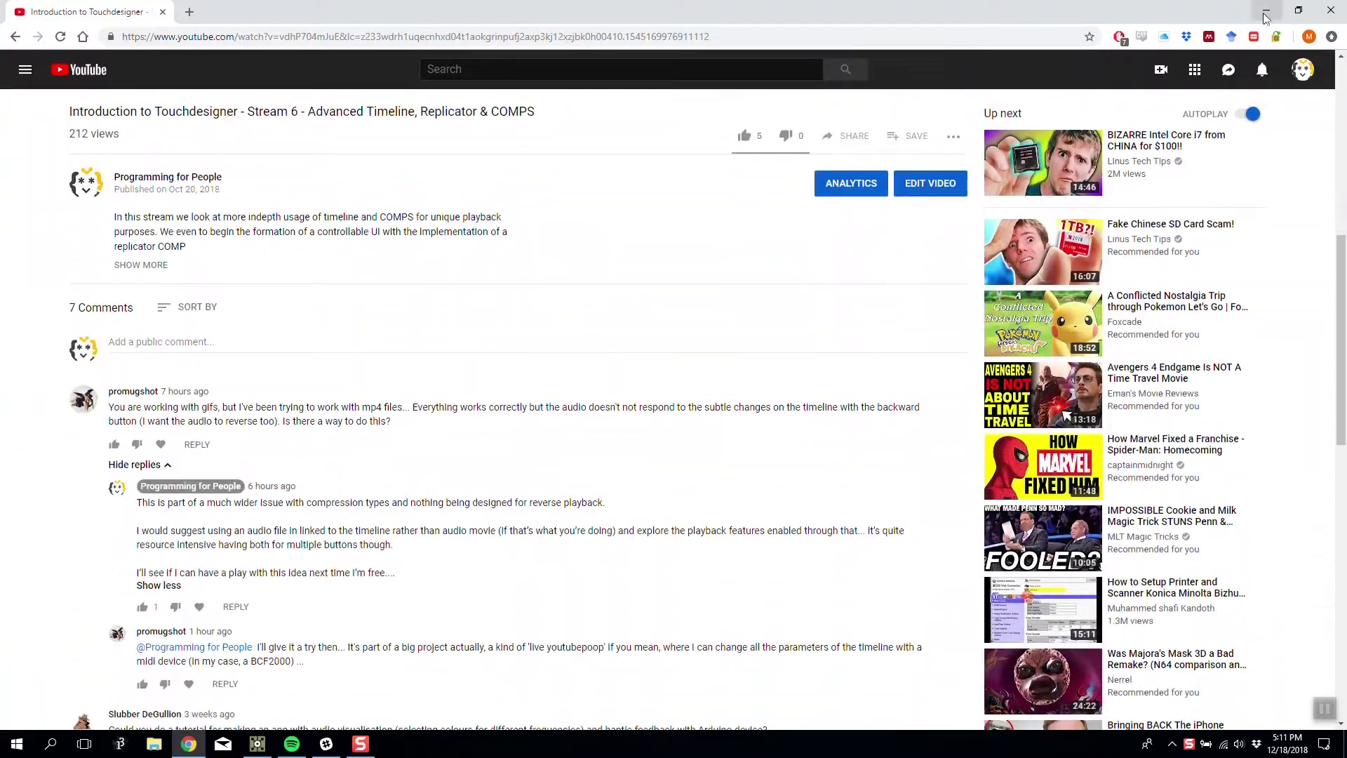
Switch to TouchDesigner and delete all the default operators from the project1 network
click(1266, 13)
click(207, 64)
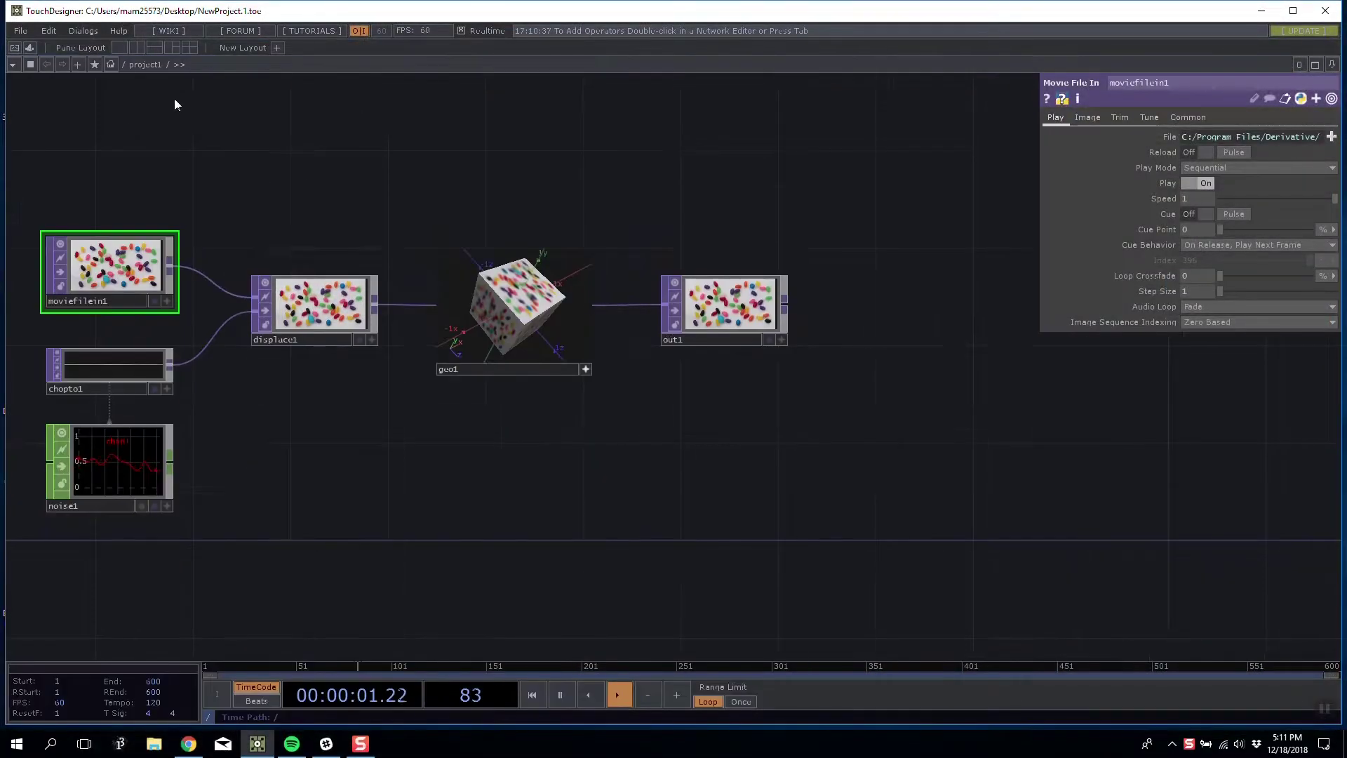
drag(84, 159, 903, 568)
key(Delete)
Add a Movie File In TOP, load the counting audio movie from the Desktop, and reposition the node in the network
key(Tab)
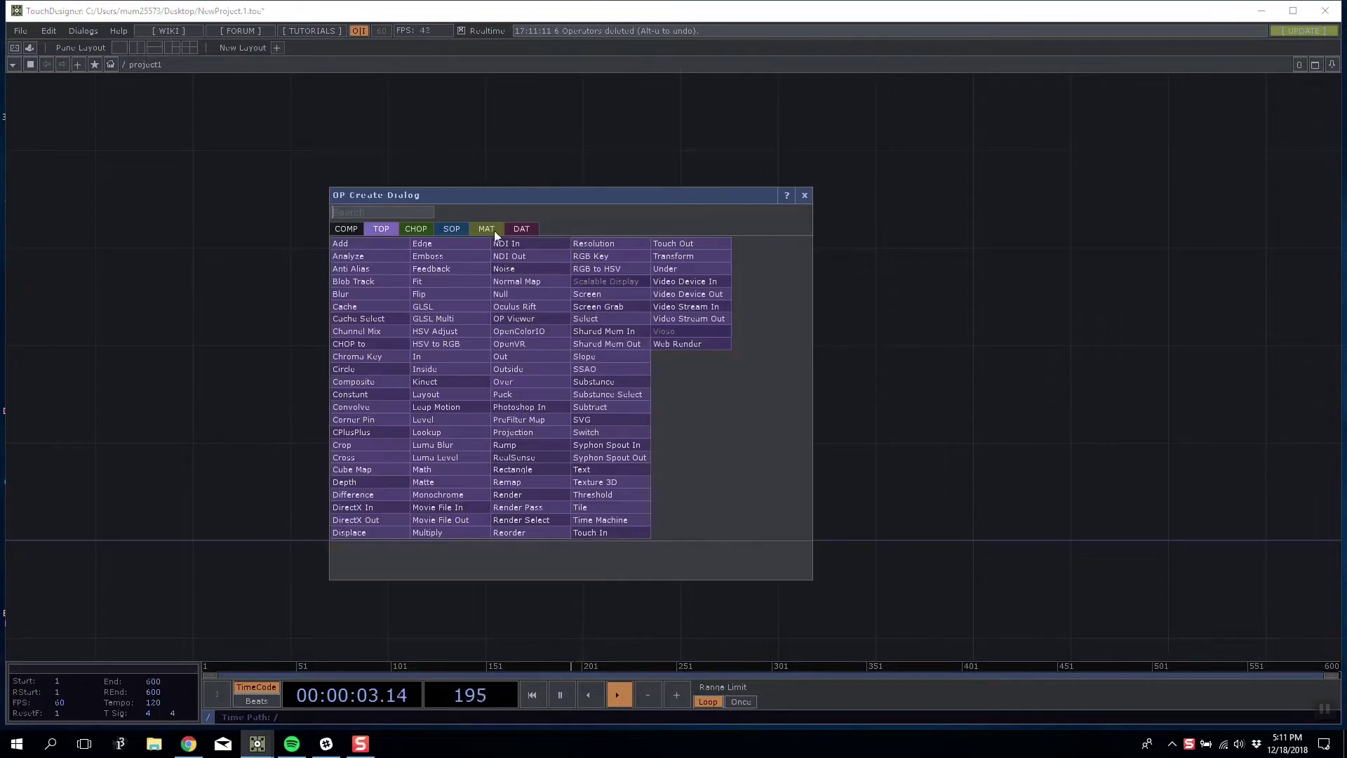
click(437, 507)
click(426, 383)
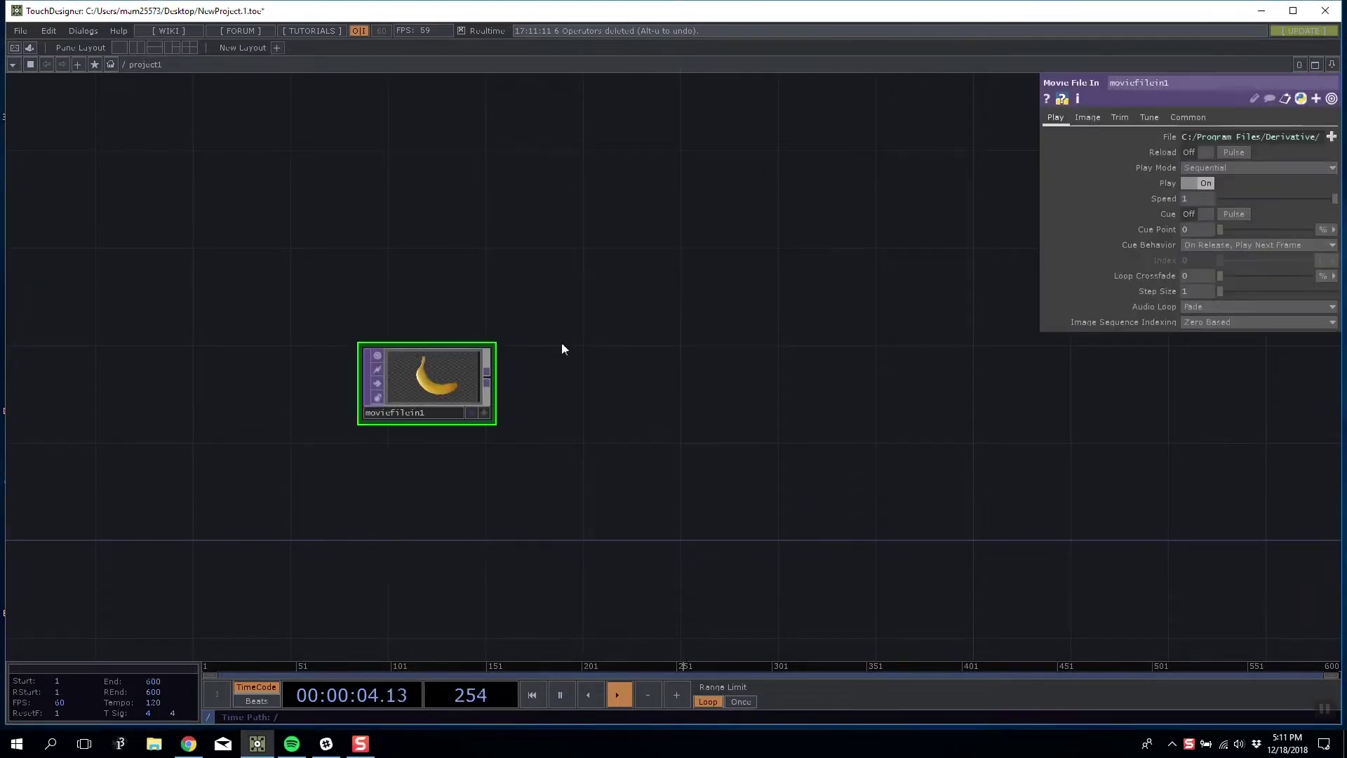
click(1331, 136)
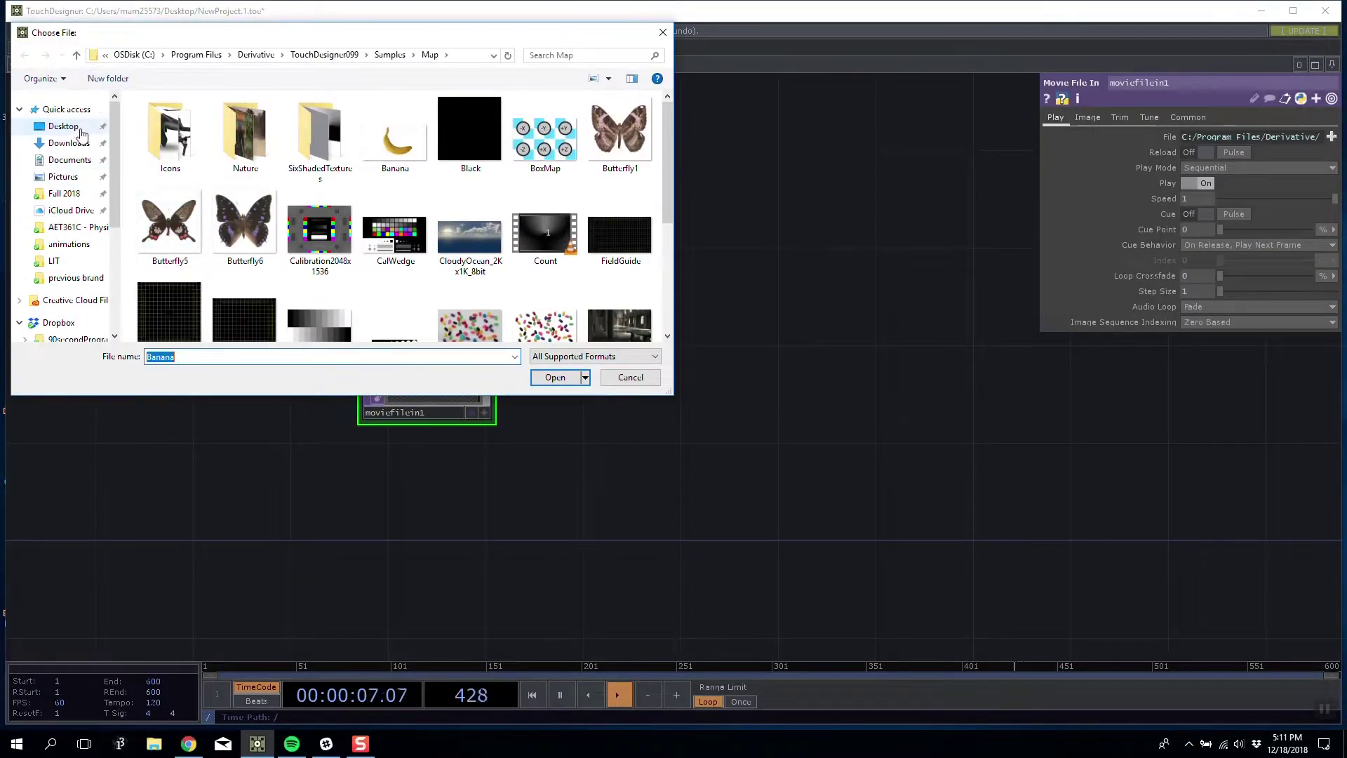
click(80, 134)
double_click(270, 247)
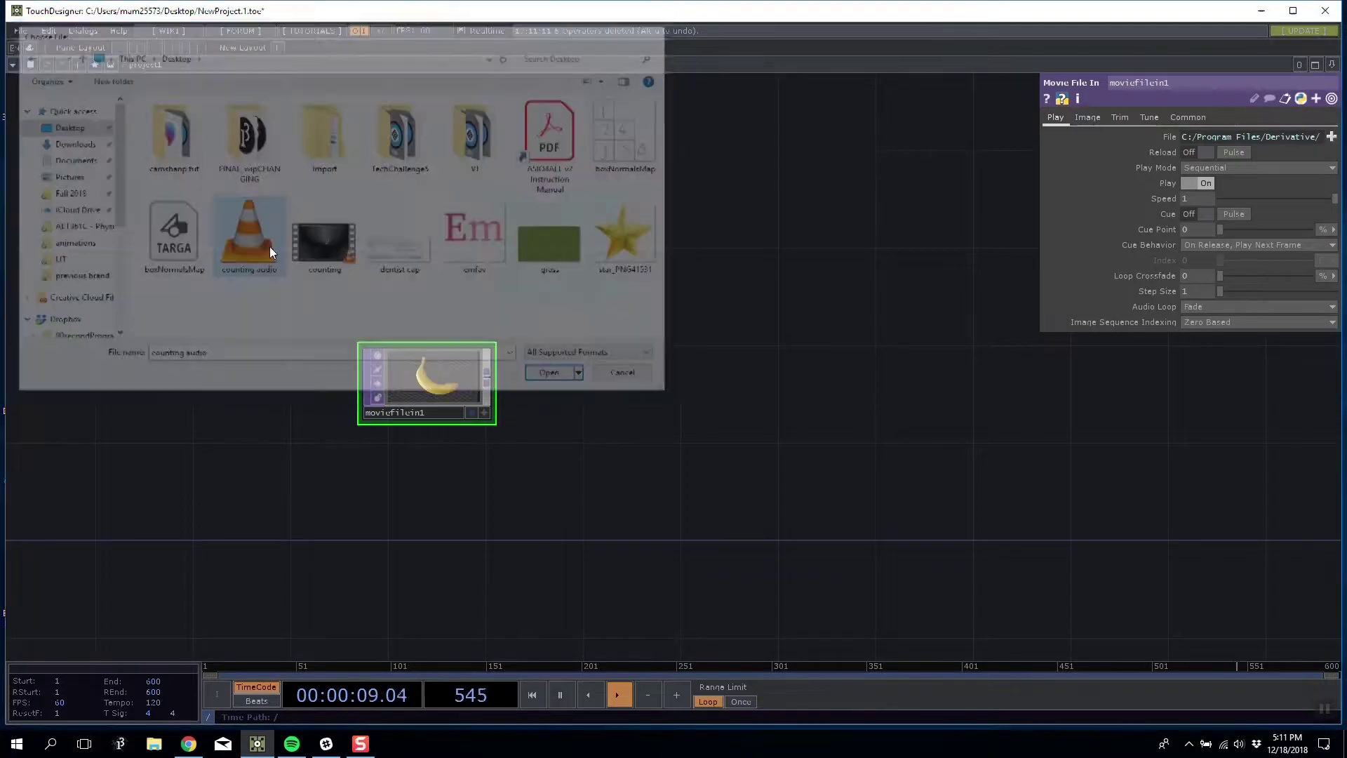
drag(436, 378, 314, 305)
double_click(391, 445)
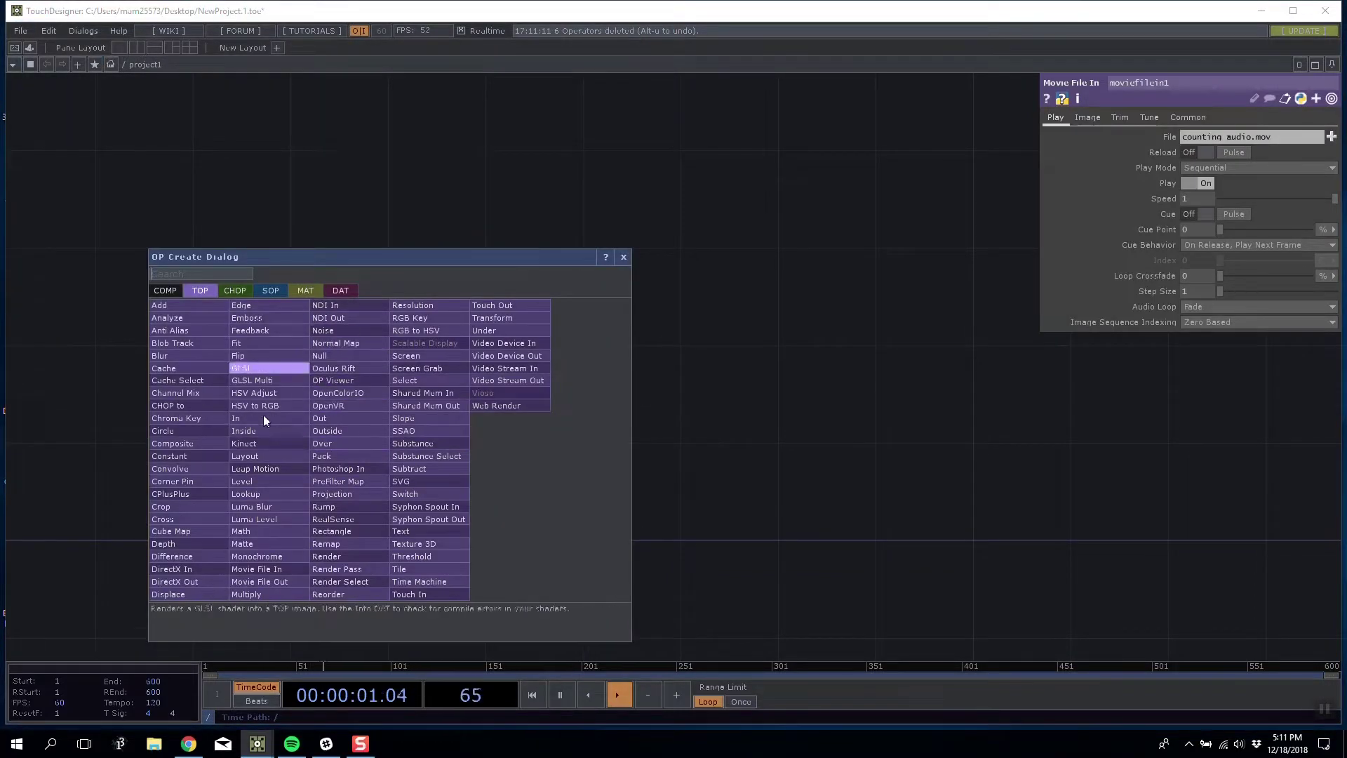
click(235, 290)
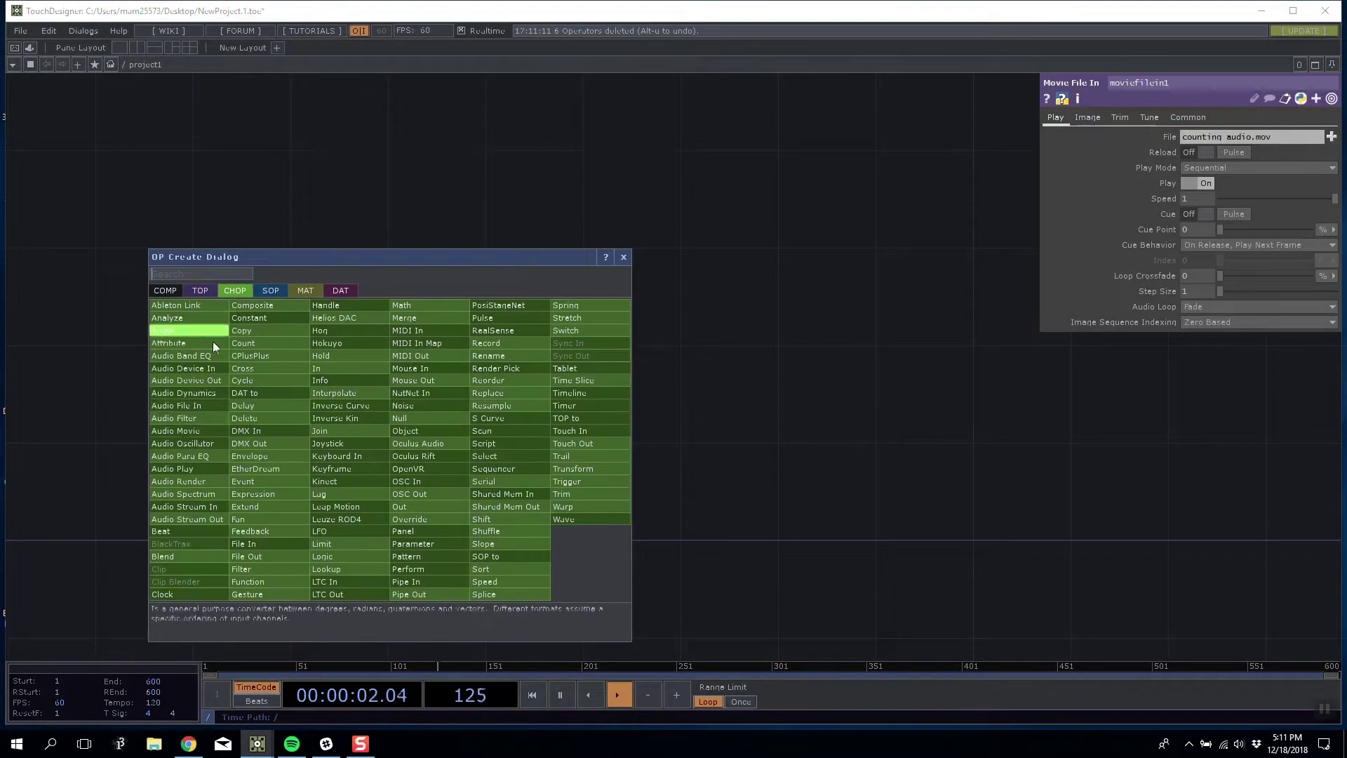
click(200, 417)
key(Escape)
key(Tab)
click(289, 411)
click(293, 475)
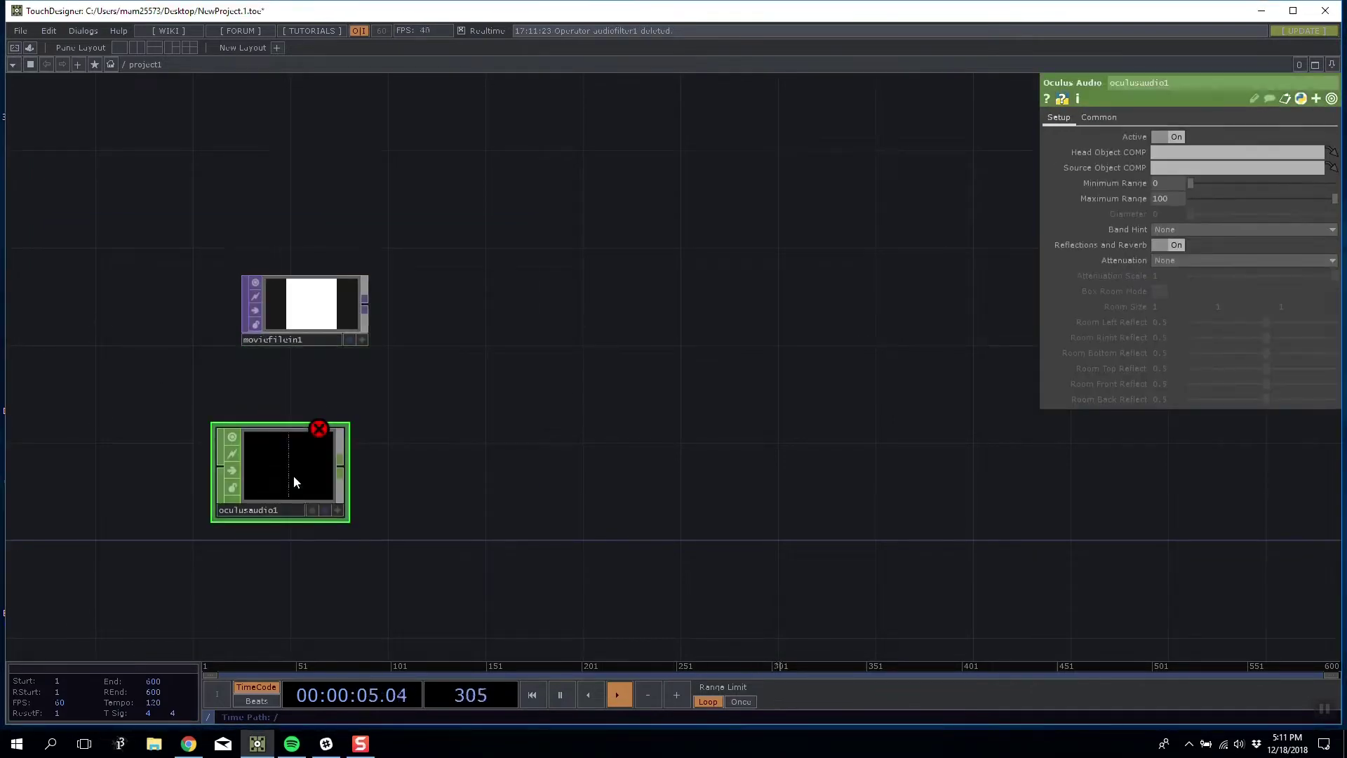
key(Delete)
Add an Audio Movie CHOP, link it to the Movie File In TOP, and align it directly beneath that node
key(Tab)
click(107, 457)
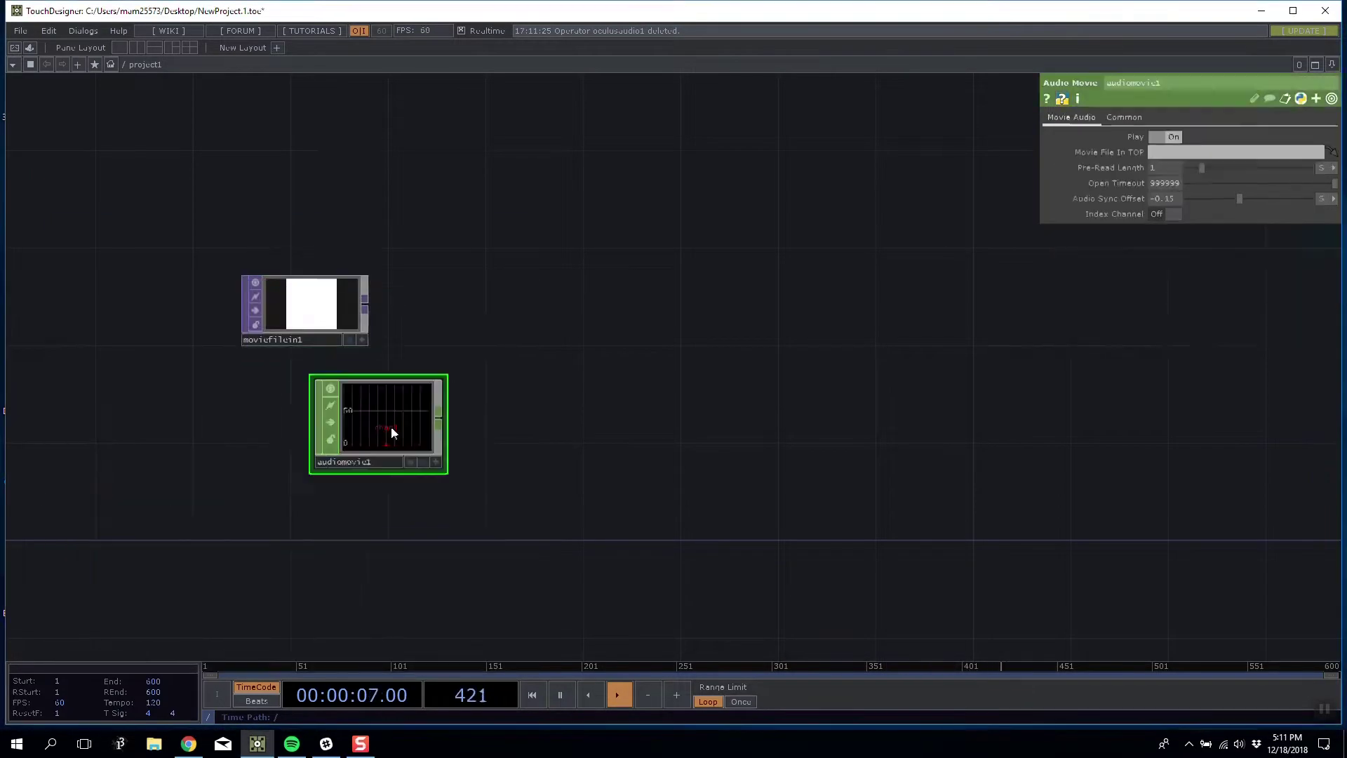
drag(320, 310, 395, 430)
drag(392, 432, 320, 431)
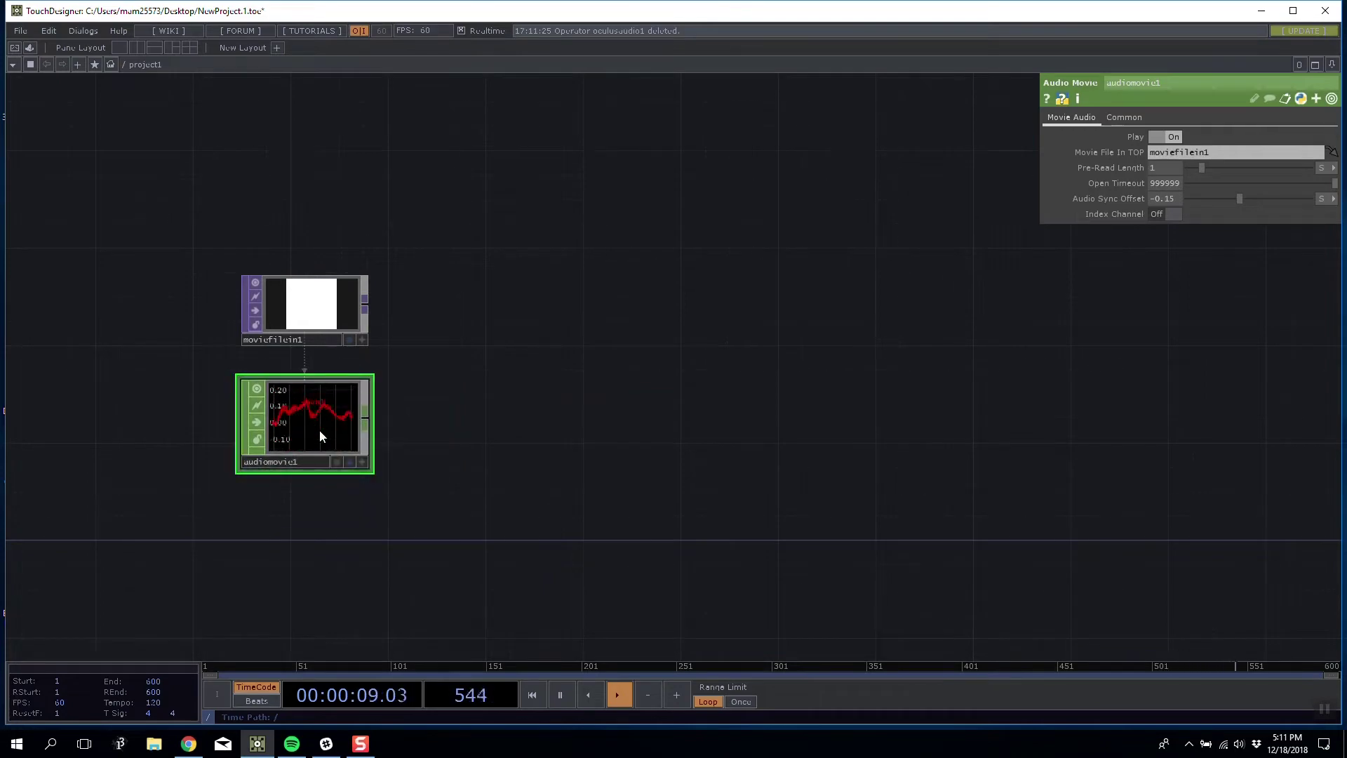
Add an Audio Device Out CHOP and connect the Audio Movie CHOP's output to its input
key(Tab)
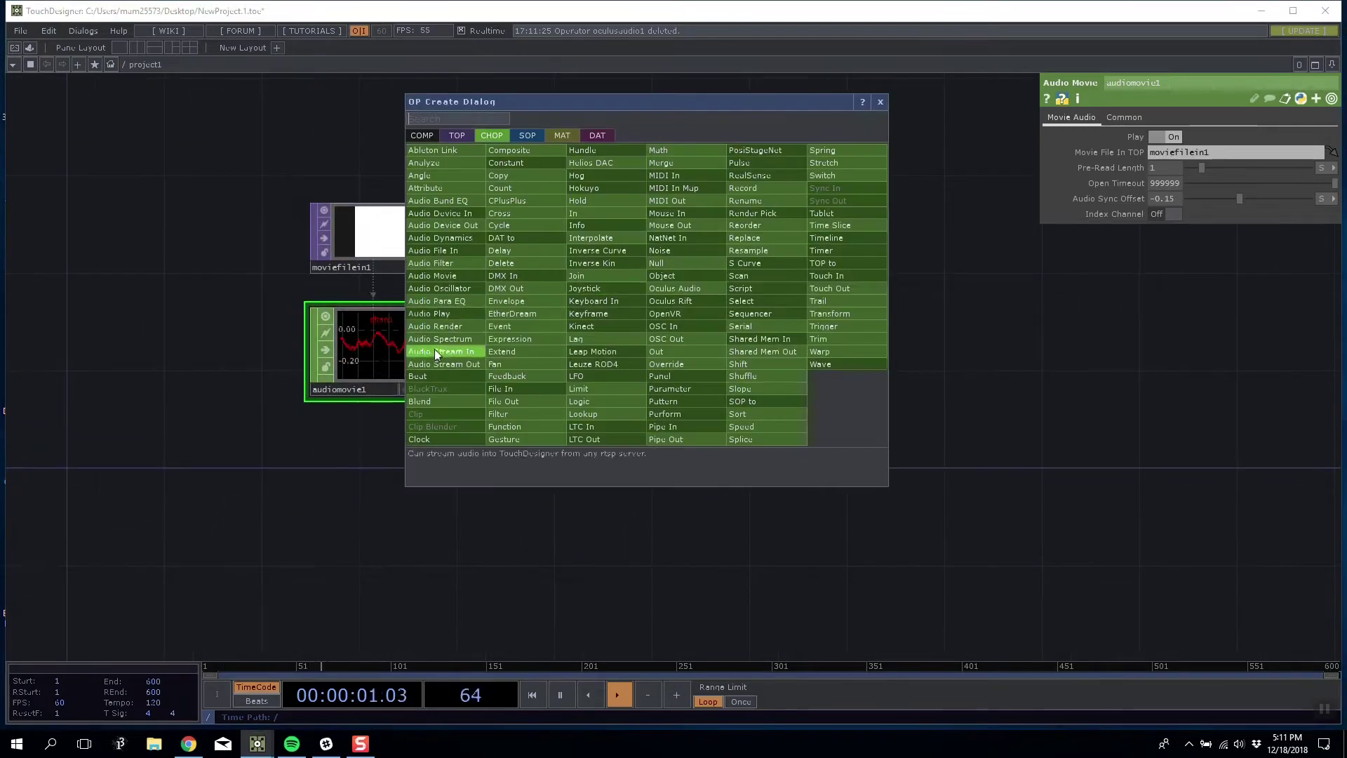
click(449, 228)
click(763, 375)
drag(434, 346, 564, 374)
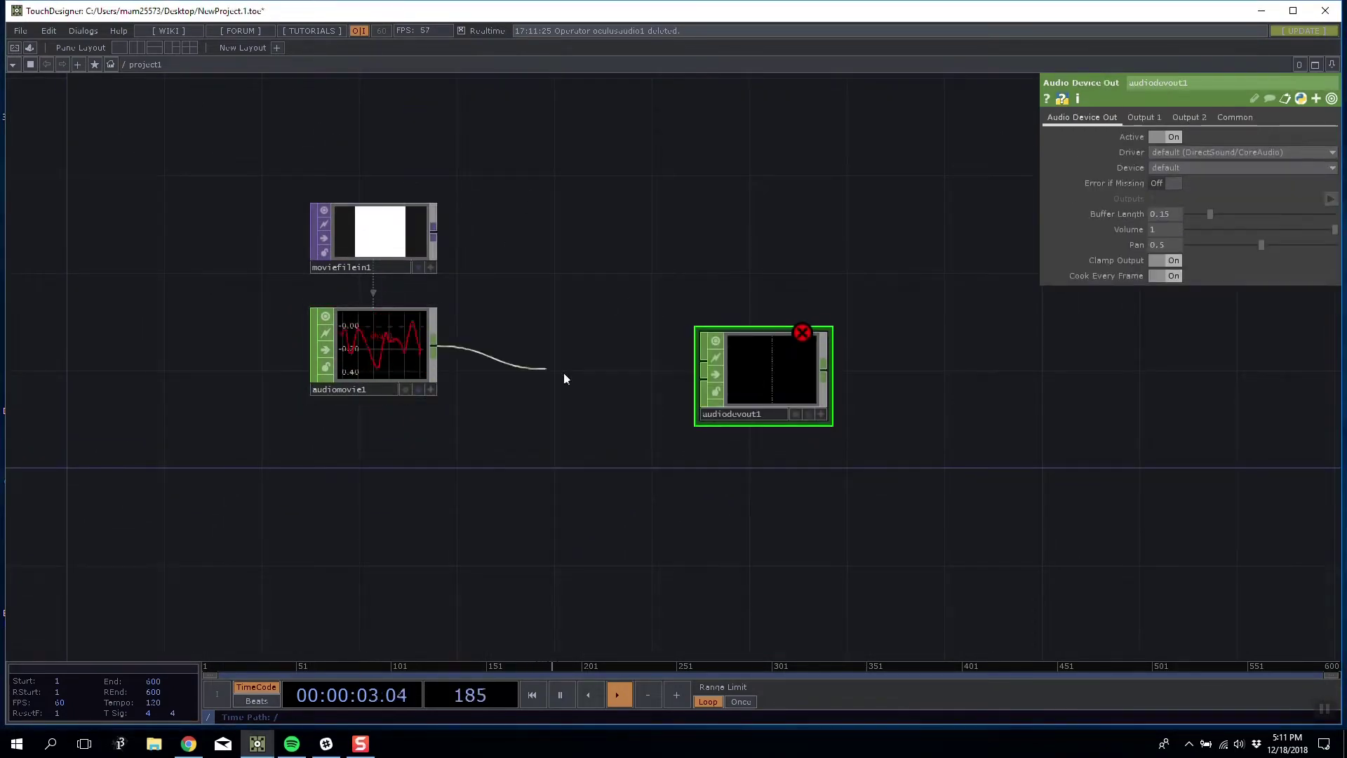
click(698, 361)
Set the Audio Device Out volume to 0.471 and move the node level with the Audio Movie CHOP
click(1263, 229)
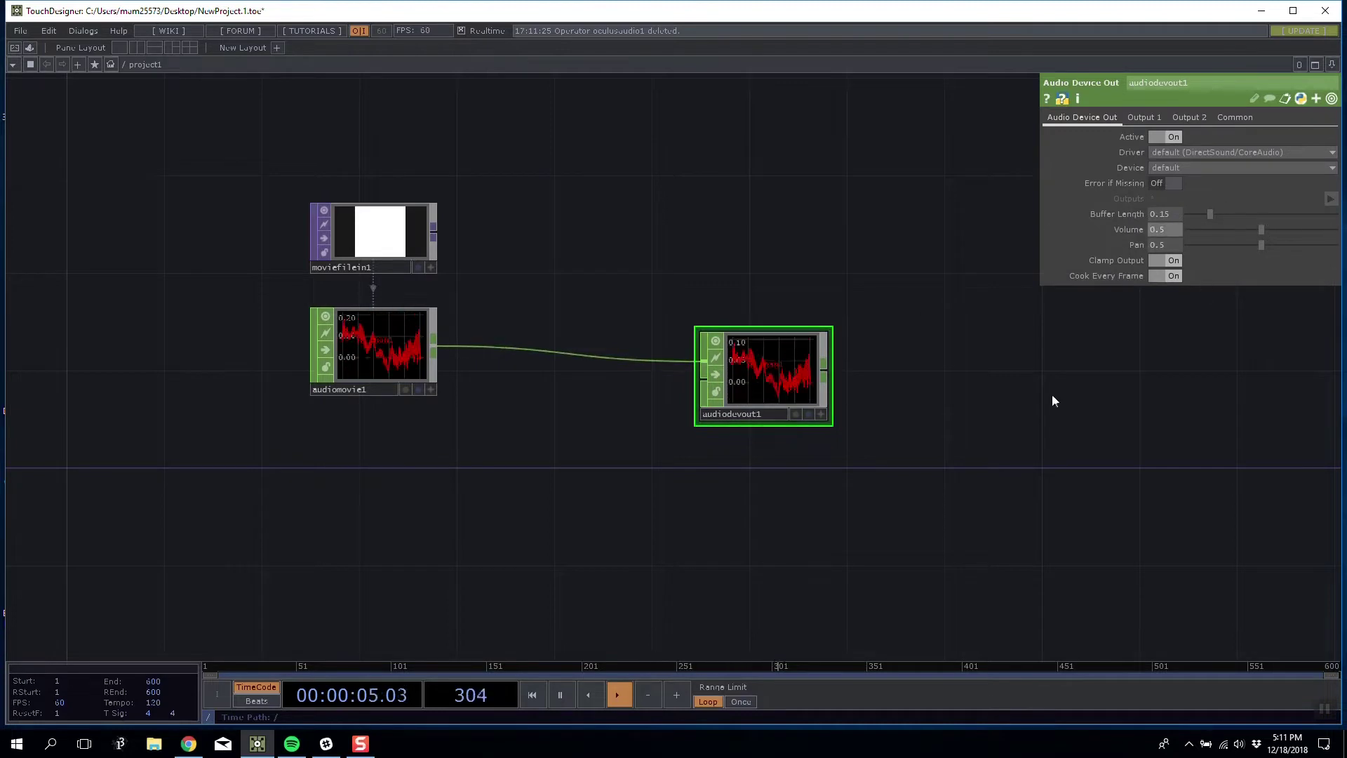
drag(761, 368, 677, 335)
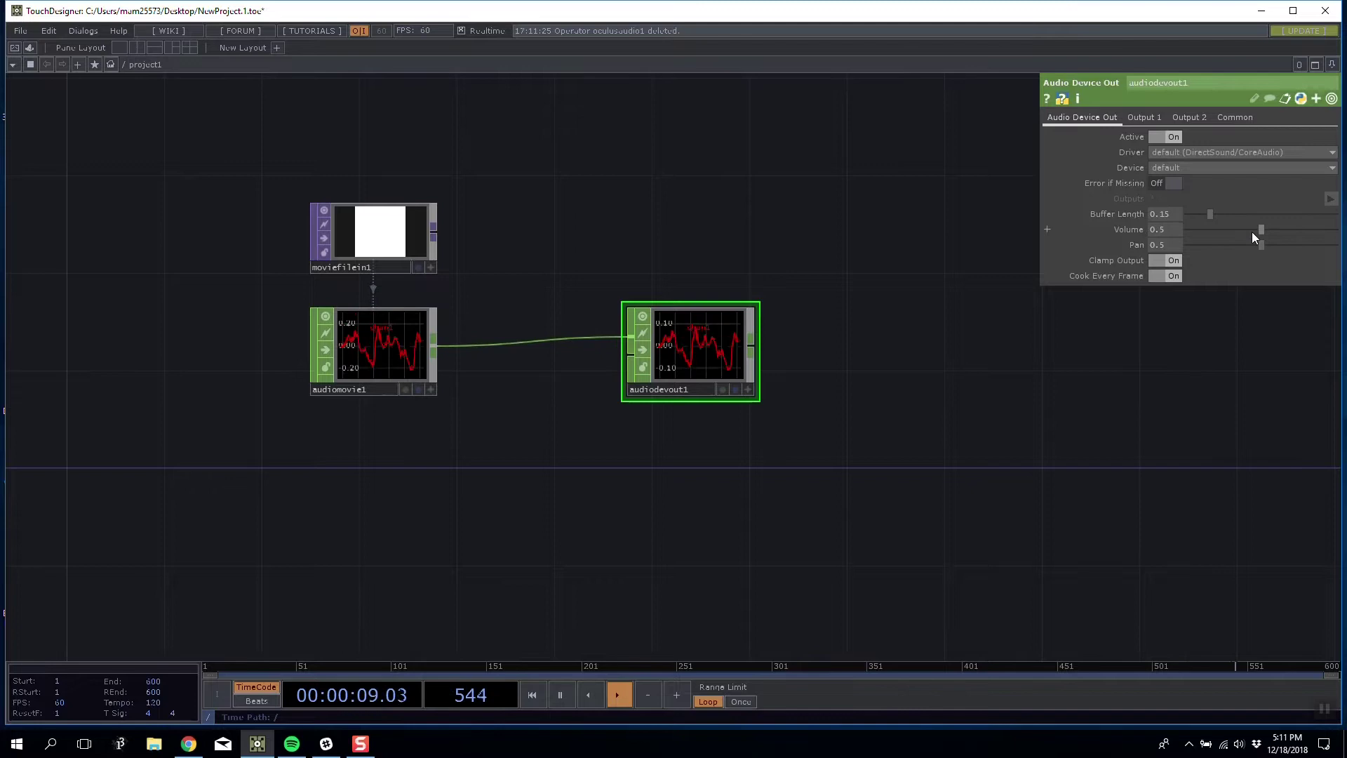
mouse_move(1257, 230)
mouse_down()
mouse_move(1202, 235)
mouse_move(1251, 234)
mouse_up()
Disconnect the Audio Movie CHOP from the Audio Device Out CHOP and move the output node farther away
right_click(570, 338)
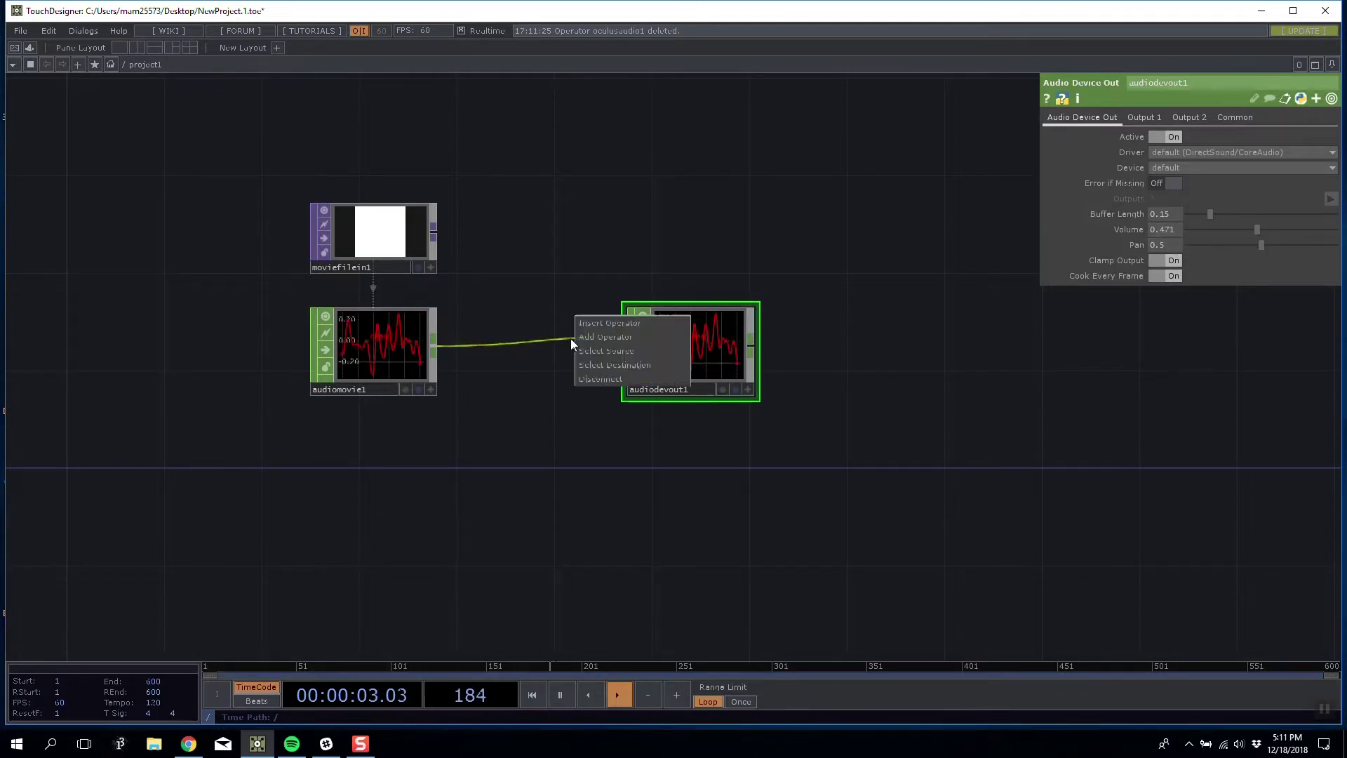
click(608, 377)
drag(679, 343, 825, 343)
drag(649, 358, 748, 351)
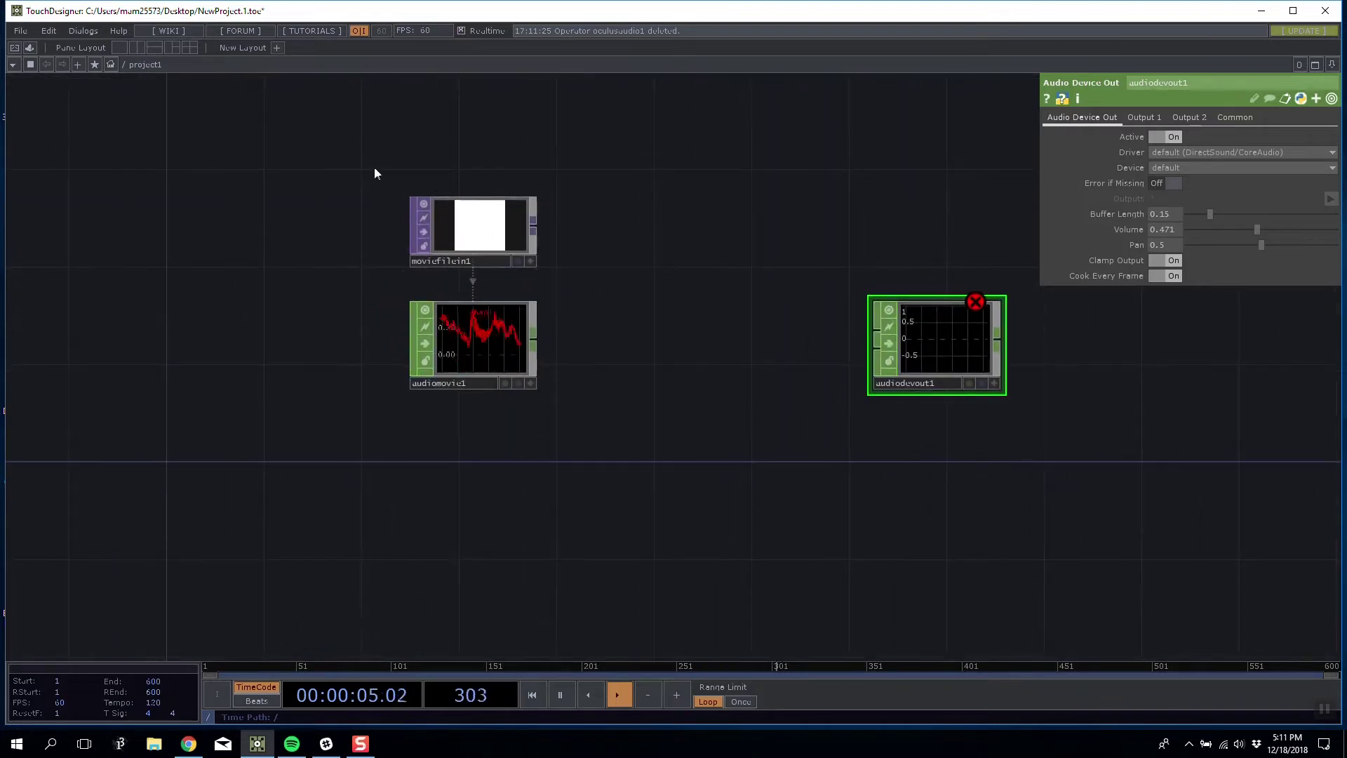
right_drag(375, 174, 717, 449)
drag(494, 338, 442, 338)
drag(626, 318, 813, 416)
scroll(491, 310, up, 3)
scroll(842, 406, down, 3)
drag(915, 401, 747, 383)
Select the Movie File In TOP, play the timeline in reverse to observe the audio's behavior, and pause playback
click(536, 259)
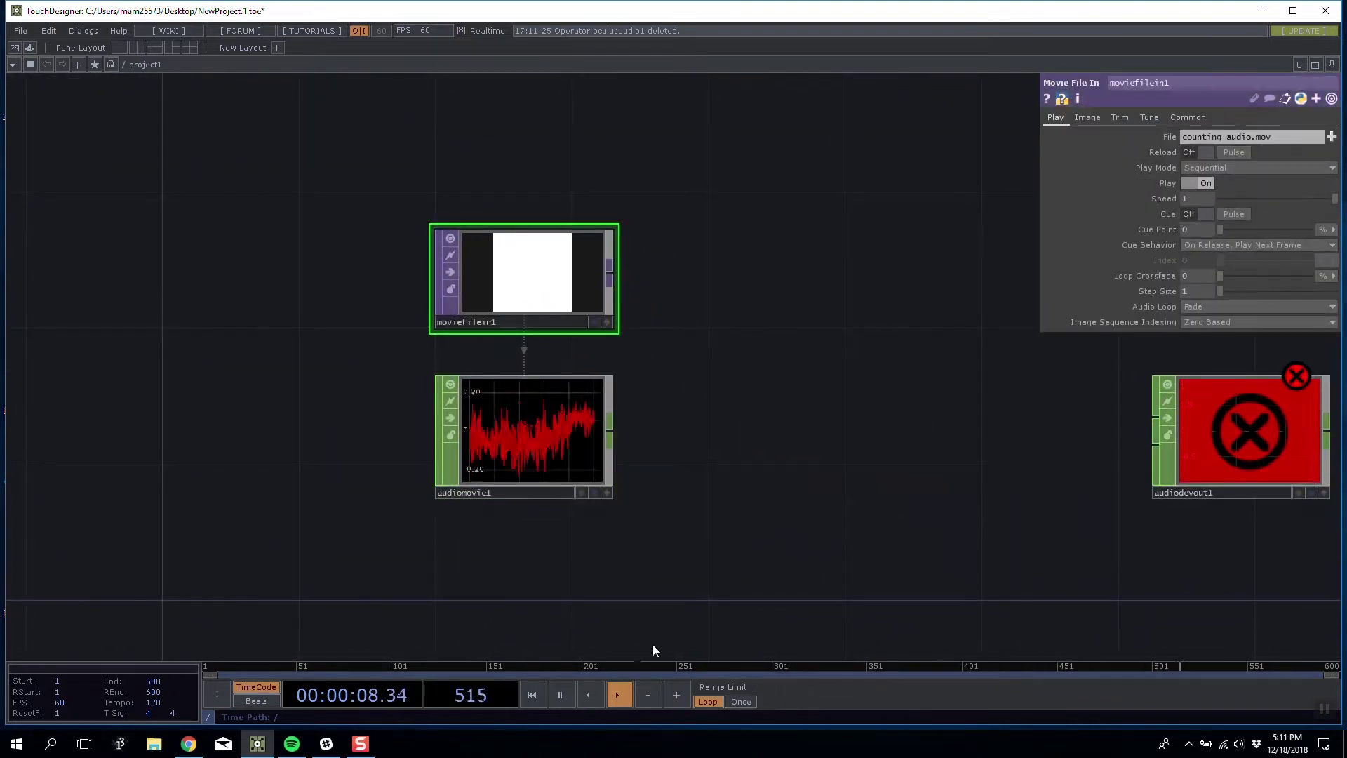
click(561, 693)
click(590, 701)
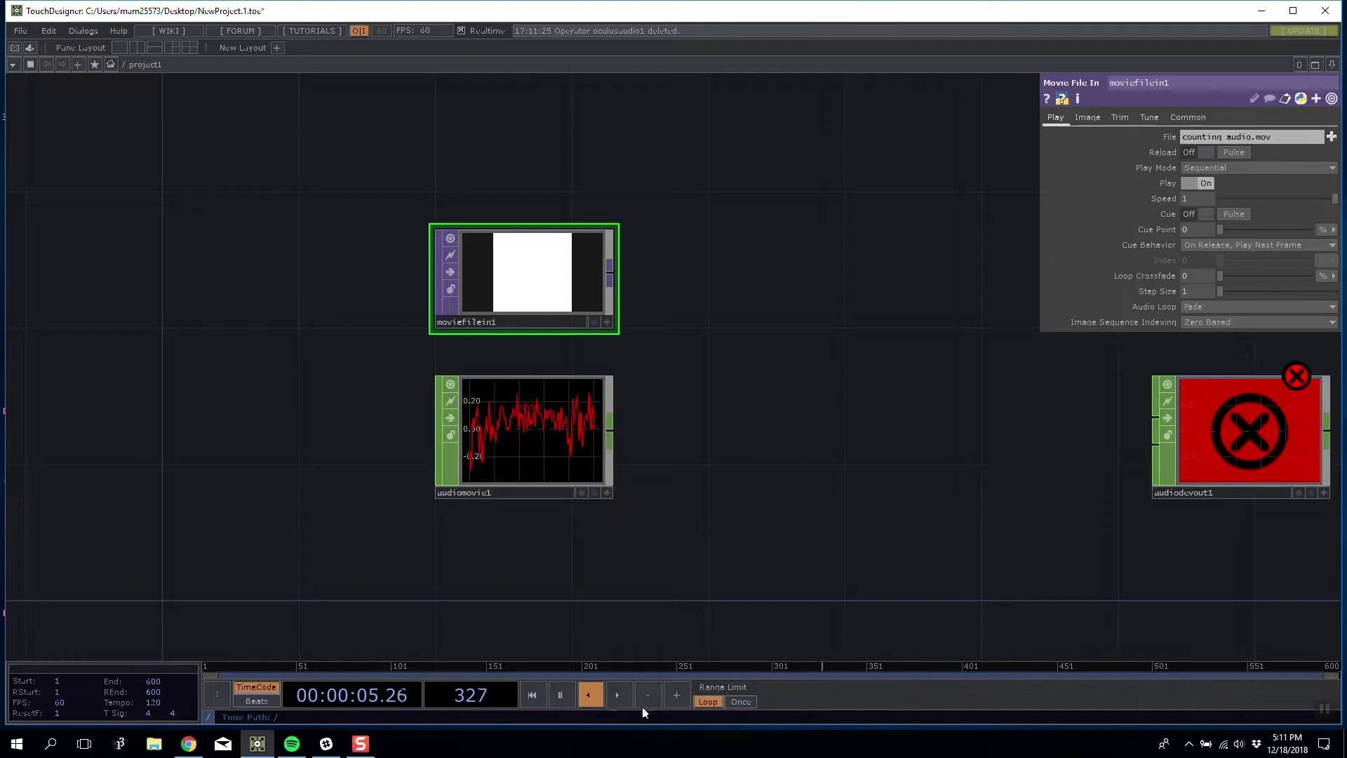
click(573, 693)
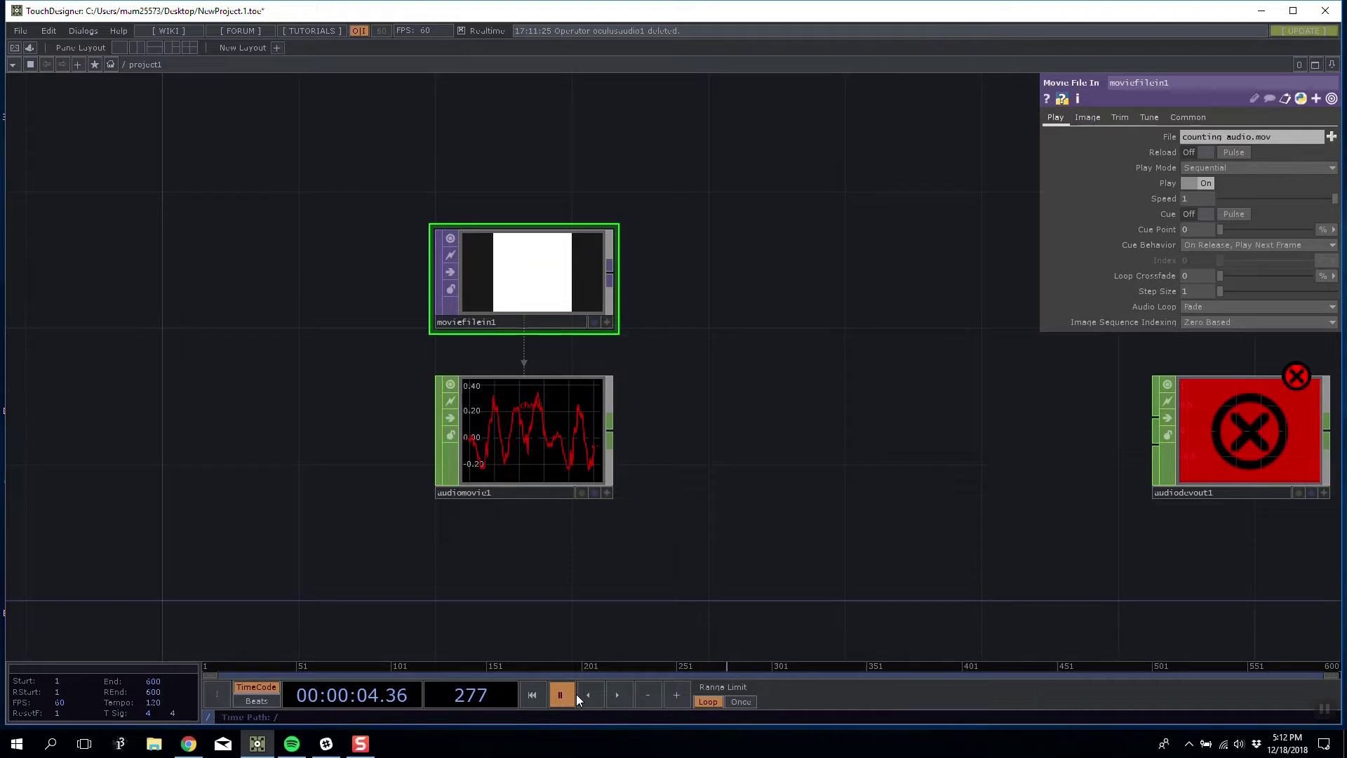
Replace the Audio Movie CHOP with an Audio File In CHOP placed beneath the Movie File In TOP
click(520, 395)
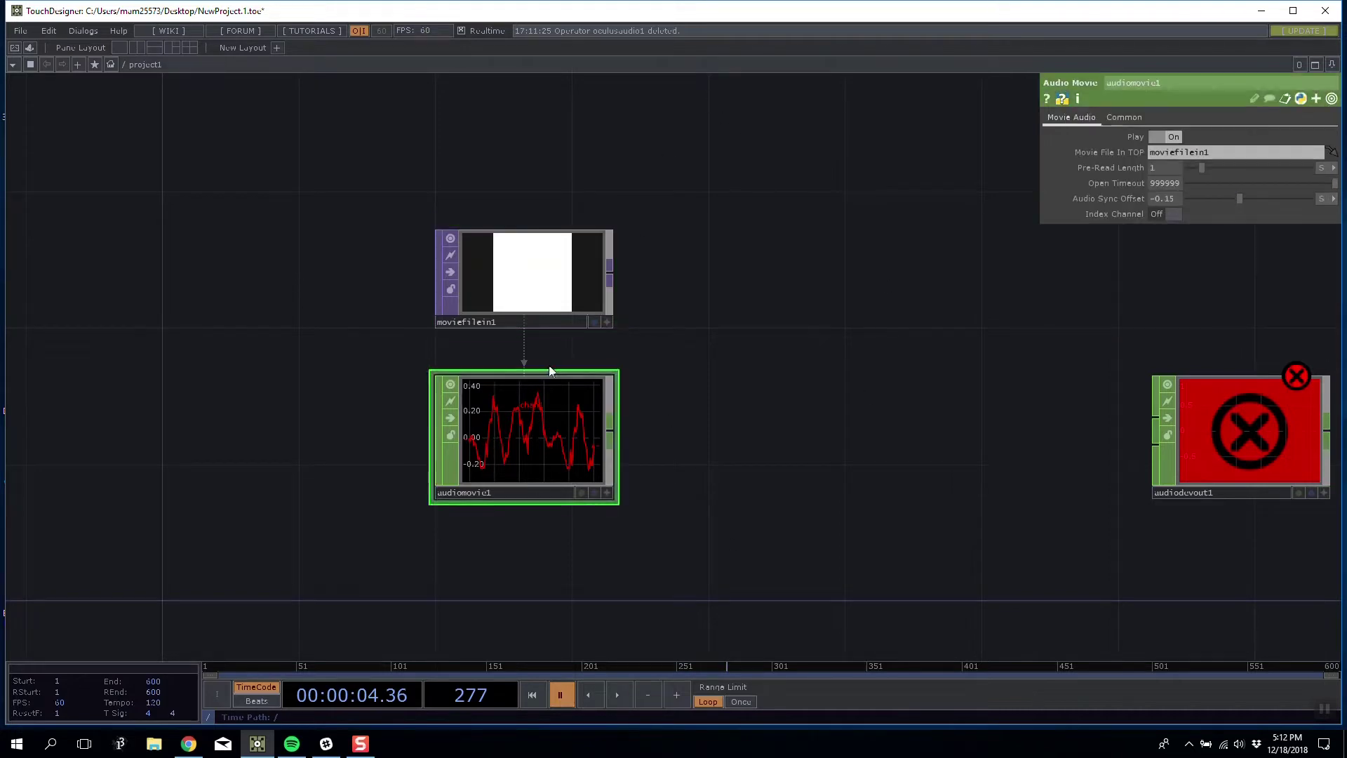
drag(640, 252, 583, 169)
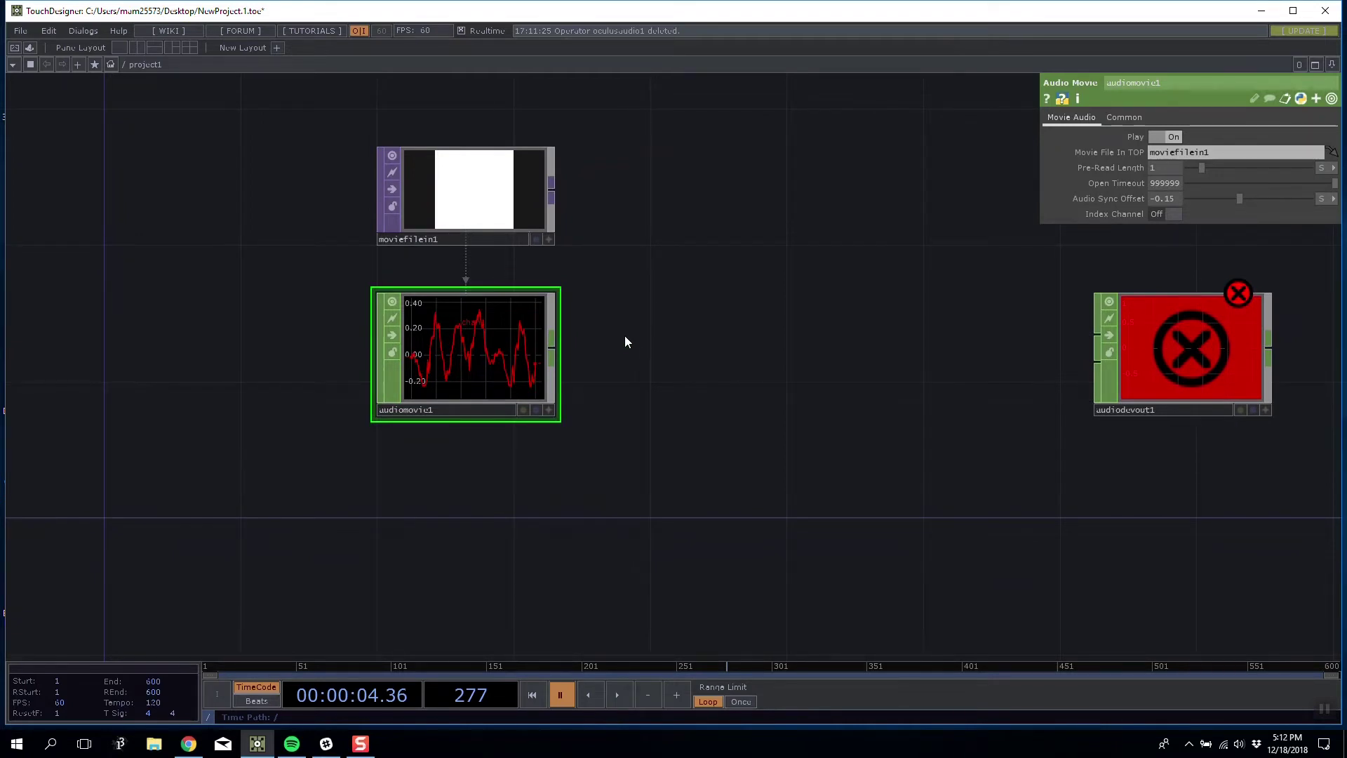
key(Delete)
key(Tab)
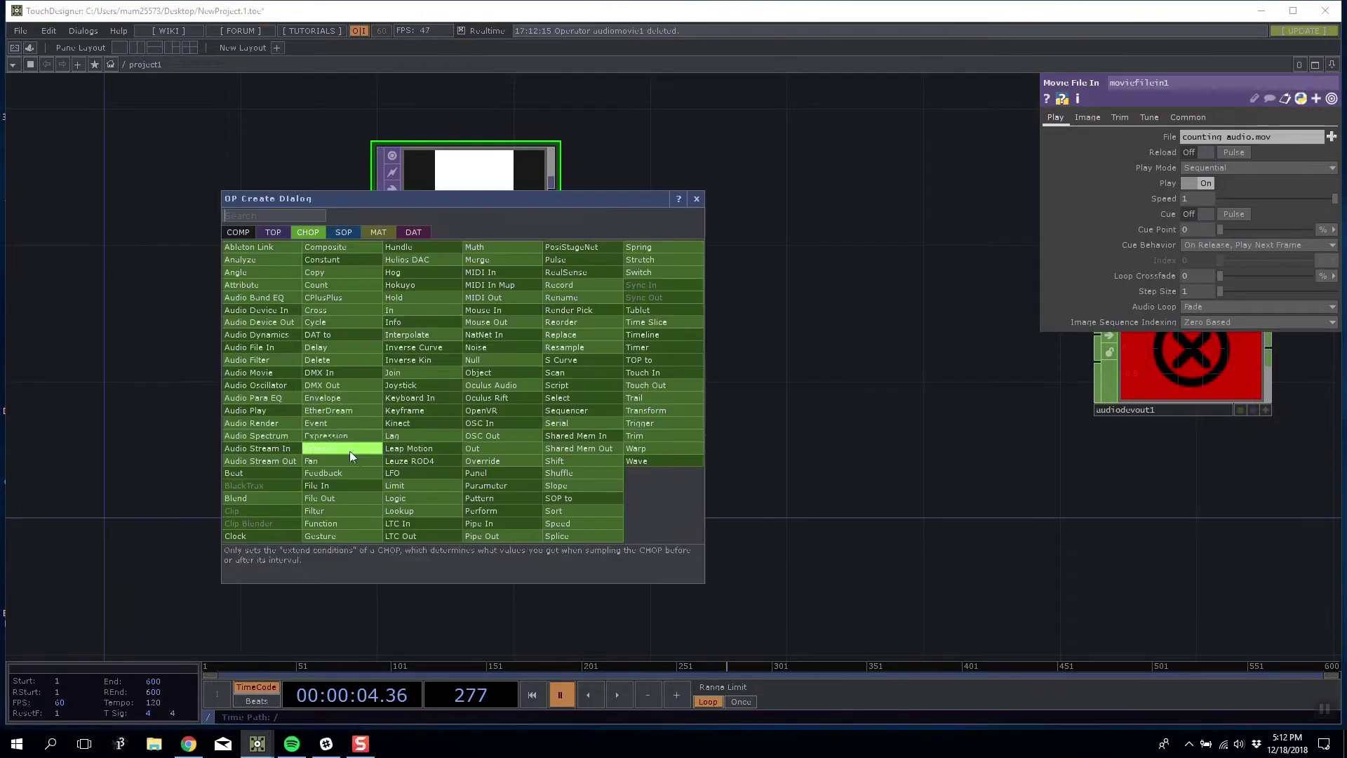
click(286, 352)
click(444, 365)
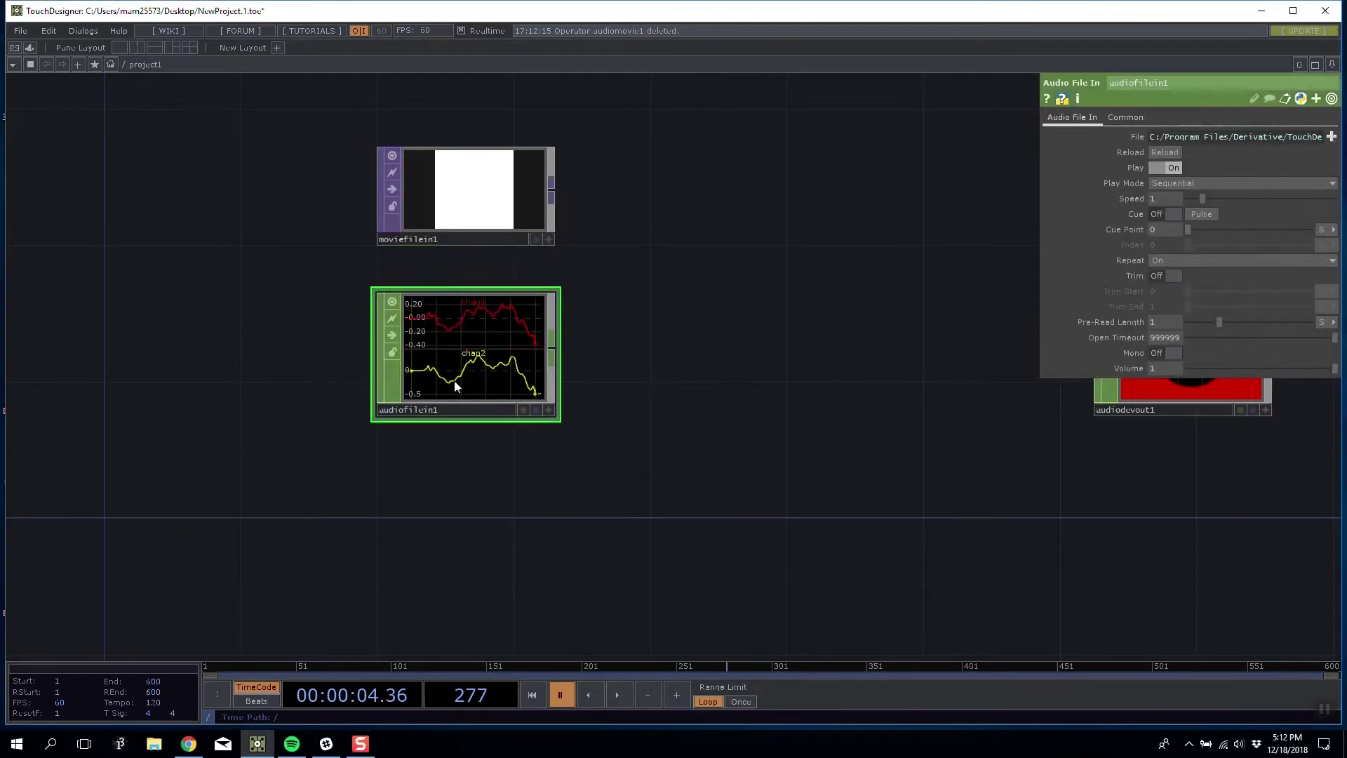
Set the Audio File In's file to the expression op('moviefilein1').par.file and resume forward timeline playback
click(1332, 137)
click(623, 376)
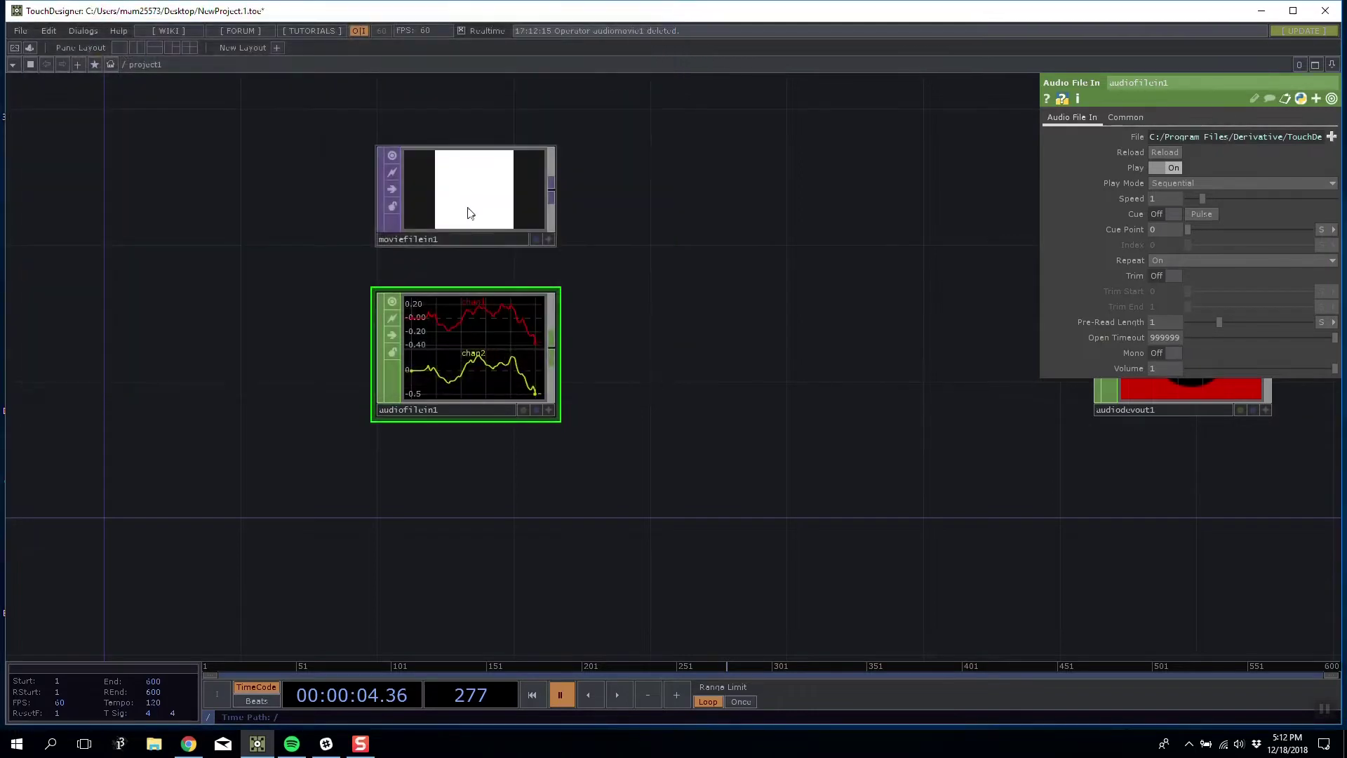
click(1168, 140)
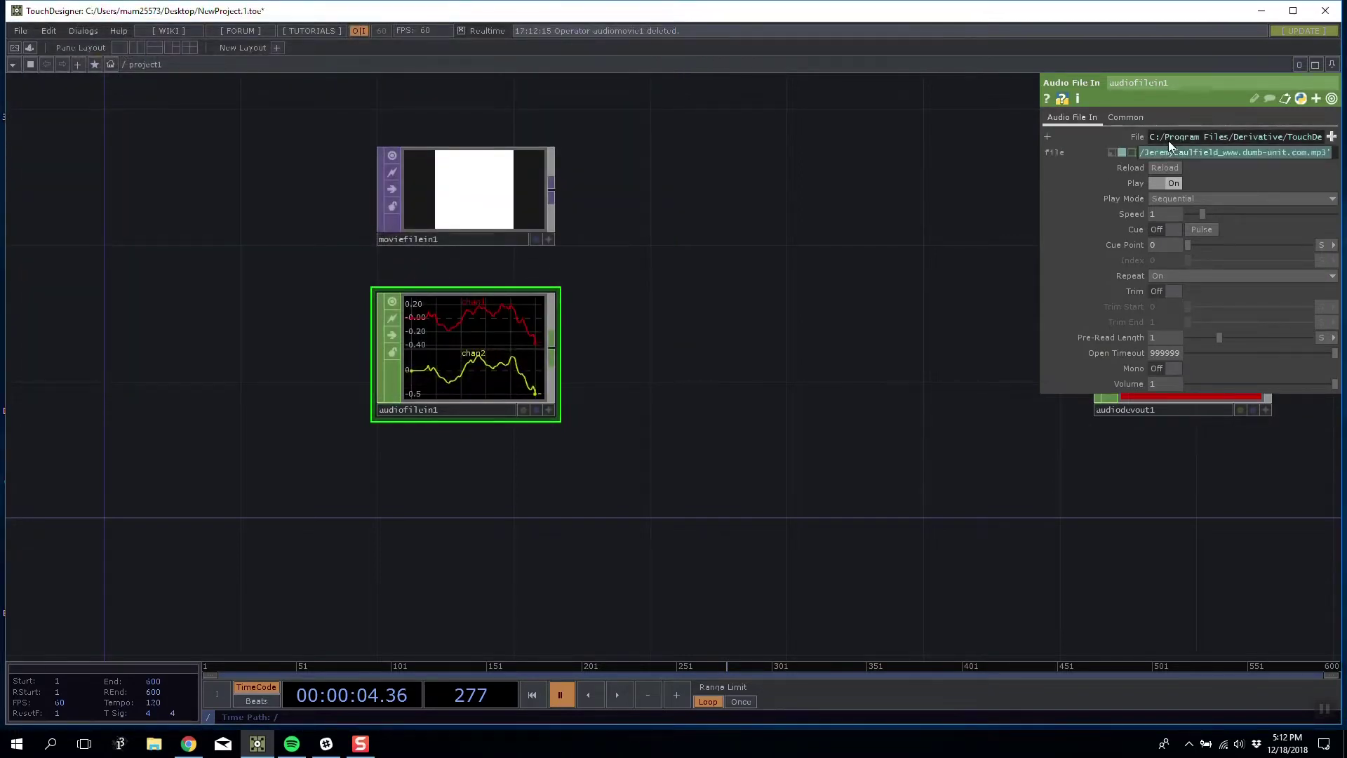
text(op('m)
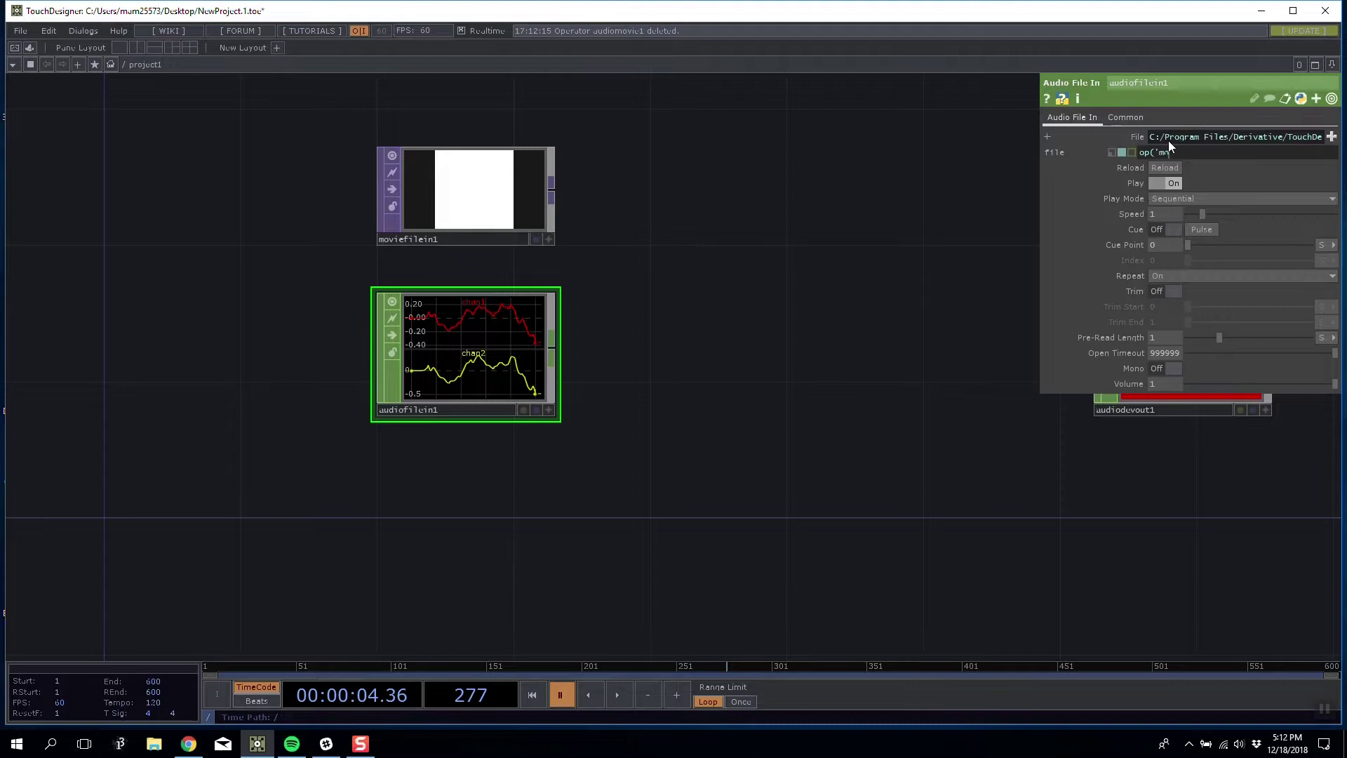
text(oviefilein1').par.file)
key(Return)
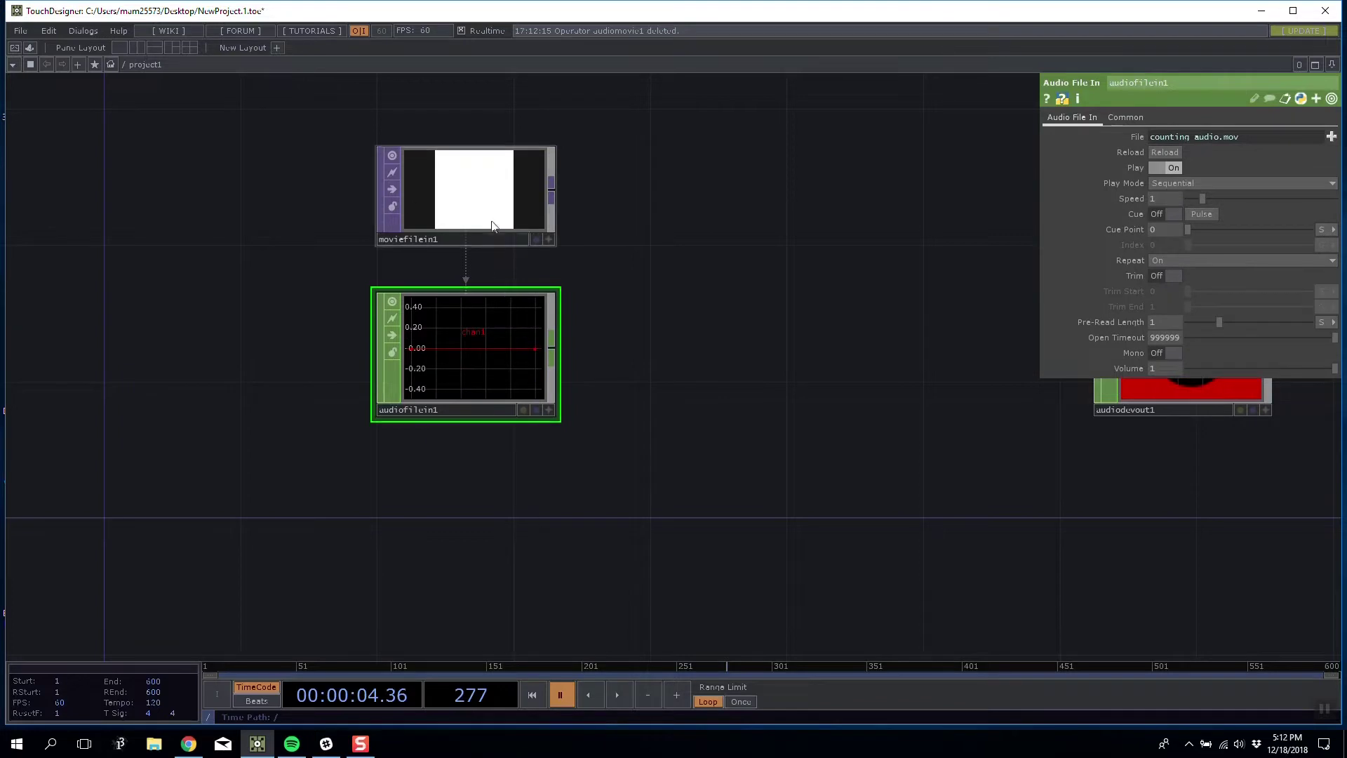
click(617, 694)
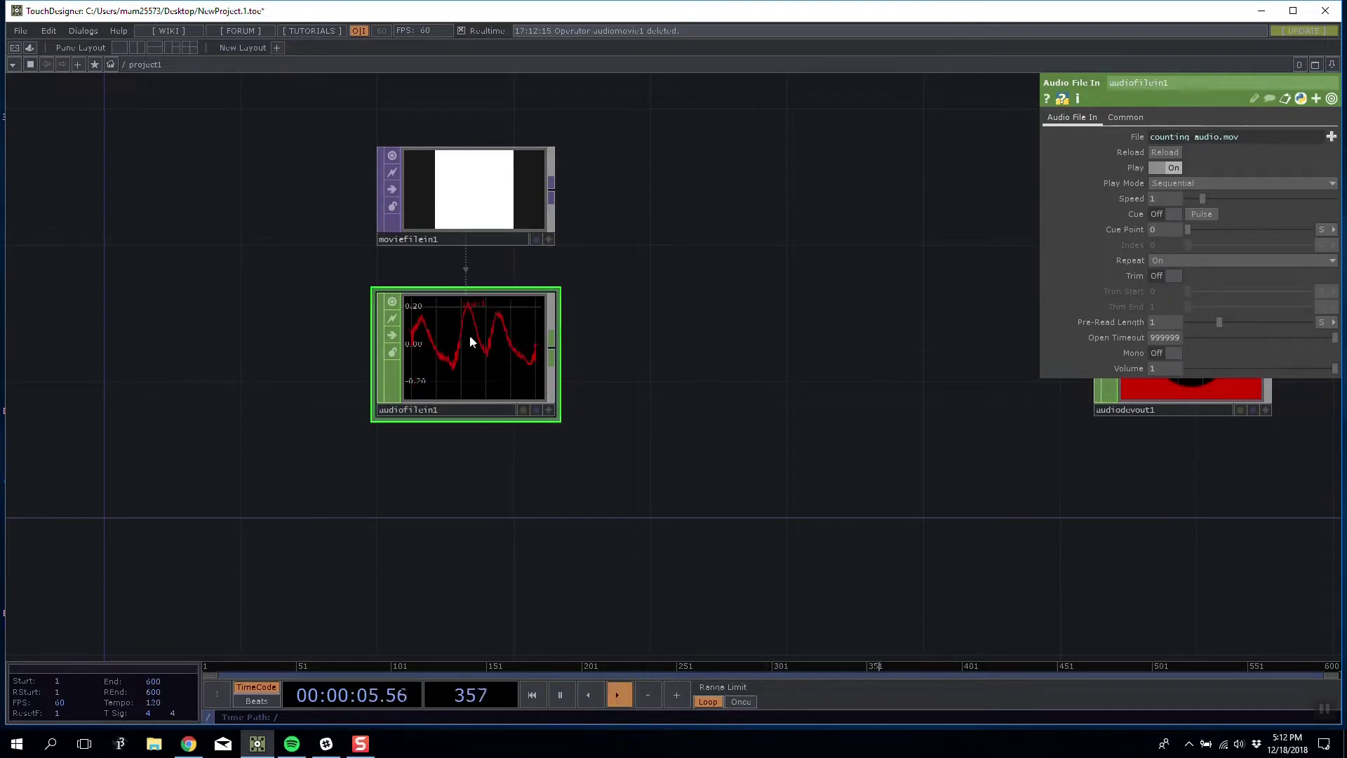
Reverse timeline playback and set the play mode of both the Movie File In TOP and the Audio File In CHOP to Locked to Timeline
click(589, 694)
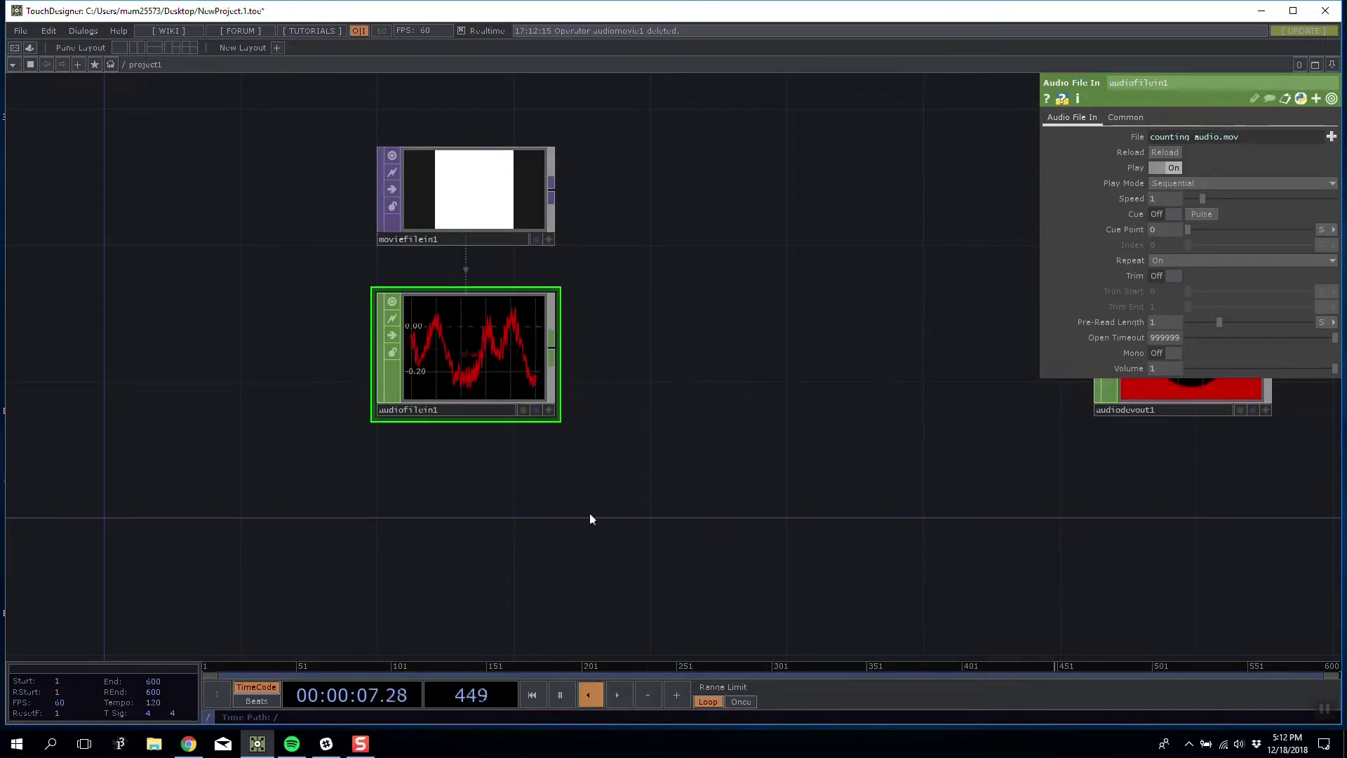
drag(784, 327, 718, 378)
click(469, 241)
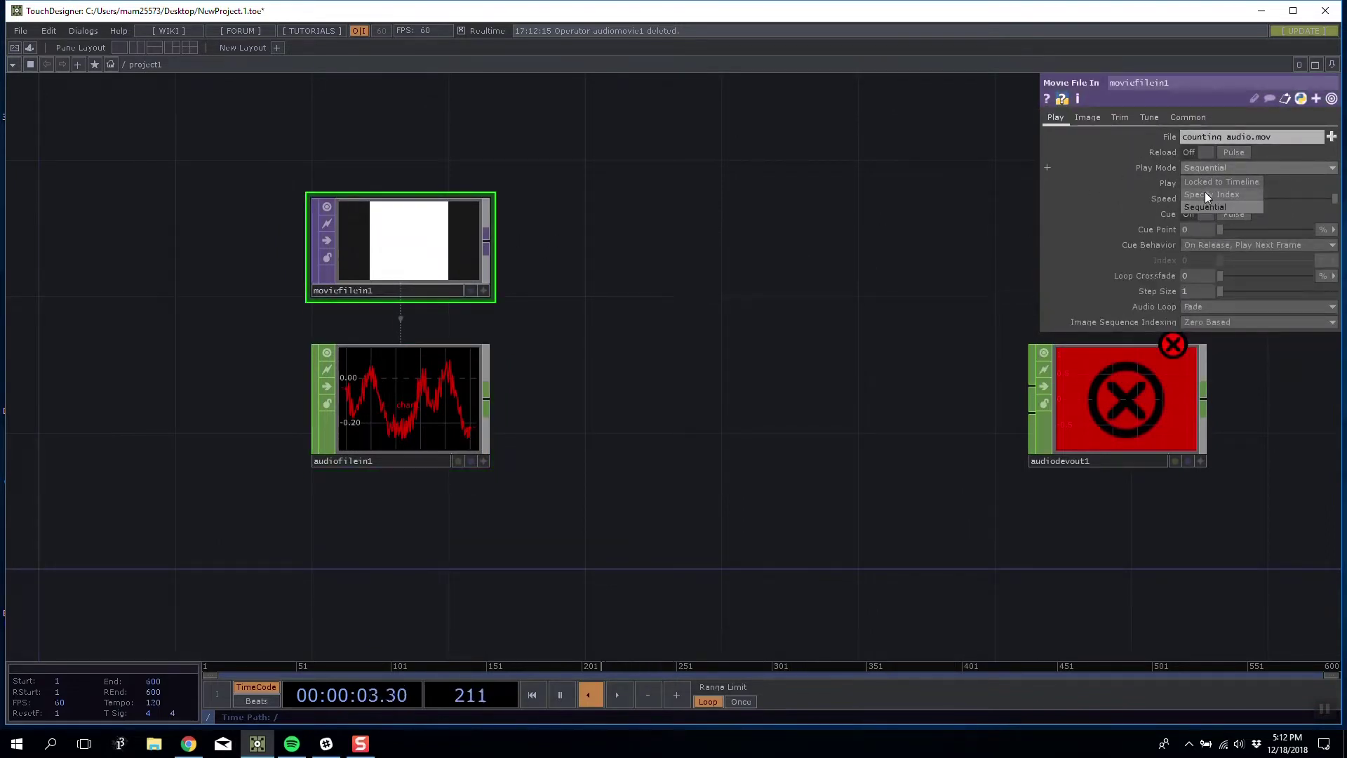
click(1207, 181)
click(485, 382)
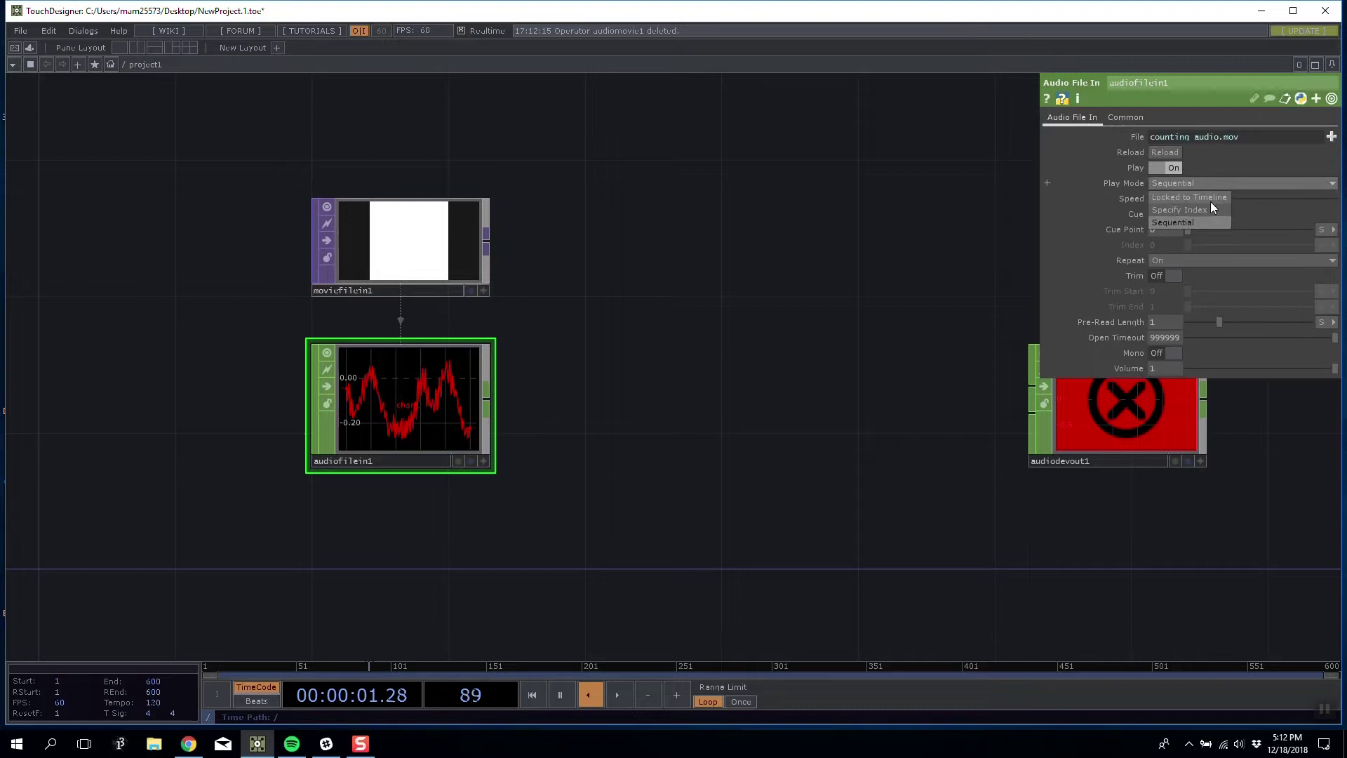
click(466, 363)
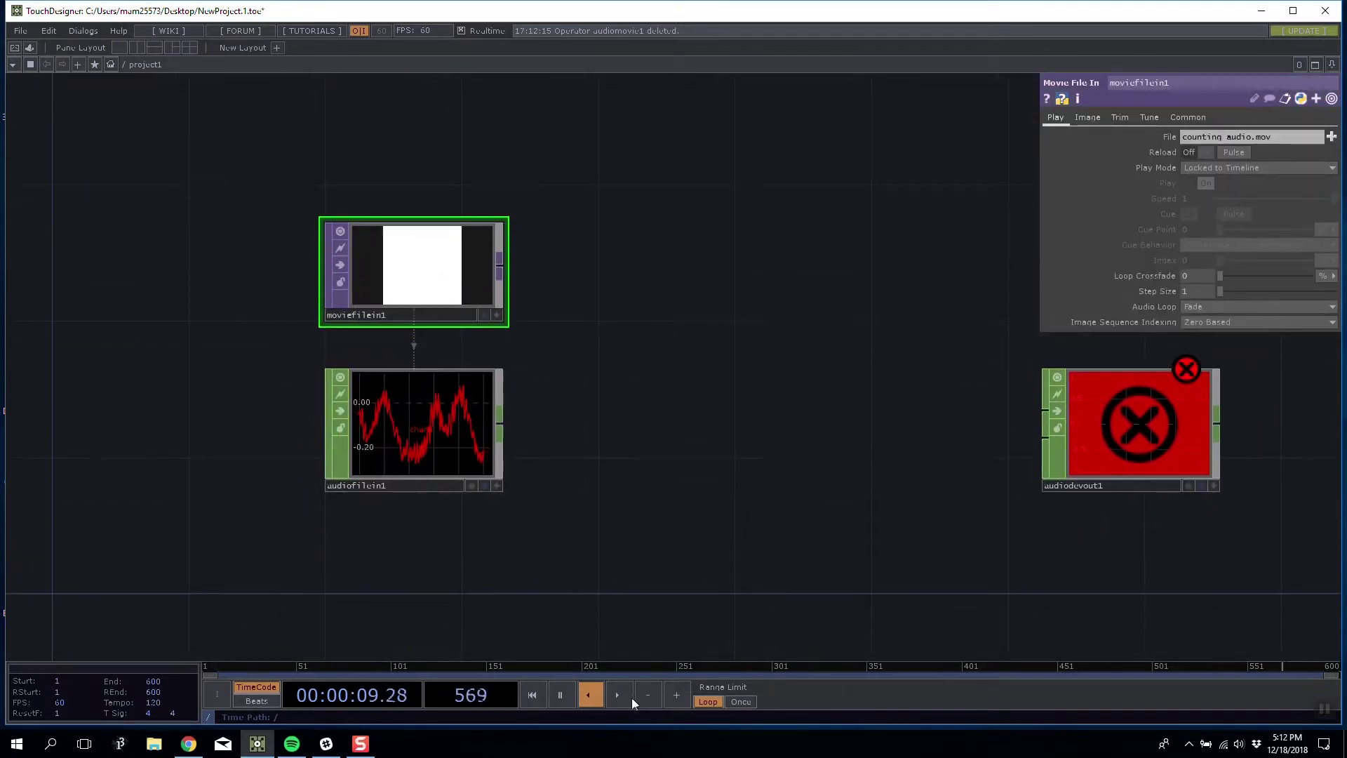
Play the timeline forward and in reverse to examine how the locked Audio File In CHOP responds, ending on forward playback
click(620, 696)
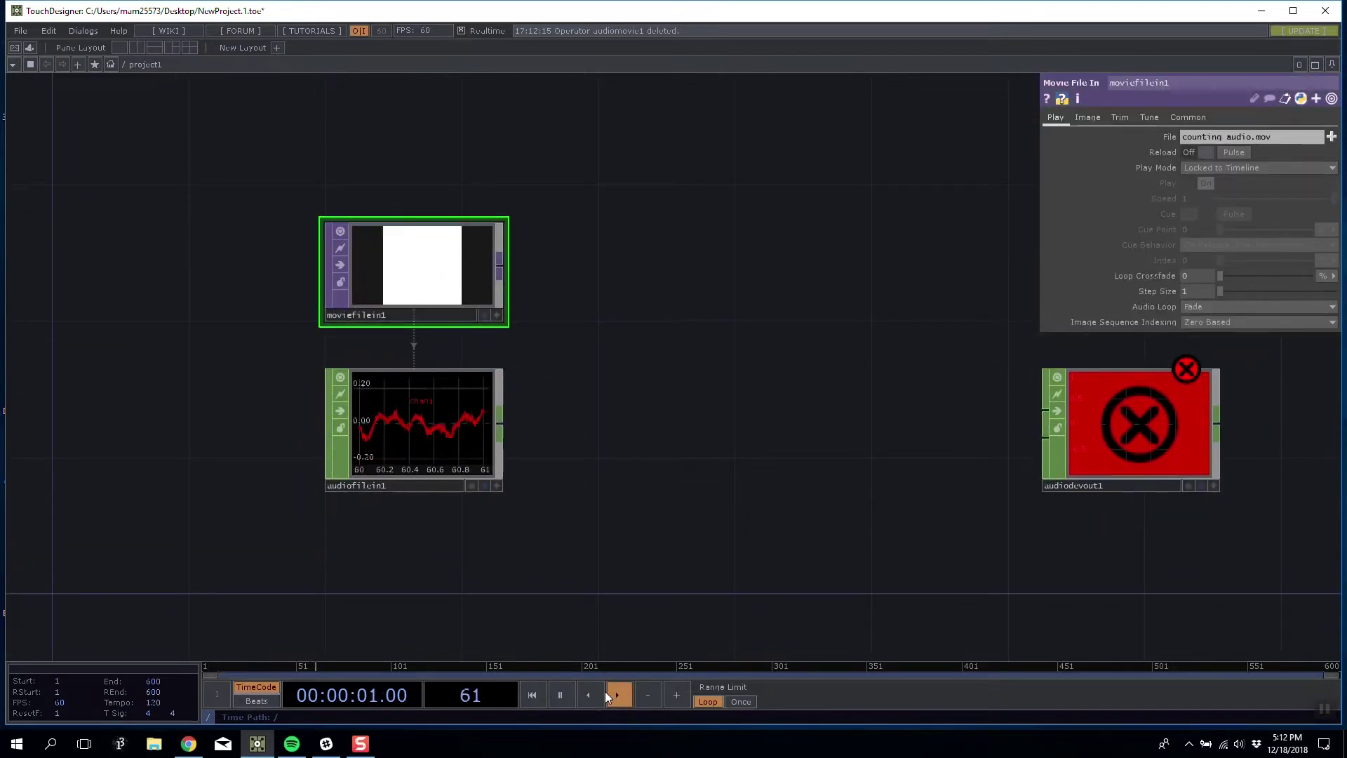
click(589, 694)
click(484, 393)
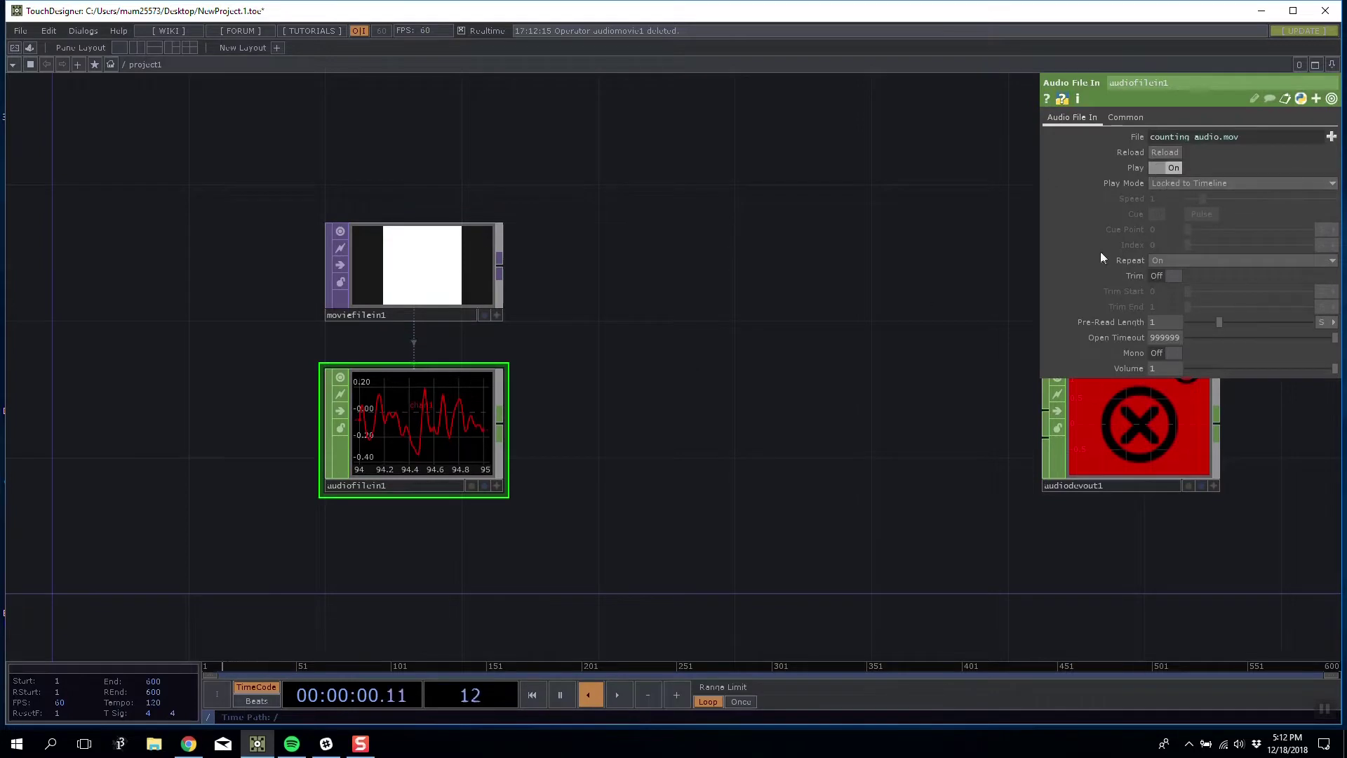
drag(689, 374, 746, 359)
drag(532, 486, 489, 496)
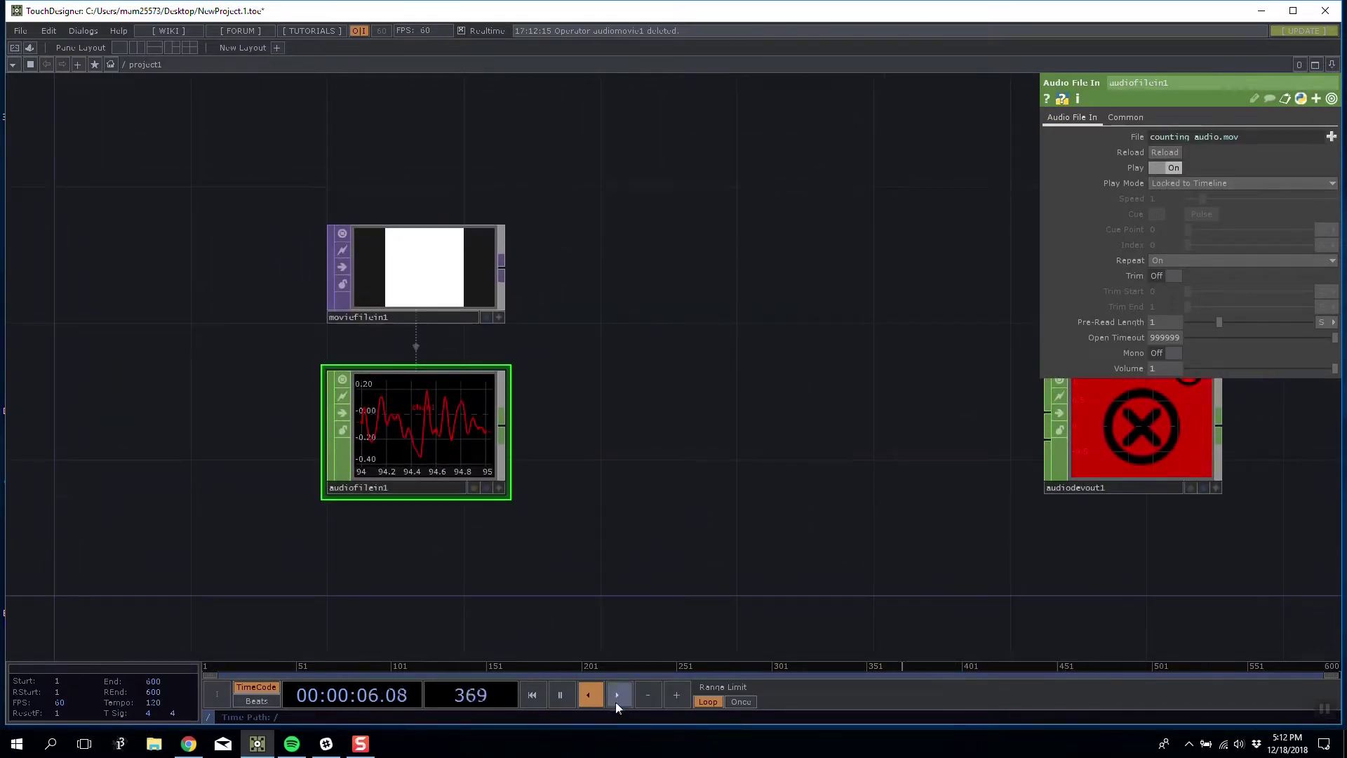
click(617, 701)
Set the Audio File In CHOP's play mode to Specify Index
click(1205, 184)
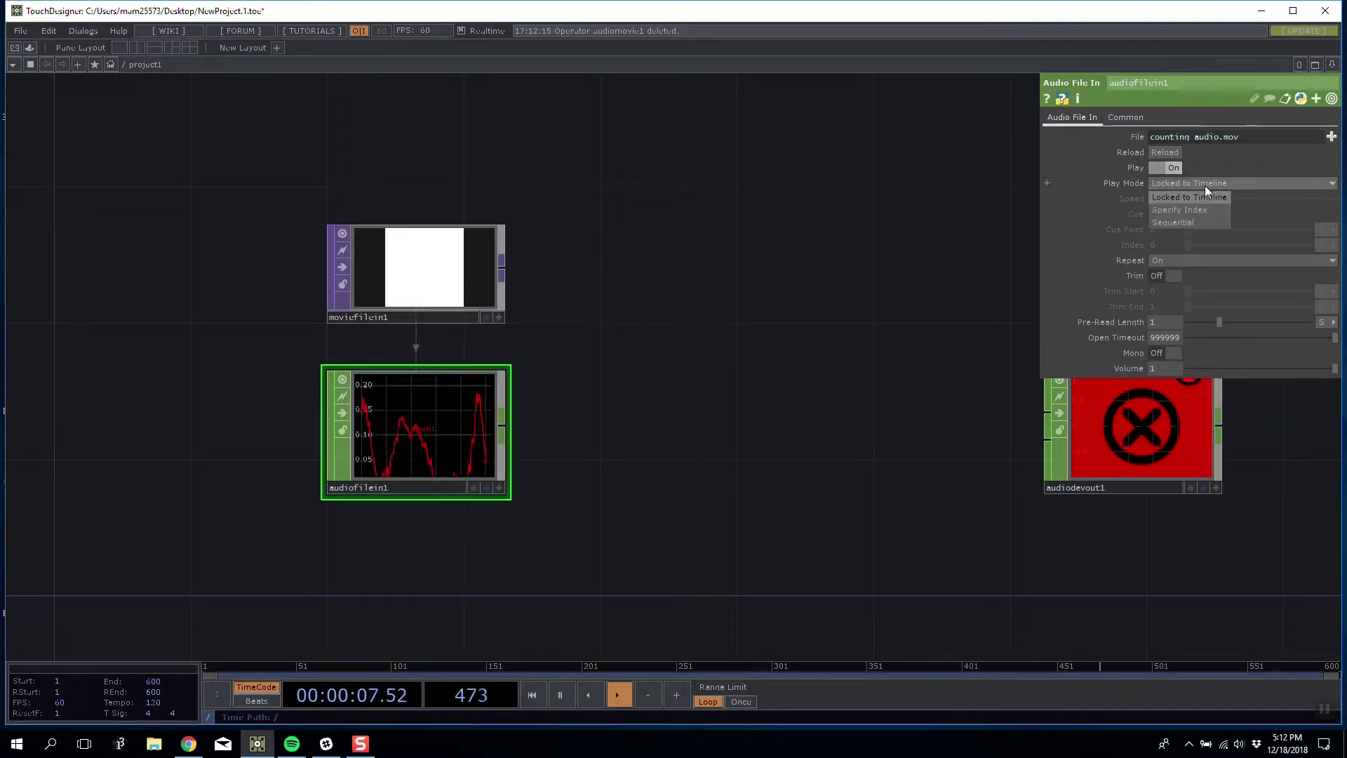
click(1186, 219)
click(1179, 185)
click(1173, 209)
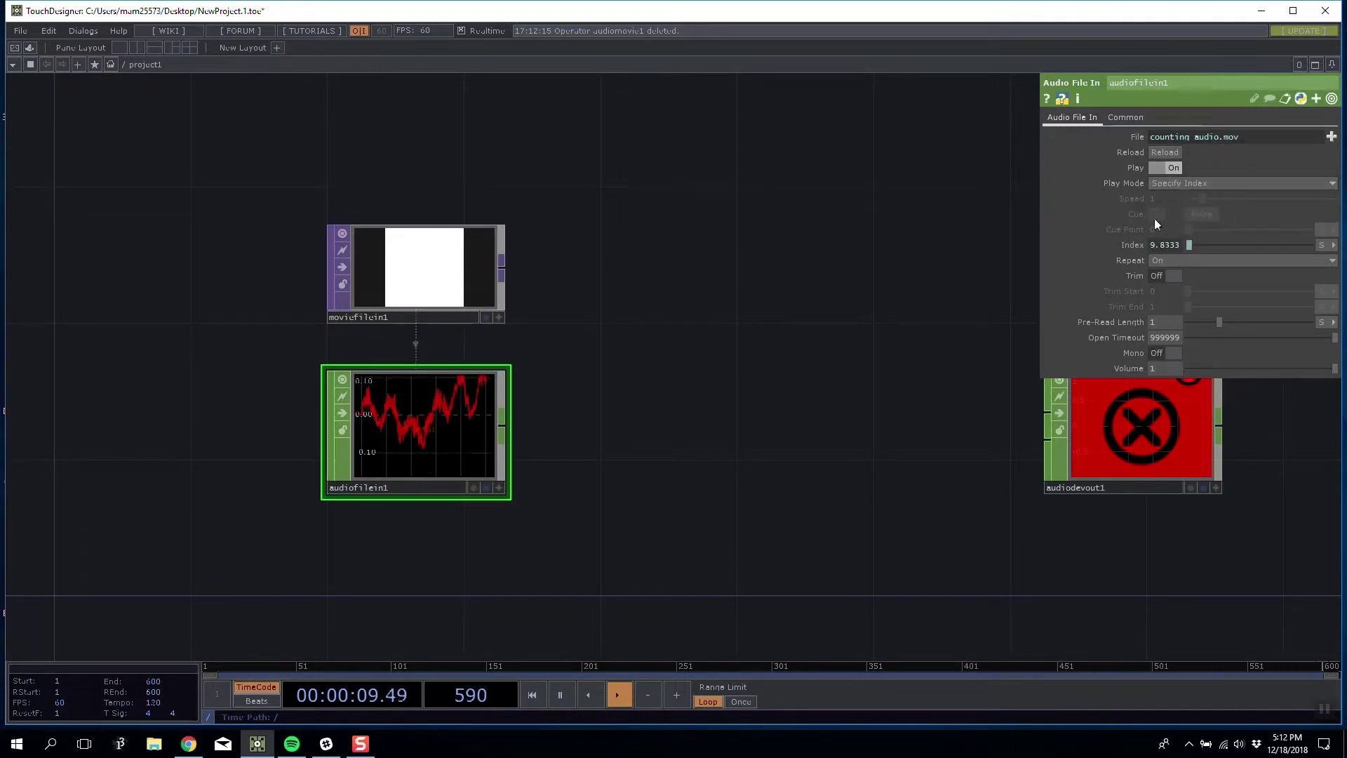
Add a Constant CHOP in the empty area between the file nodes and the Audio Device Out CHOP
key(Tab)
click(637, 197)
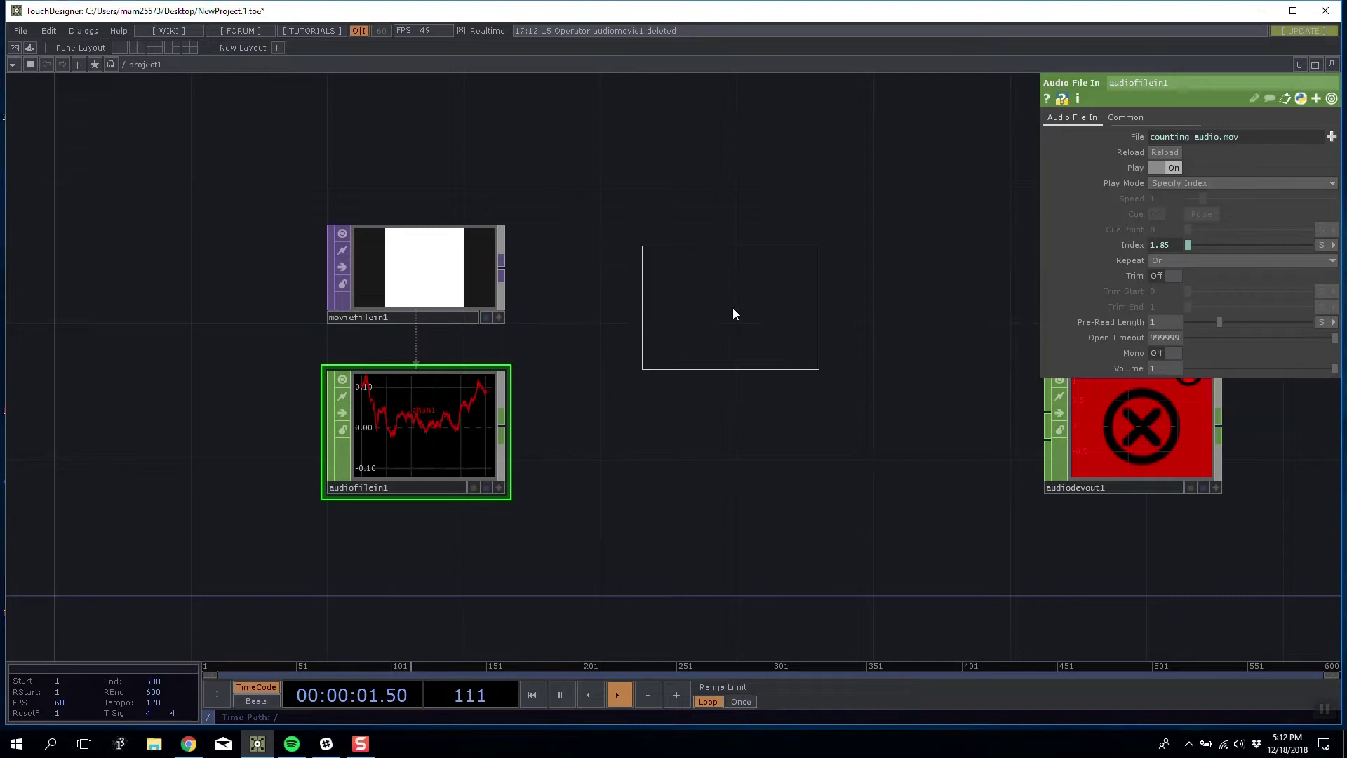
click(733, 309)
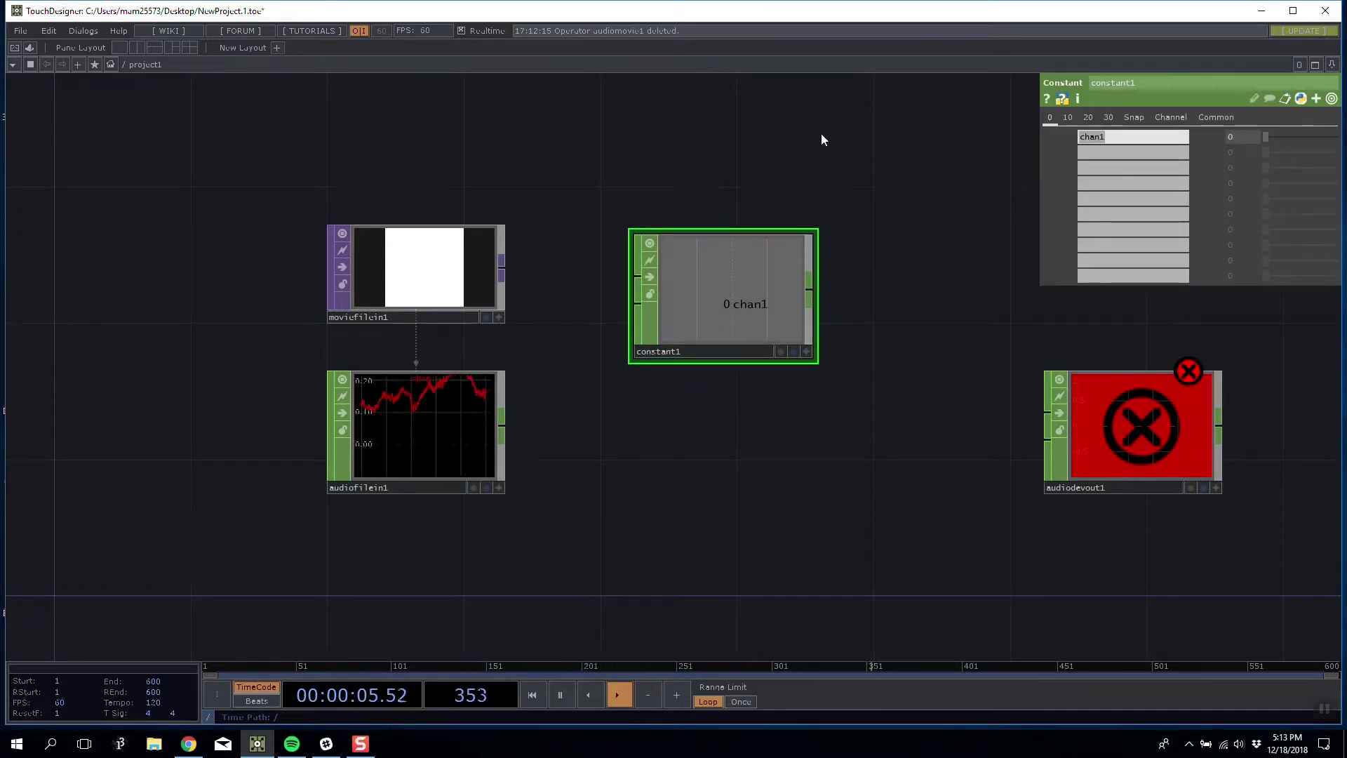
text(me.time.f)
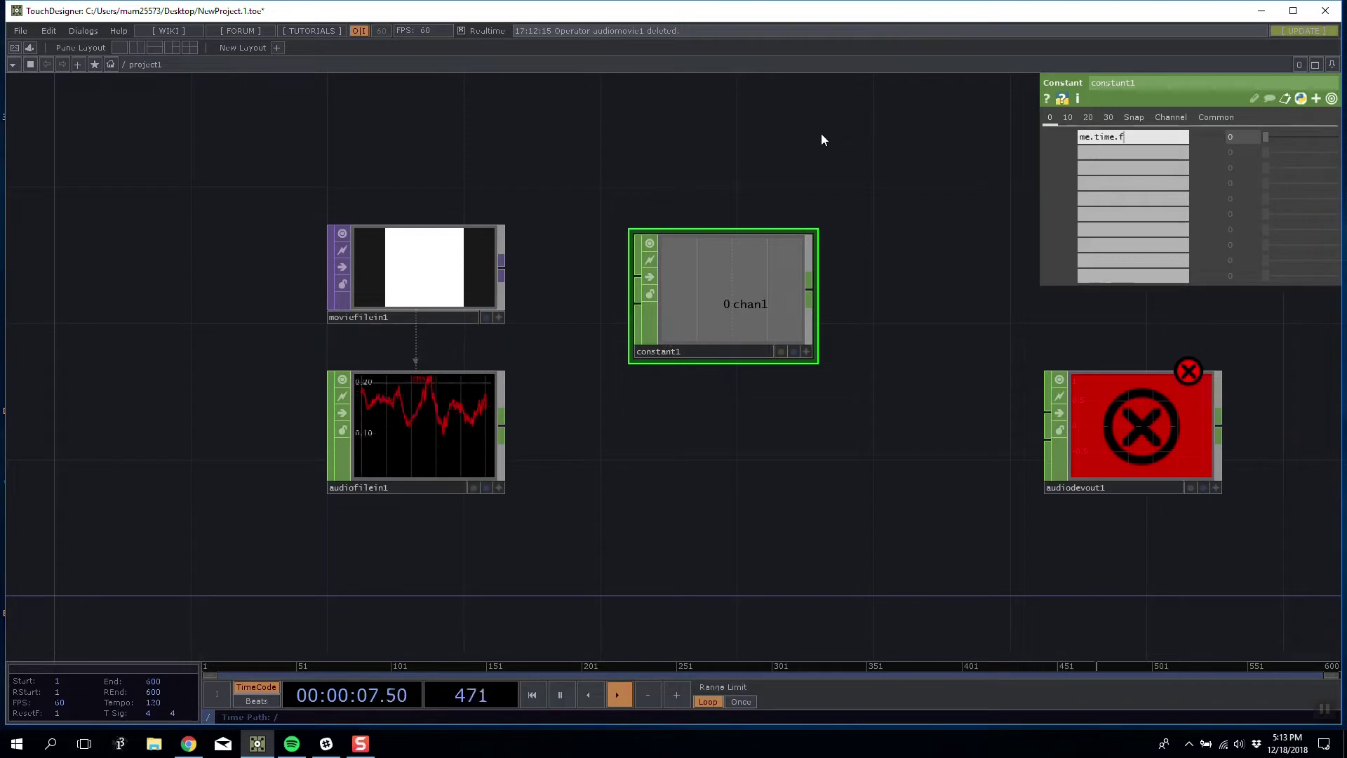
text(rame)
key(Return)
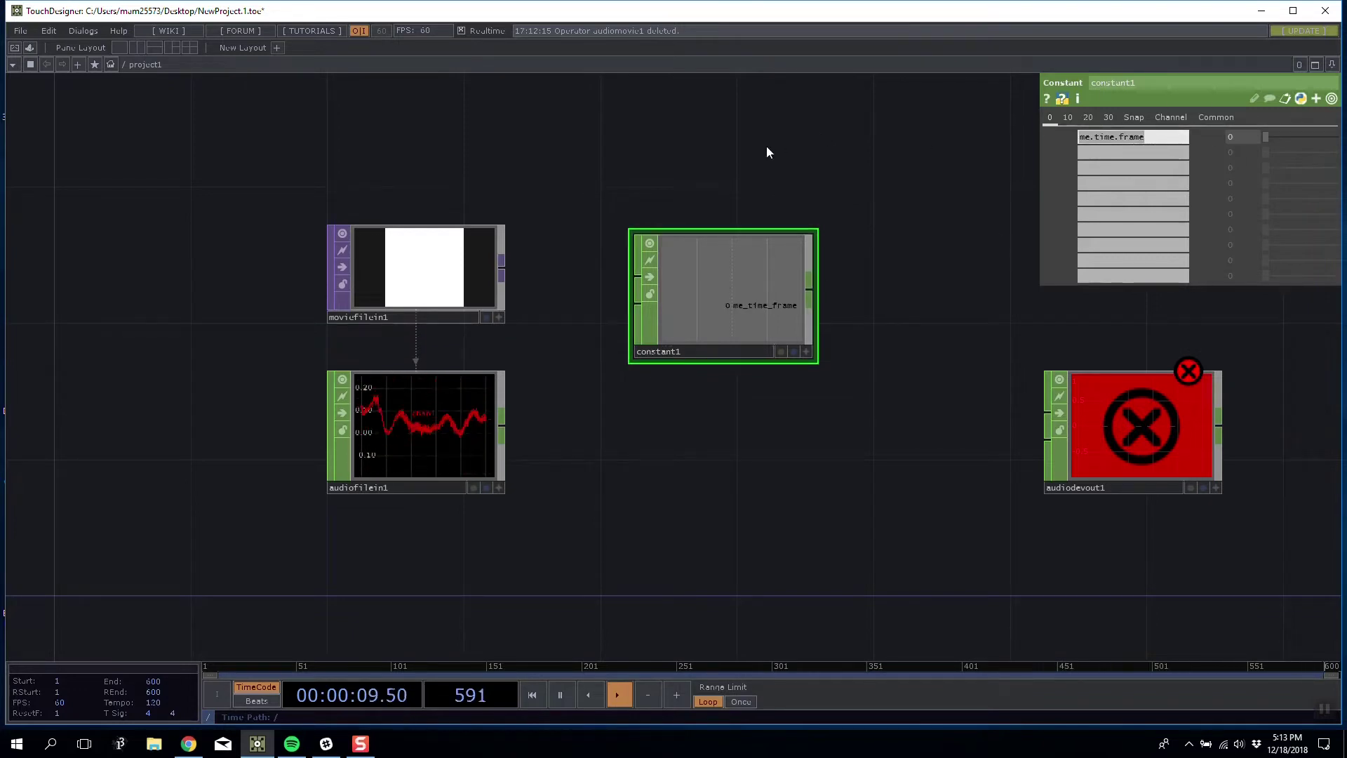
Name the Constant CHOP's channel time, set its value to the expression me.time.frame, and move the node closer to the Movie File In TOP
text(time)
key(Return)
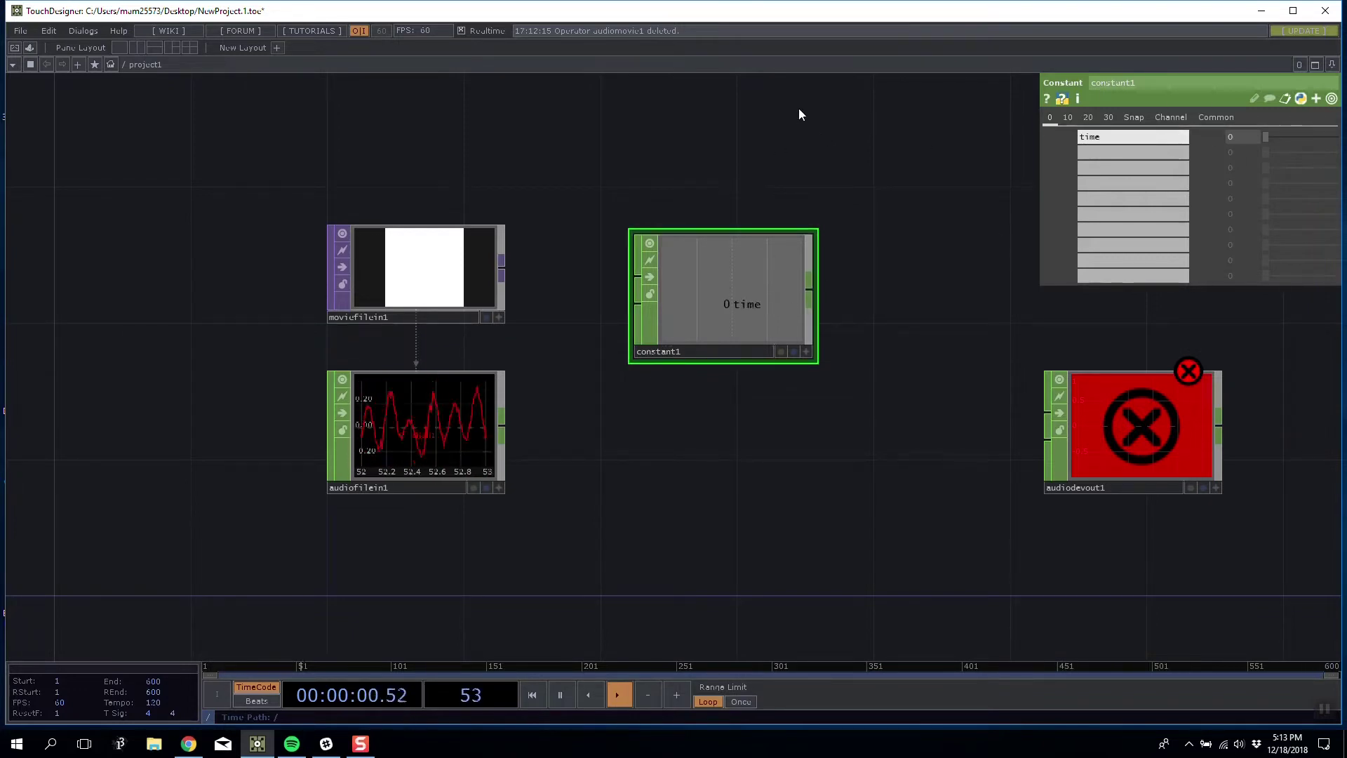
click(1239, 137)
text(me.time.f)
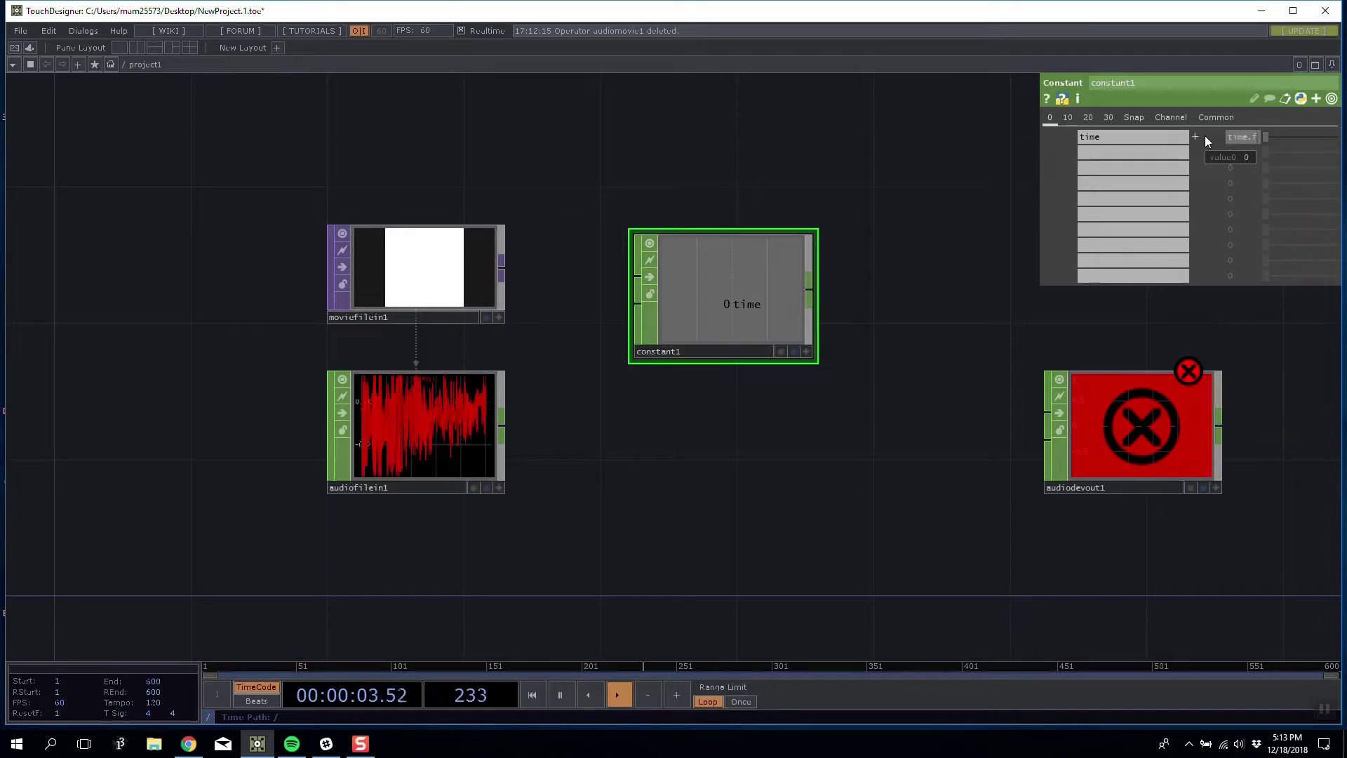
text(rame)
key(Return)
drag(710, 309, 642, 274)
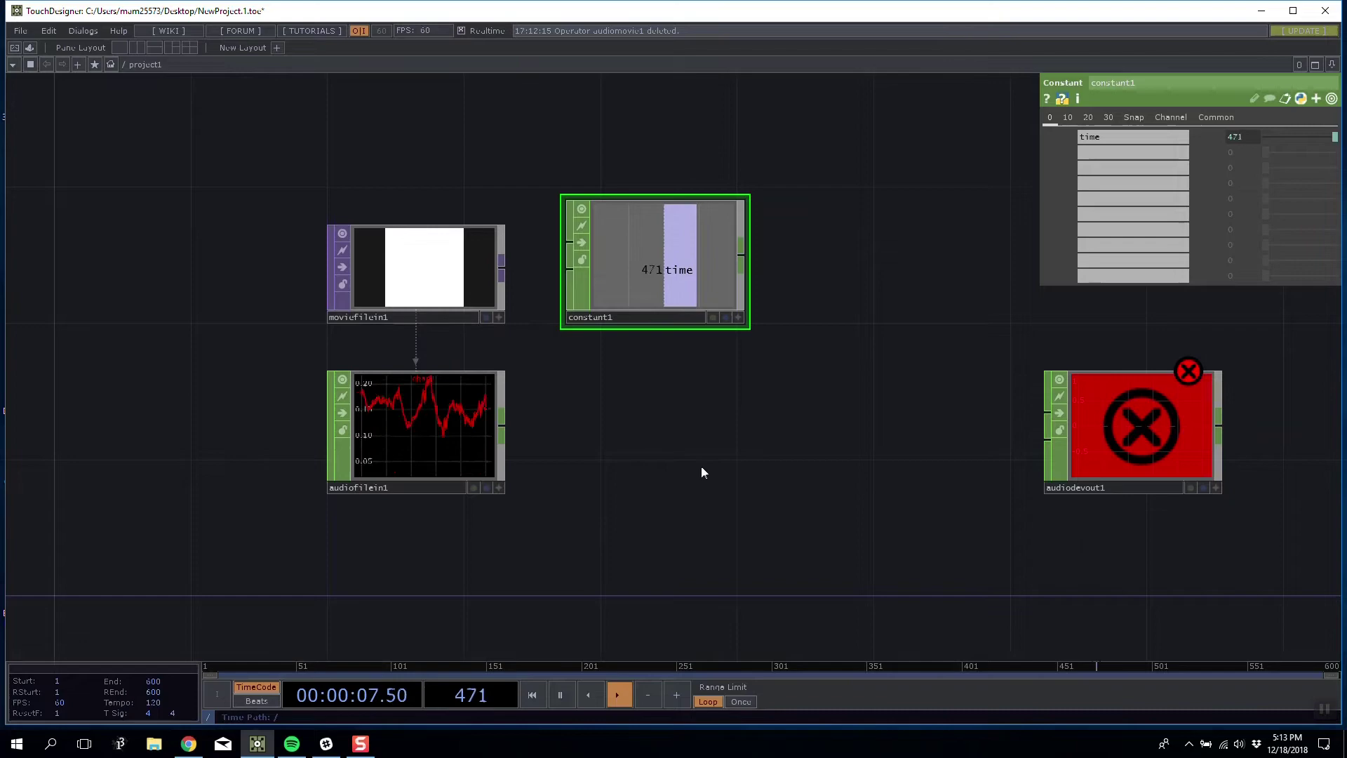
Add an Info CHOP above the Movie File In TOP with moviefilein1 as its operator, and examine the movie's length and sample rate
key(Tab)
click(358, 131)
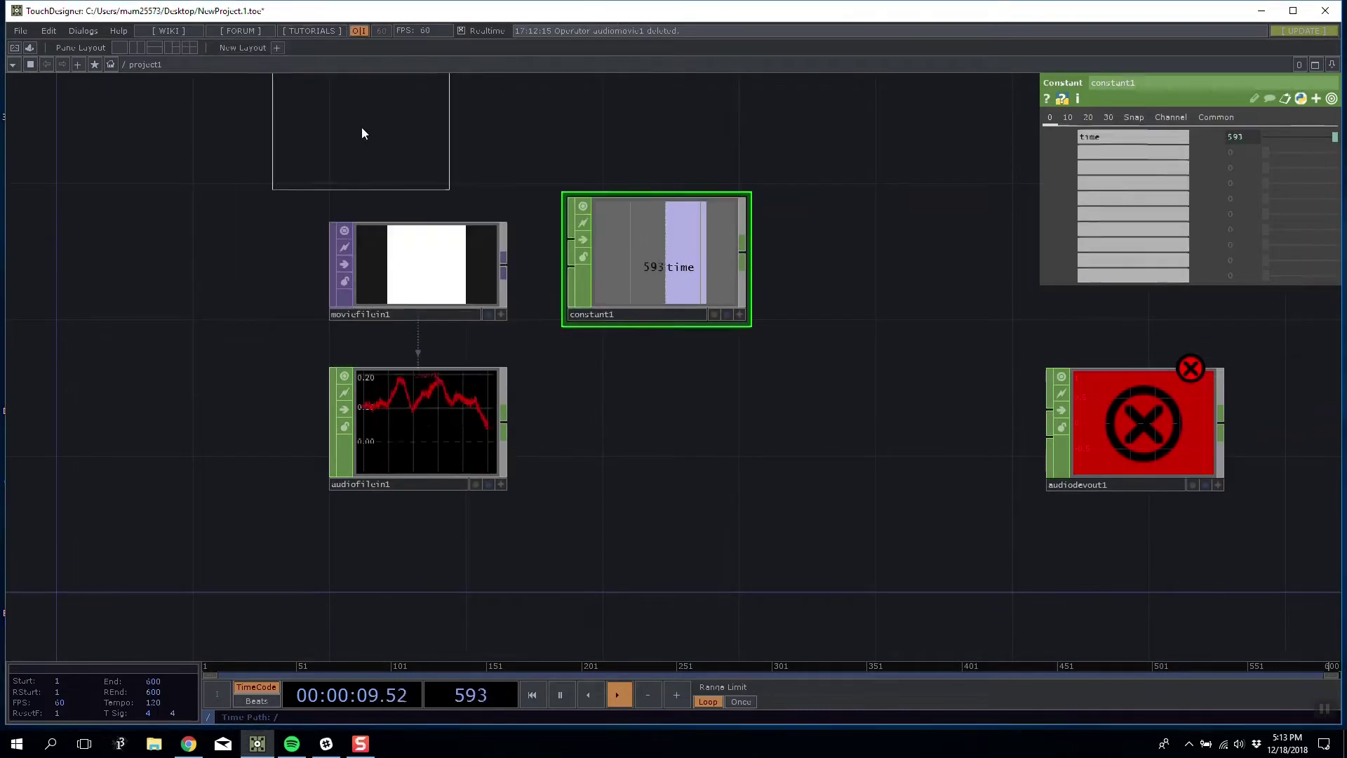
click(360, 128)
drag(497, 180, 508, 211)
scroll(374, 148, up, 5)
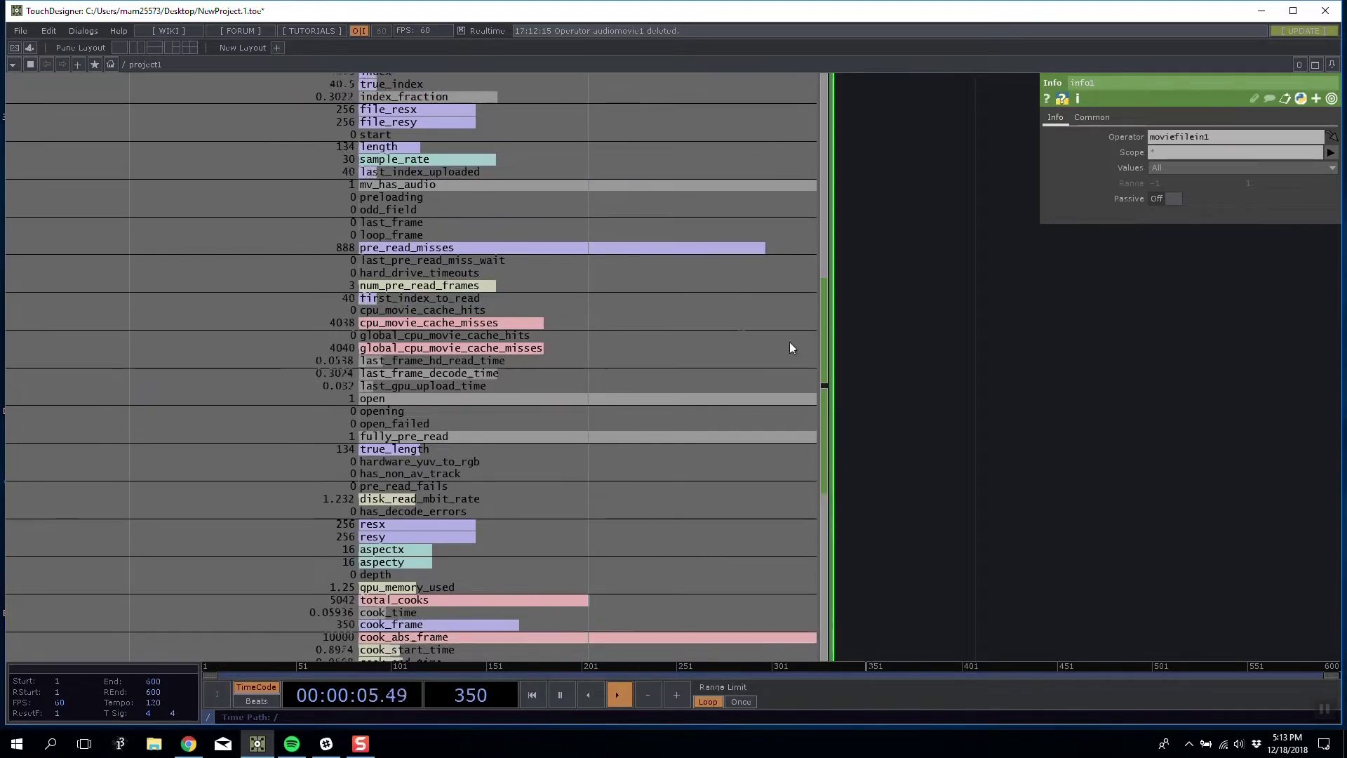
drag(952, 371, 877, 332)
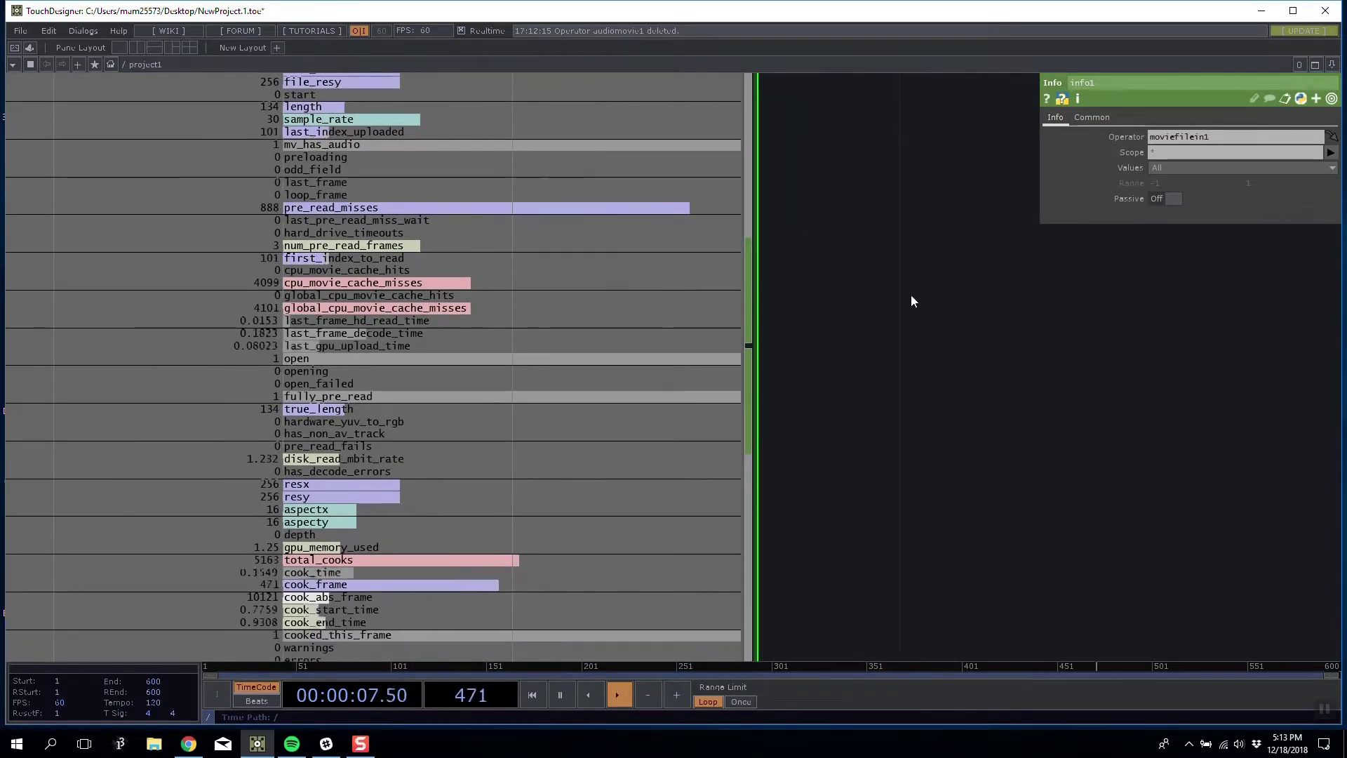
scroll(911, 295, down, 5)
scroll(843, 298, down, 3)
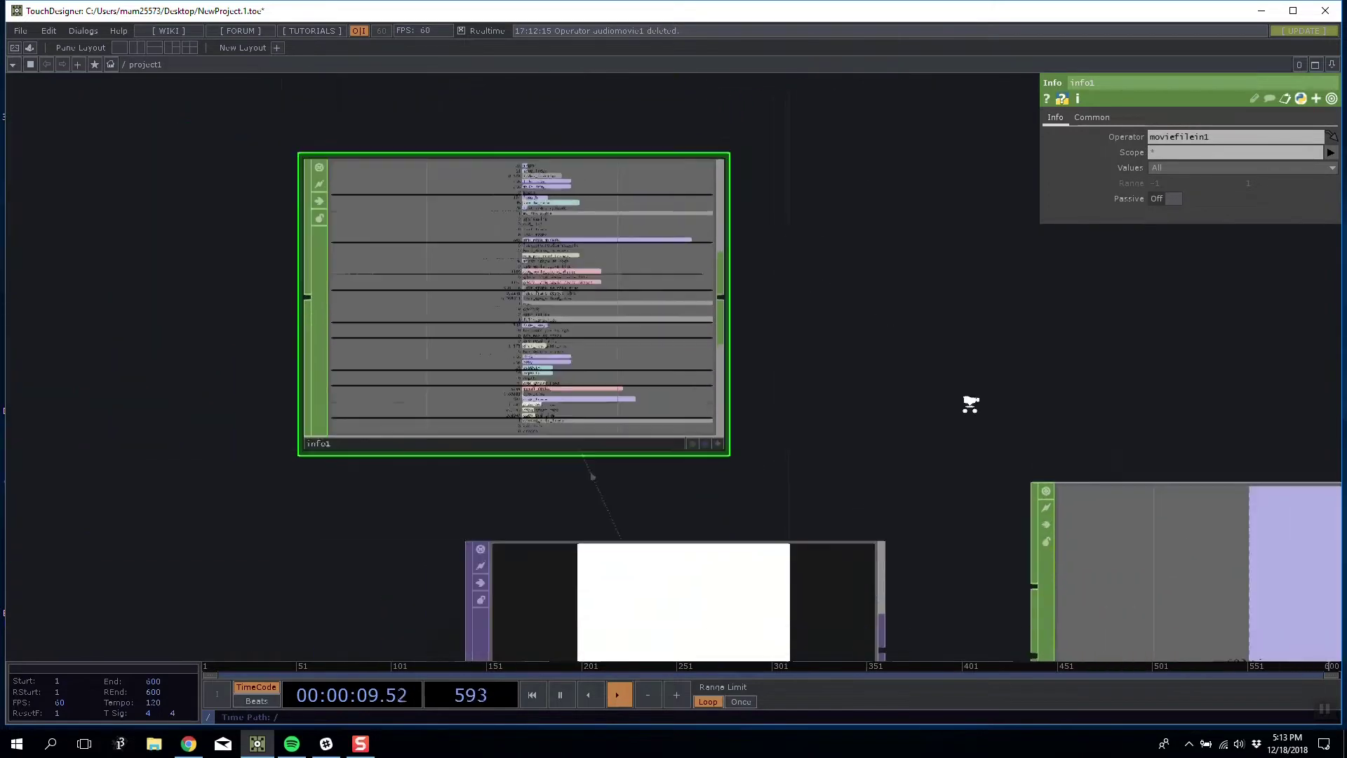
Set the timeline's end frame to 268
drag(1055, 575, 774, 416)
click(178, 685)
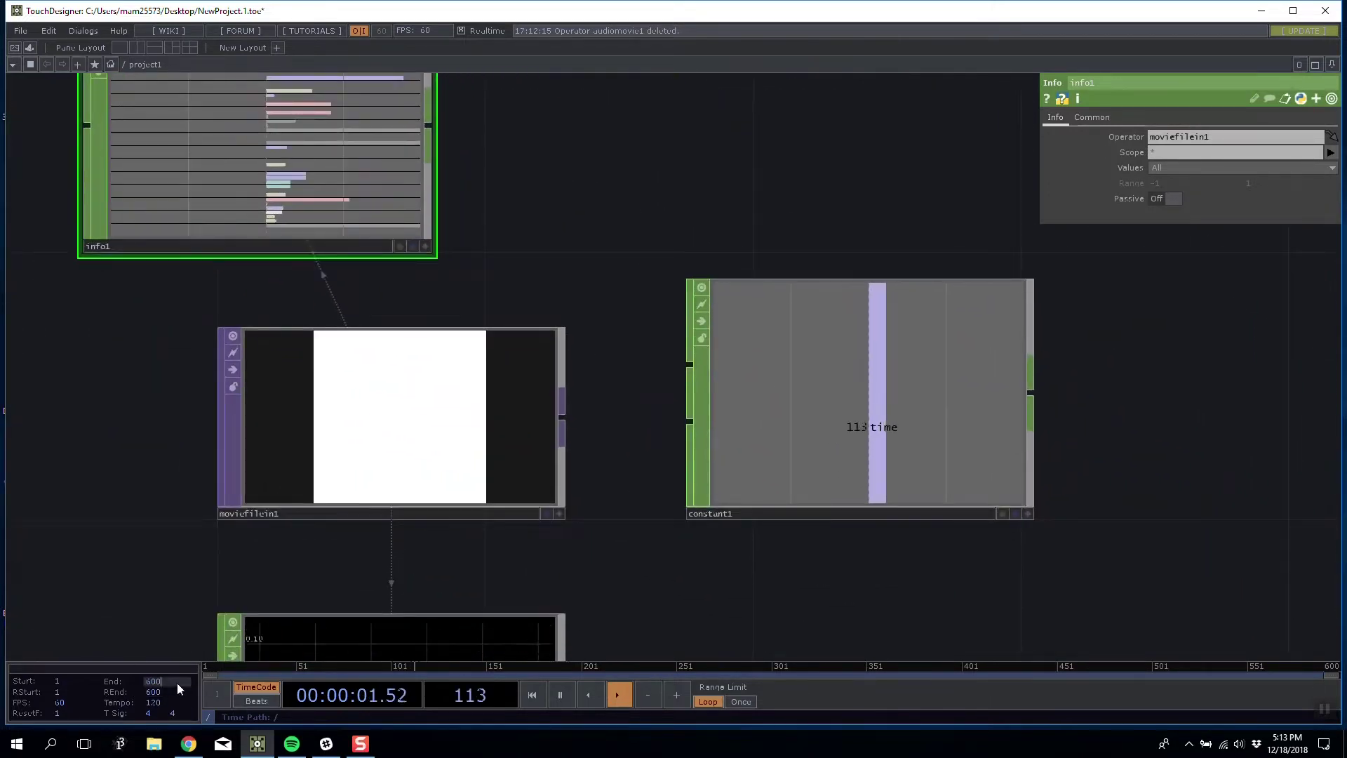
text(268)
key(Return)
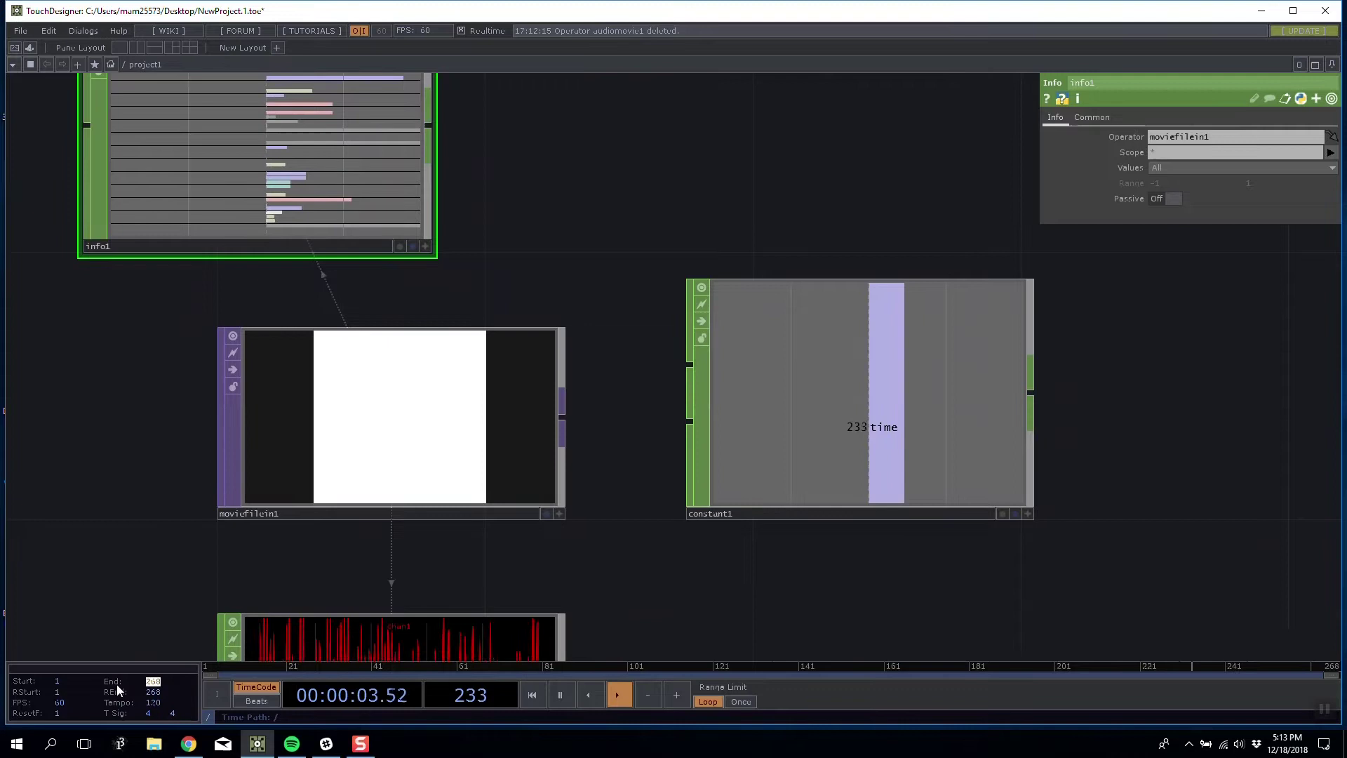
Reposition the Constant CHOP slightly higher, to the right of the Info CHOP and Movie File In TOP
click(872, 361)
drag(793, 451, 728, 501)
drag(431, 147, 395, 164)
scroll(329, 136, down, 3)
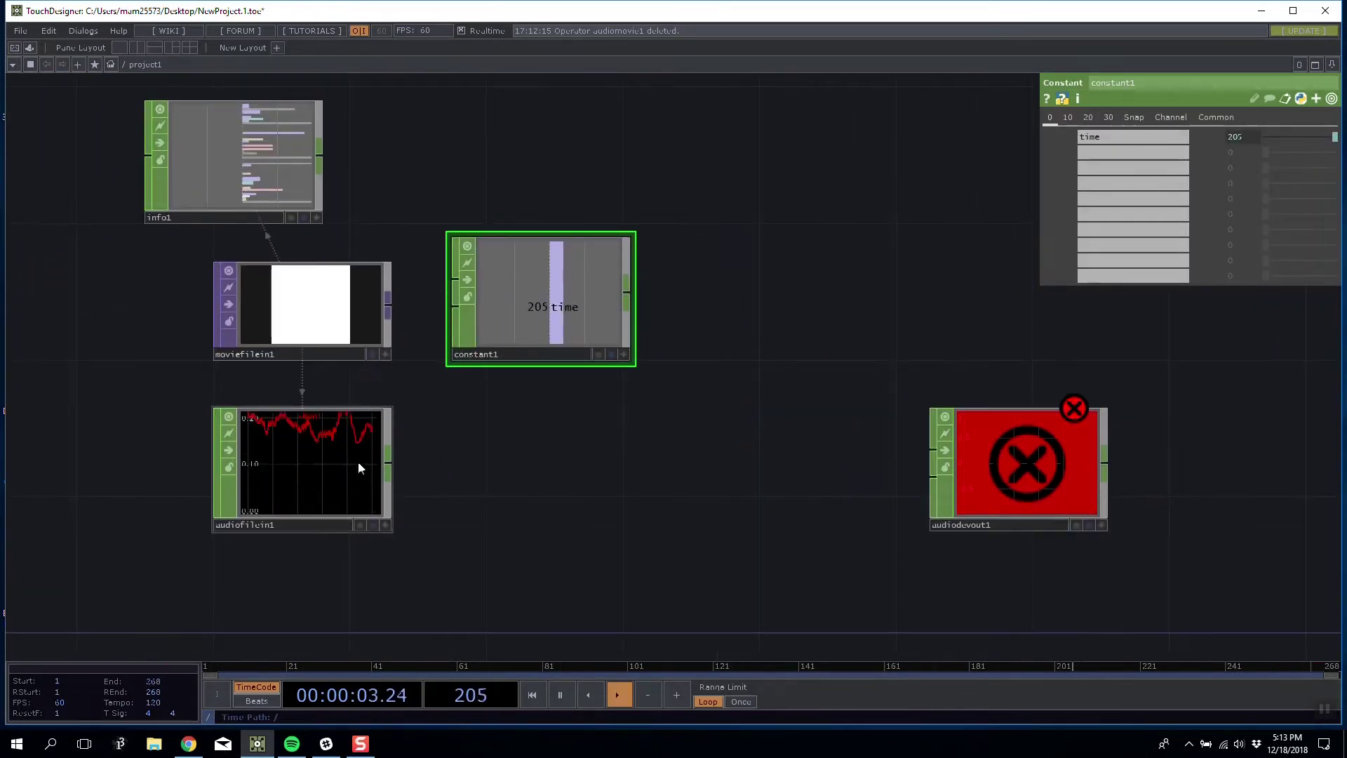
drag(572, 286, 664, 254)
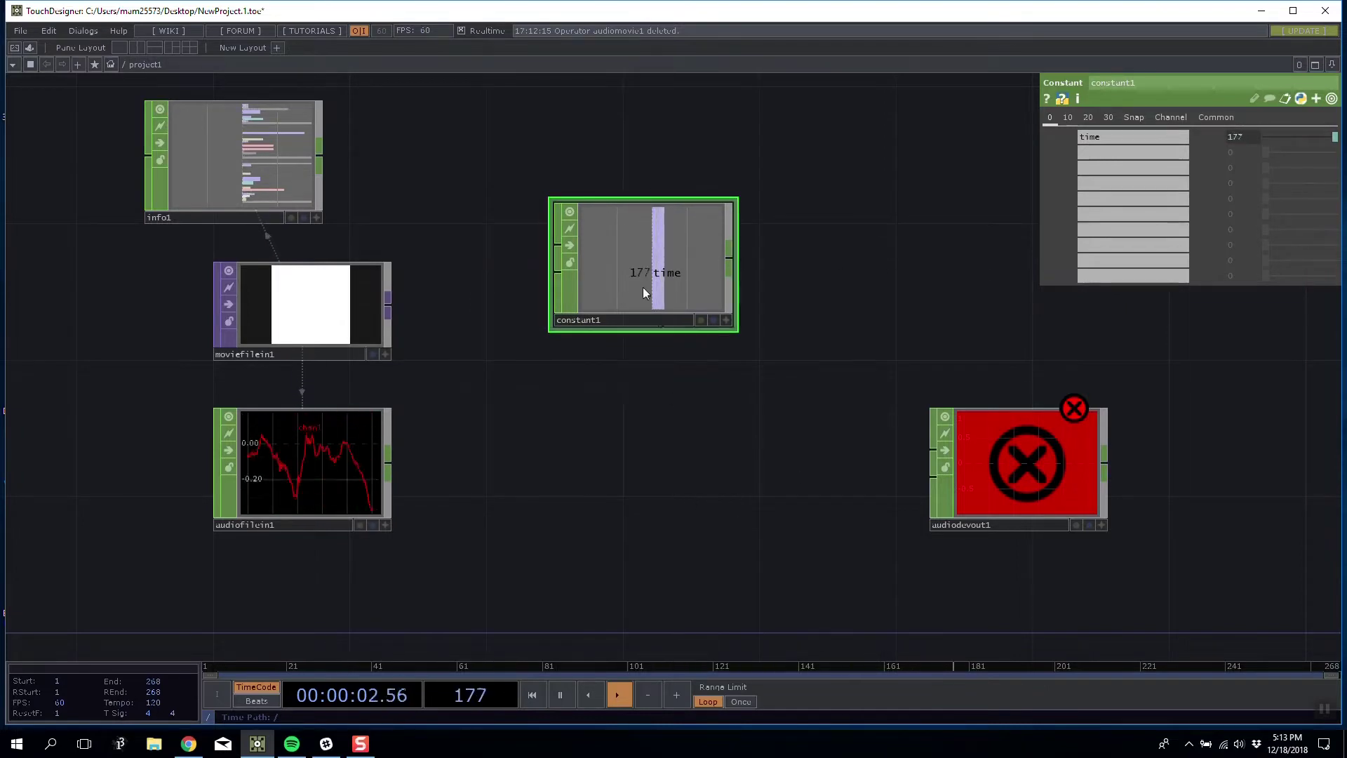
drag(644, 291, 576, 291)
Set the Audio File In CHOP's Index expression to op('constant1')['time']/ root.time.rate
click(369, 428)
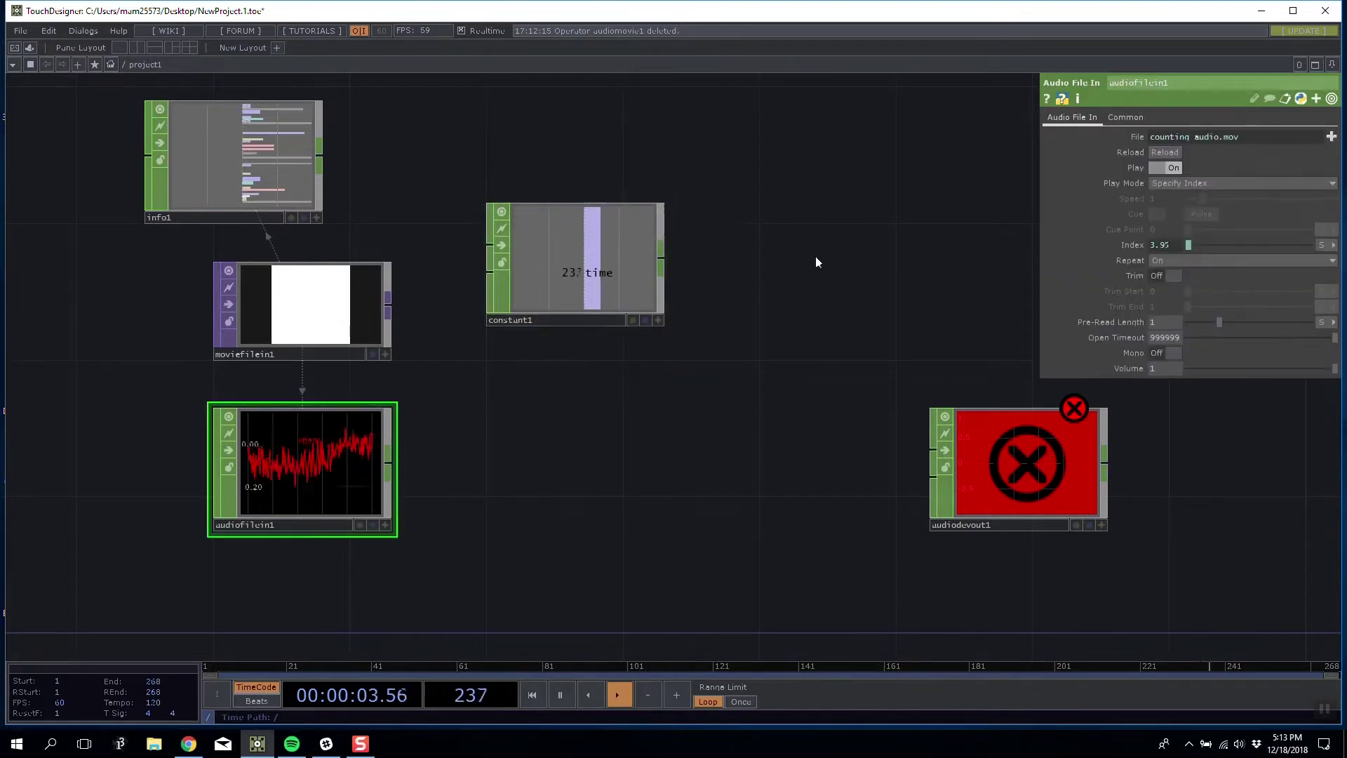
click(1163, 246)
drag(1207, 264, 1083, 265)
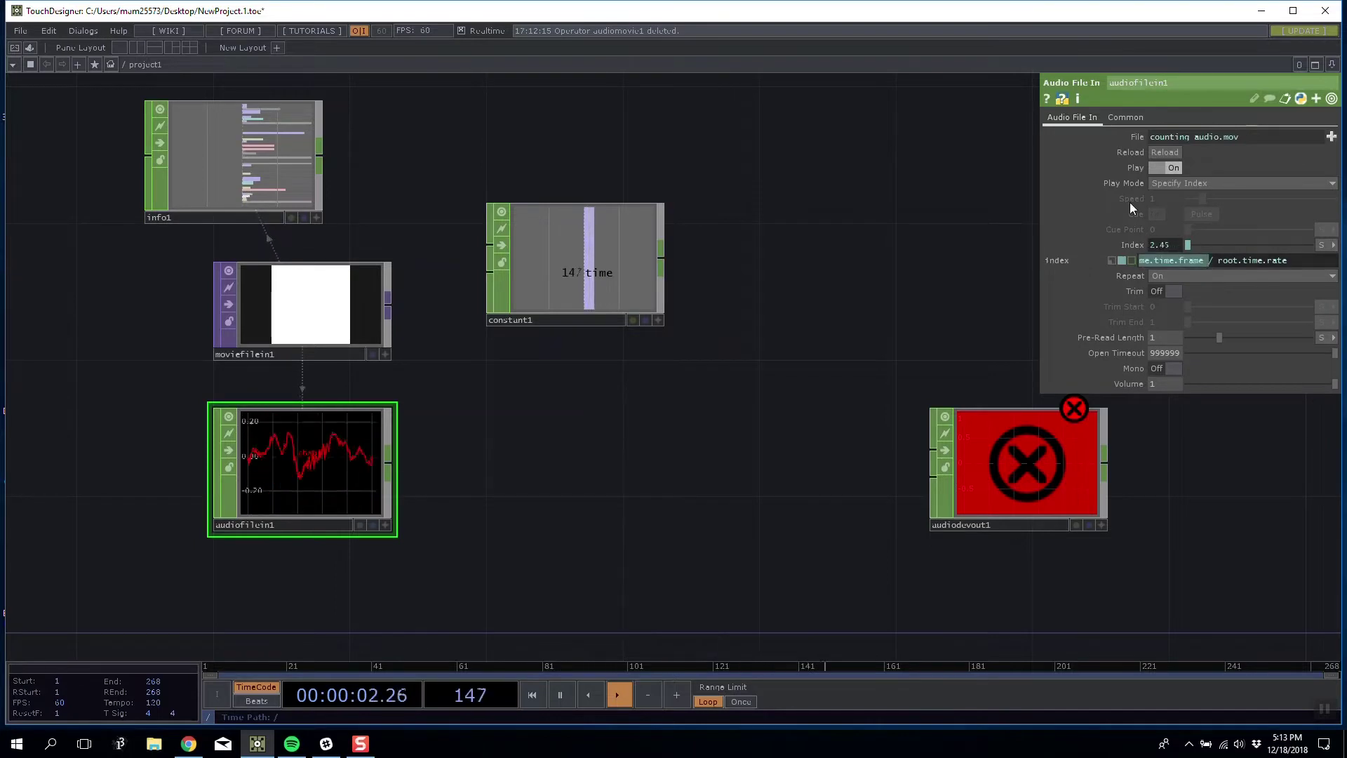
text(op()
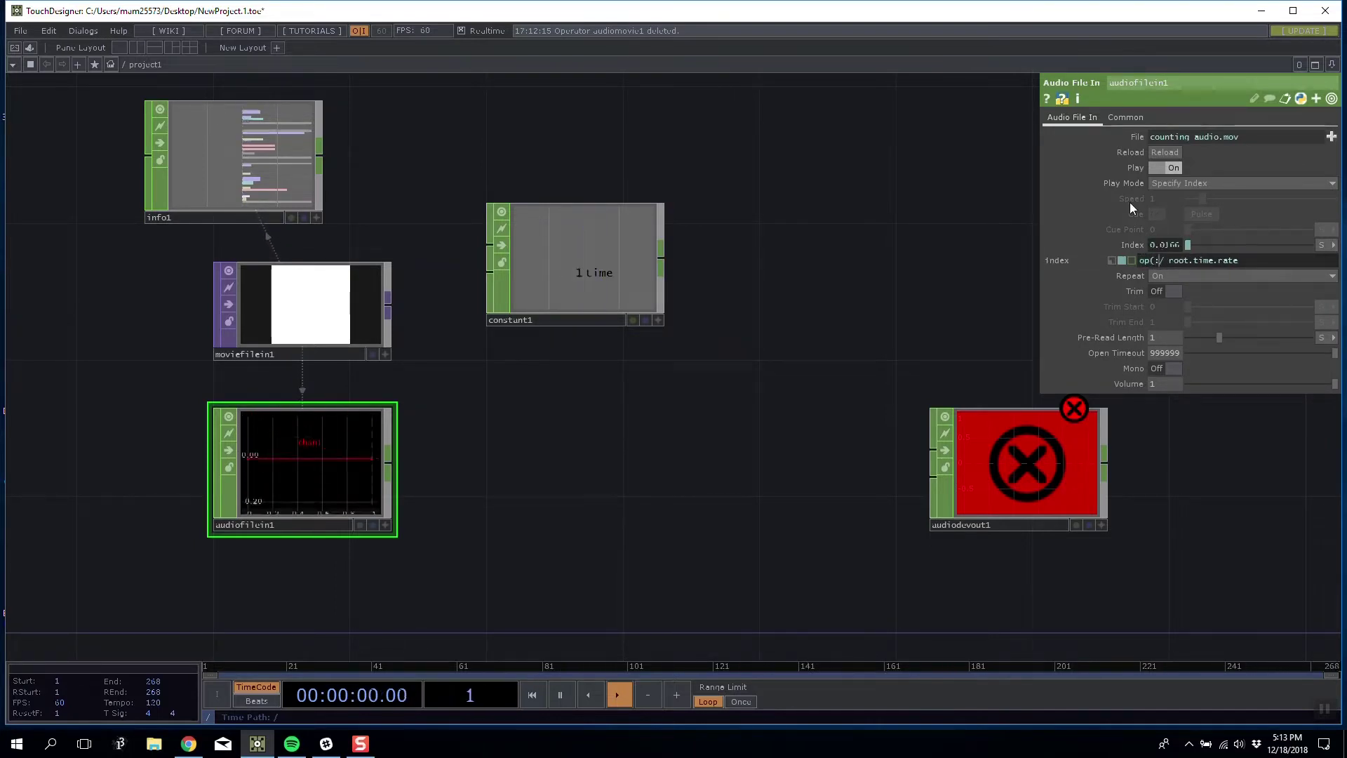
text('constant1)
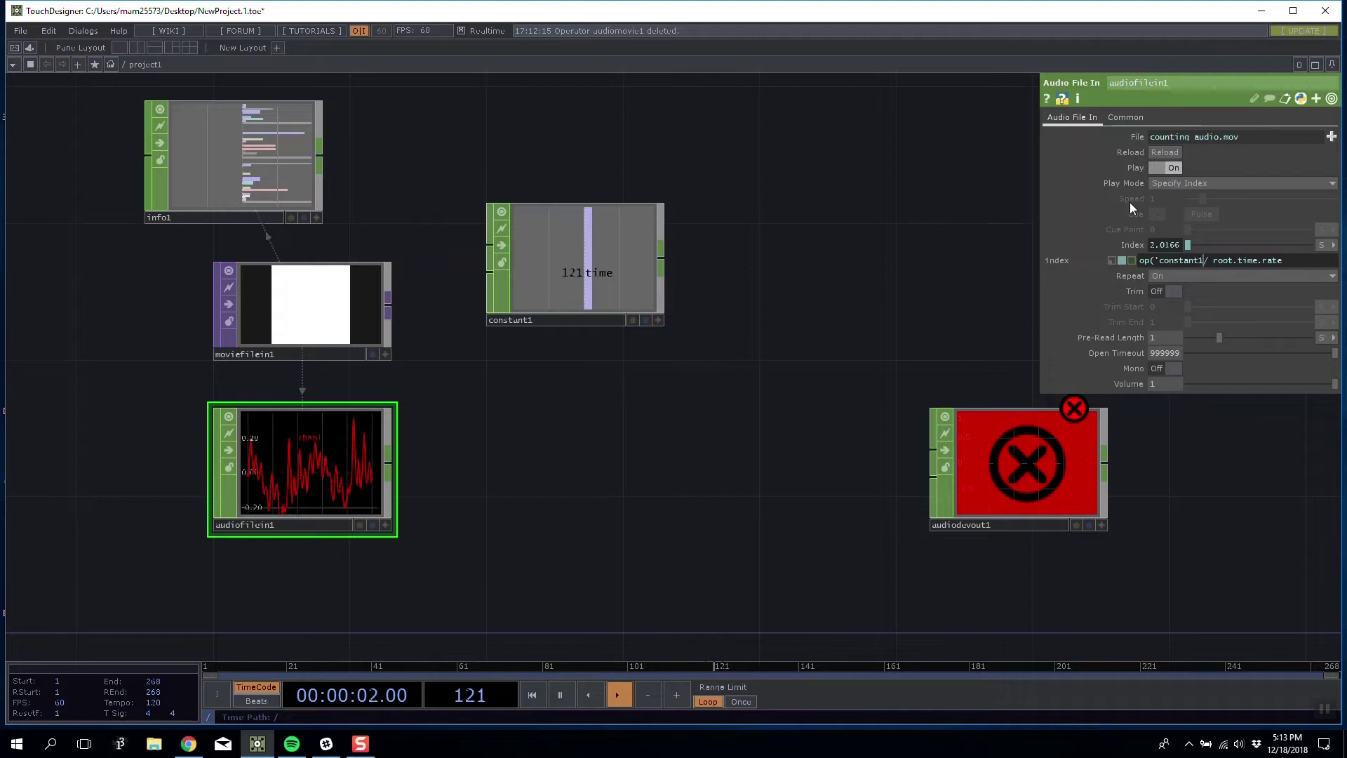
text('))
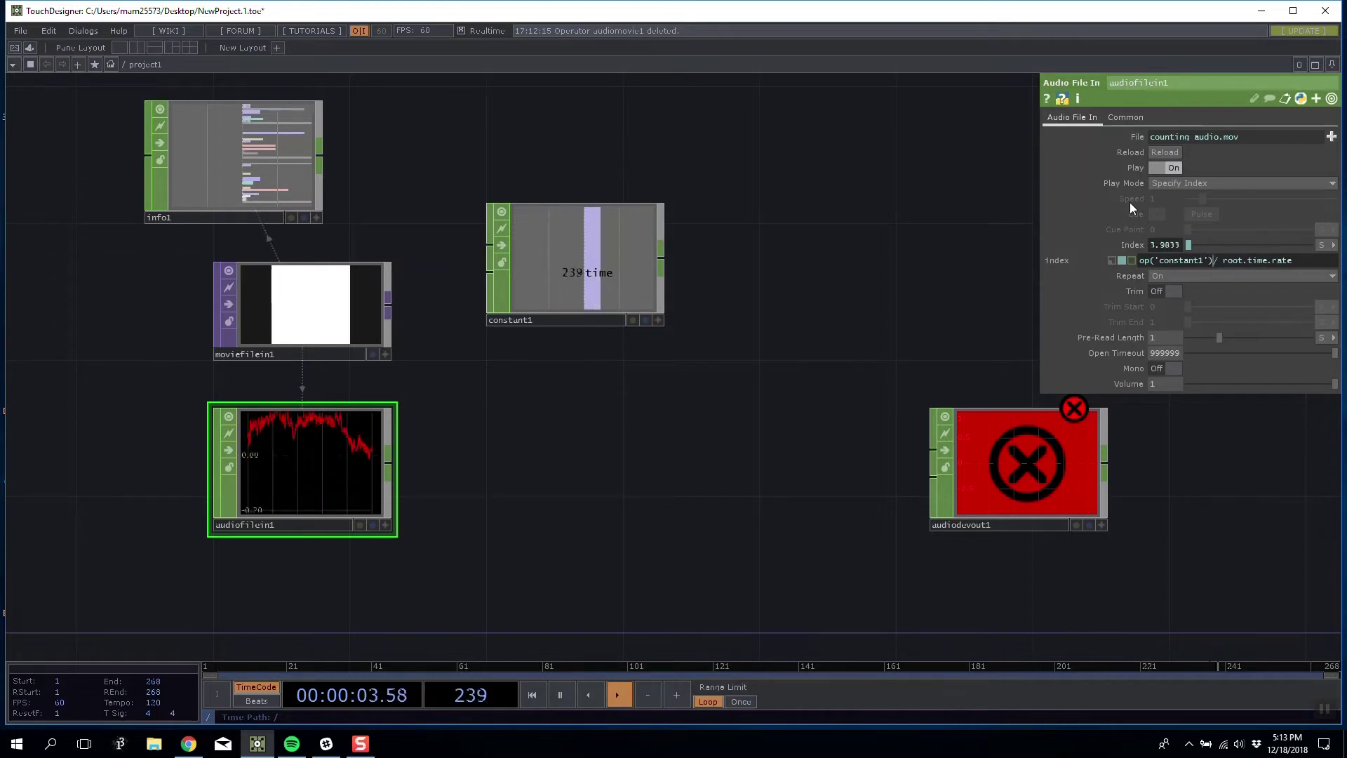
text(['time)
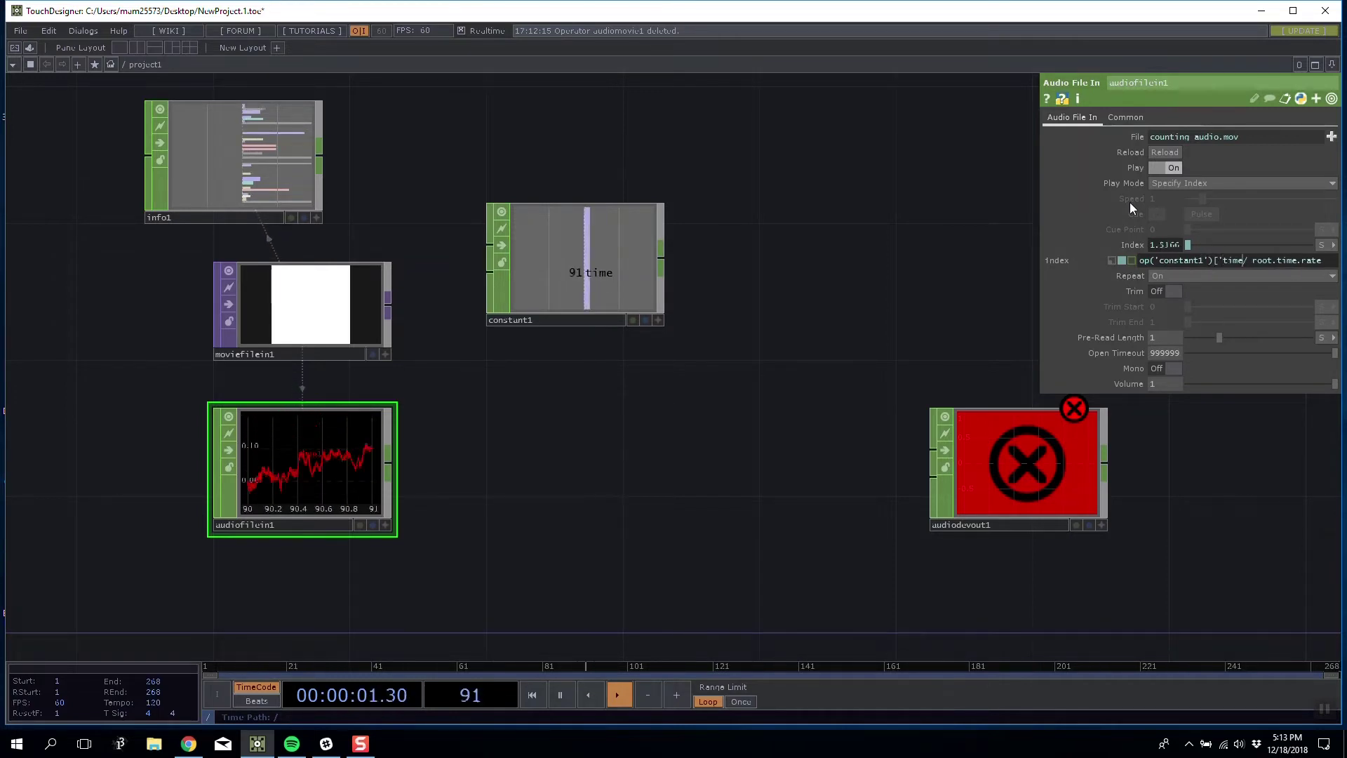
text('])
key(Return)
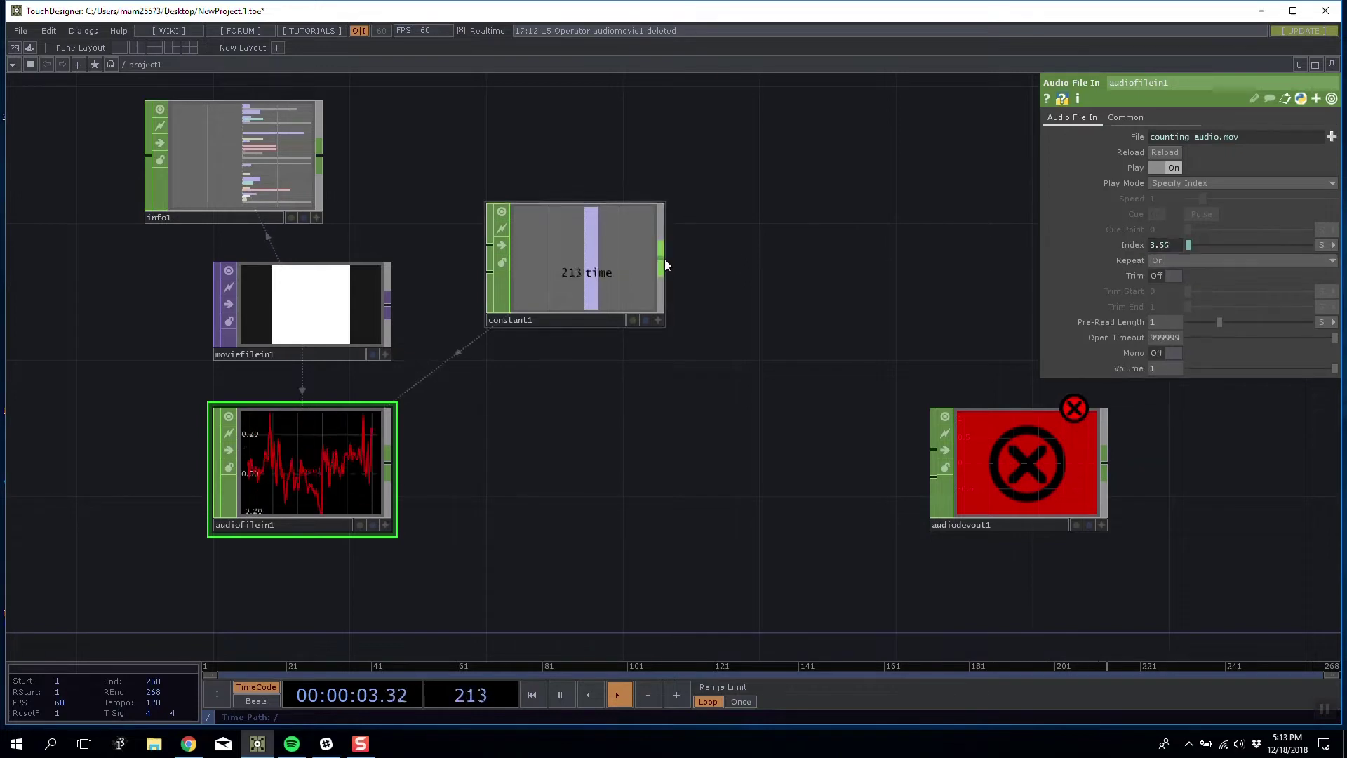
Append a Null CHOP to the Constant CHOP's output and place it to the right
right_click(663, 264)
click(708, 247)
click(881, 224)
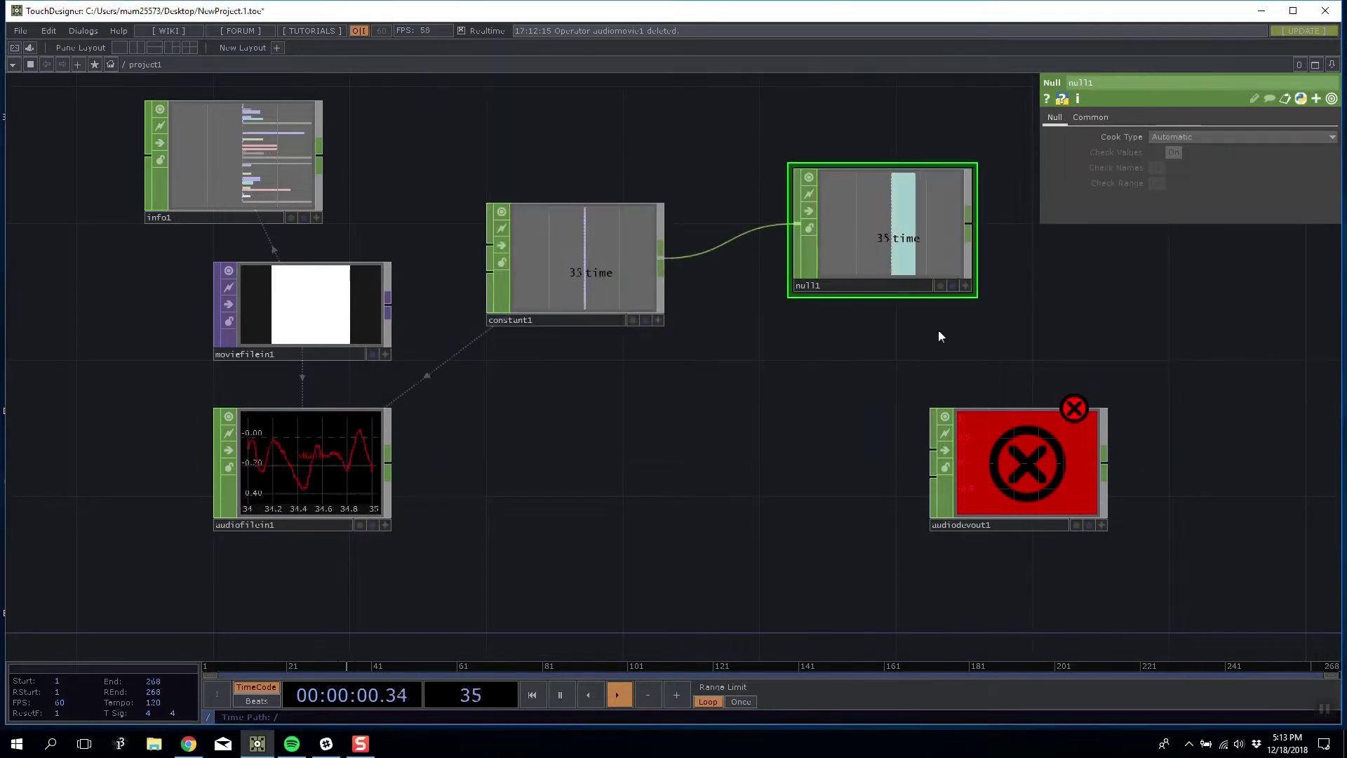
Change the Audio File In's Index expression to op('null1')['time']/ root.time.rate and align the Constant CHOP horizontally with the Null CHOP
click(317, 496)
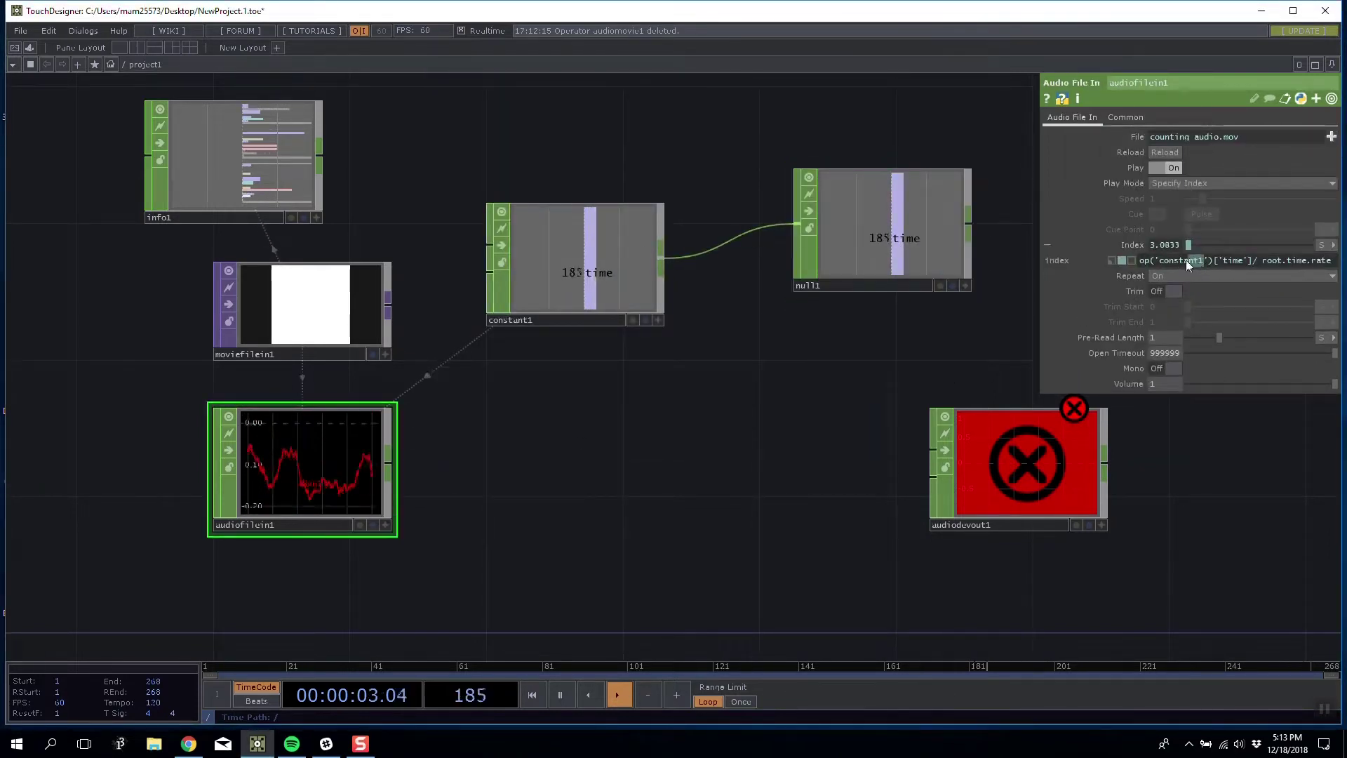
drag(1185, 260, 1160, 262)
text(null1)
key(Return)
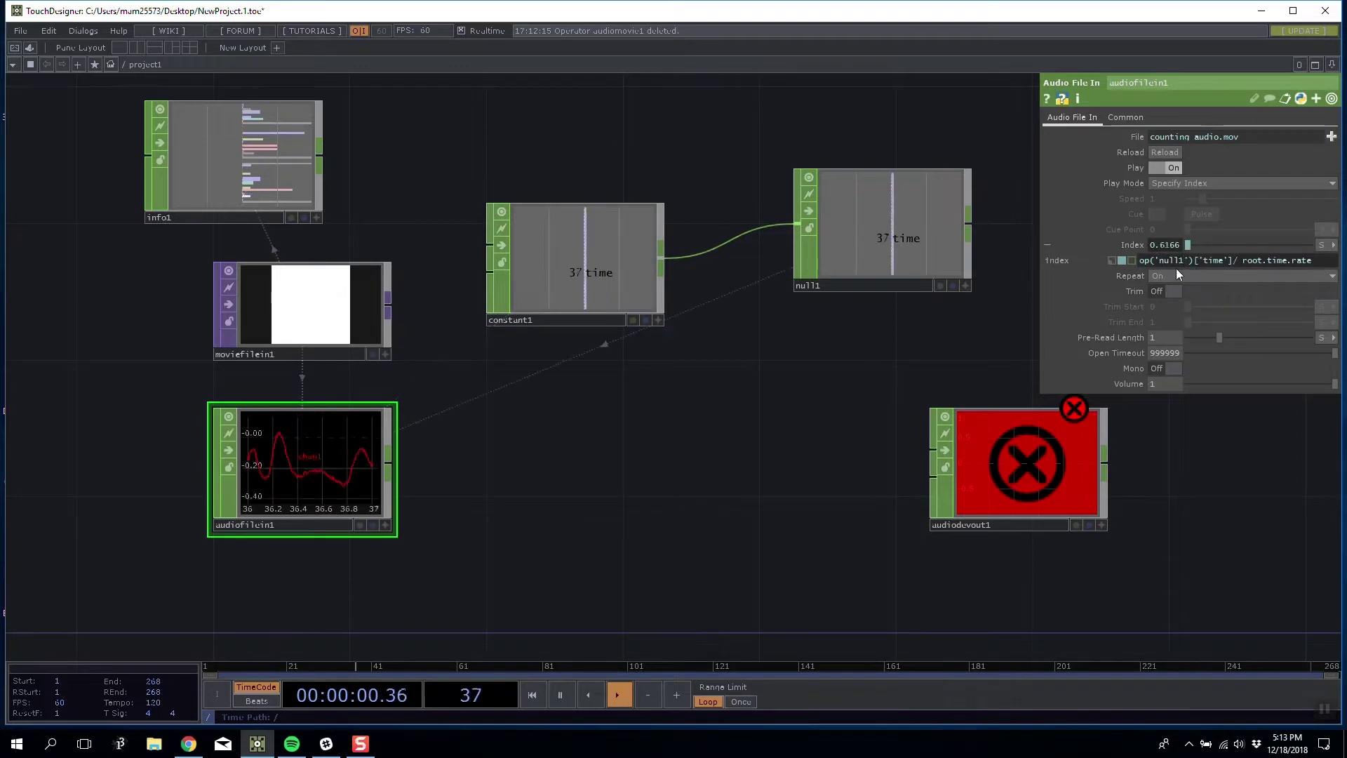
drag(591, 254, 591, 219)
mouse_move(664, 446)
mouse_down()
mouse_move(683, 475)
mouse_move(665, 457)
mouse_up()
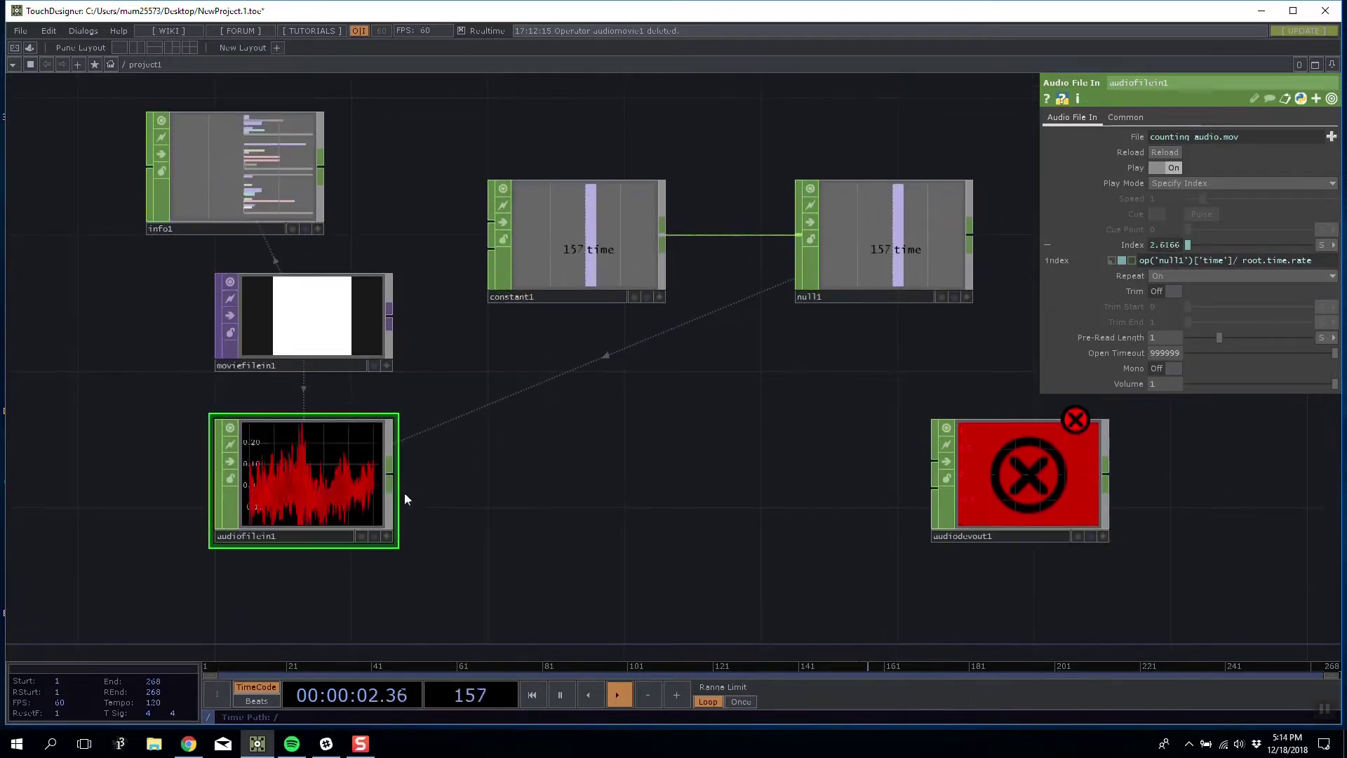
Wire the Audio File In CHOP into the Audio Device Out CHOP to hear the playback, and disconnect them again
drag(390, 475, 935, 460)
click(966, 467)
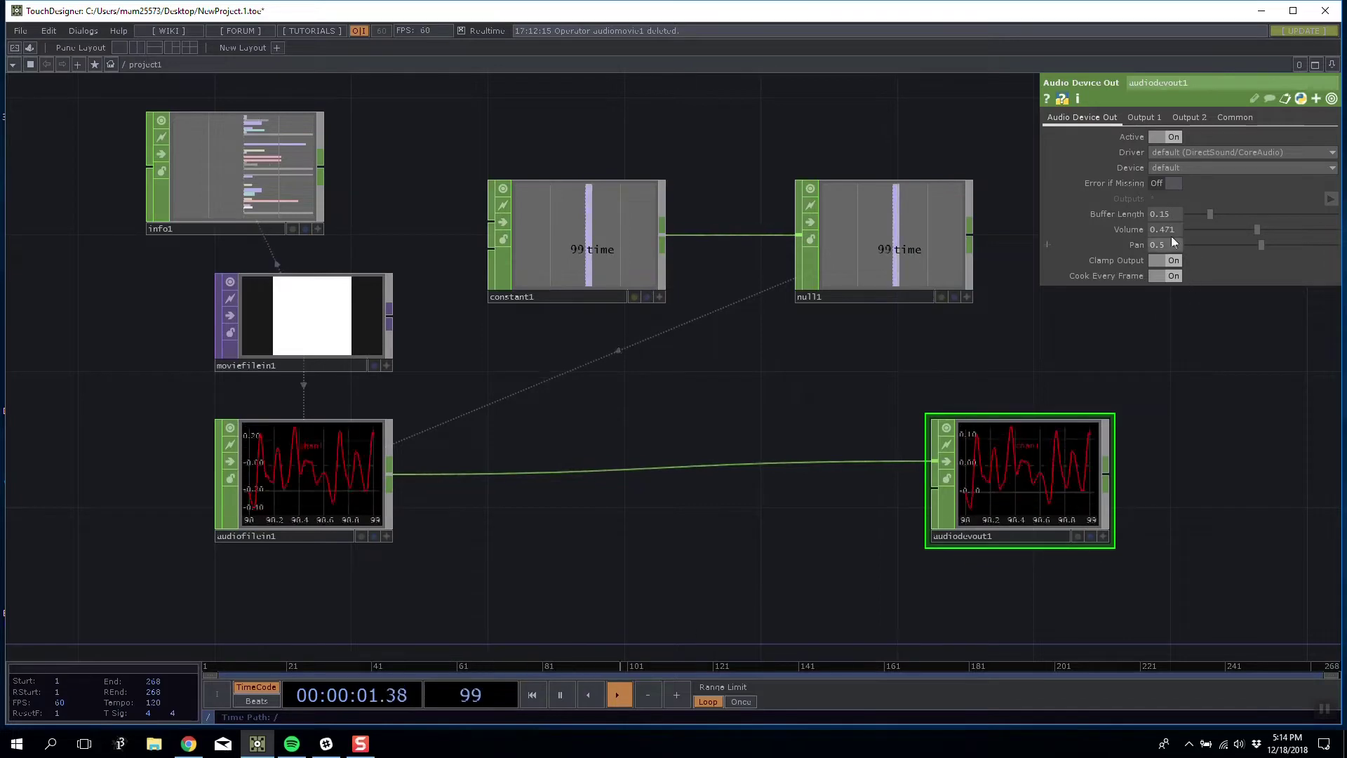
drag(990, 339, 891, 359)
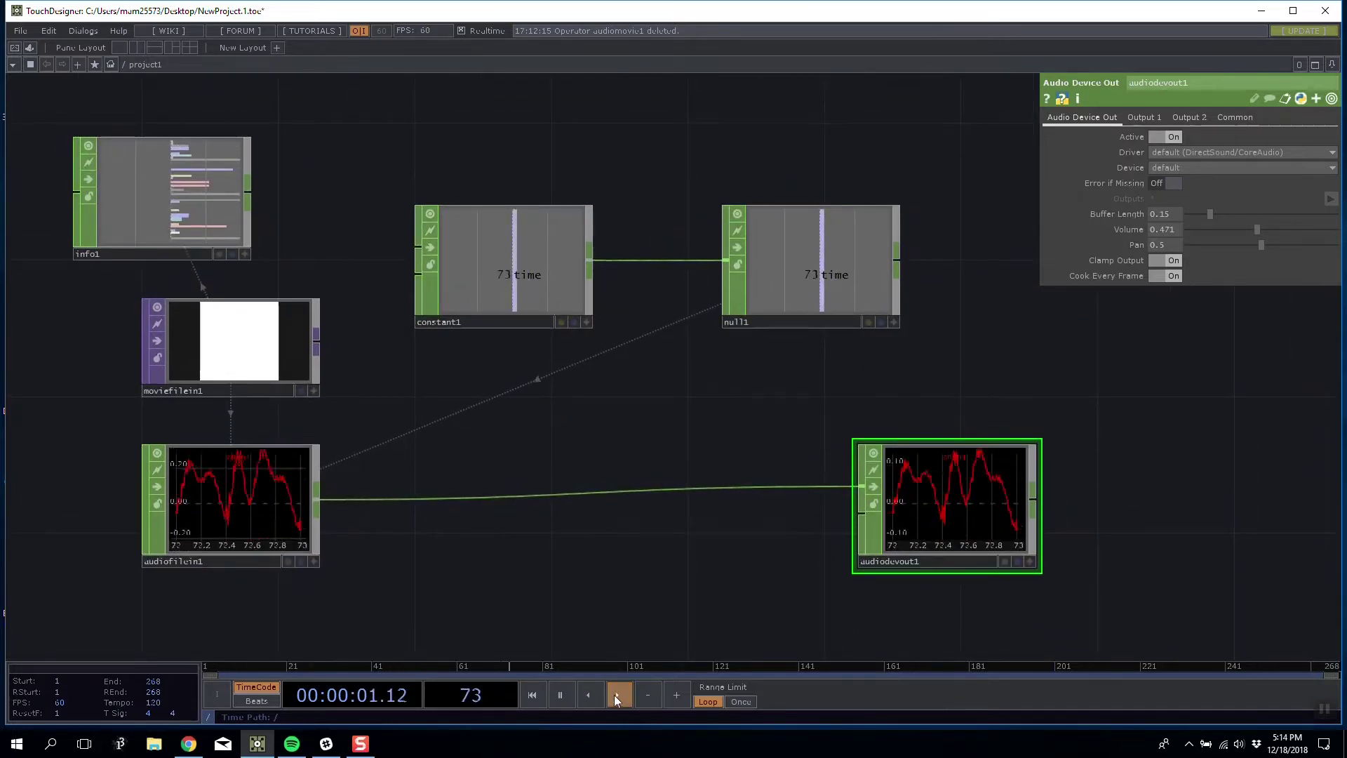
right_click(737, 487)
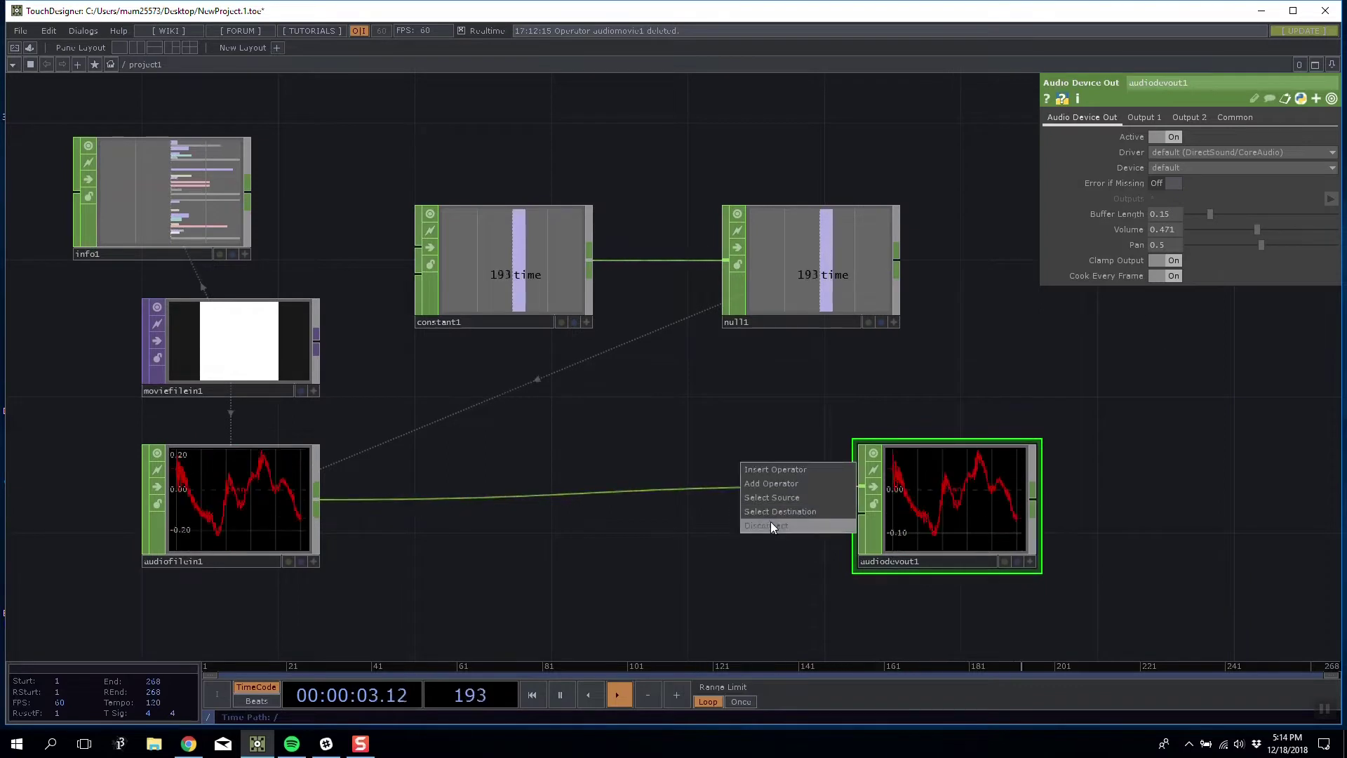
click(770, 525)
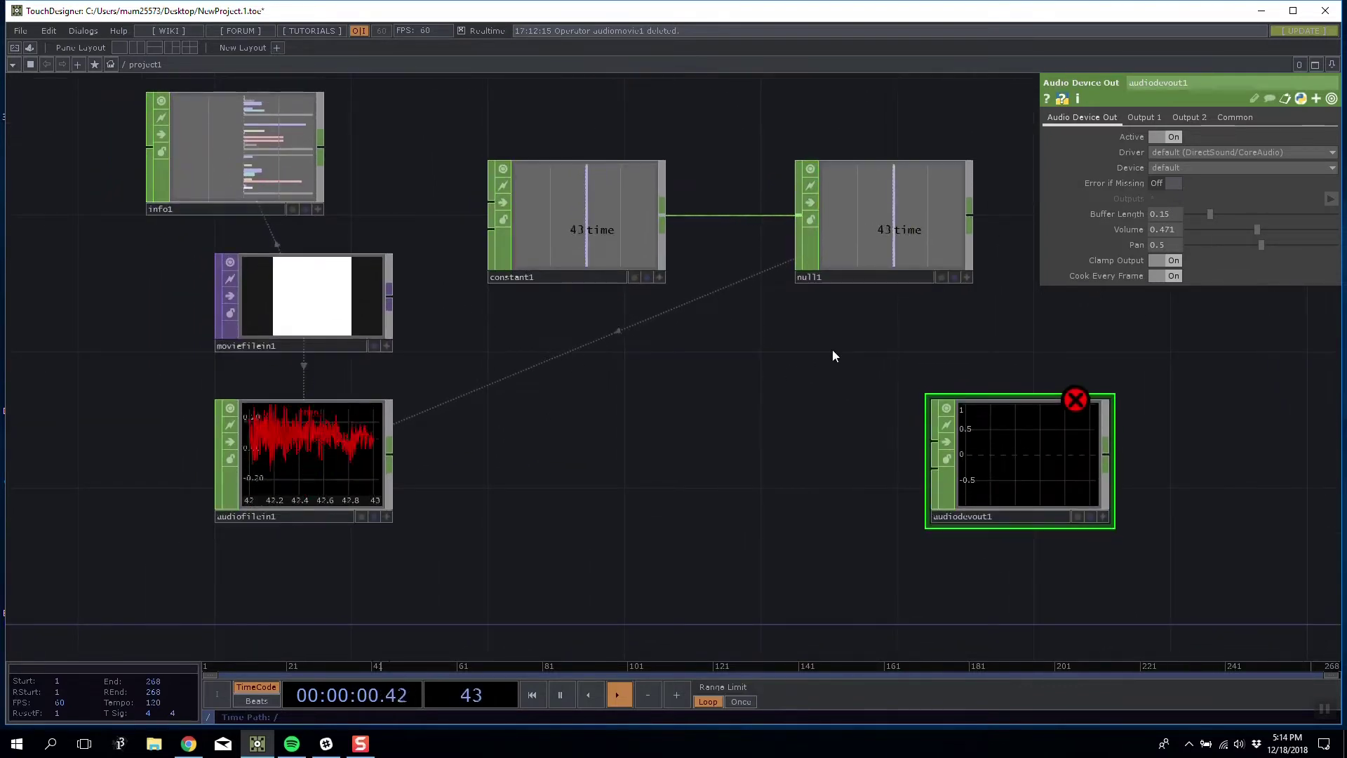
Play the timeline in reverse to check how the time channel behaves, and return to forward playback
drag(713, 401, 740, 388)
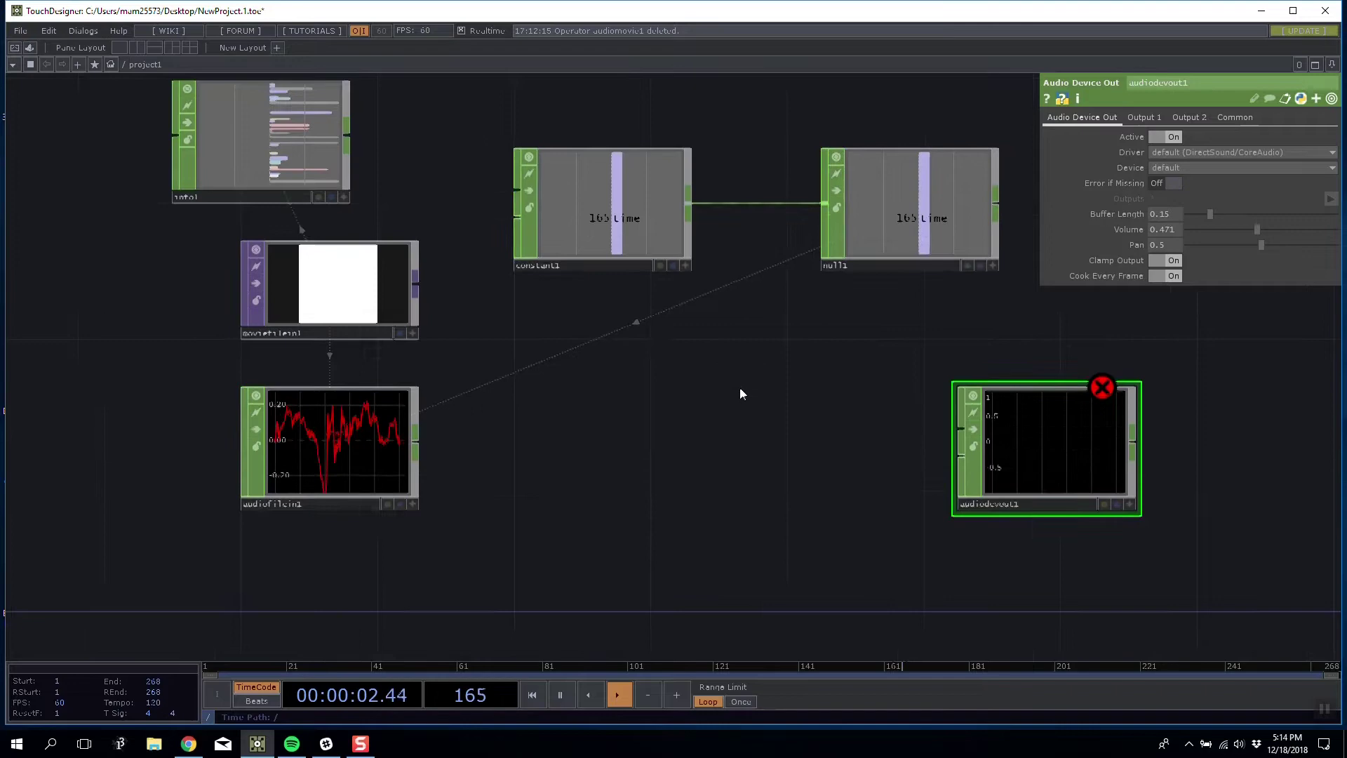
click(589, 695)
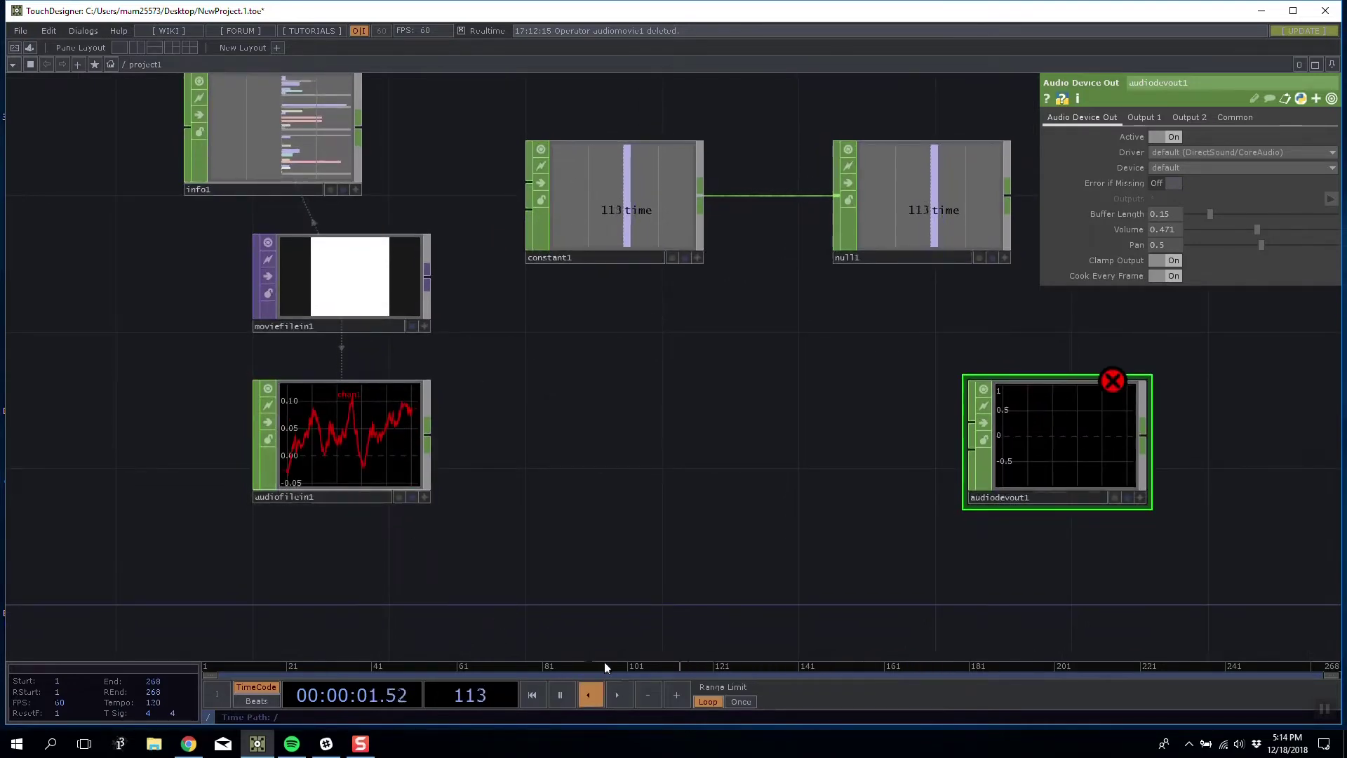
click(609, 700)
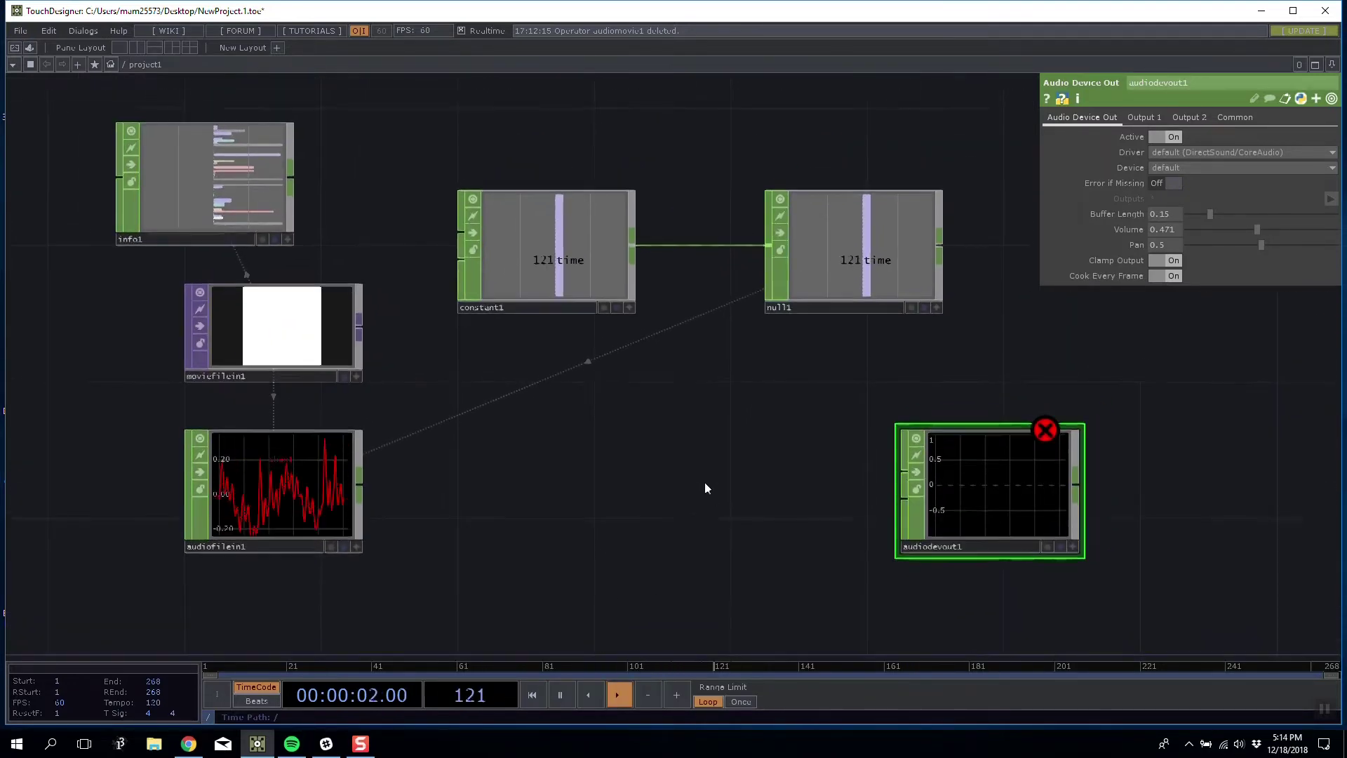
Move the Constant and Null CHOPs farther right, widen the gap between them, and align both in one slightly lower row
drag(492, 247, 576, 166)
right_drag(576, 166, 837, 288)
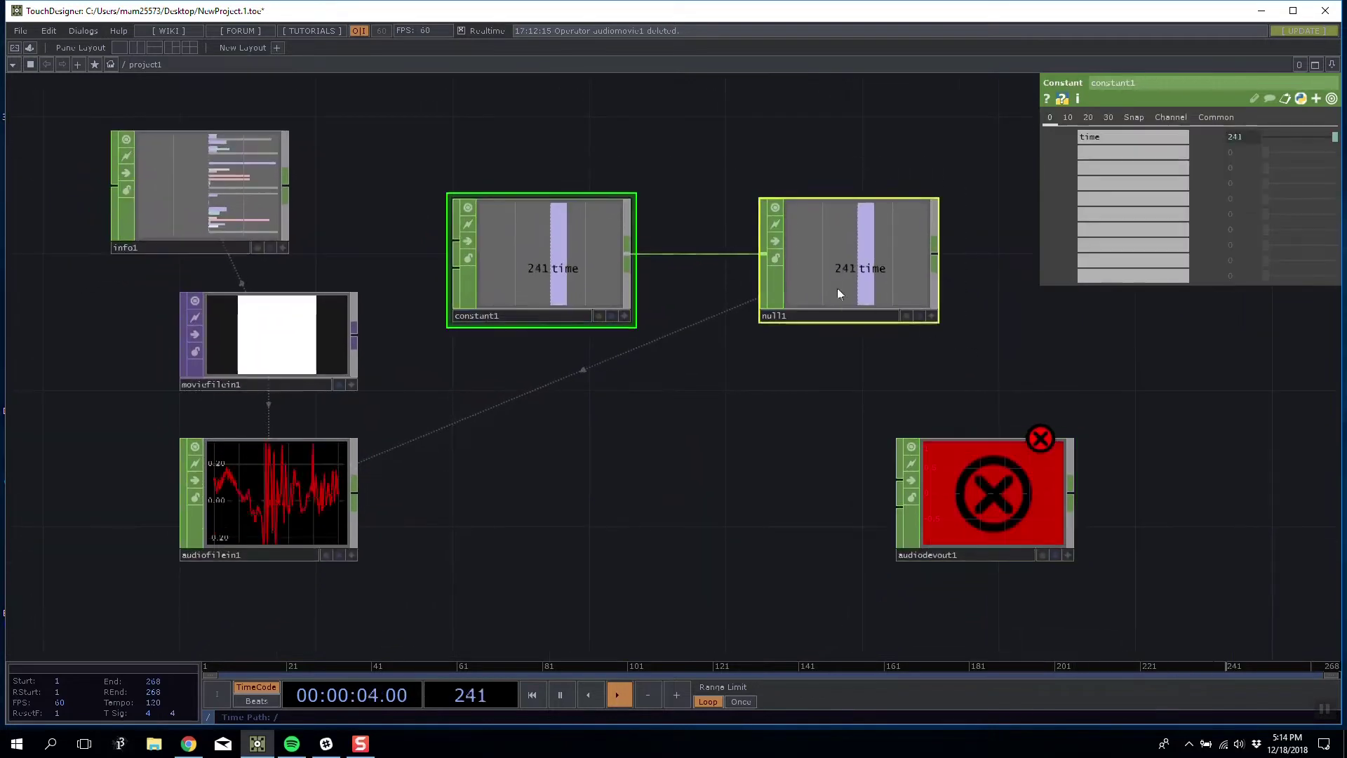
drag(837, 288, 973, 254)
click(881, 355)
drag(624, 173, 556, 138)
drag(708, 201, 641, 233)
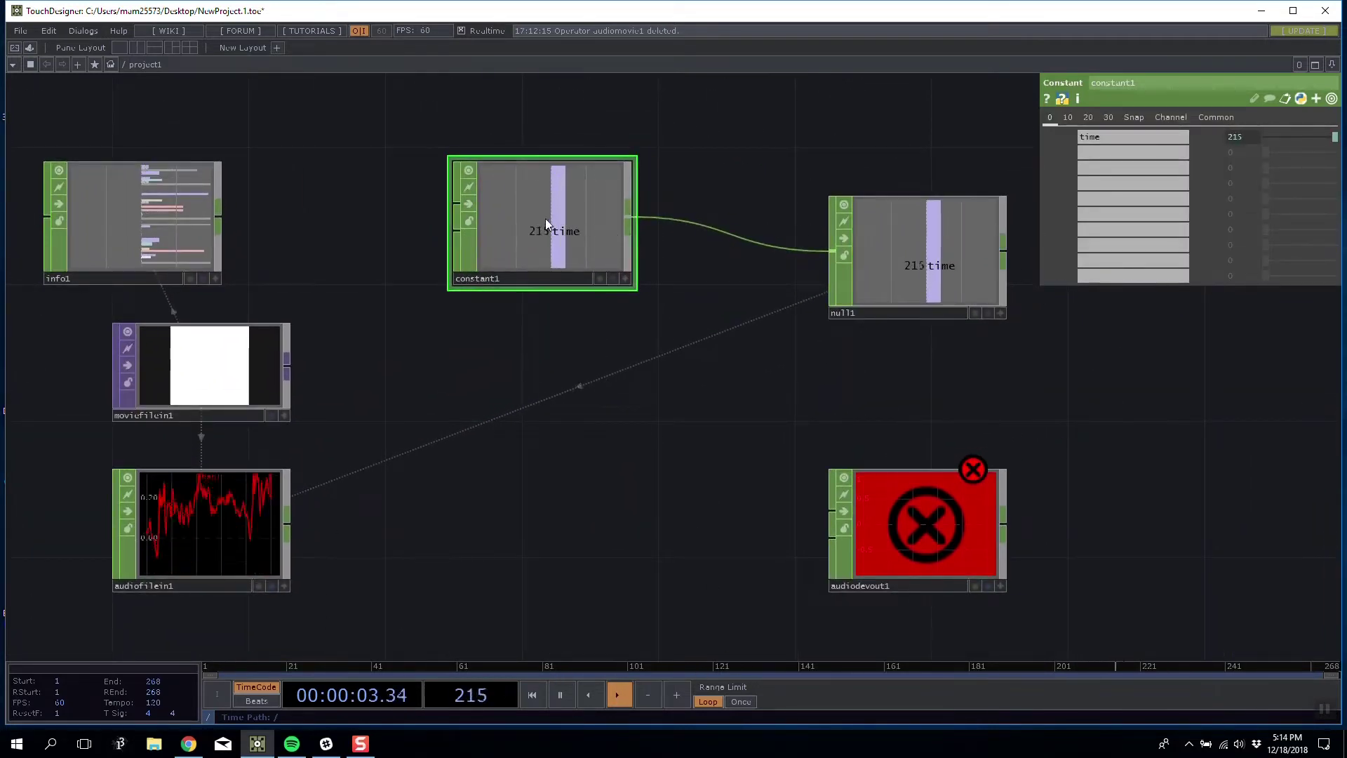
drag(545, 218, 553, 250)
drag(609, 297, 518, 298)
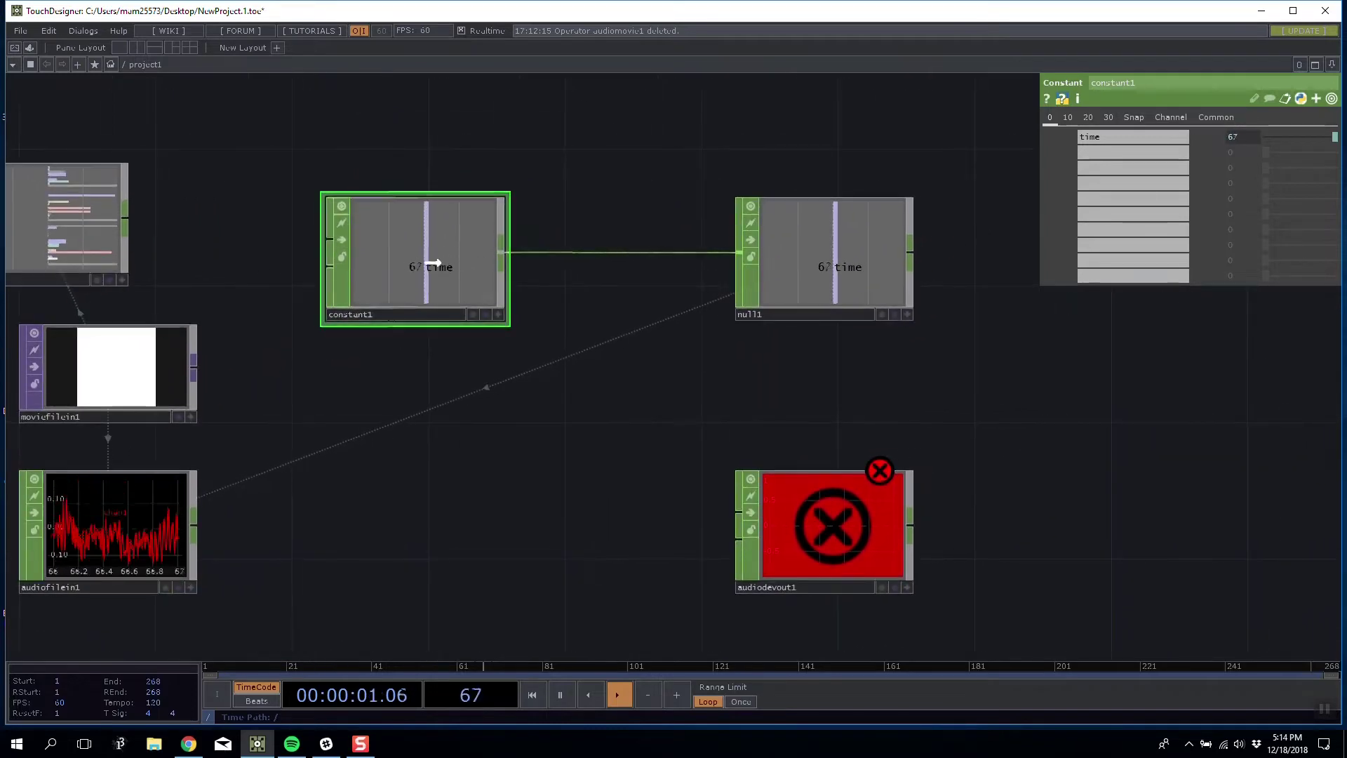
drag(442, 263, 592, 242)
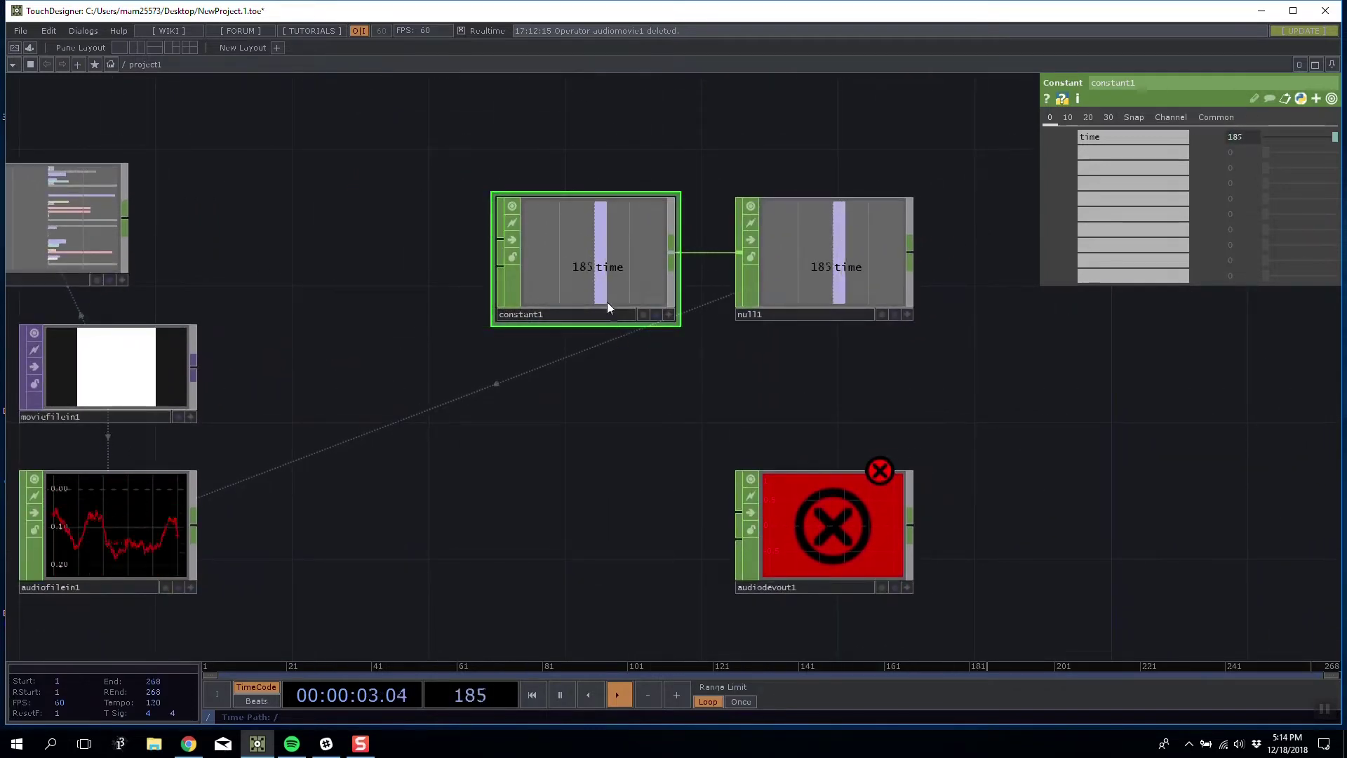
drag(774, 265, 910, 264)
drag(641, 270, 641, 305)
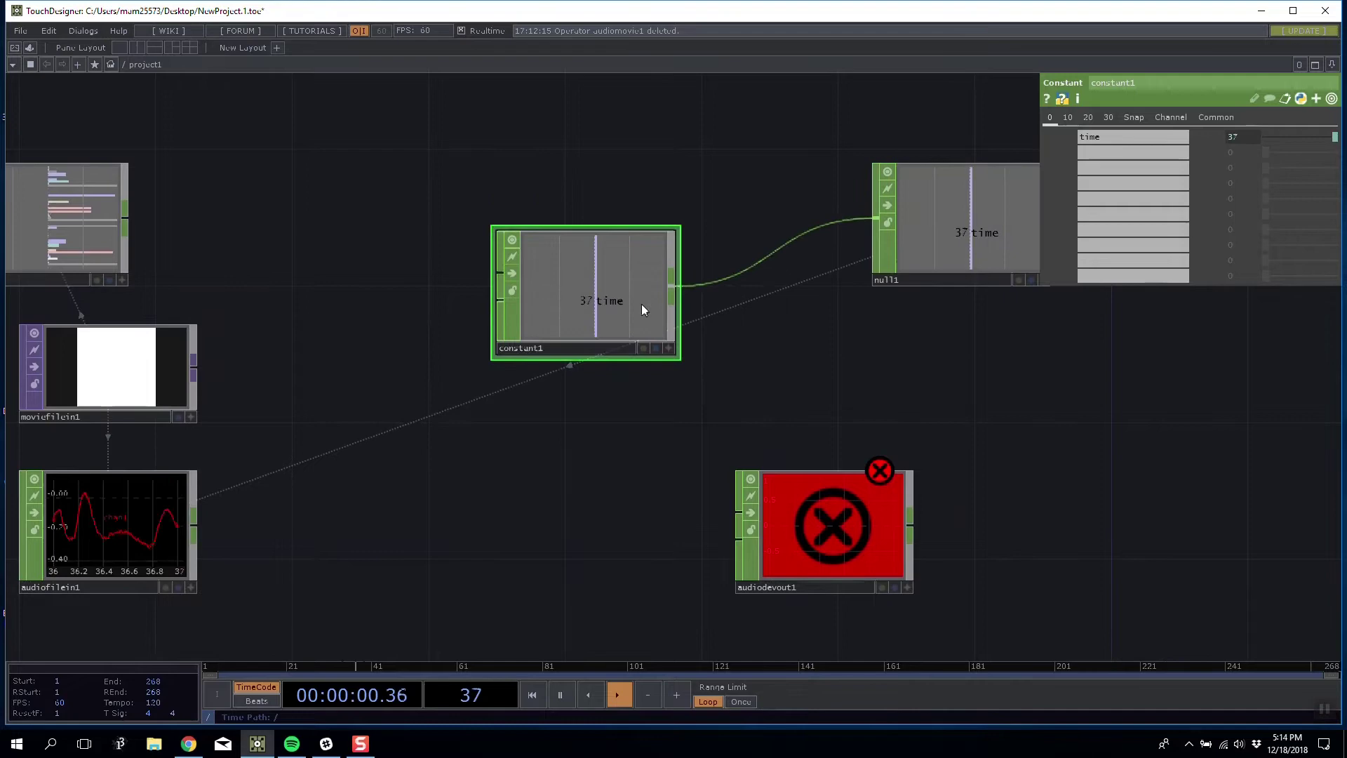
drag(918, 244, 918, 278)
Add a Button COMP in the free area above the Constant CHOP
key(Tab)
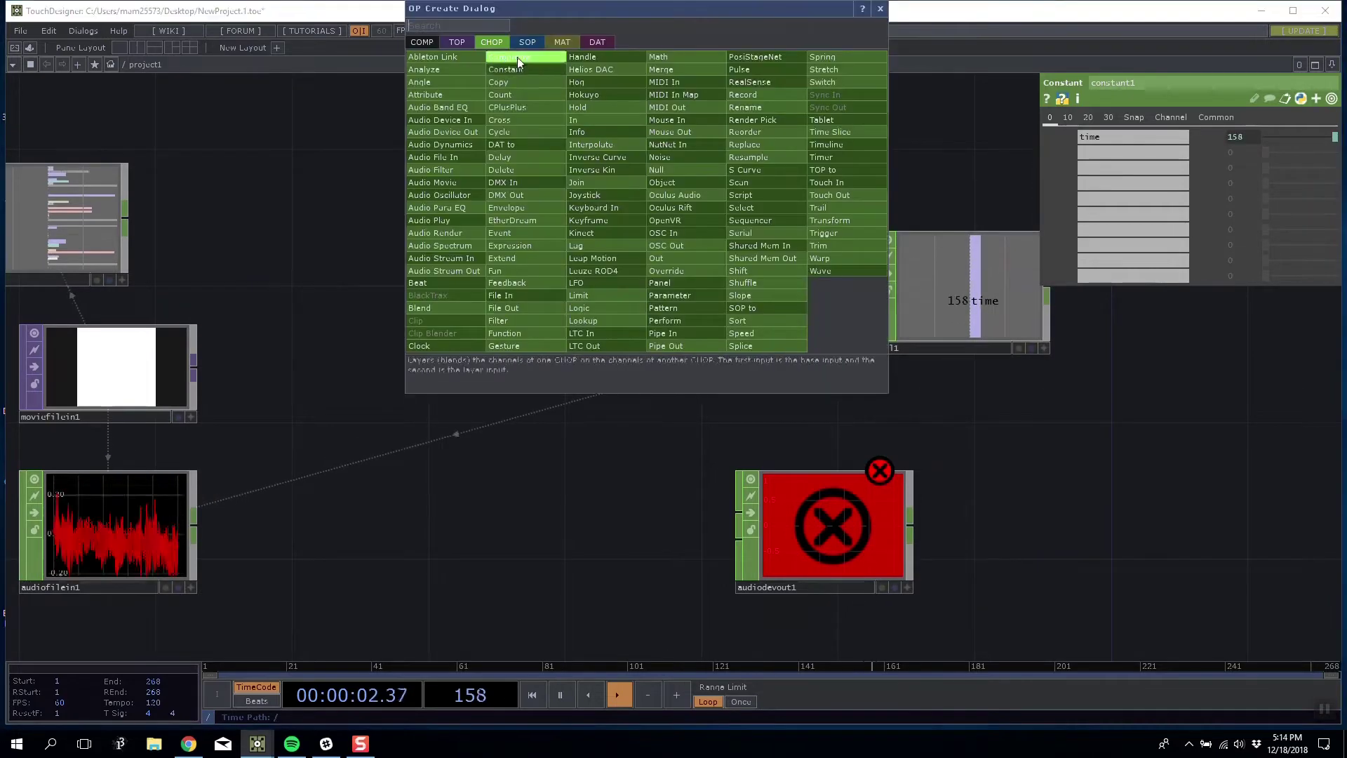
click(421, 42)
click(501, 69)
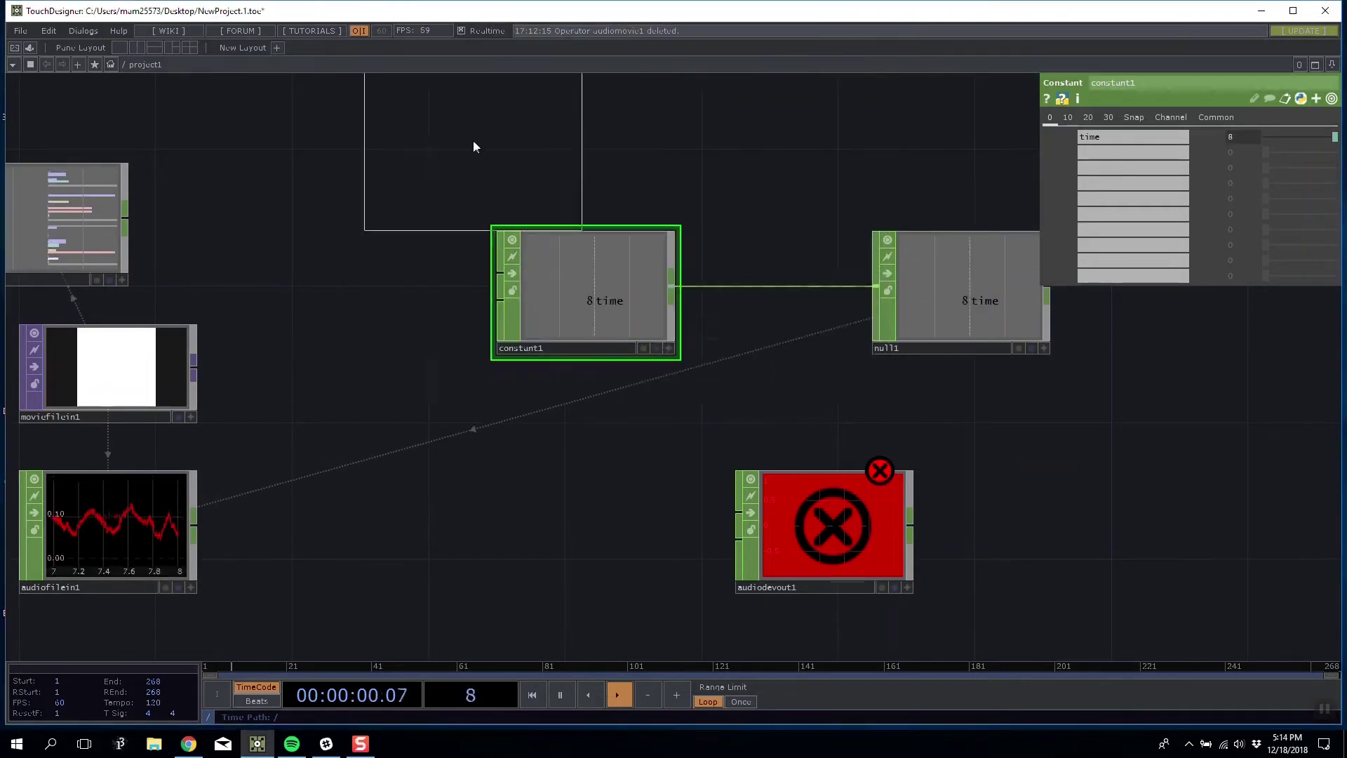
click(473, 137)
drag(570, 242, 533, 179)
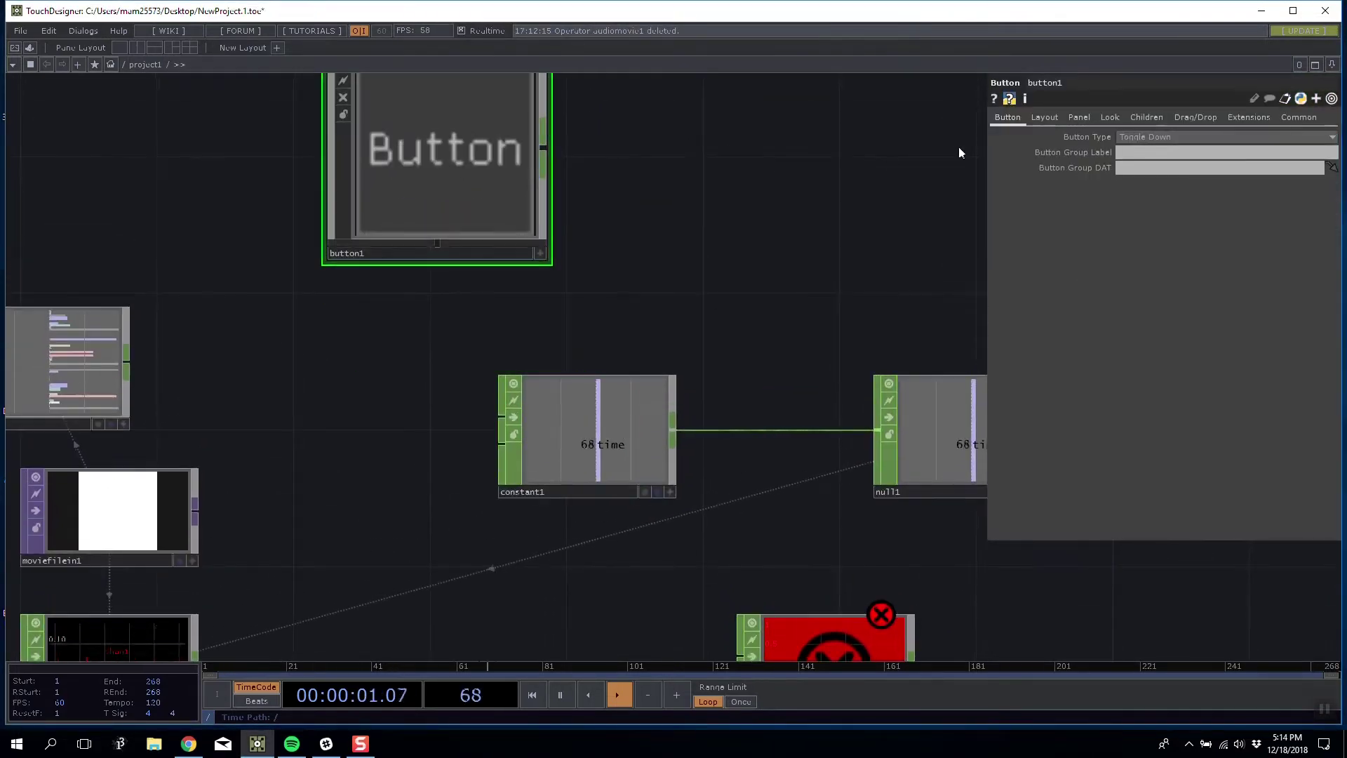
Append a Null CHOP to the Button's output and test the button by toggling it on and off
right_click(553, 155)
click(583, 165)
click(687, 148)
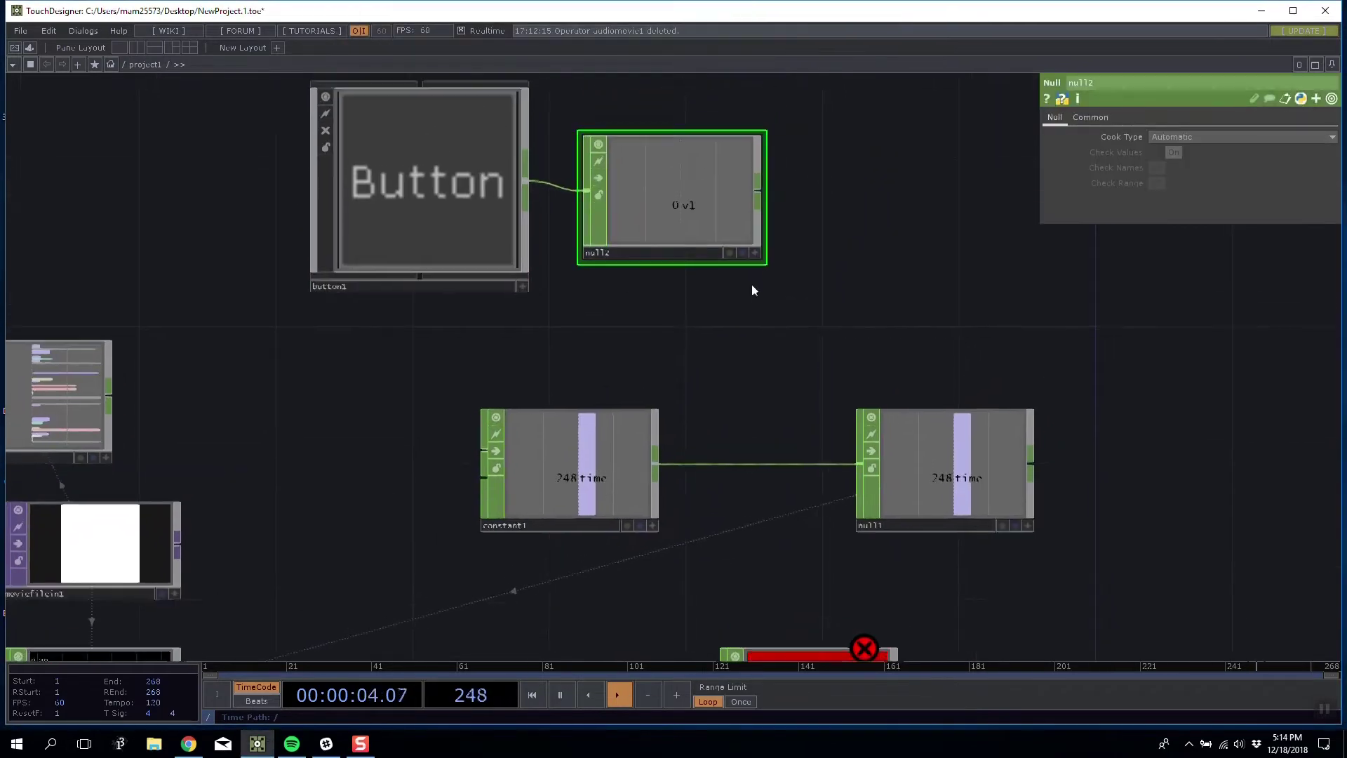
click(521, 287)
click(440, 191)
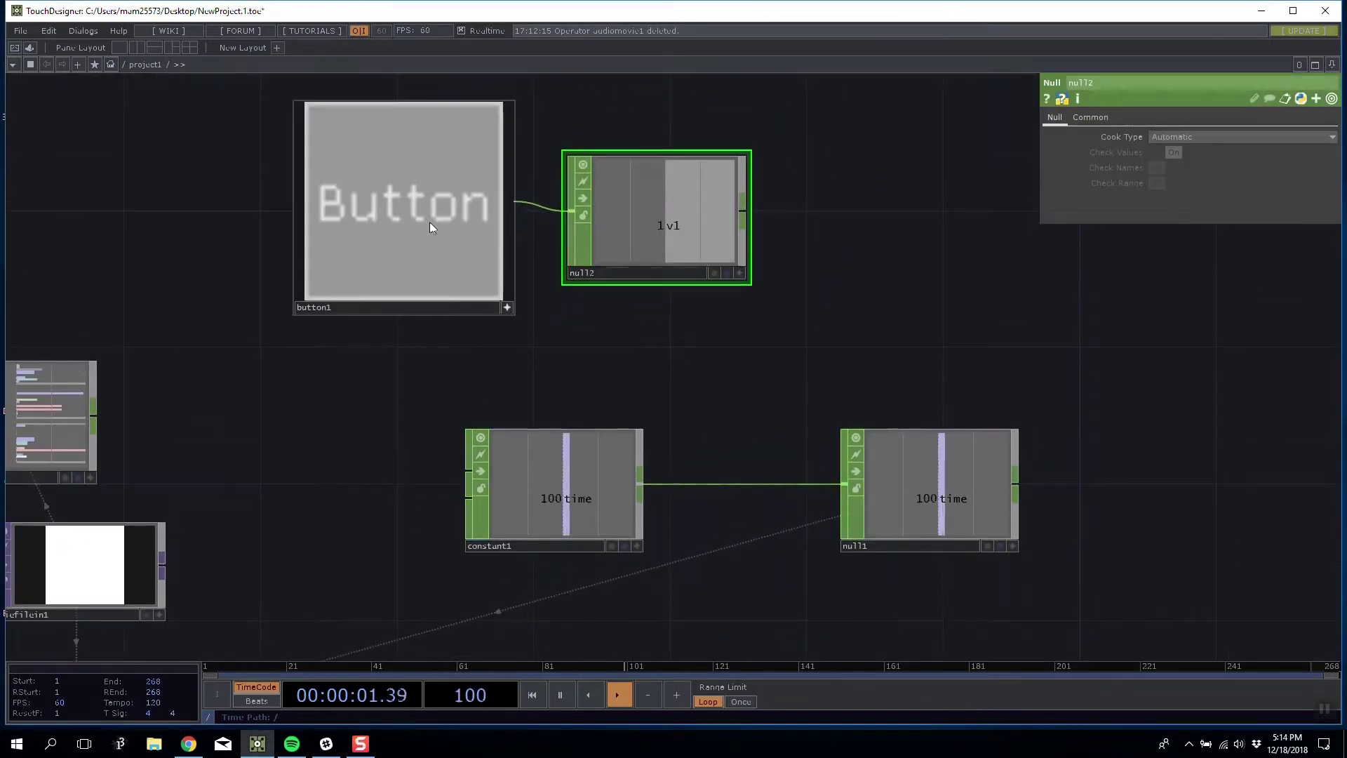
click(429, 218)
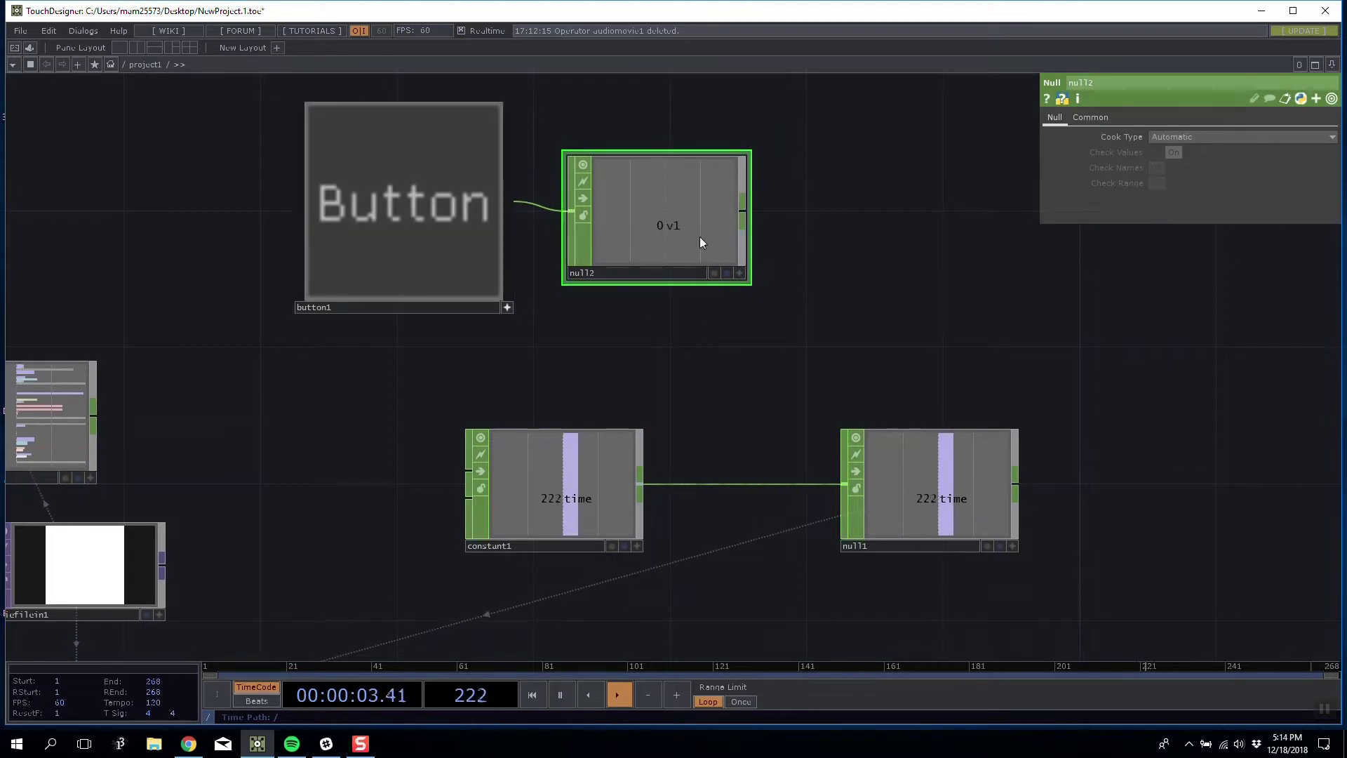
Shift the time Constant CHOP farther from its Null and add a second Constant CHOP directly below it
drag(691, 192, 482, 171)
drag(333, 423, 333, 457)
drag(705, 411, 706, 481)
drag(552, 311, 817, 75)
drag(583, 219, 495, 241)
key(Tab)
click(337, 288)
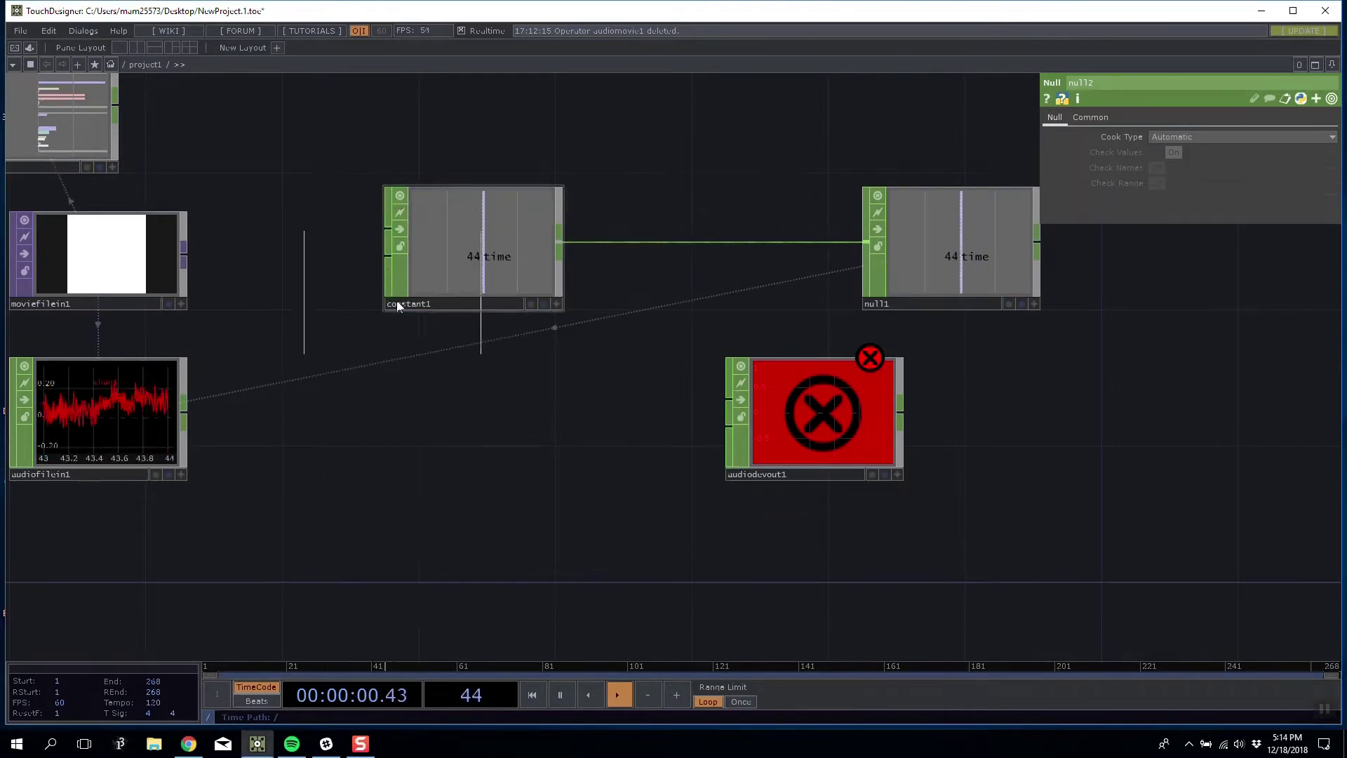
click(468, 395)
click(1133, 137)
text(len)
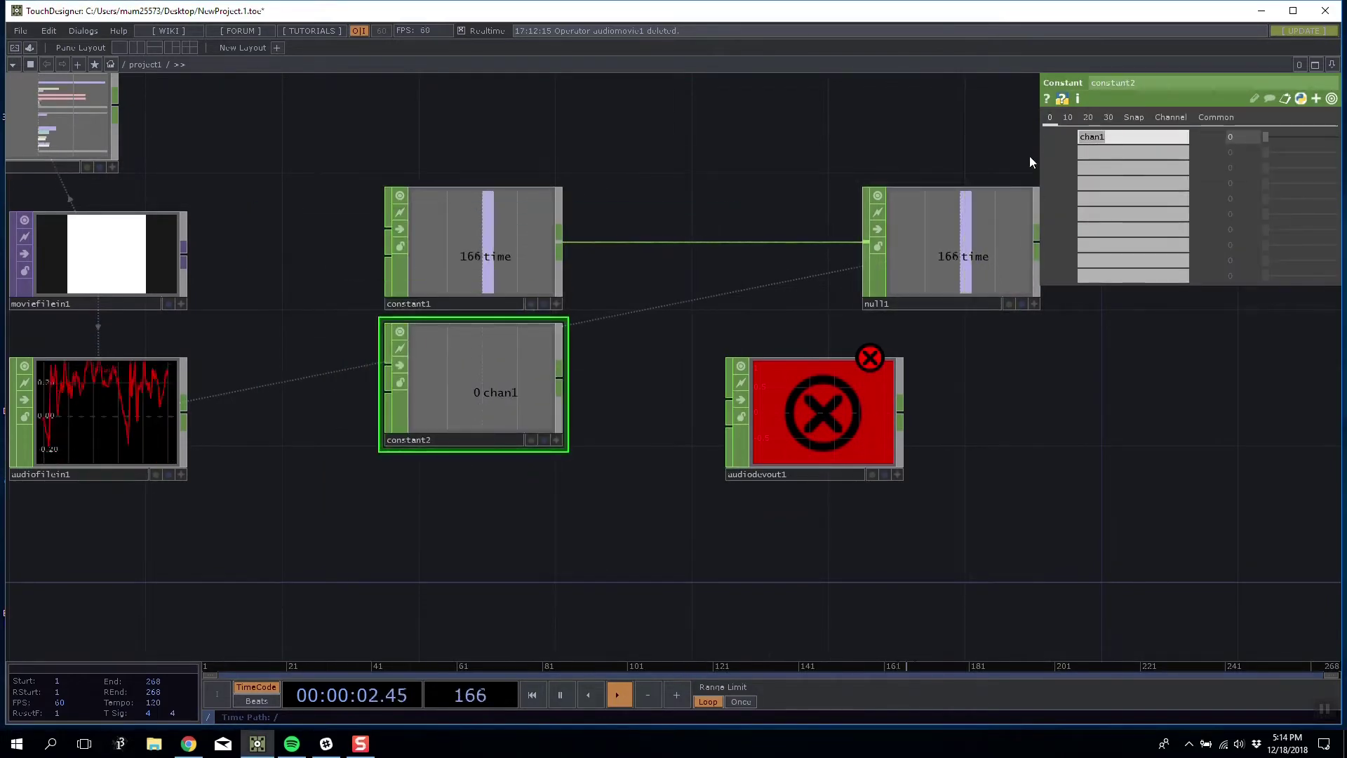
text(gth)
key(Tab)
text(m)
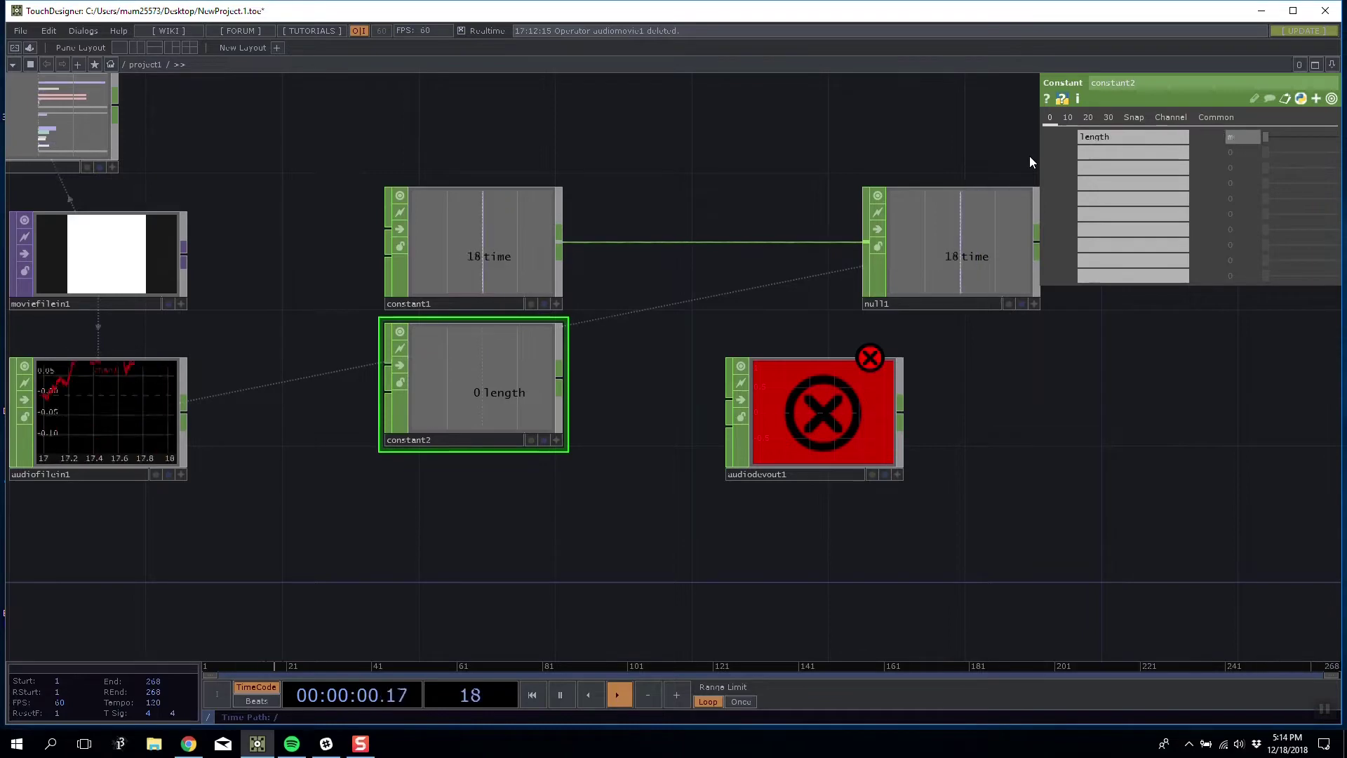
text(e.time.end)
key(Return)
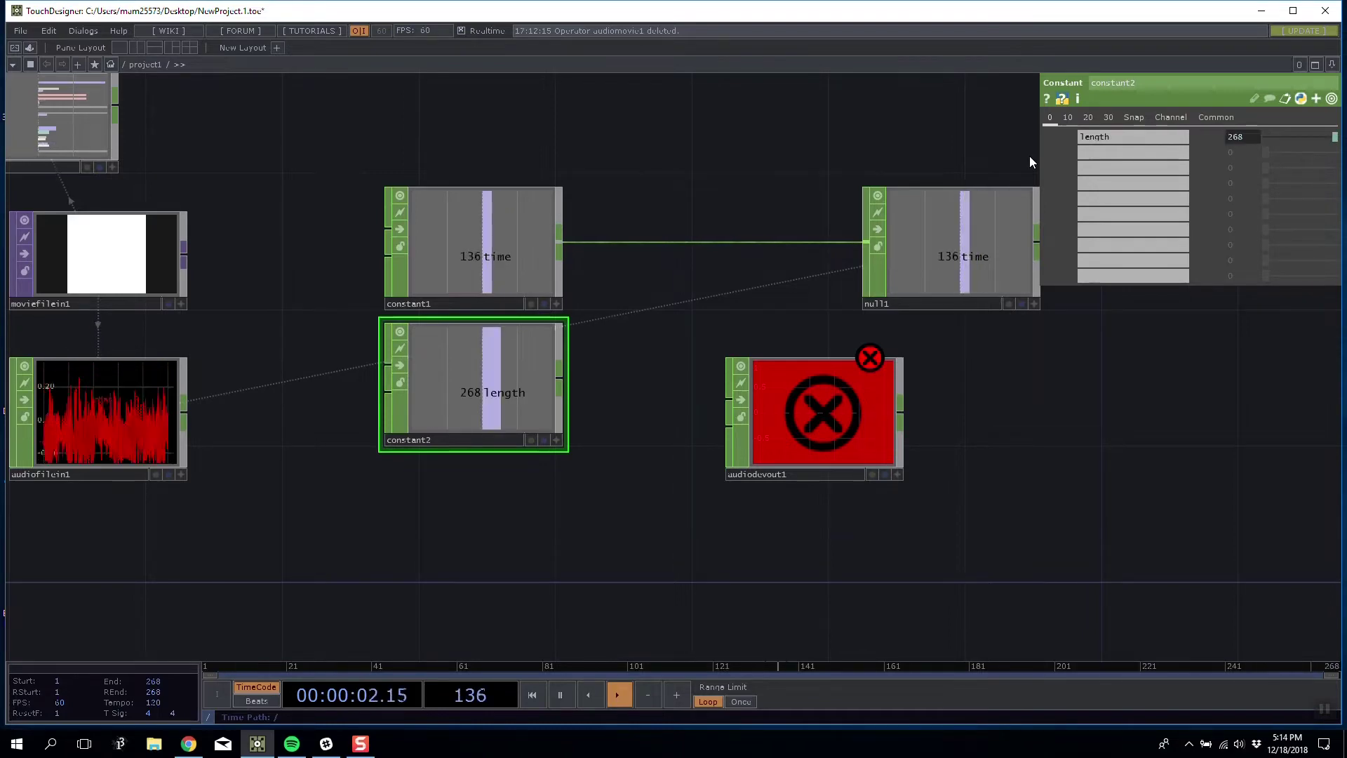
Raise both Constant CHOPs and null1 slightly, keeping them aligned, and move null1 farther right
drag(625, 339, 581, 427)
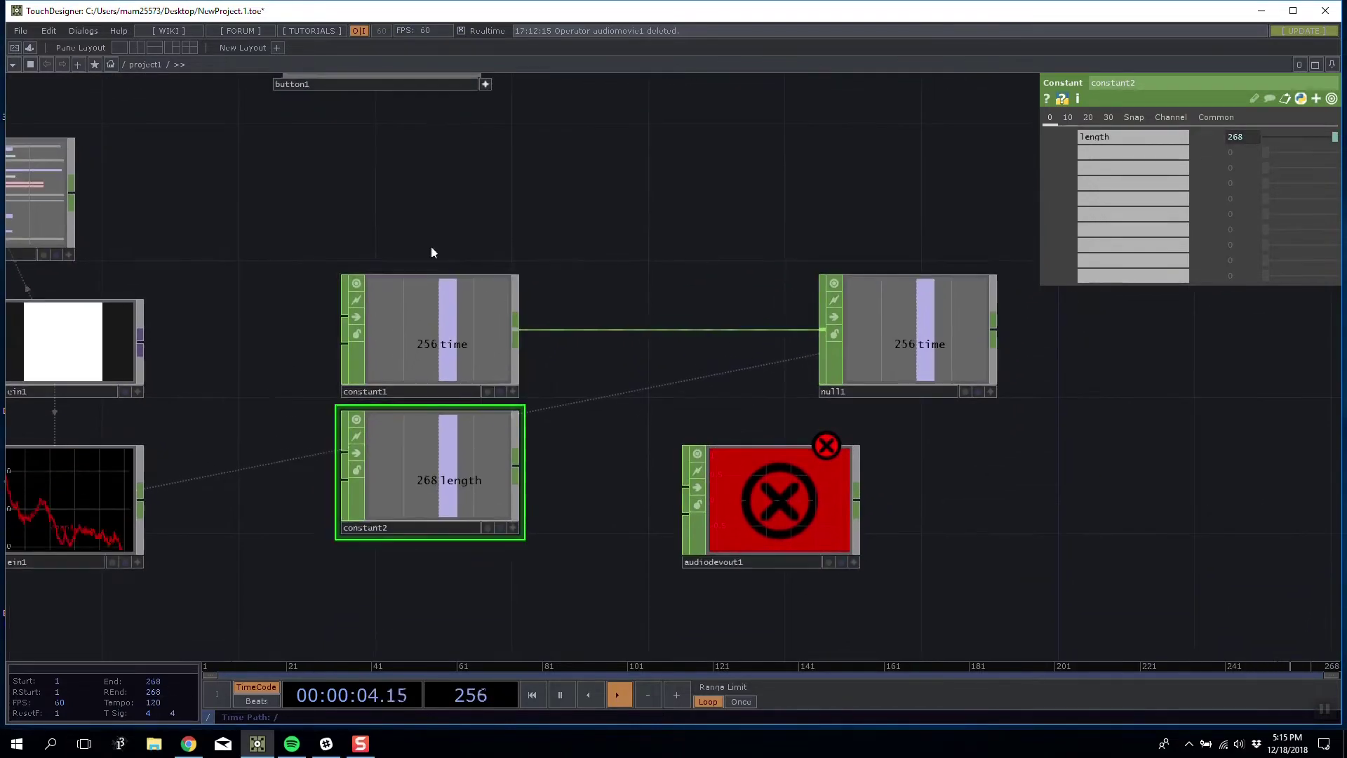
right_drag(431, 246, 487, 498)
drag(489, 499, 491, 465)
drag(895, 186, 833, 281)
drag(907, 407, 907, 373)
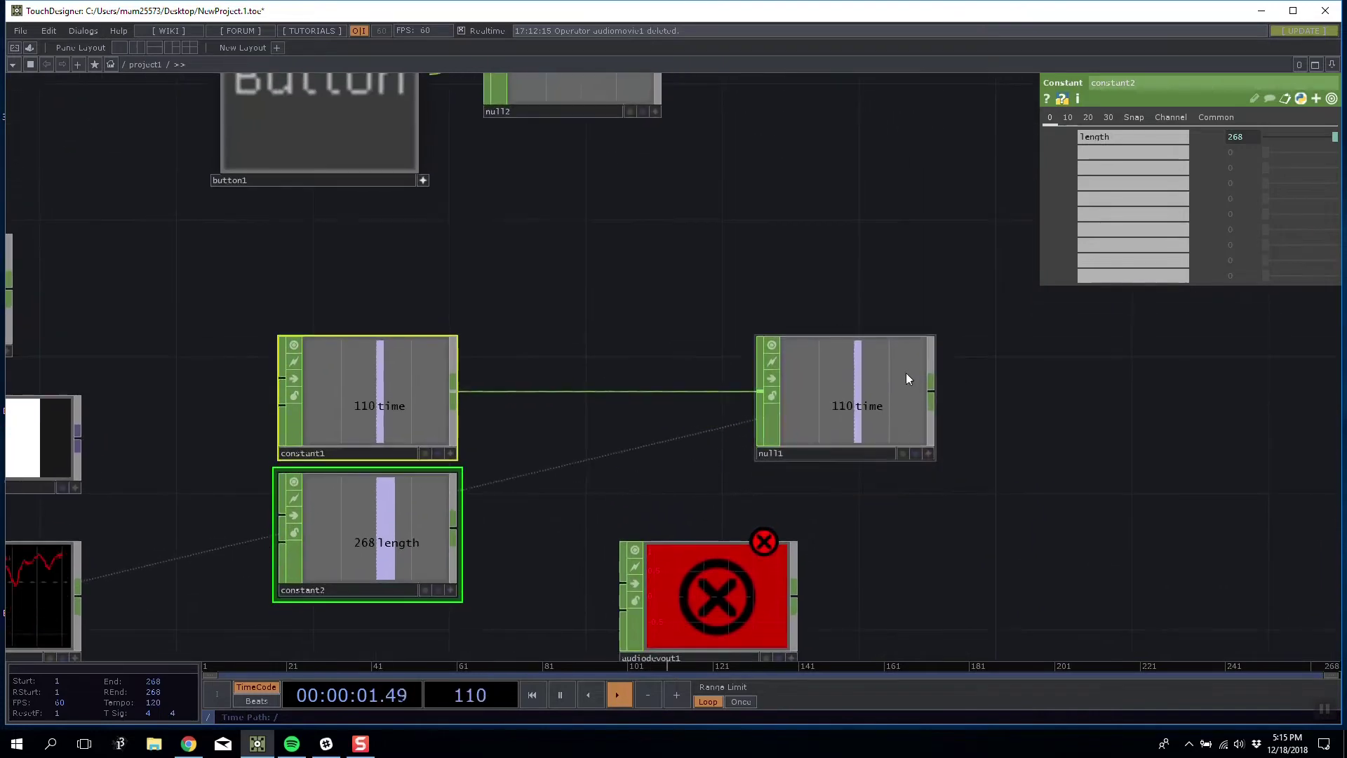
drag(792, 228, 731, 268)
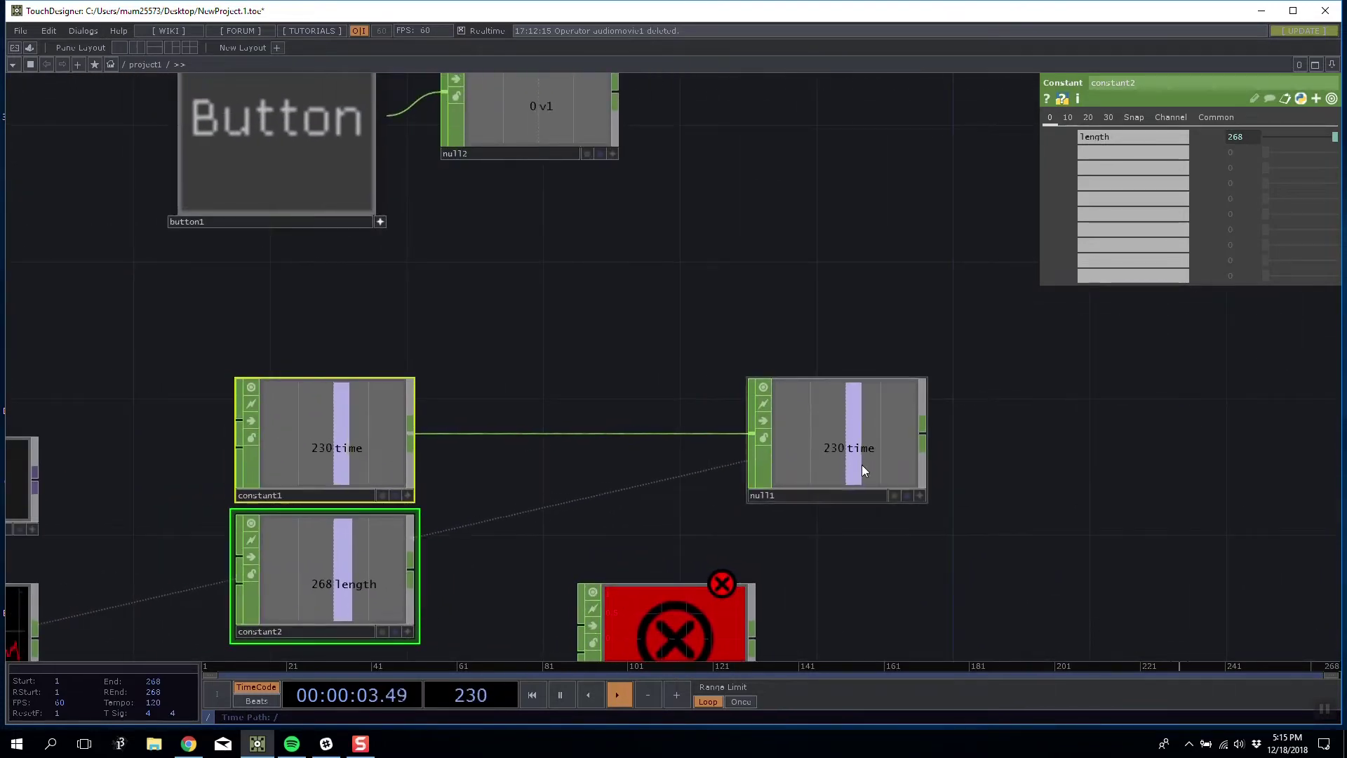
drag(470, 551, 479, 484)
Add a Math CHOP between the Constants and null1, and wire the length Constant and the time Constant into it, in that order
double_click(487, 410)
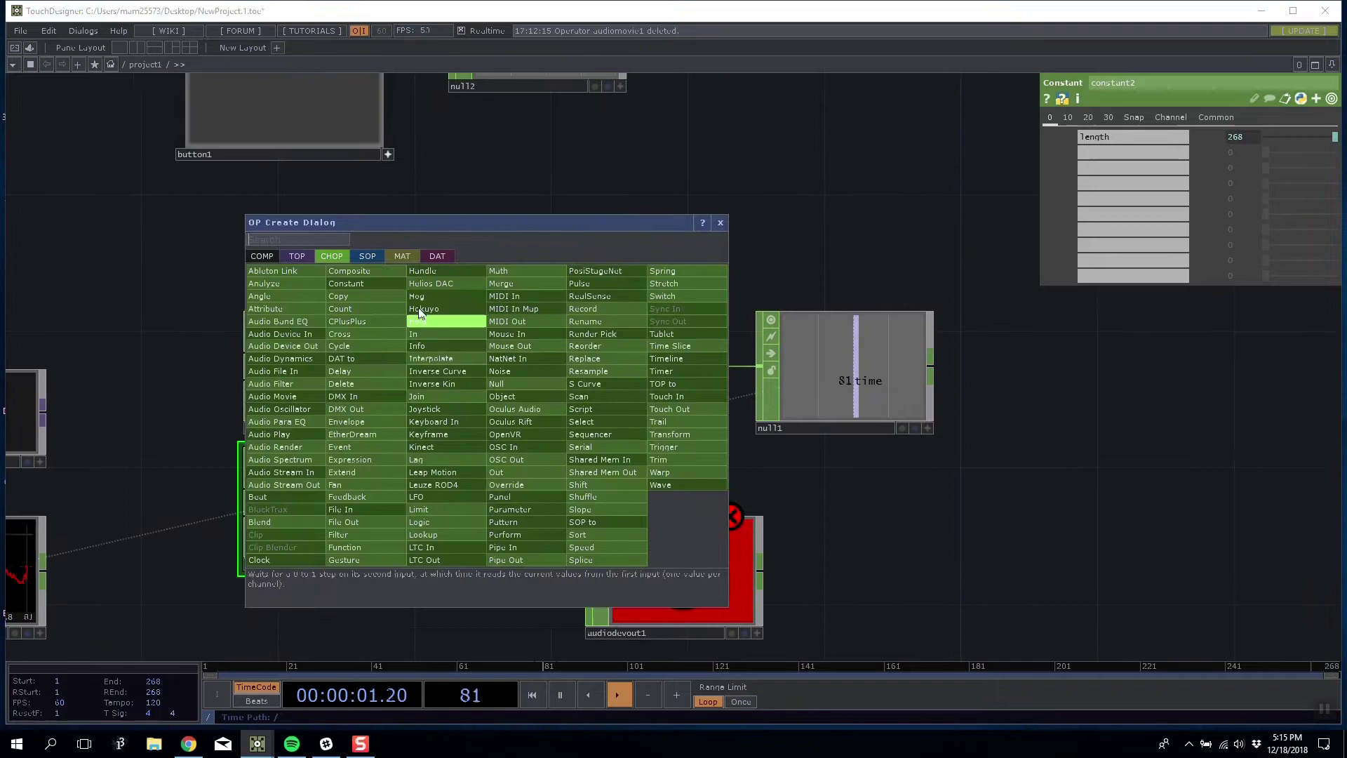
text(math)
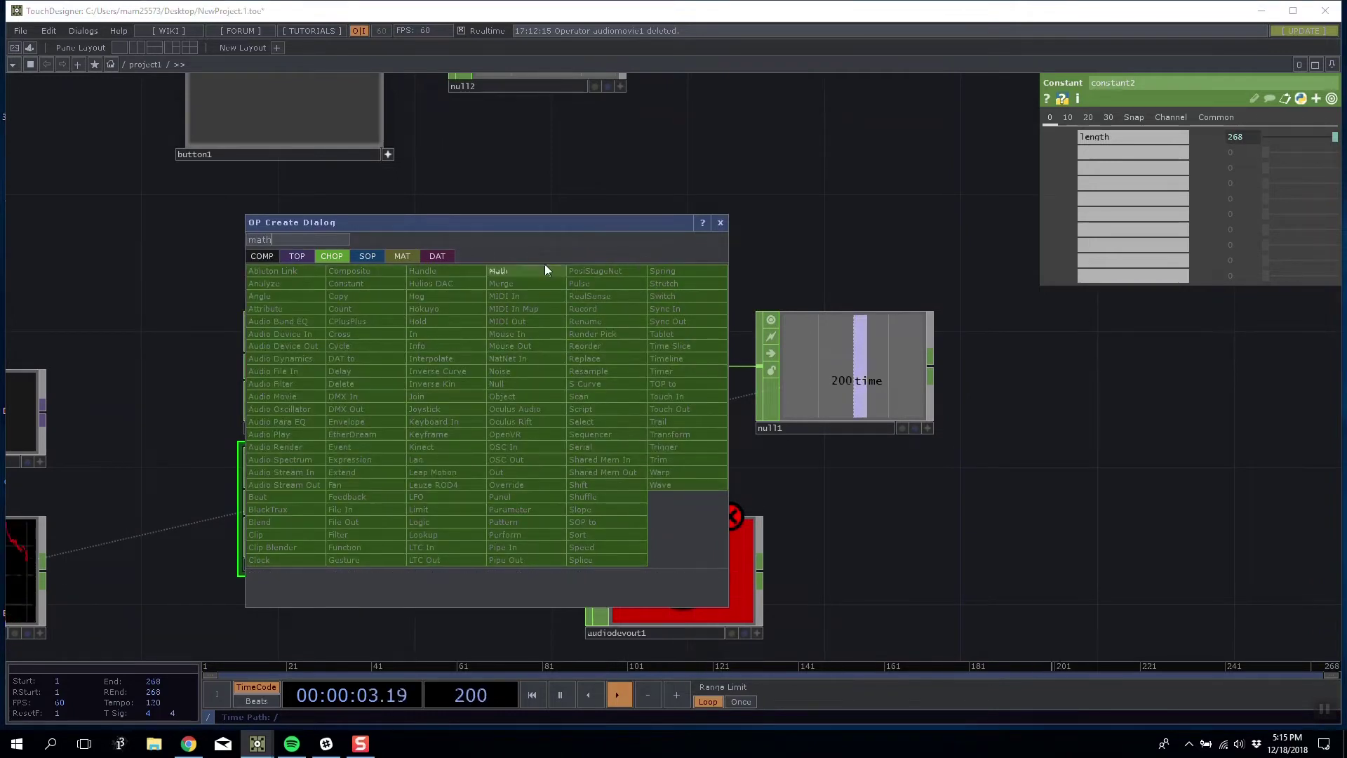
click(546, 269)
click(613, 240)
drag(419, 507, 521, 228)
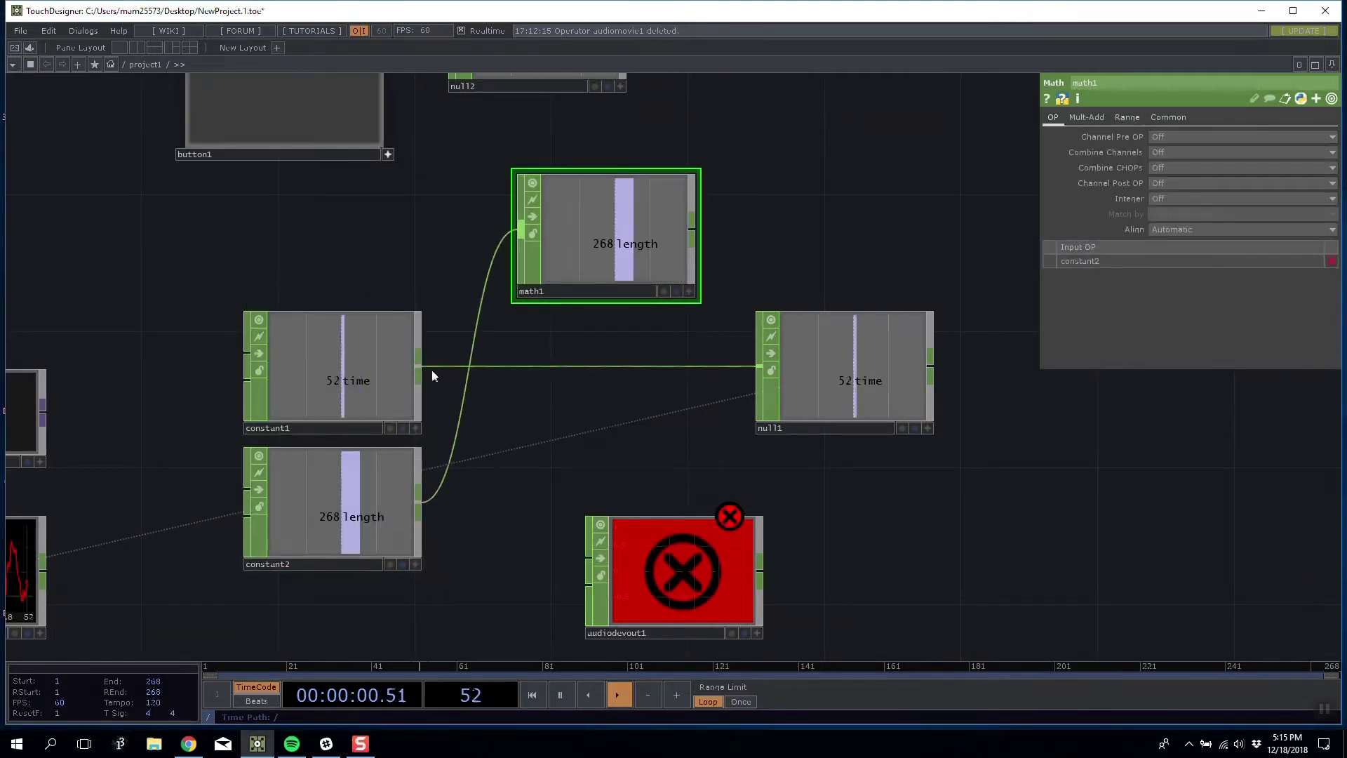
drag(420, 370, 488, 236)
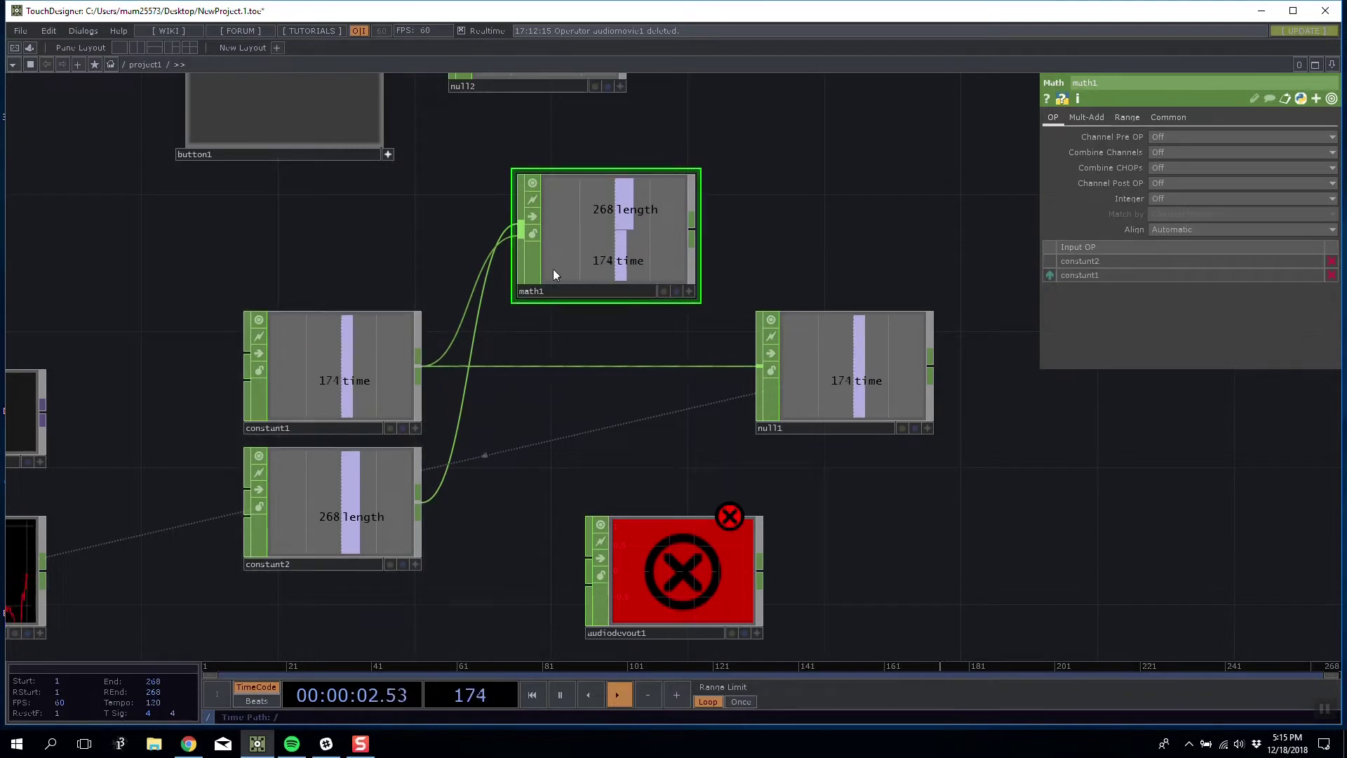
Set the Math CHOP's Combine CHOPs to Subtract and place the Math CHOP directly above null1
click(1181, 168)
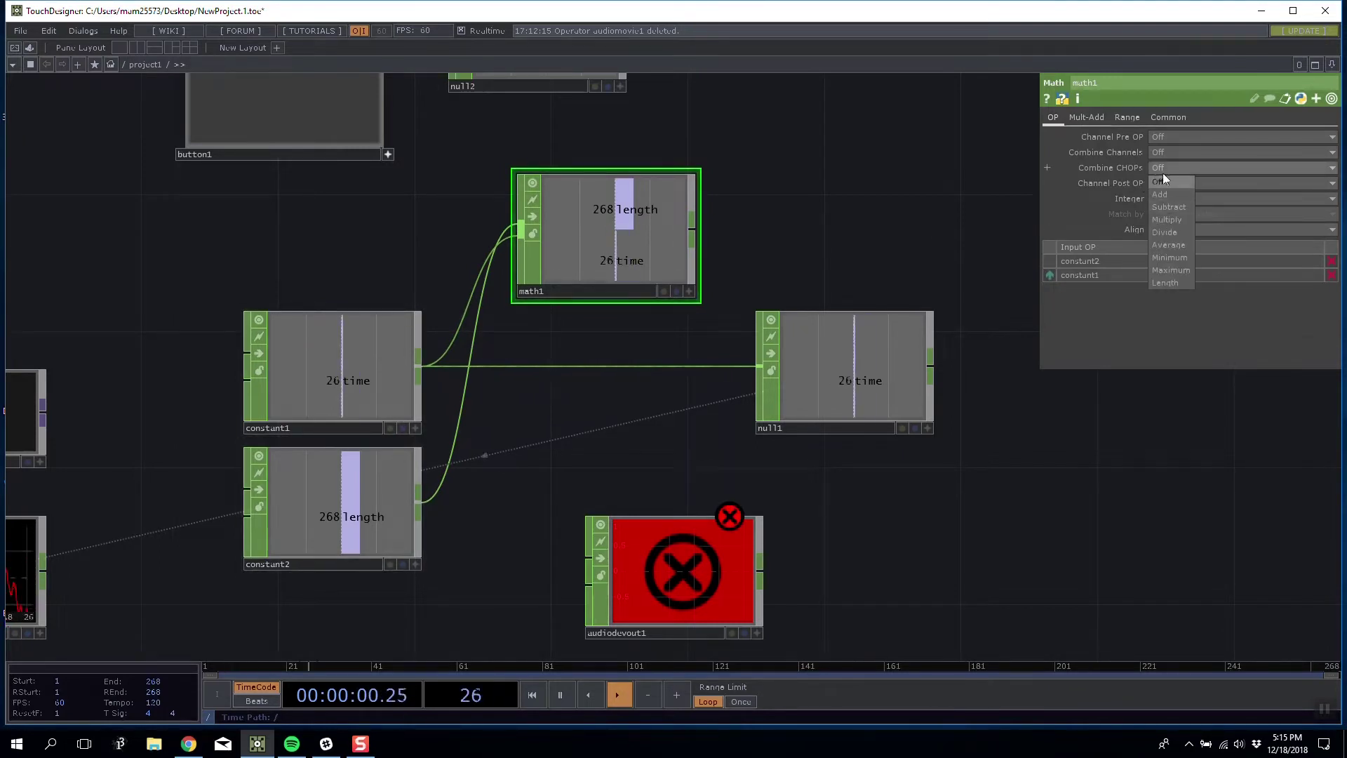
click(1169, 207)
drag(585, 250, 586, 285)
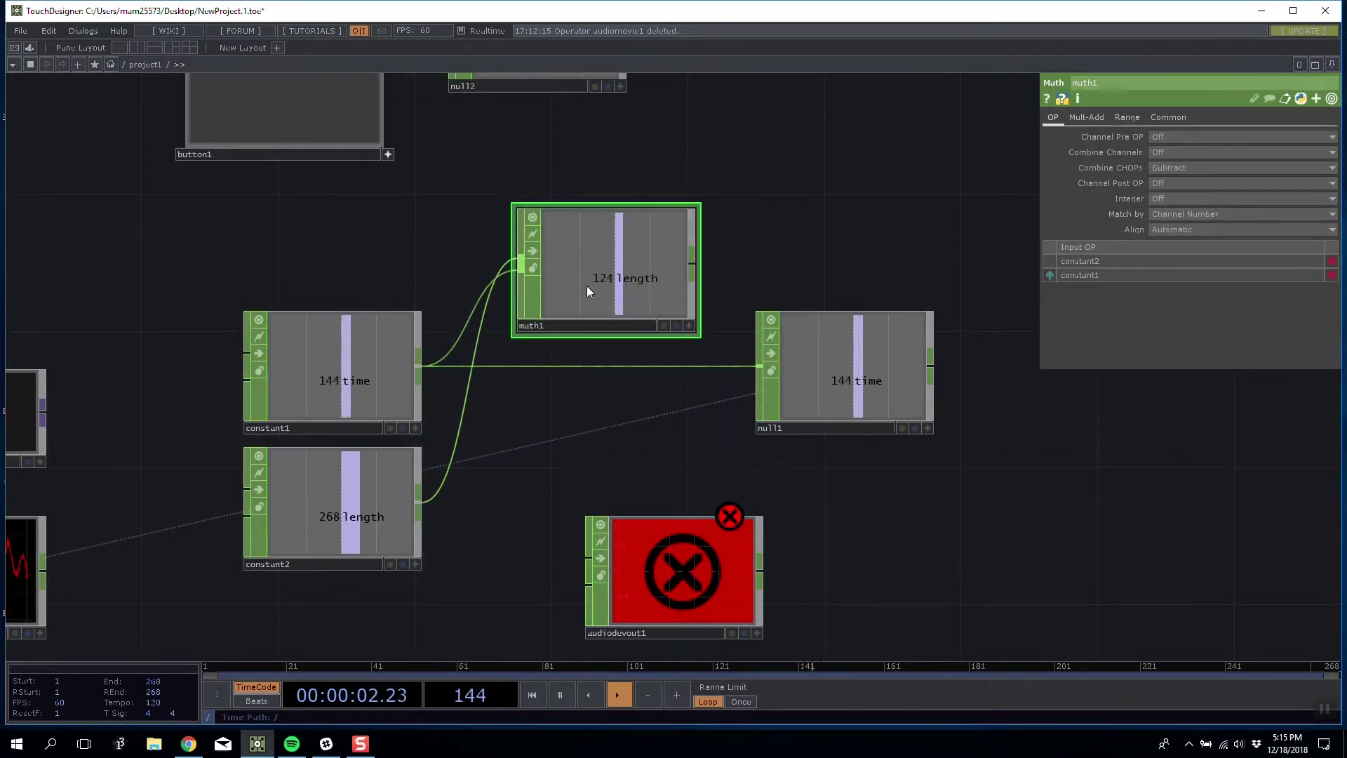
drag(847, 242, 715, 228)
drag(517, 251, 751, 212)
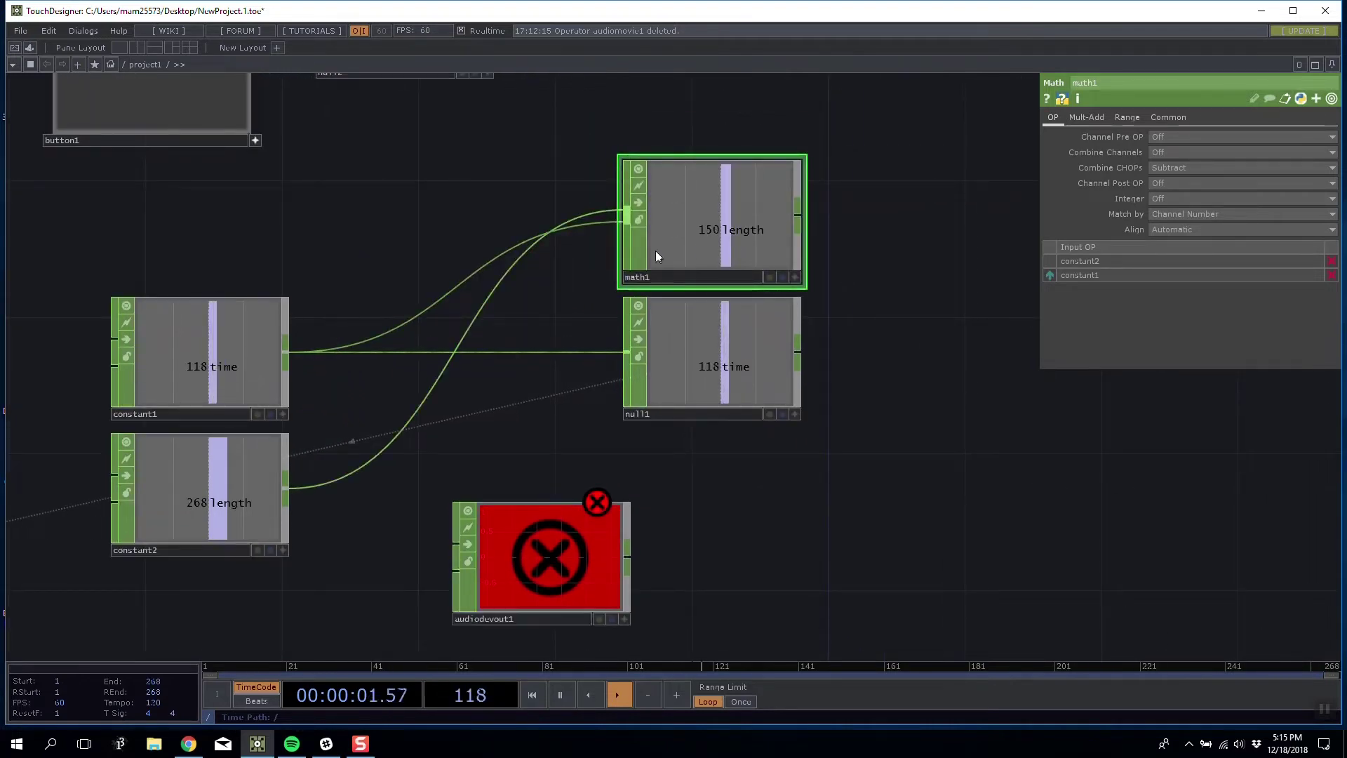
drag(467, 211, 572, 219)
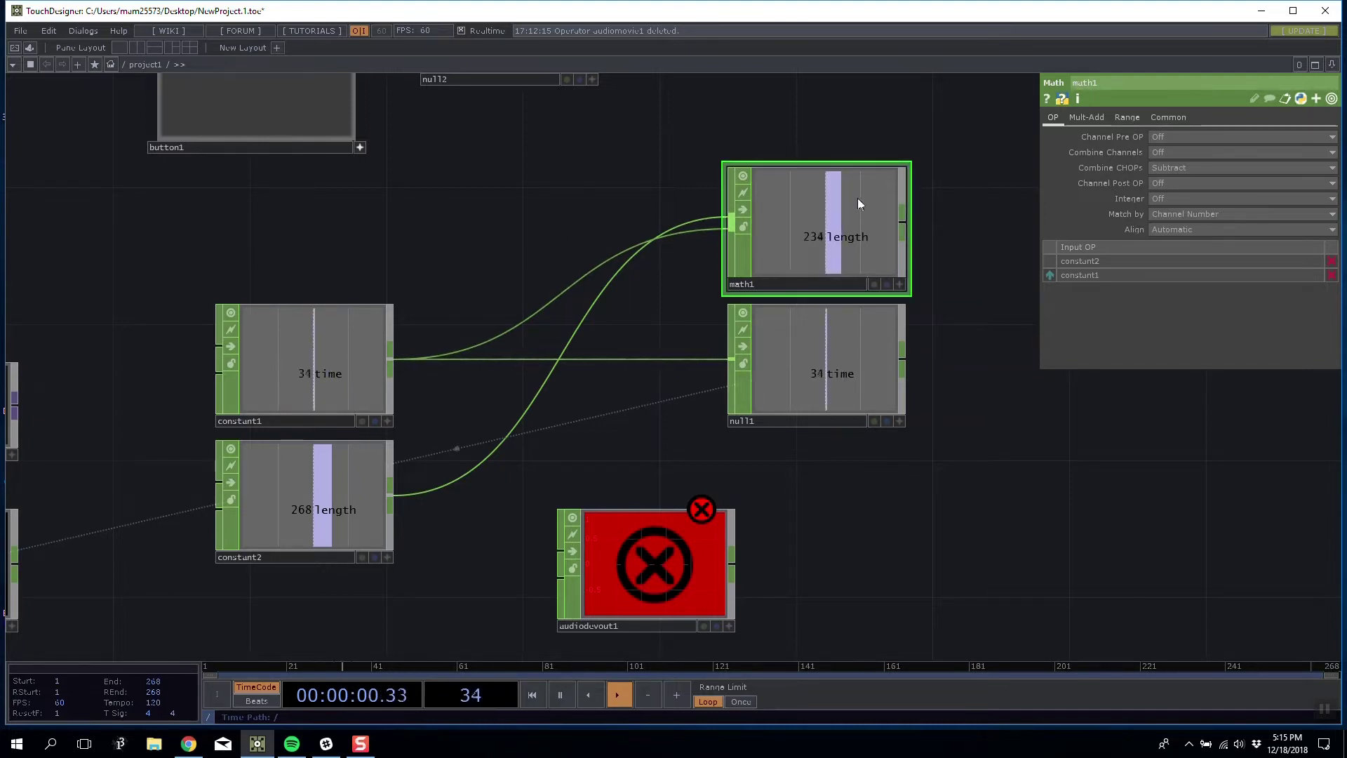
Space the Math CHOP and null1 apart and wire the Math output into null1 in place of the time Constant
drag(857, 204, 720, 204)
drag(871, 364, 940, 399)
drag(767, 223, 797, 392)
drag(443, 566, 589, 504)
Show the Audio File In CHOP's parameters and spread null1 and the time Constant outward for more room
click(158, 504)
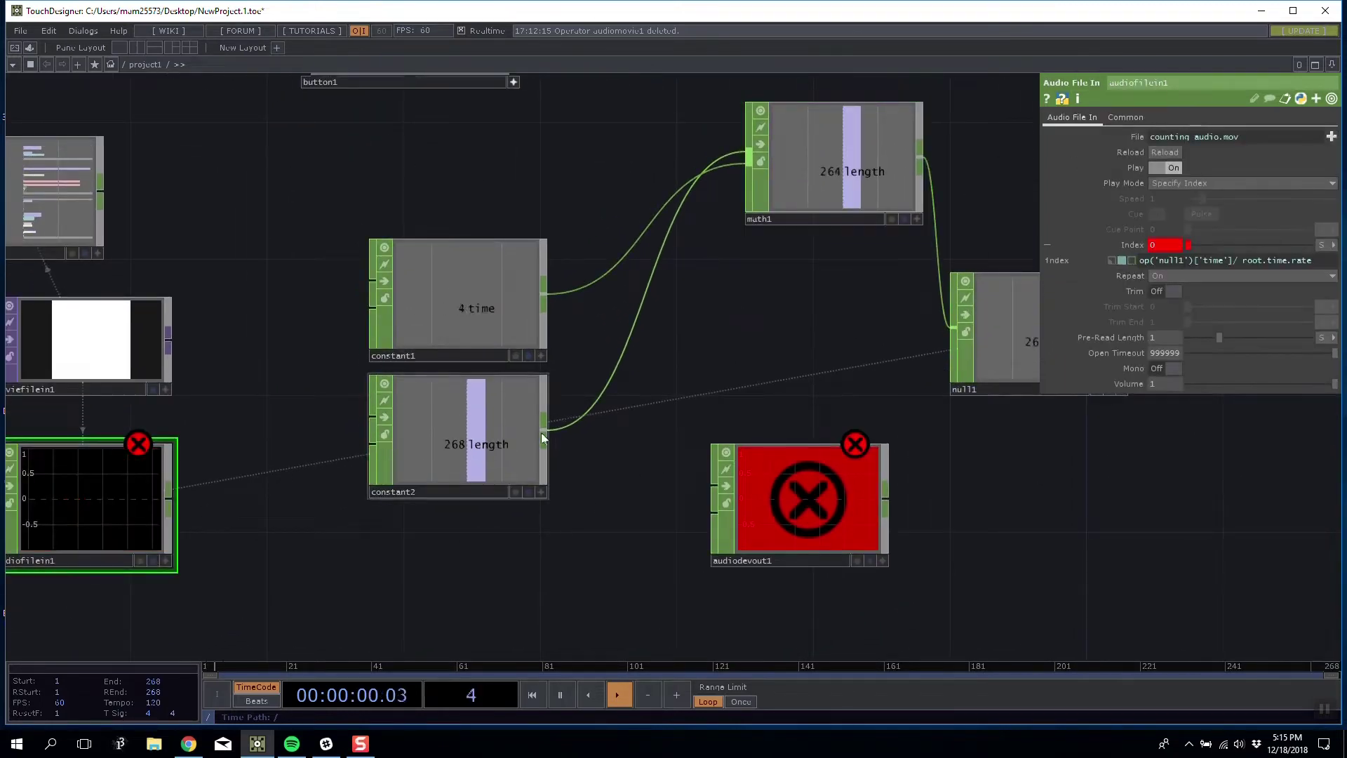
drag(700, 383, 511, 383)
drag(851, 342, 886, 342)
drag(309, 295, 241, 261)
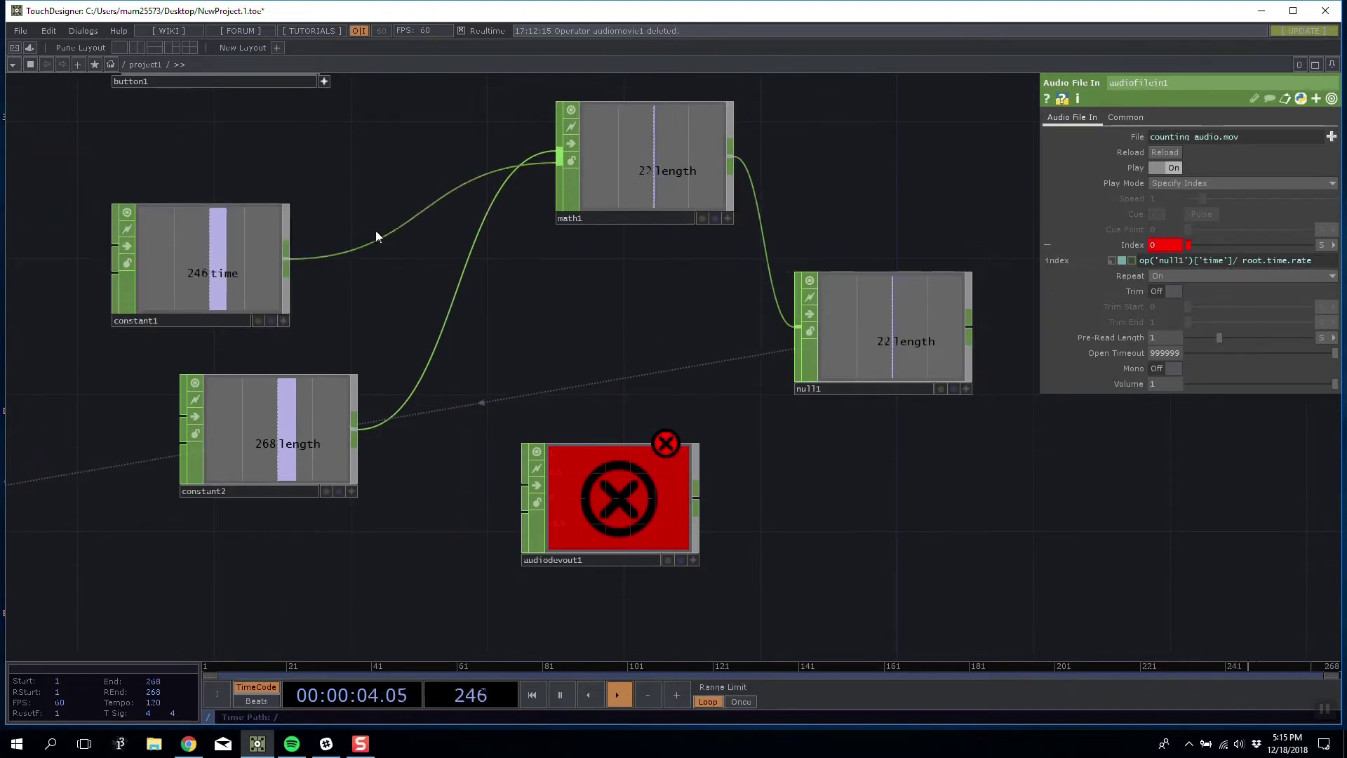
Move the Math CHOP closer to the Constants and insert a Rename CHOP between math1 and null1
drag(621, 157, 553, 225)
right_click(713, 250)
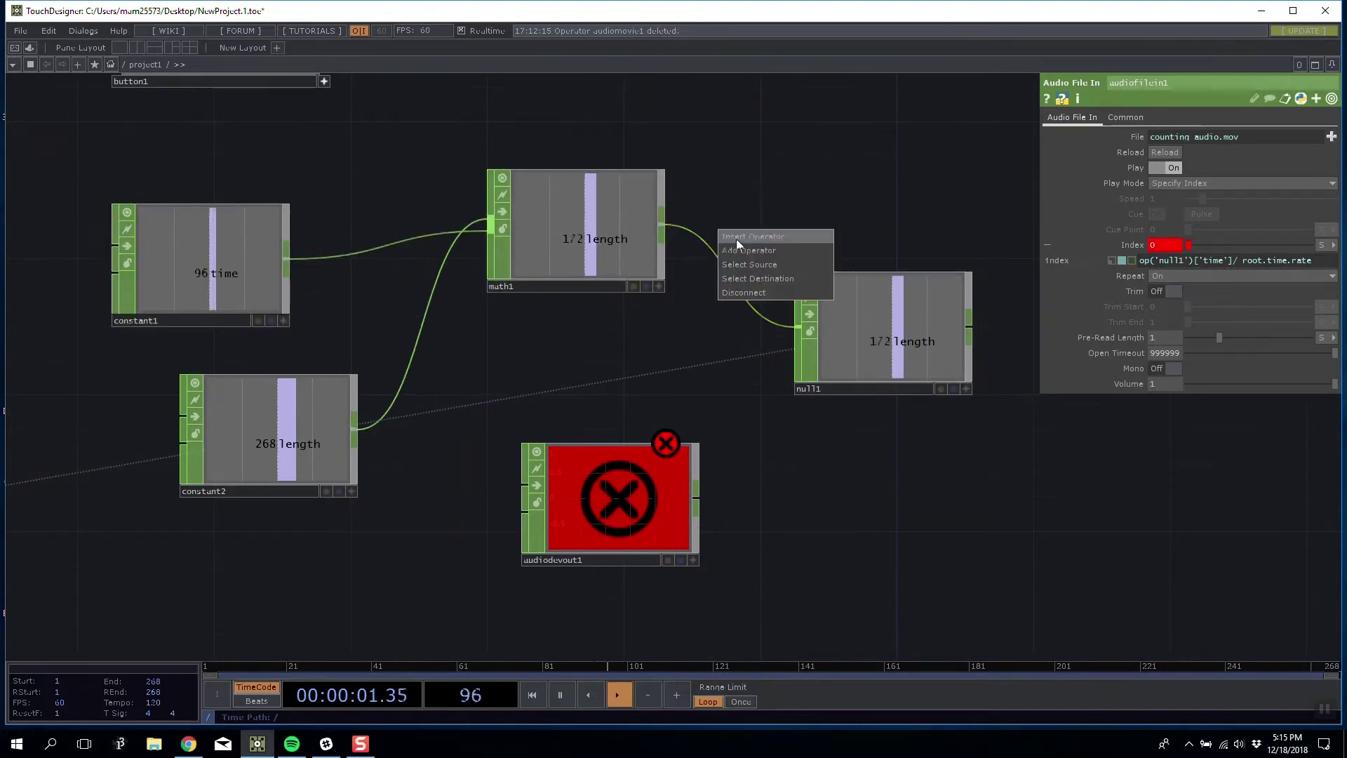
click(743, 235)
text(re)
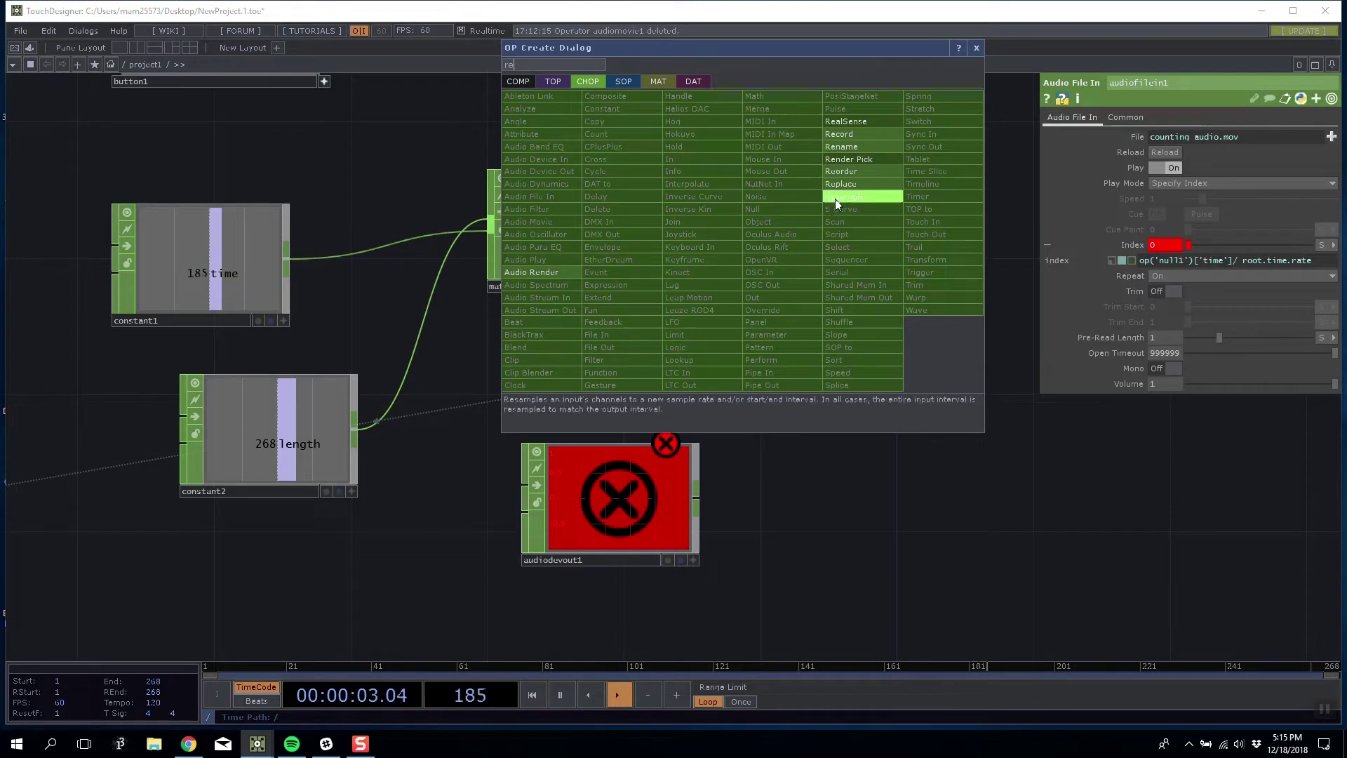
click(850, 145)
click(769, 157)
Rename the Rename CHOP's output channel to time and line up rename1 and null1 with more space between them
click(1184, 149)
text(time)
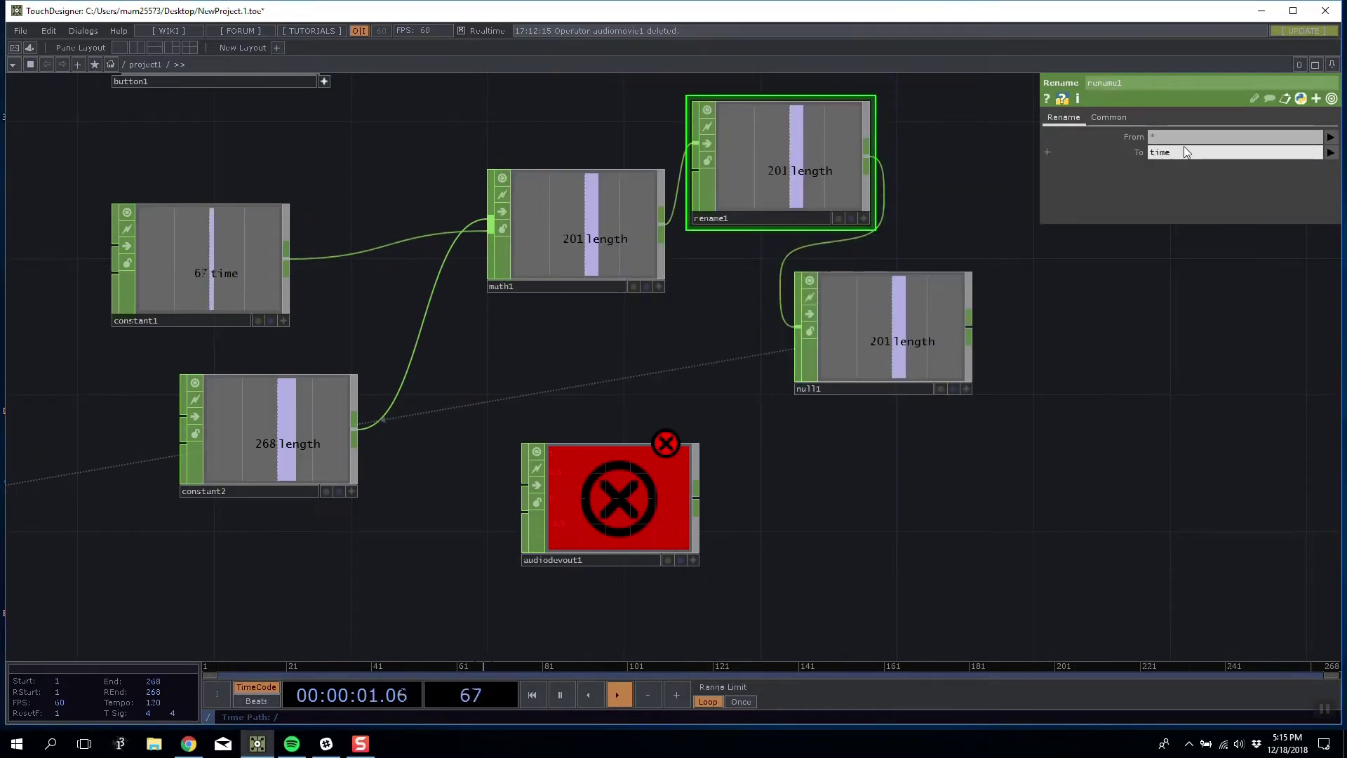
key(Return)
drag(896, 337, 1066, 337)
drag(800, 202, 800, 304)
Wire the Audio File In CHOP into audiodevout1 to test the sound with its parameters shown, and disconnect it again
drag(677, 378, 1048, 298)
drag(351, 426, 898, 406)
drag(1159, 393, 1028, 416)
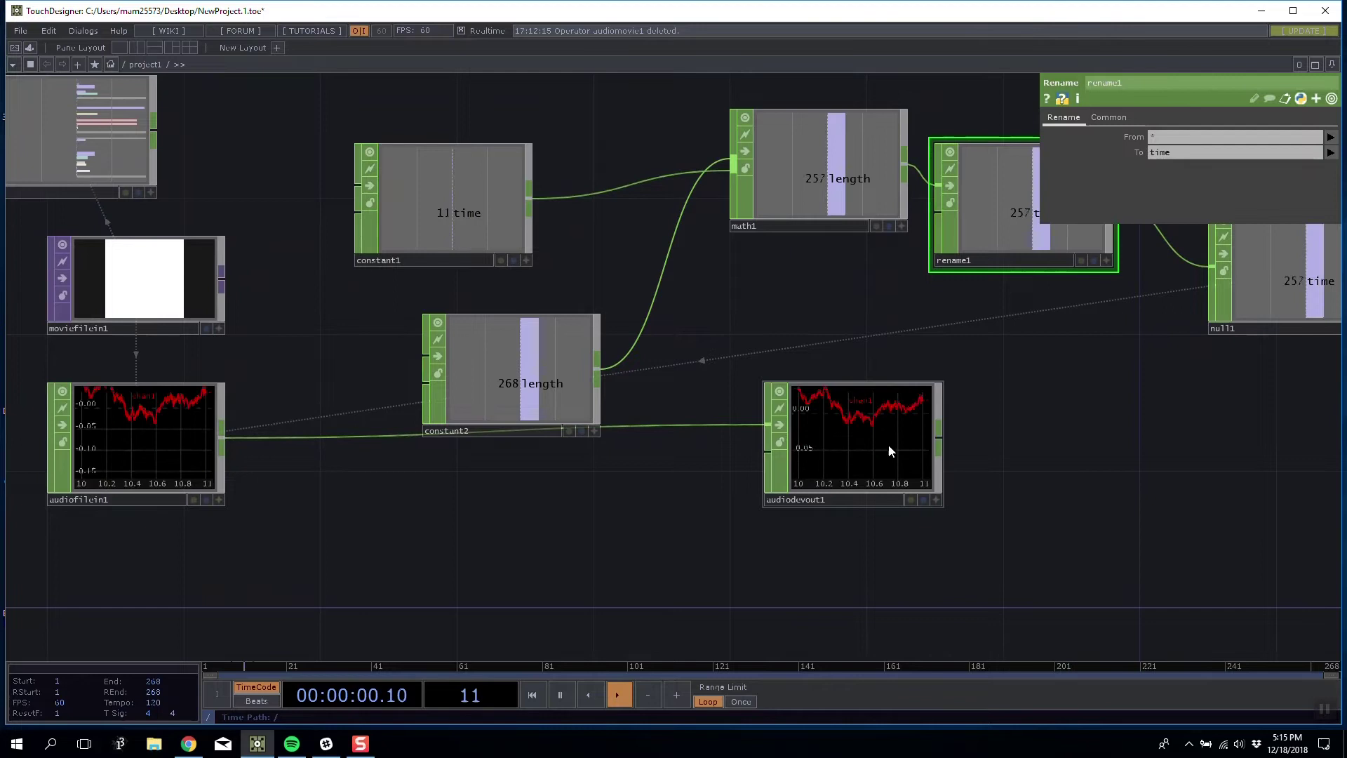
click(881, 455)
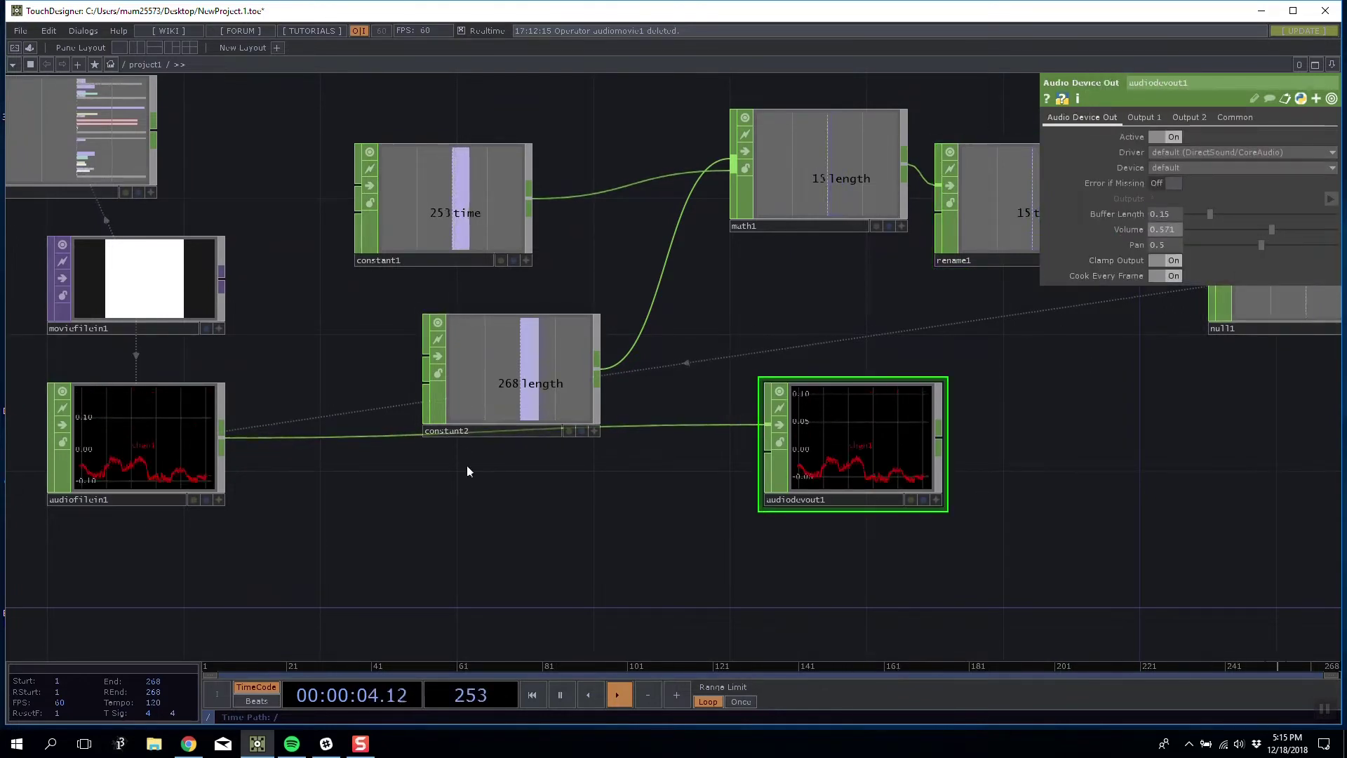
right_click(674, 424)
click(715, 462)
Tidy the network by moving audiodevout1 lower, aligning constant2 directly under constant1 and shifting null1 farther from rename1
drag(720, 366, 492, 414)
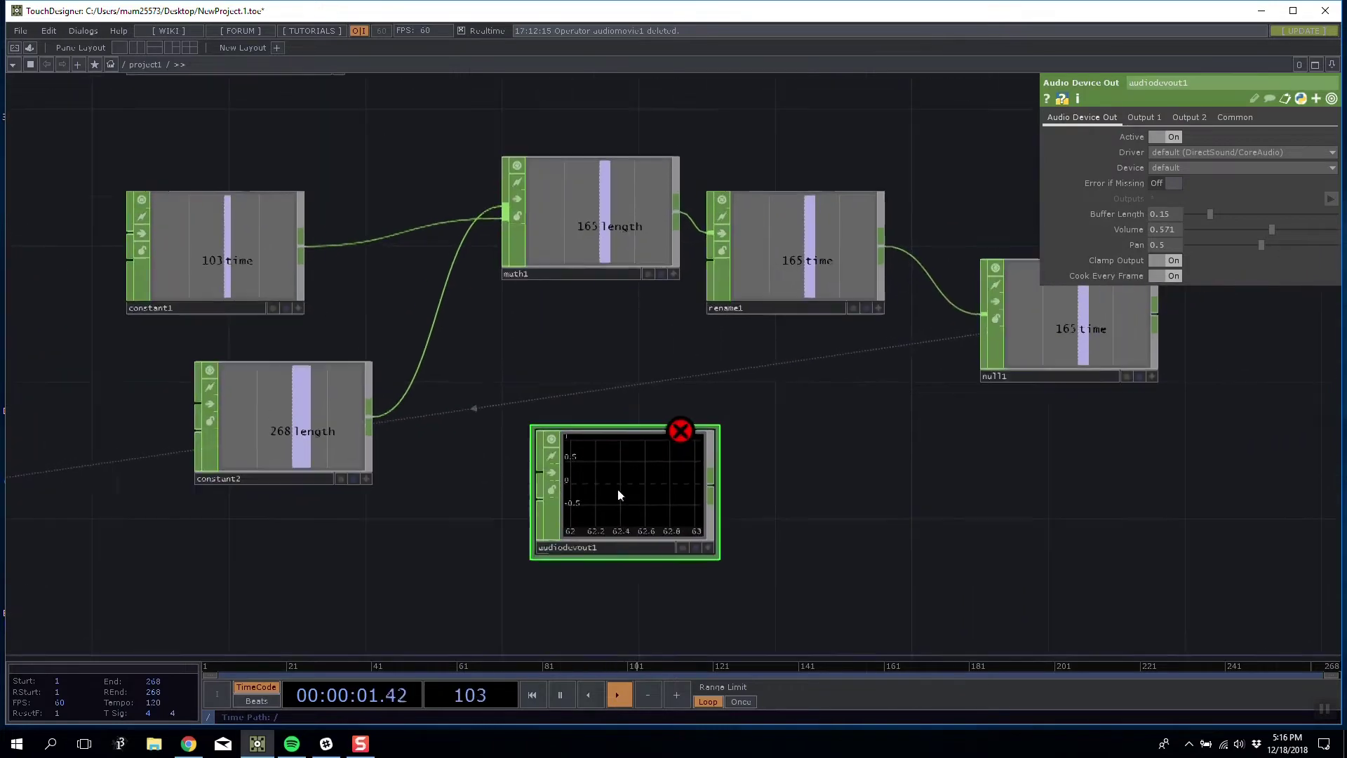
drag(618, 492, 617, 525)
drag(815, 424, 1026, 268)
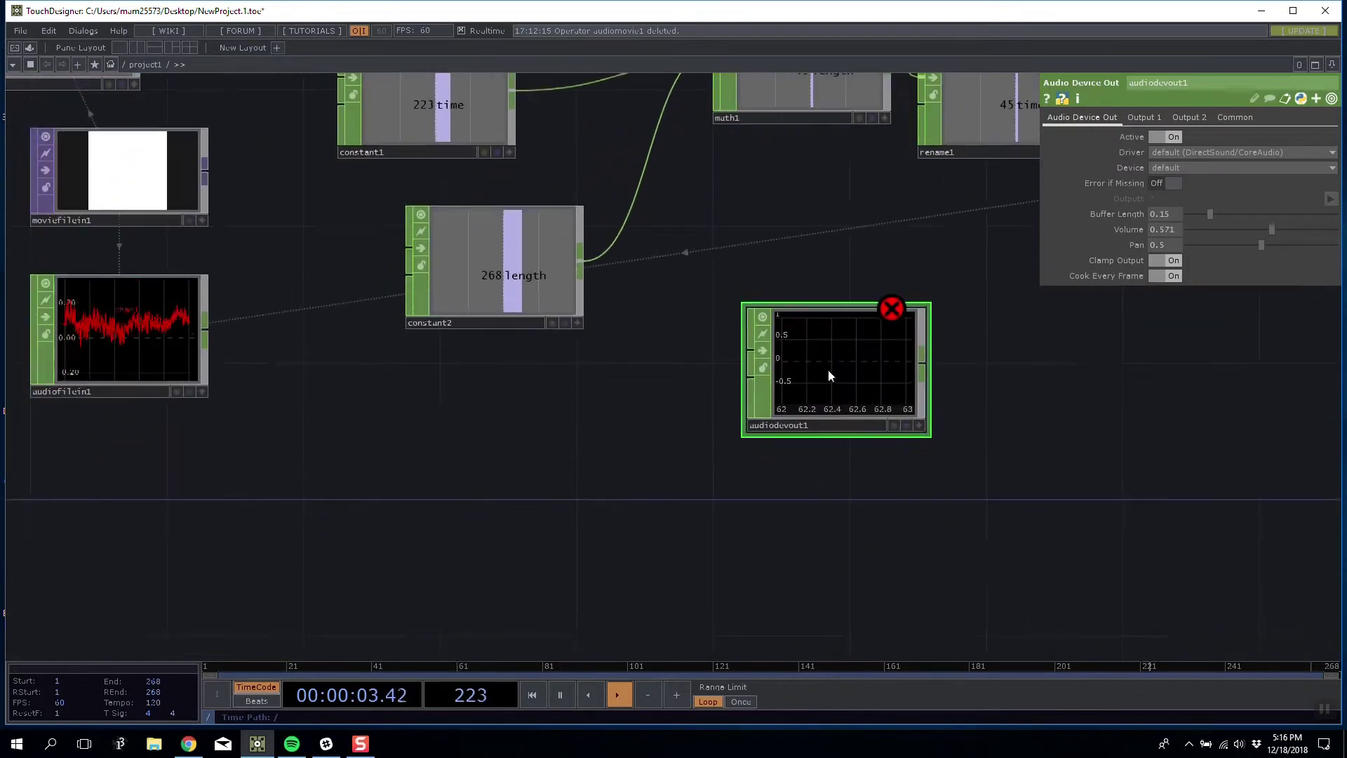
drag(828, 369, 793, 540)
drag(650, 365, 560, 391)
drag(386, 285, 319, 252)
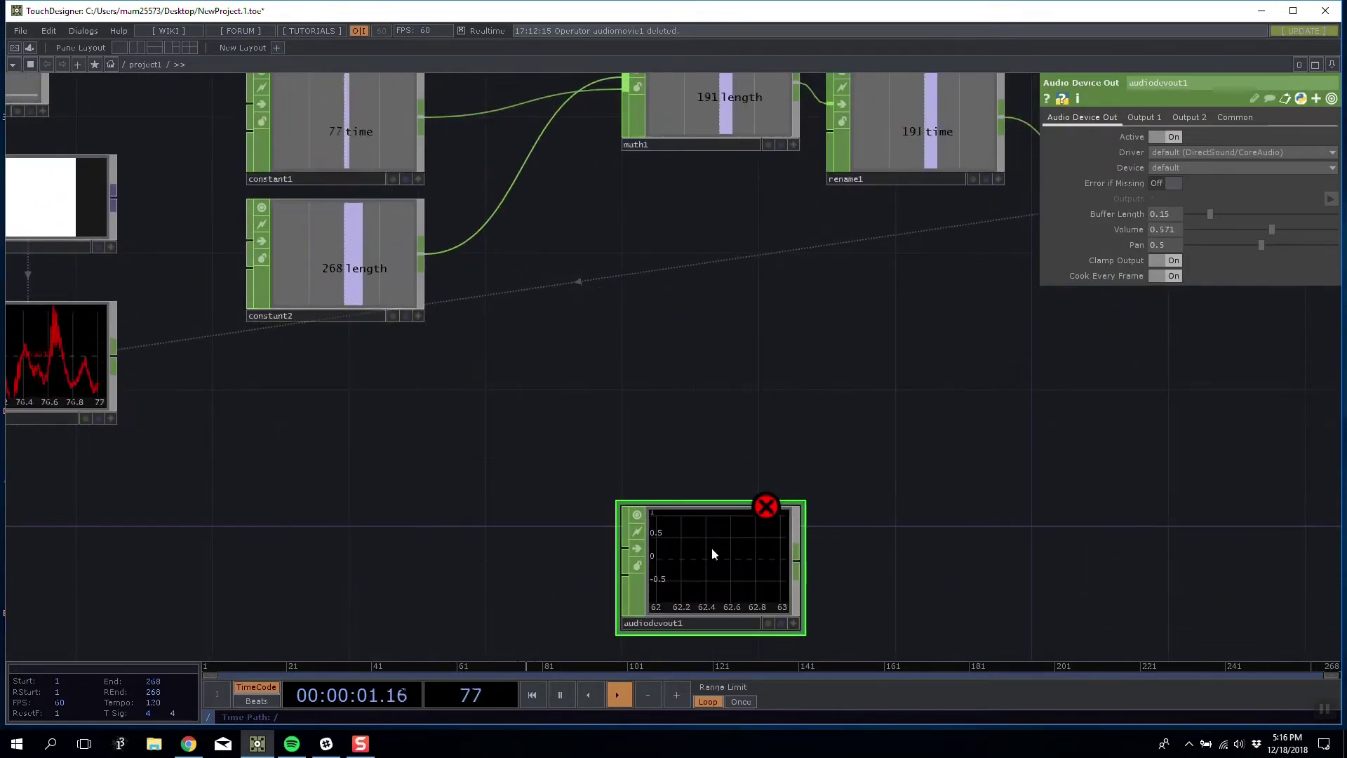
scroll(740, 427, down, 5)
scroll(815, 424, up, 5)
drag(663, 419, 499, 478)
drag(862, 361, 1066, 360)
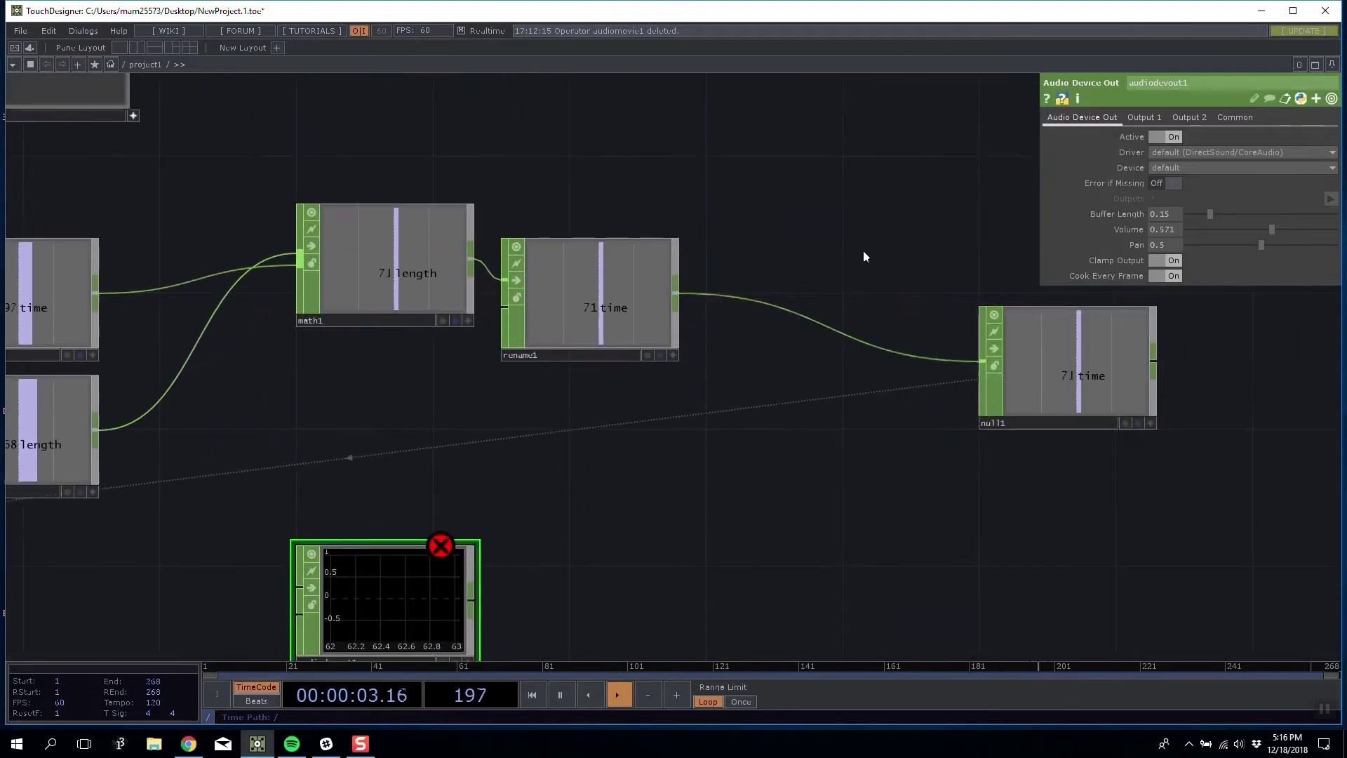
Add a Switch CHOP above and between rename1 and null1, and wire rename1 into it as the first input
drag(596, 151, 685, 324)
drag(282, 161, 351, 161)
key(Tab)
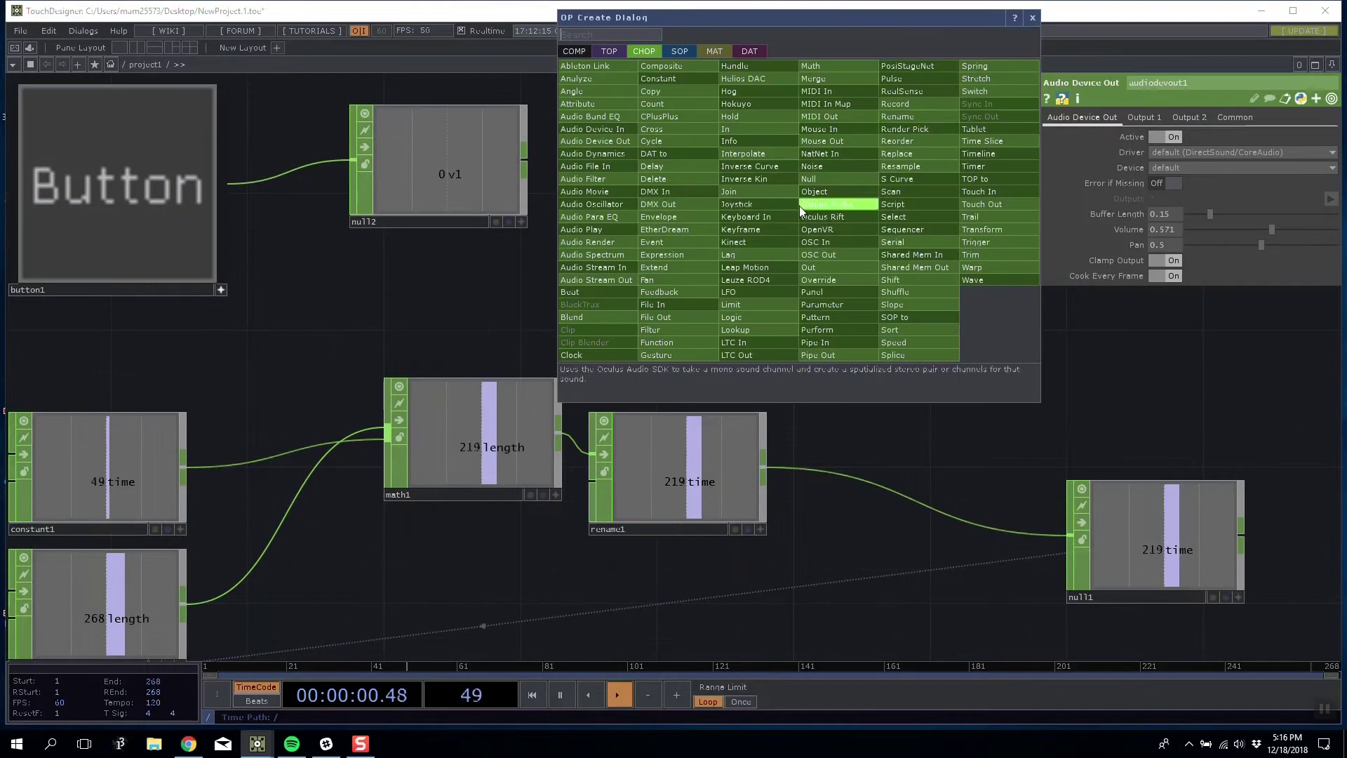
text(sw)
click(989, 92)
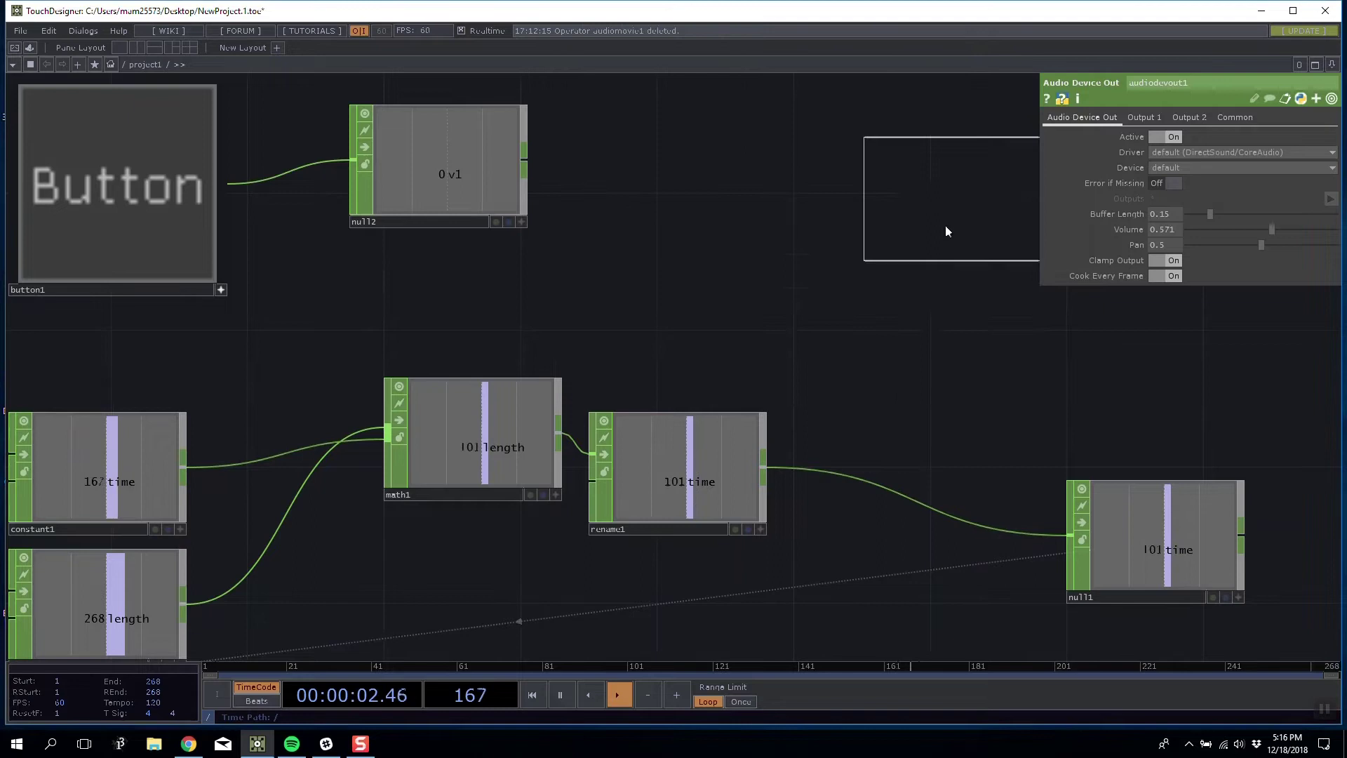
click(902, 324)
click(525, 162)
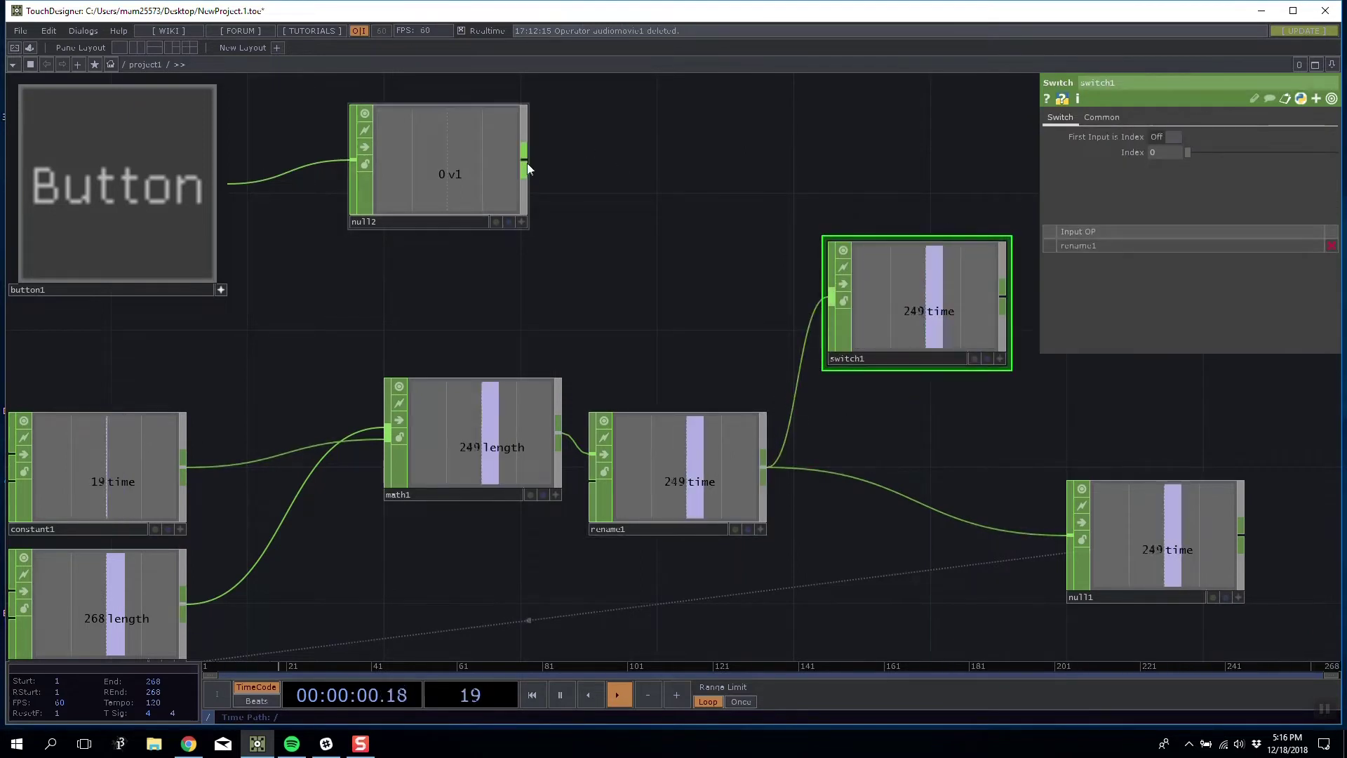
click(829, 283)
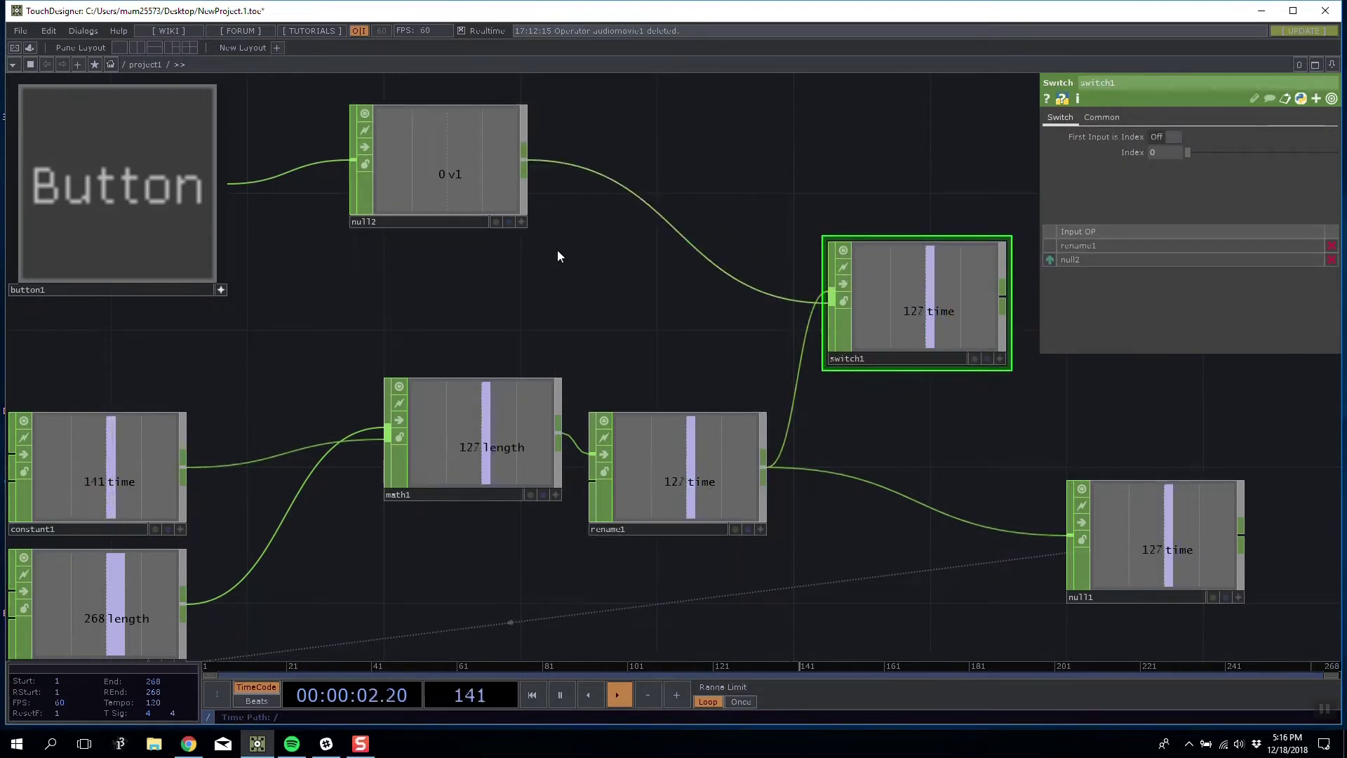
key(ctrl+z)
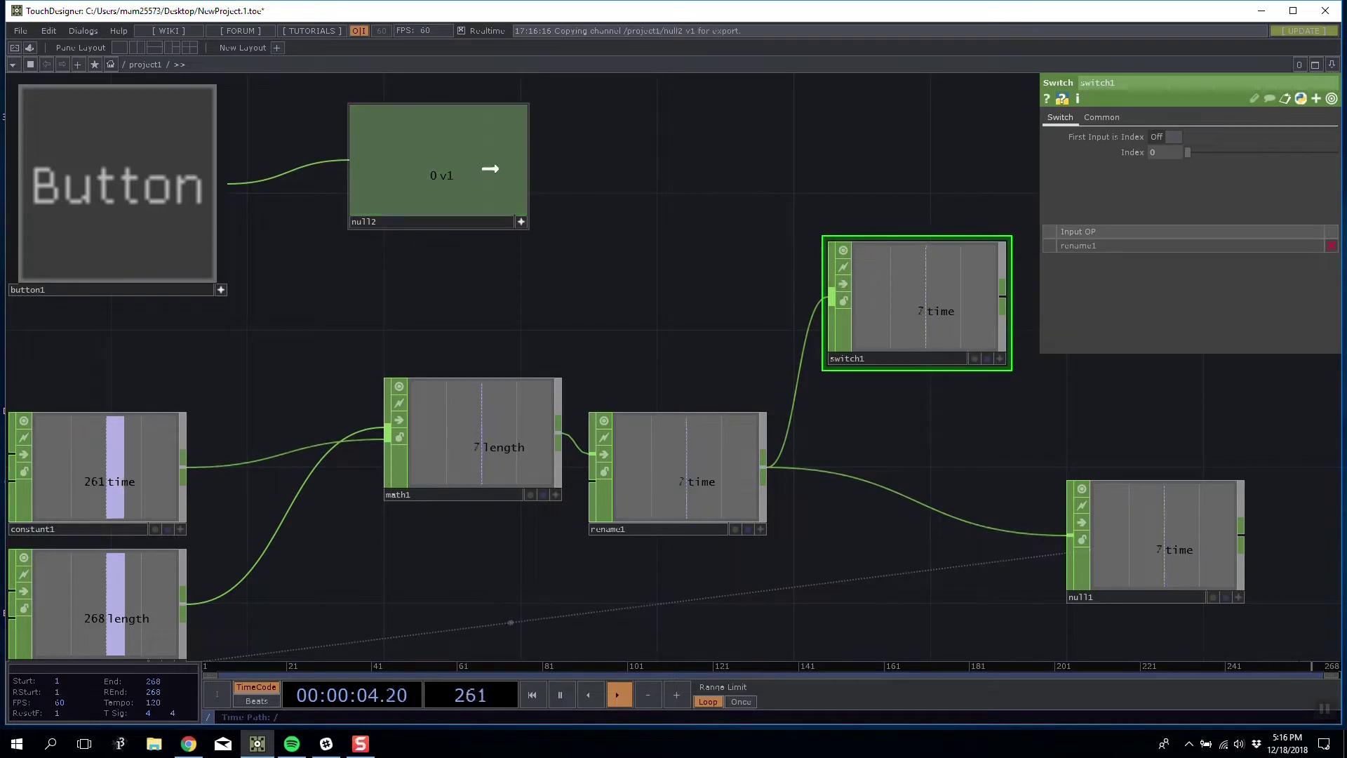
Export null2's v1 channel to the Switch CHOP's Index and toggle the button to check the link
drag(449, 176, 1164, 152)
click(1166, 137)
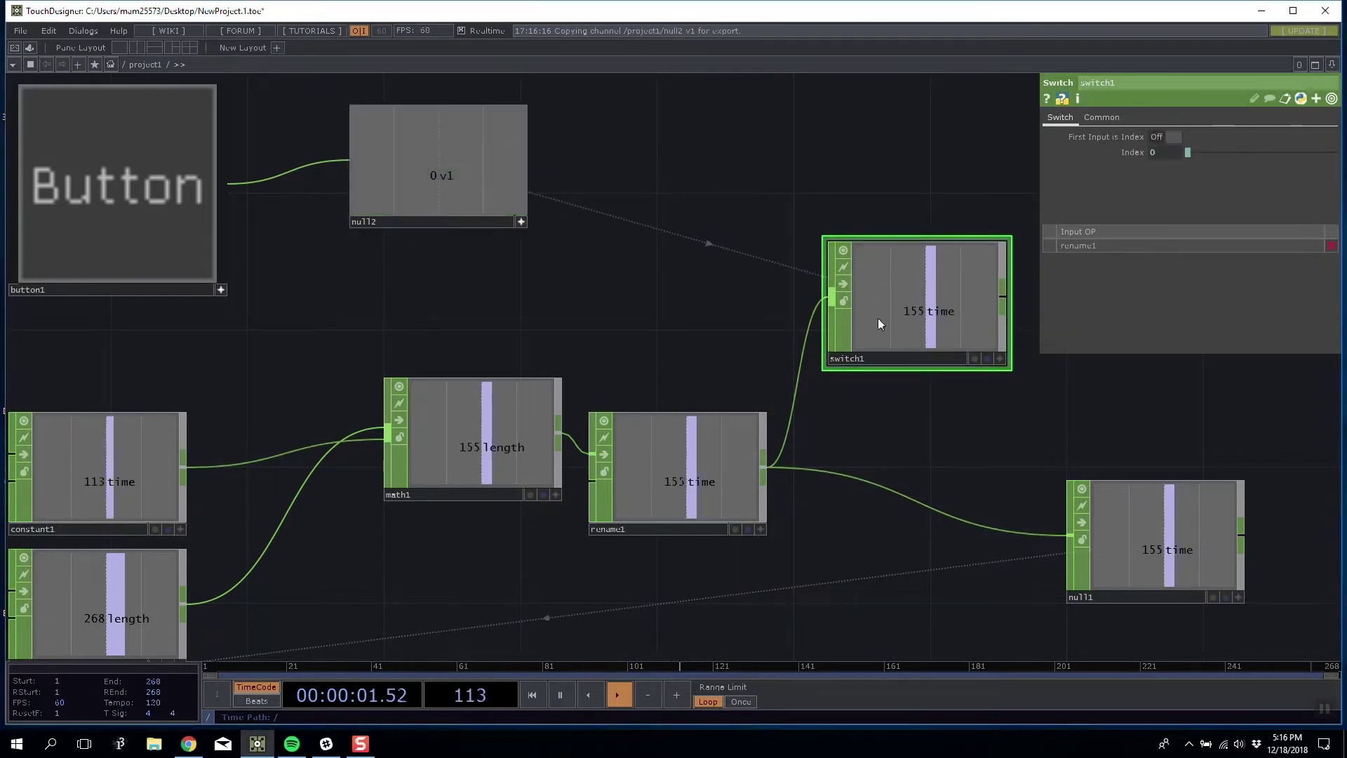
click(184, 260)
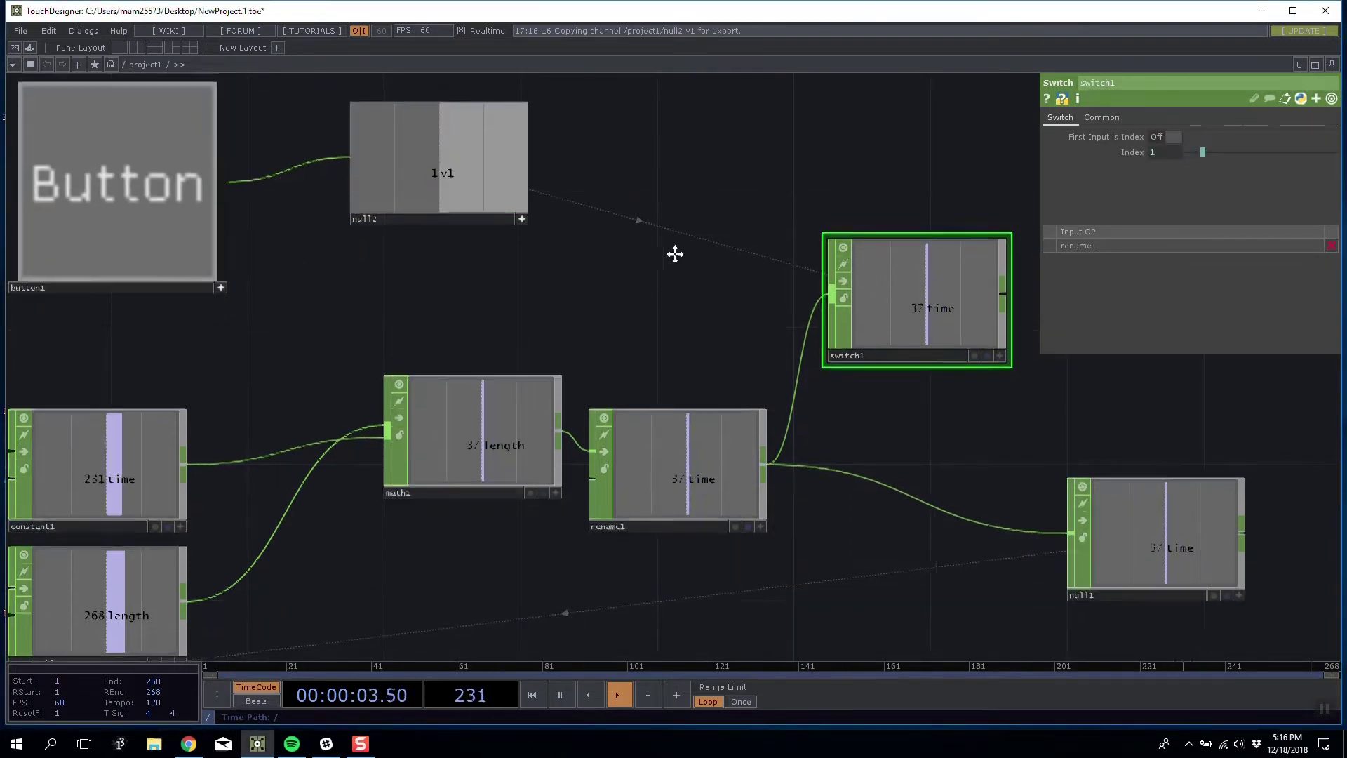
Wire constant1 into the Switch CHOP as its second input and feed null1 from switch1 in place of rename1
drag(889, 398, 878, 411)
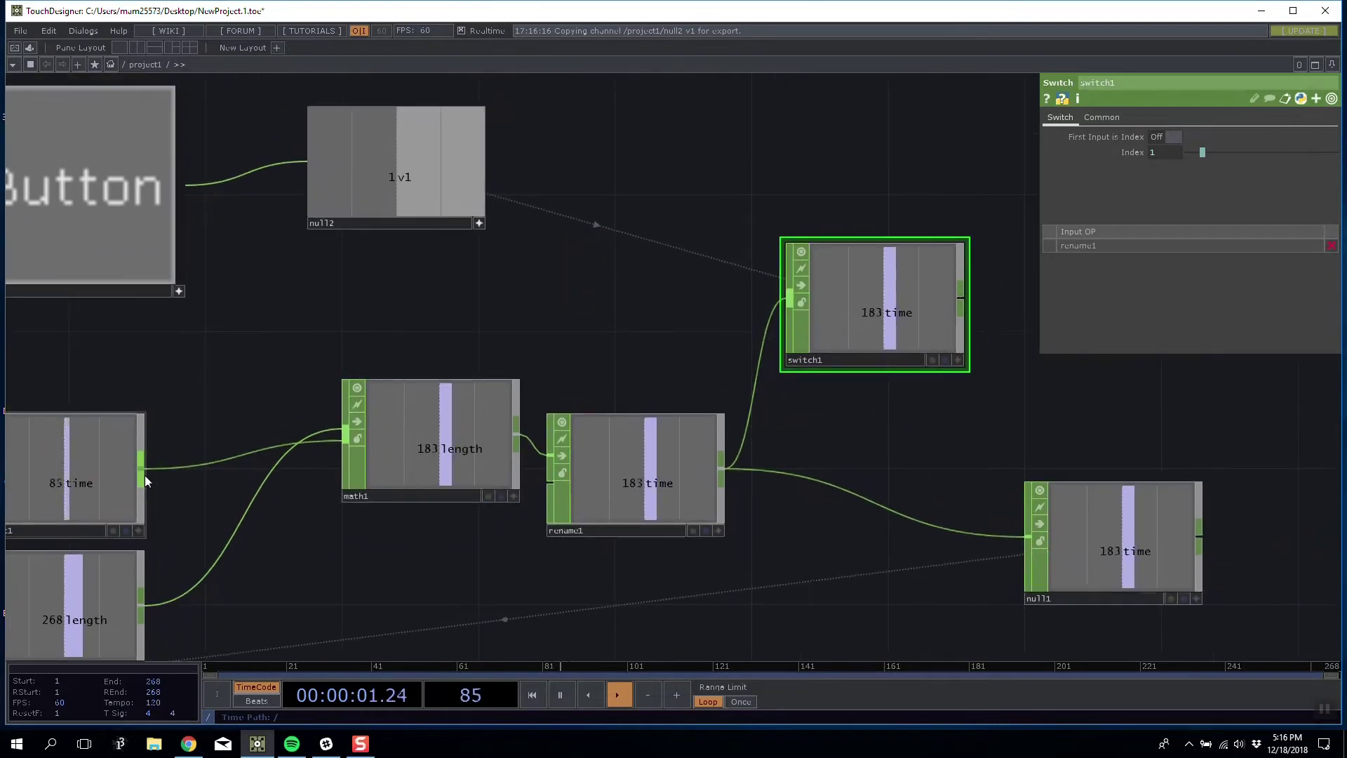
drag(144, 469, 789, 301)
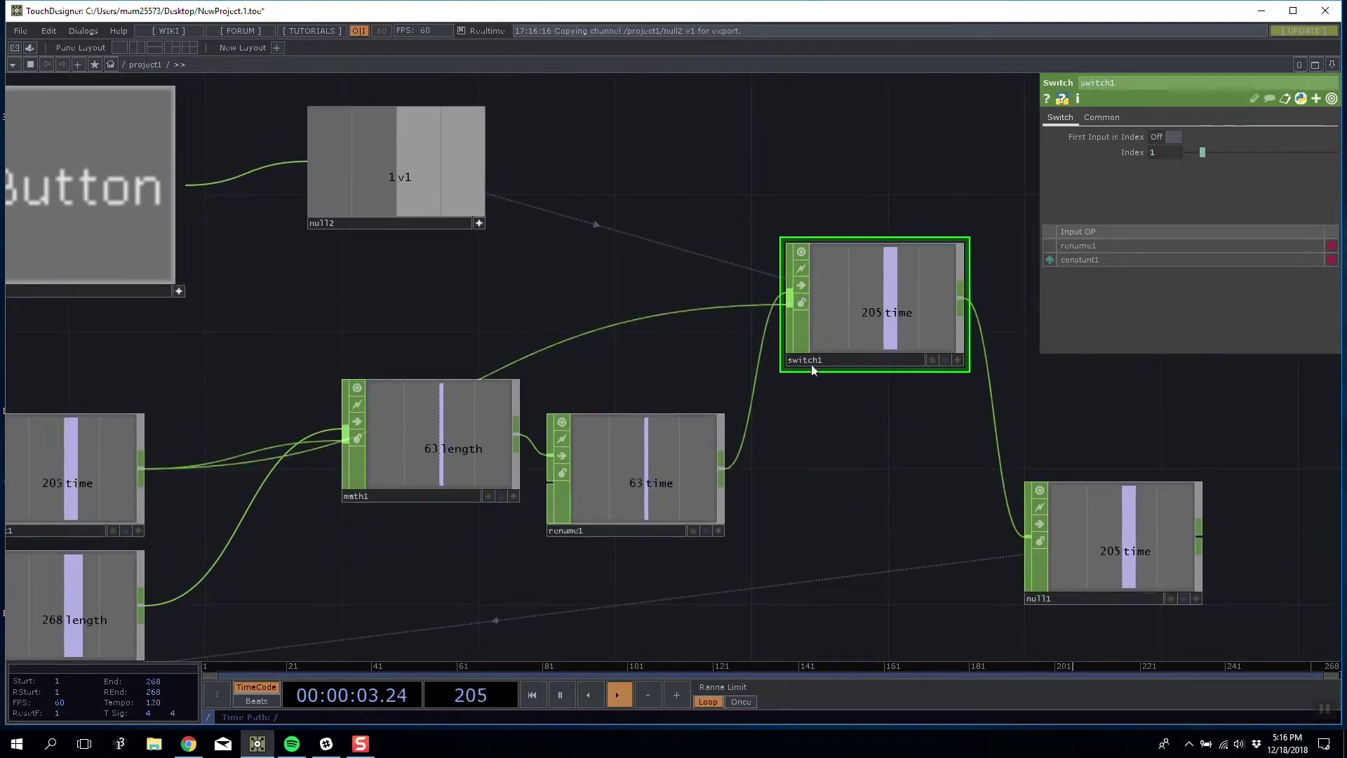
click(466, 226)
click(811, 309)
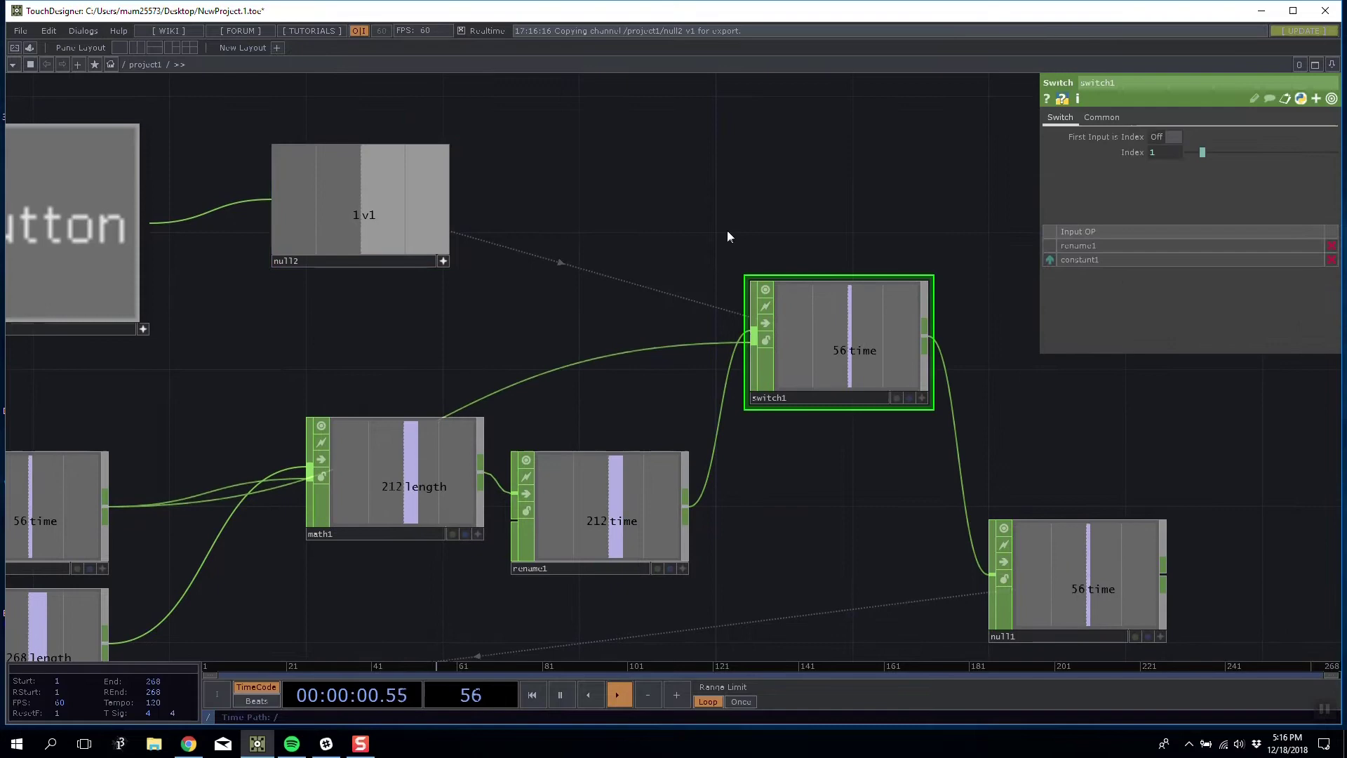
drag(730, 237, 772, 171)
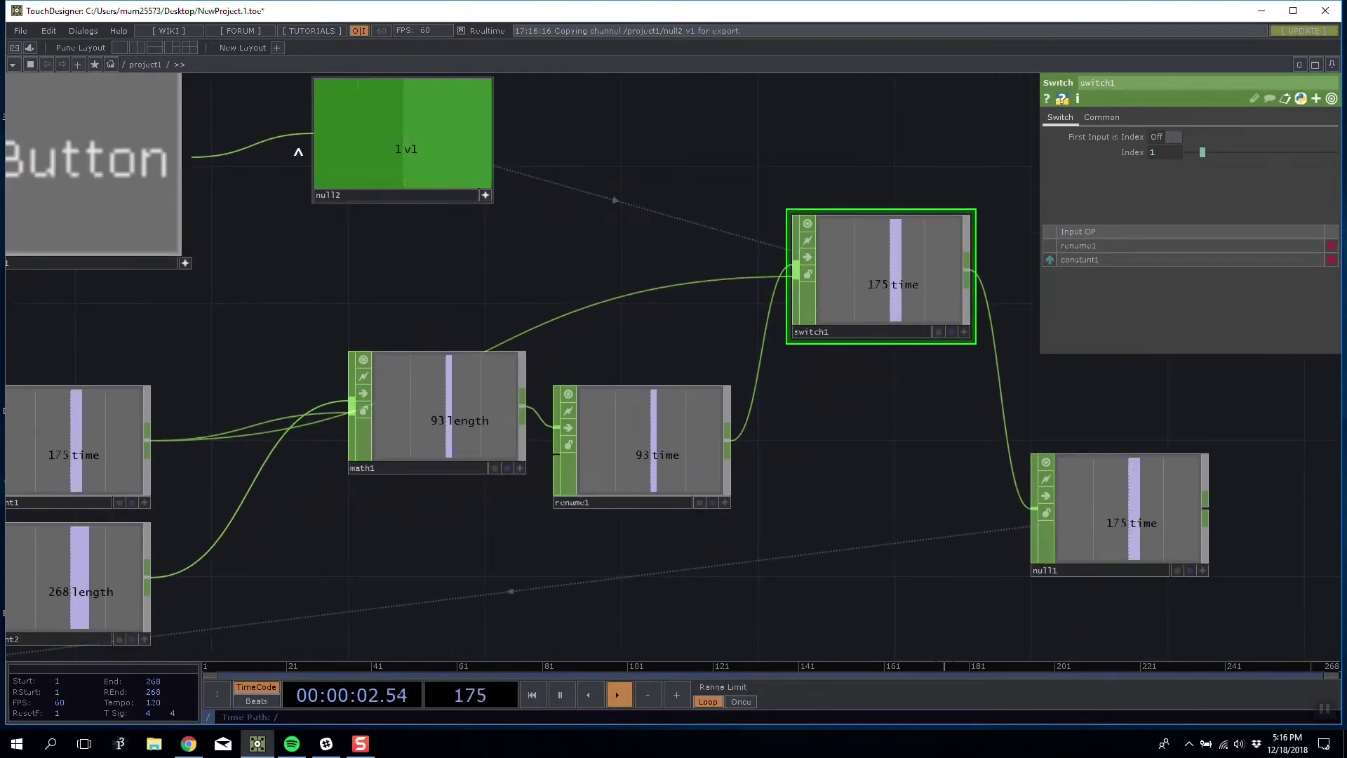
Toggle the button off and wire the Audio File In CHOP into audiodevout1
click(132, 180)
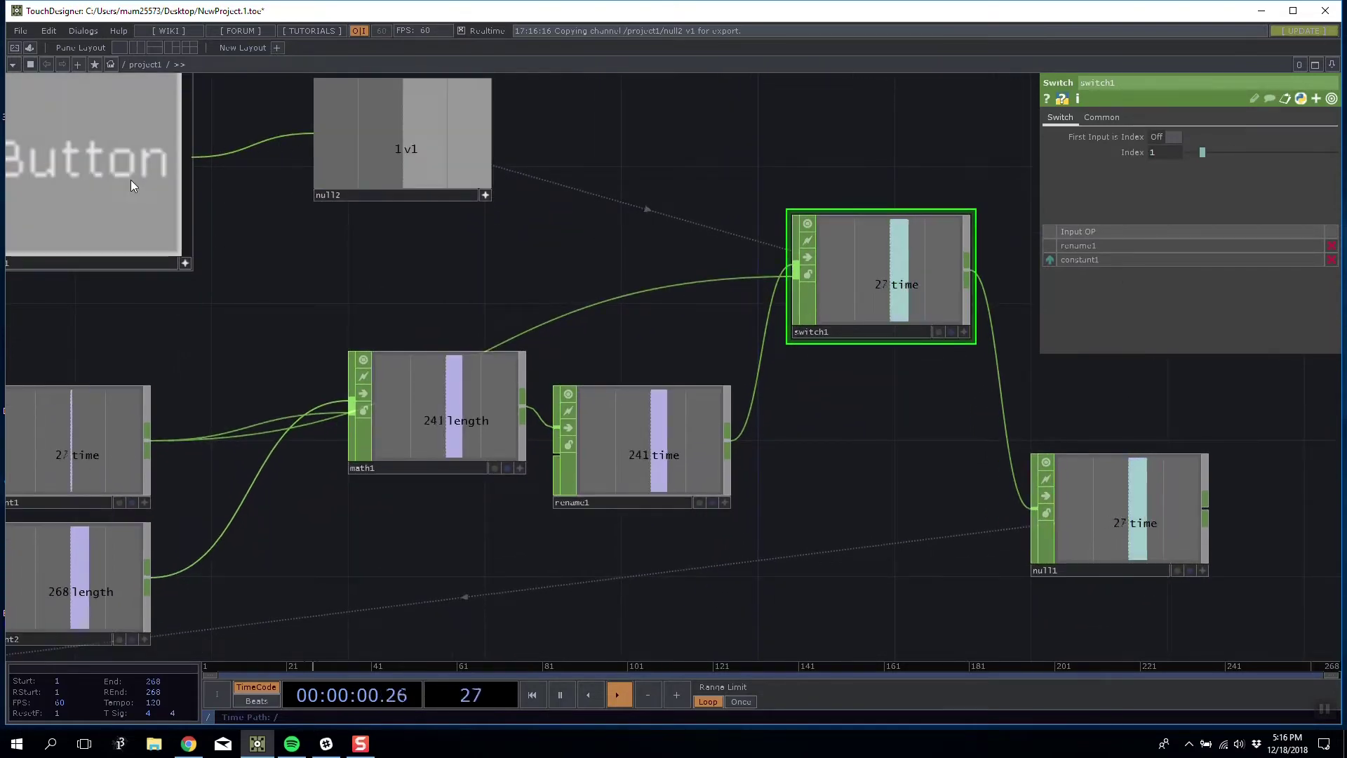
click(130, 180)
scroll(814, 458, down, 5)
drag(806, 455, 778, 318)
scroll(468, 407, up, 3)
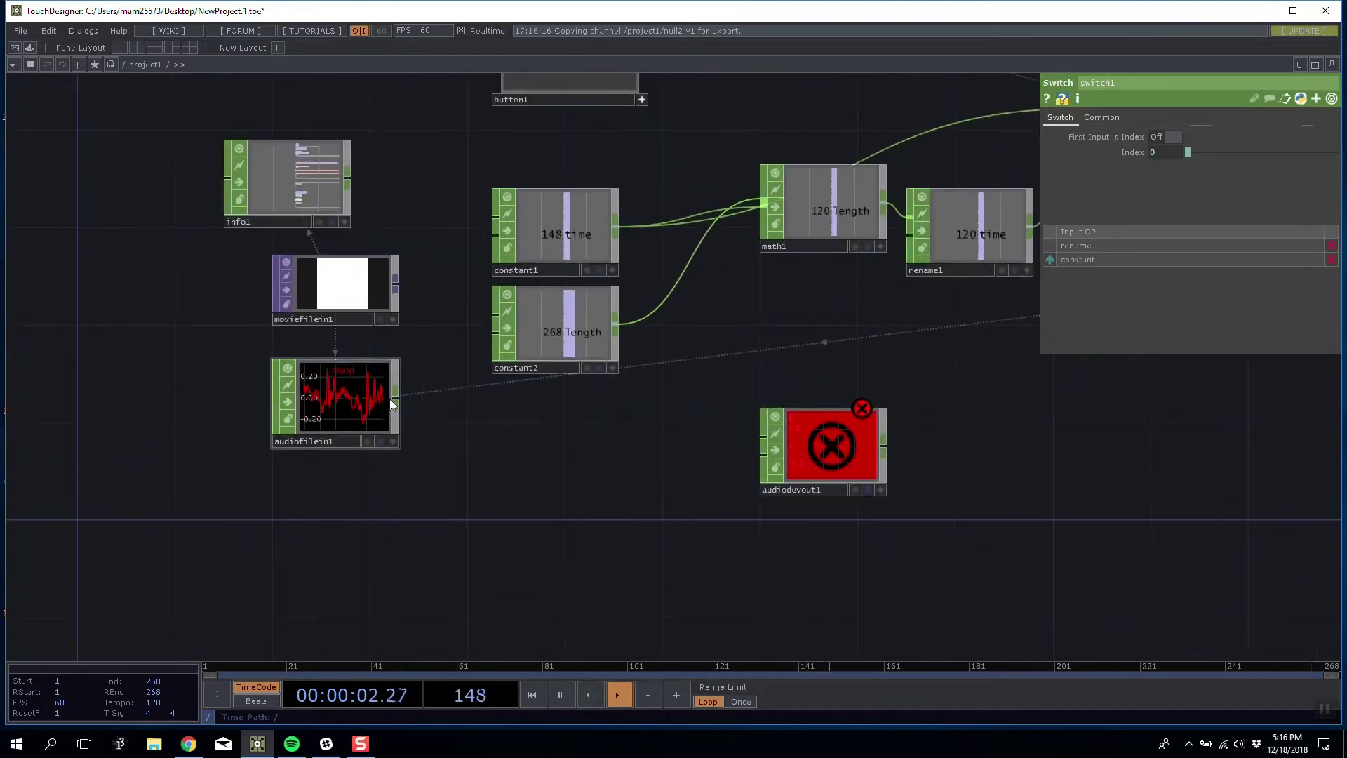
drag(393, 399, 776, 419)
drag(862, 477, 631, 615)
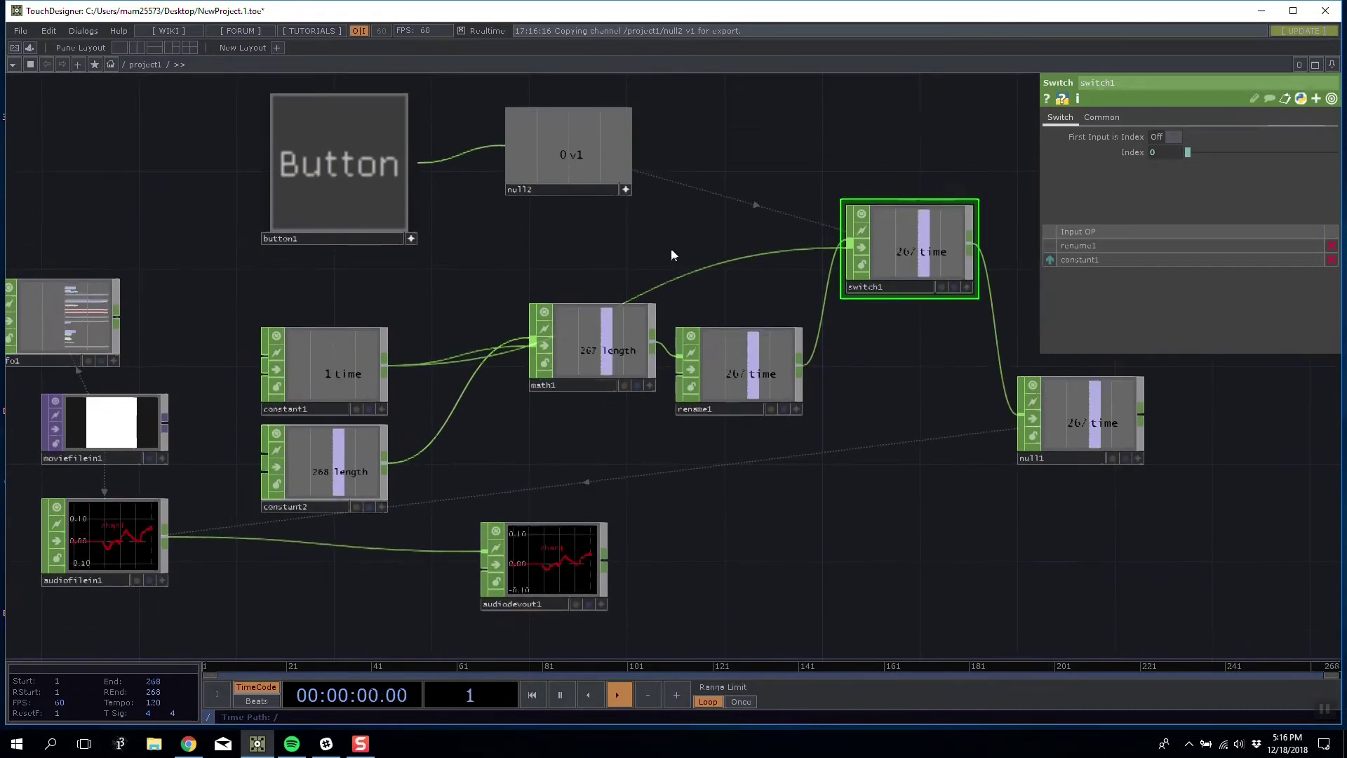
Toggle the button on and off repeatedly to test switching the audio between forward and reverse playback
drag(671, 249, 538, 263)
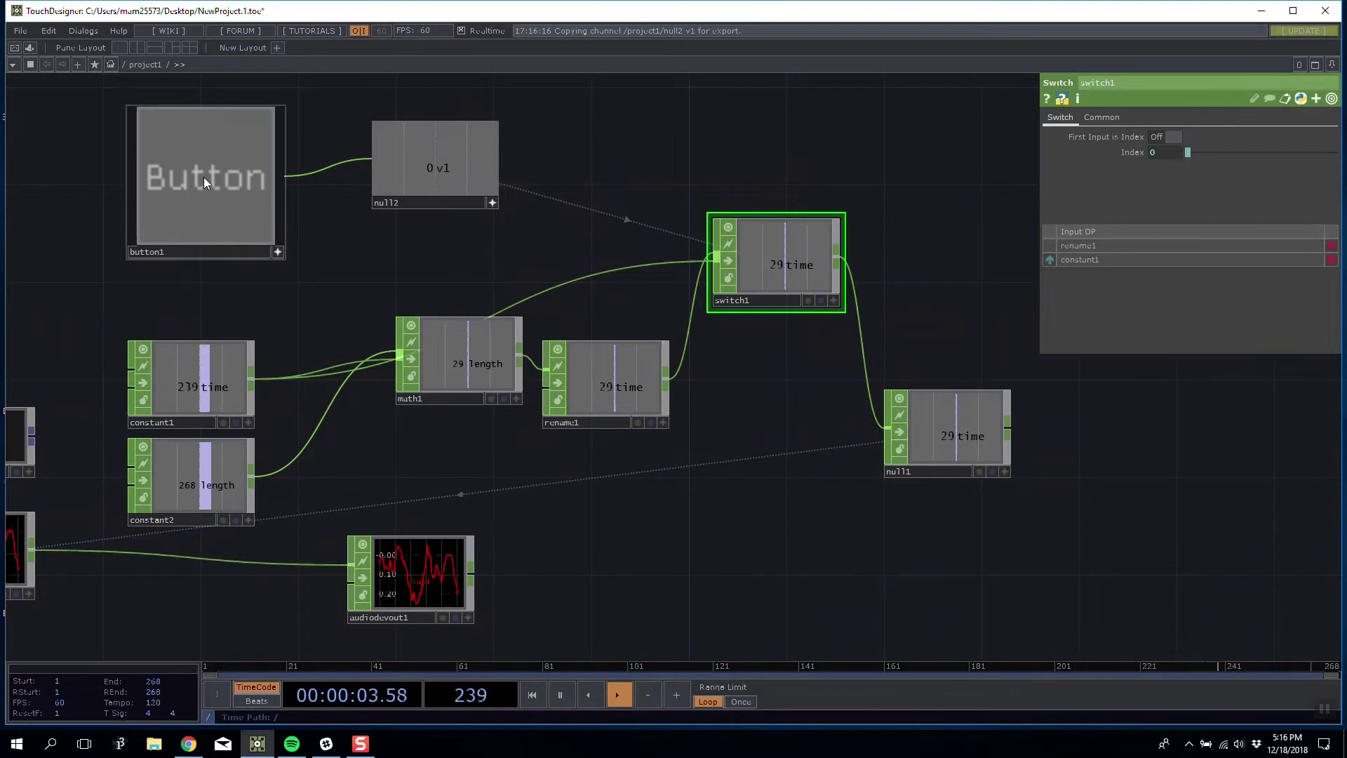
click(204, 177)
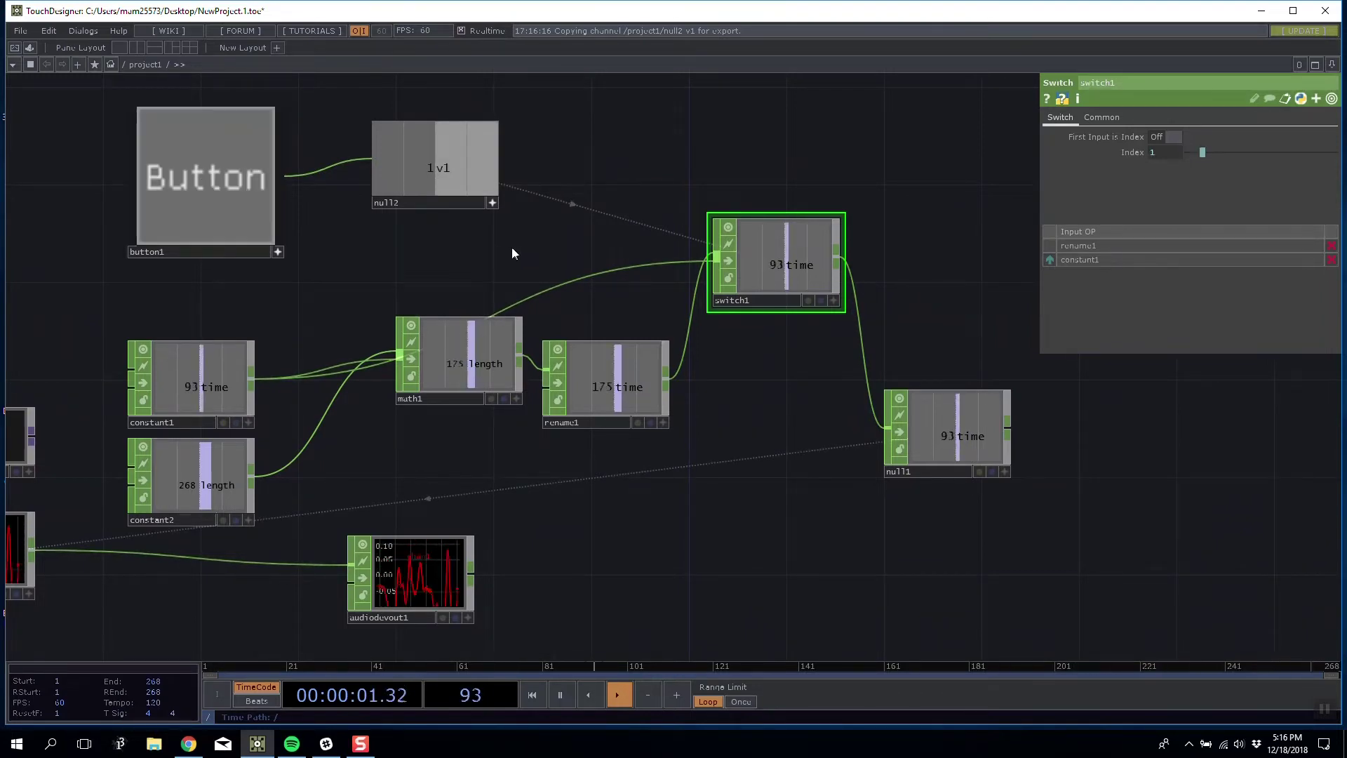
drag(512, 248, 590, 240)
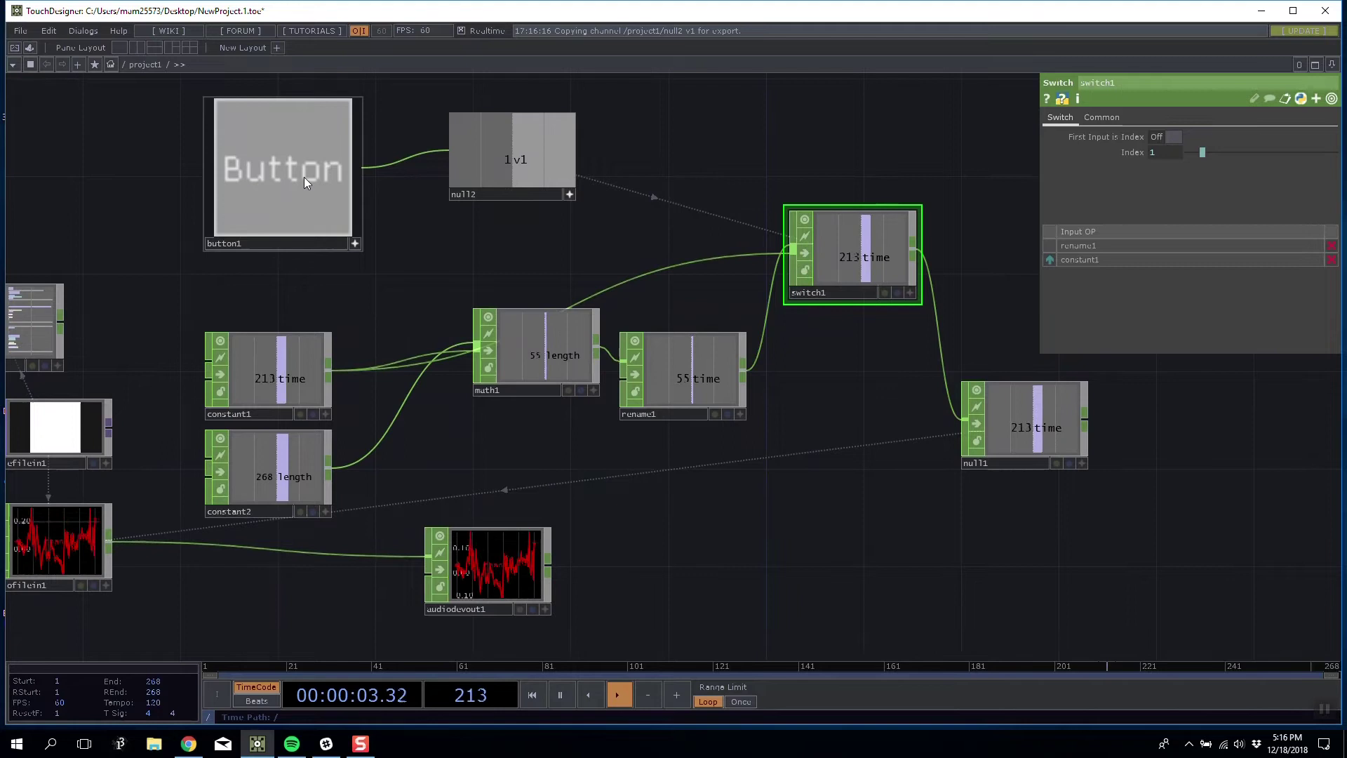
click(304, 176)
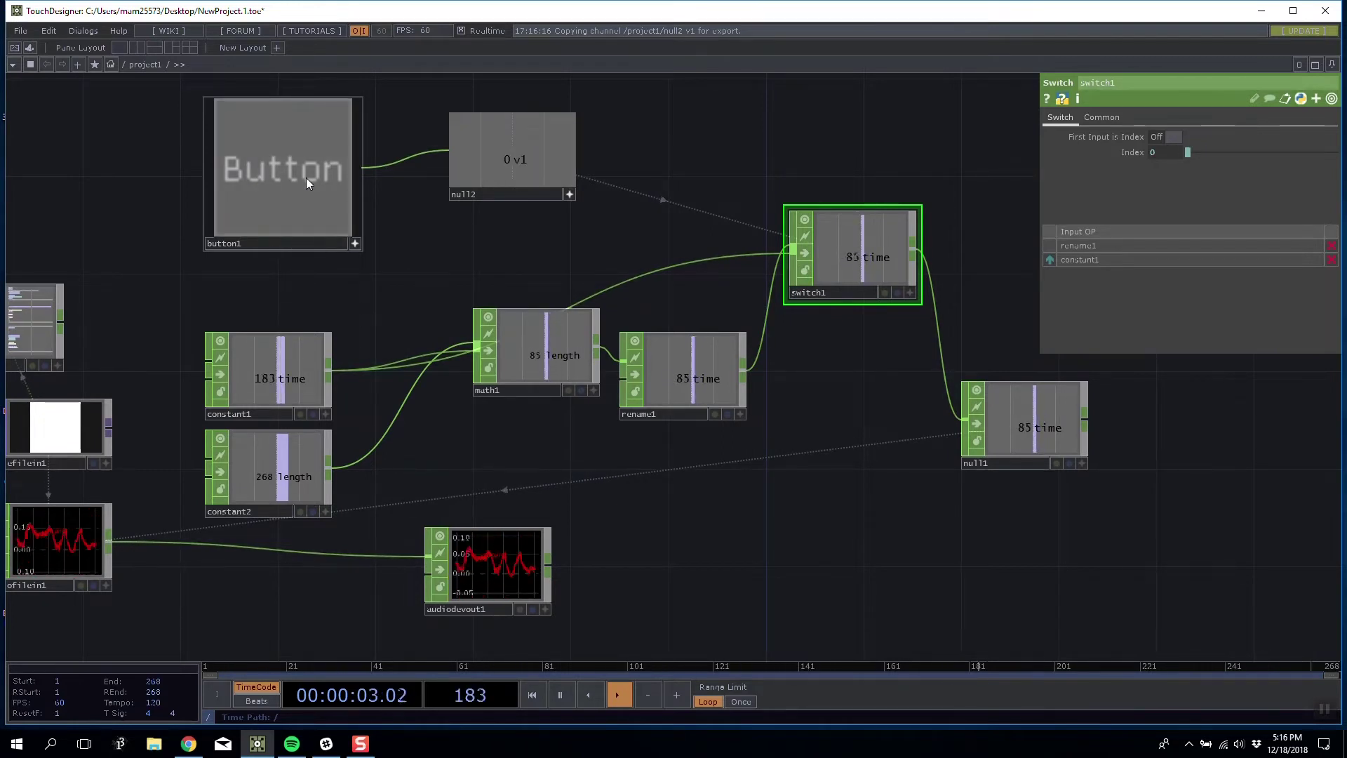
click(306, 177)
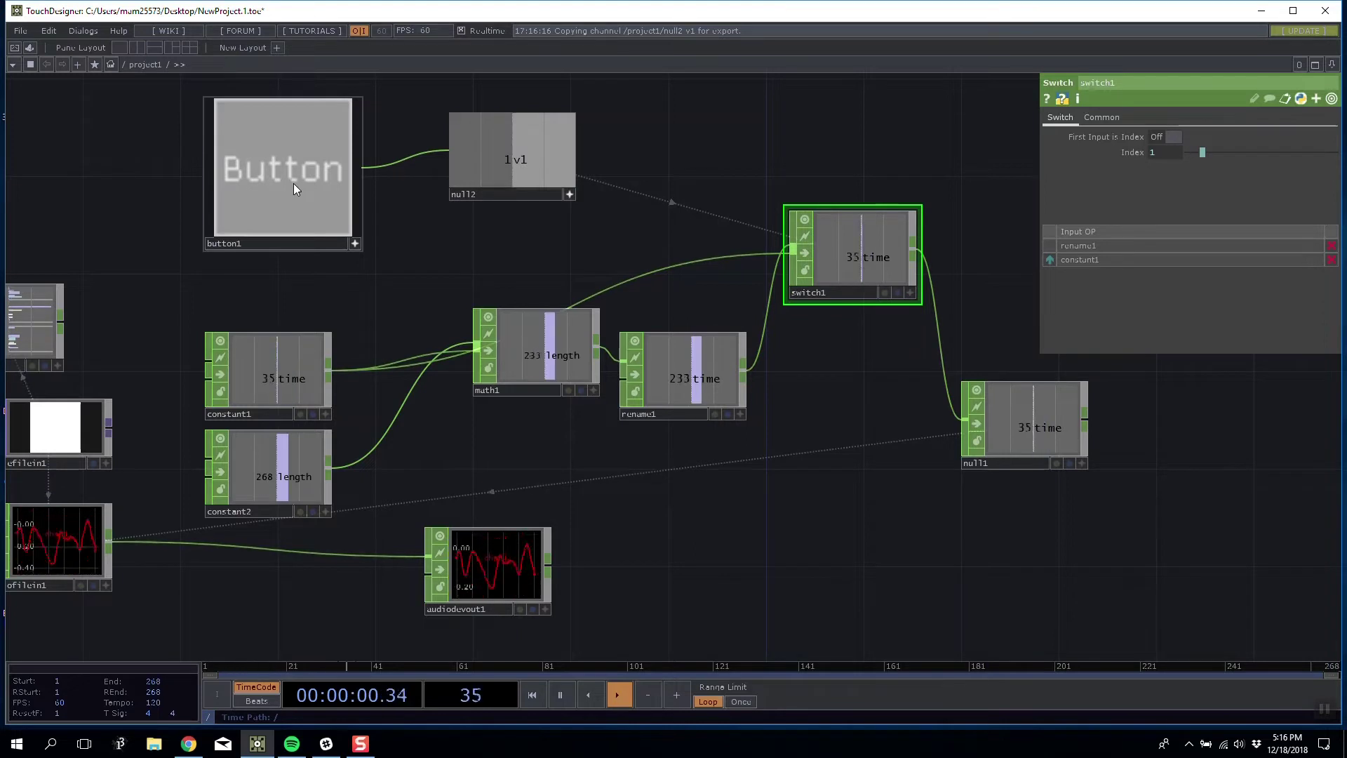
click(293, 183)
click(294, 182)
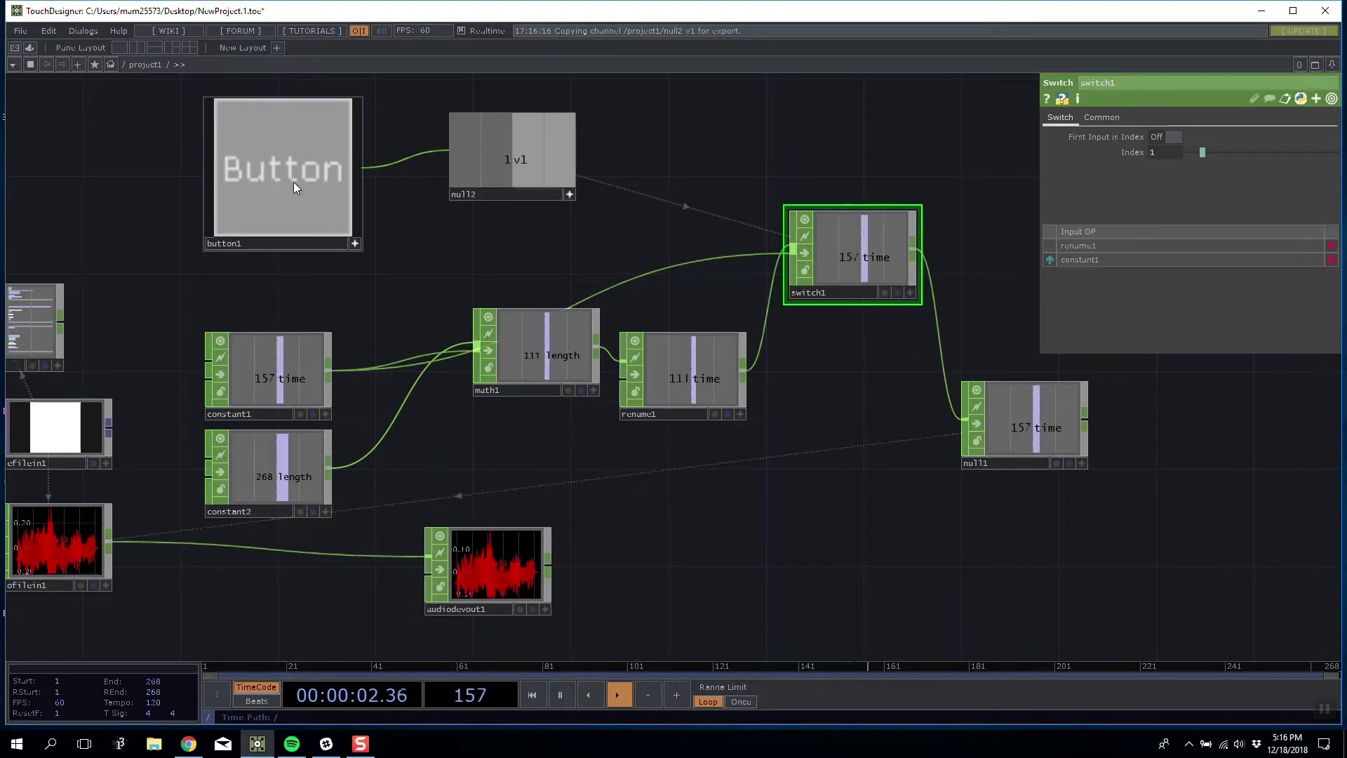
click(293, 182)
click(294, 183)
click(293, 183)
click(293, 183)
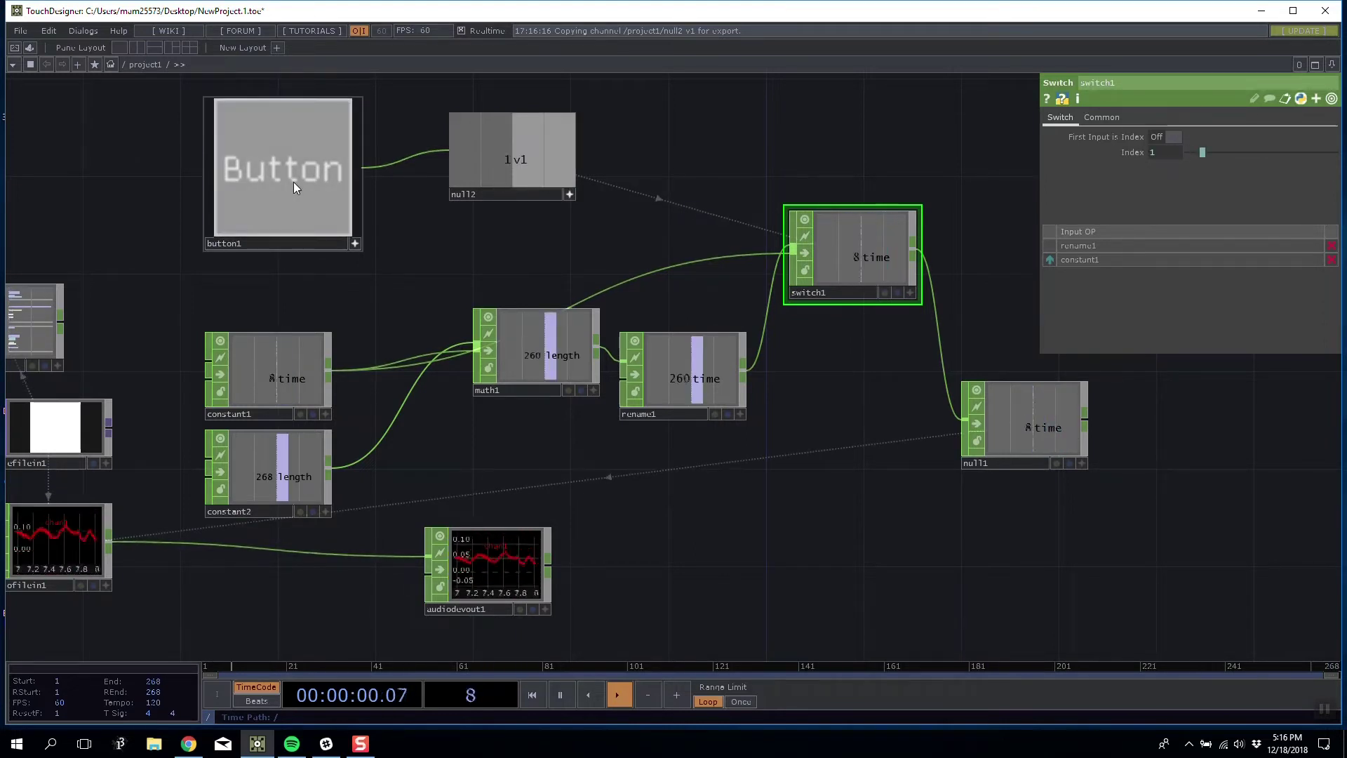
click(293, 183)
click(293, 182)
Pause the timeline, disconnect the Audio File In CHOP from audiodevout1, and resume playback
click(570, 692)
drag(658, 508, 704, 478)
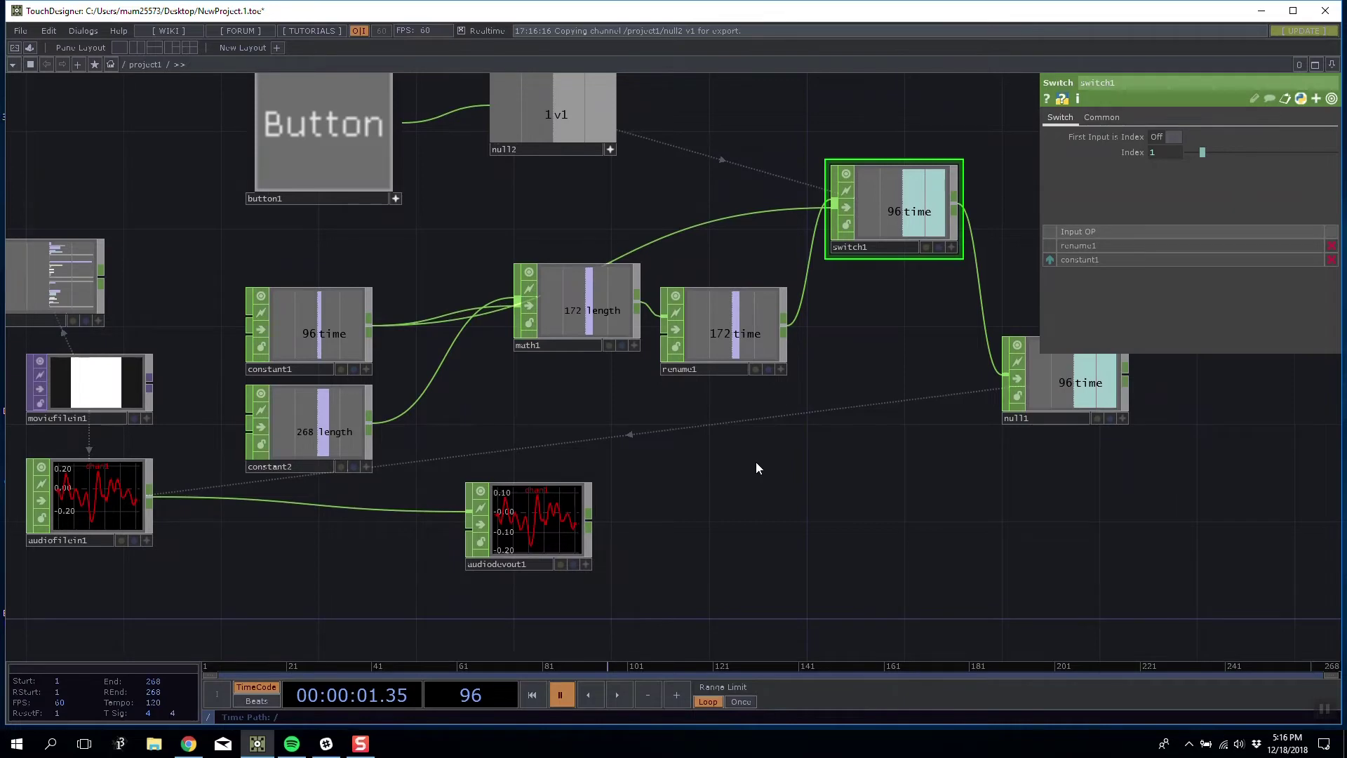
right_click(415, 510)
click(447, 545)
click(616, 694)
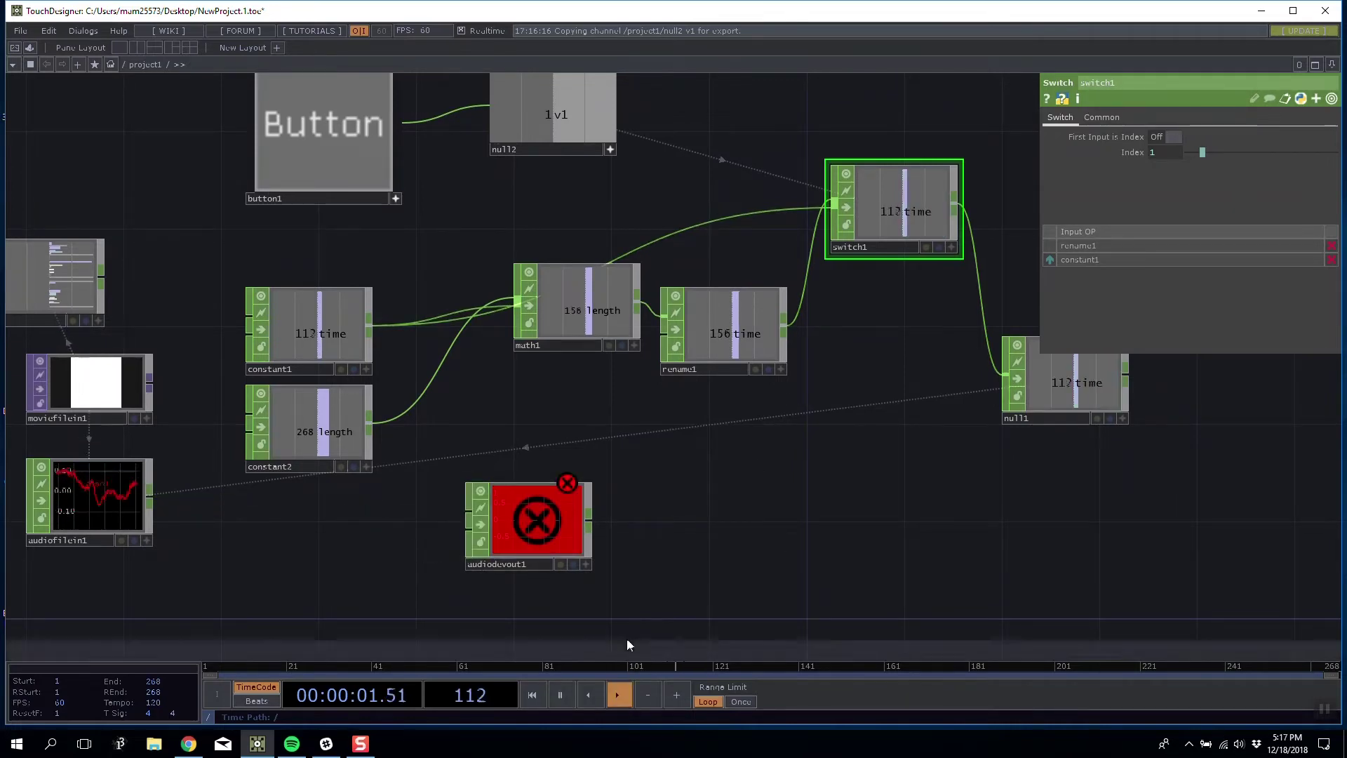
Move the Math CHOP down so it lines up with constant1 and rename1
drag(631, 590, 809, 515)
drag(941, 435, 777, 527)
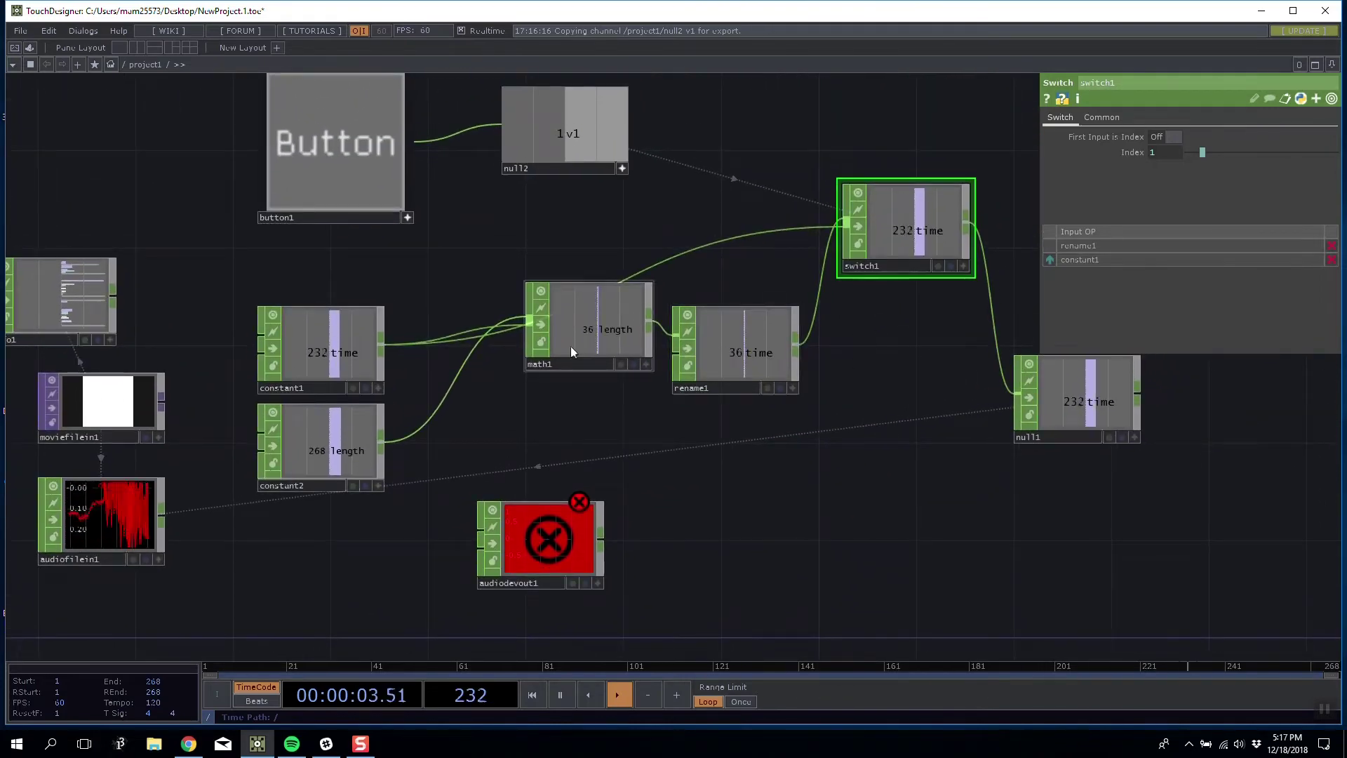
drag(862, 416, 627, 458)
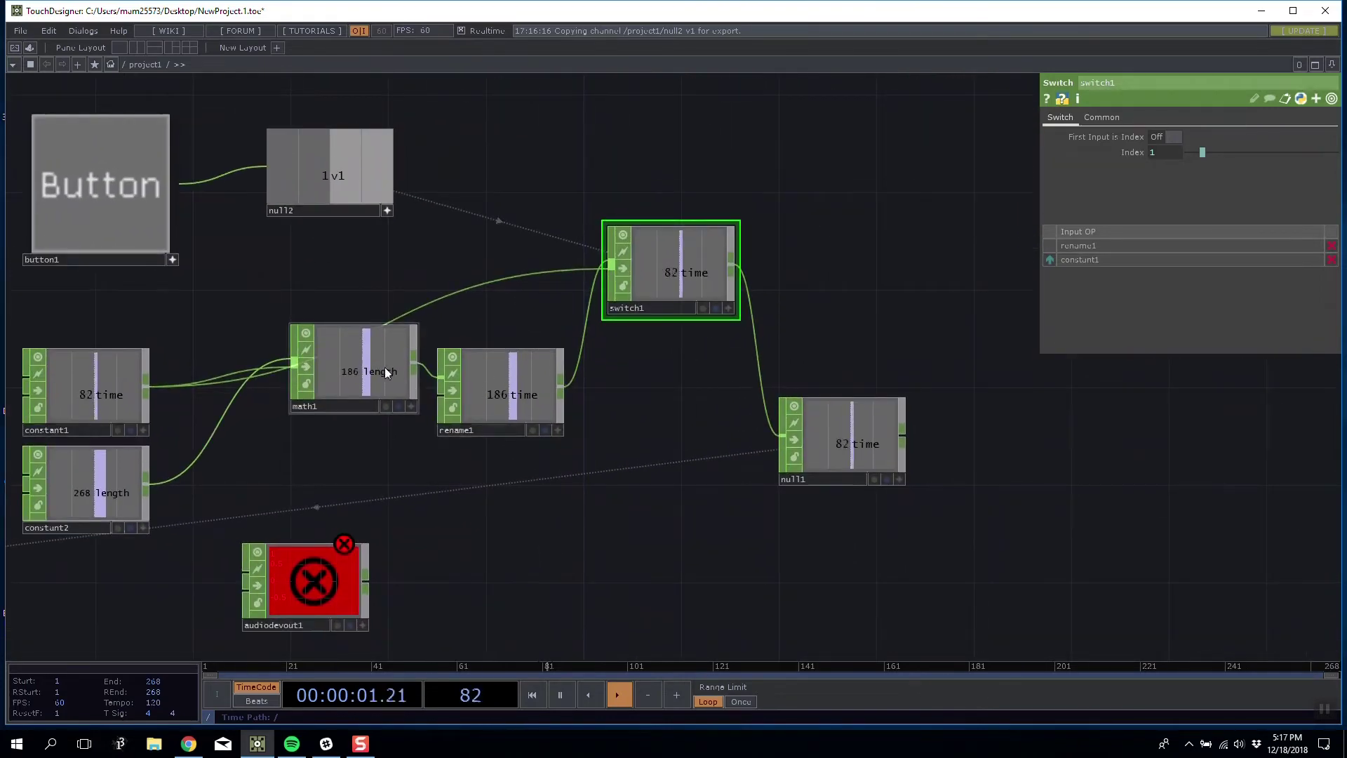
drag(258, 321, 349, 322)
drag(440, 389, 440, 413)
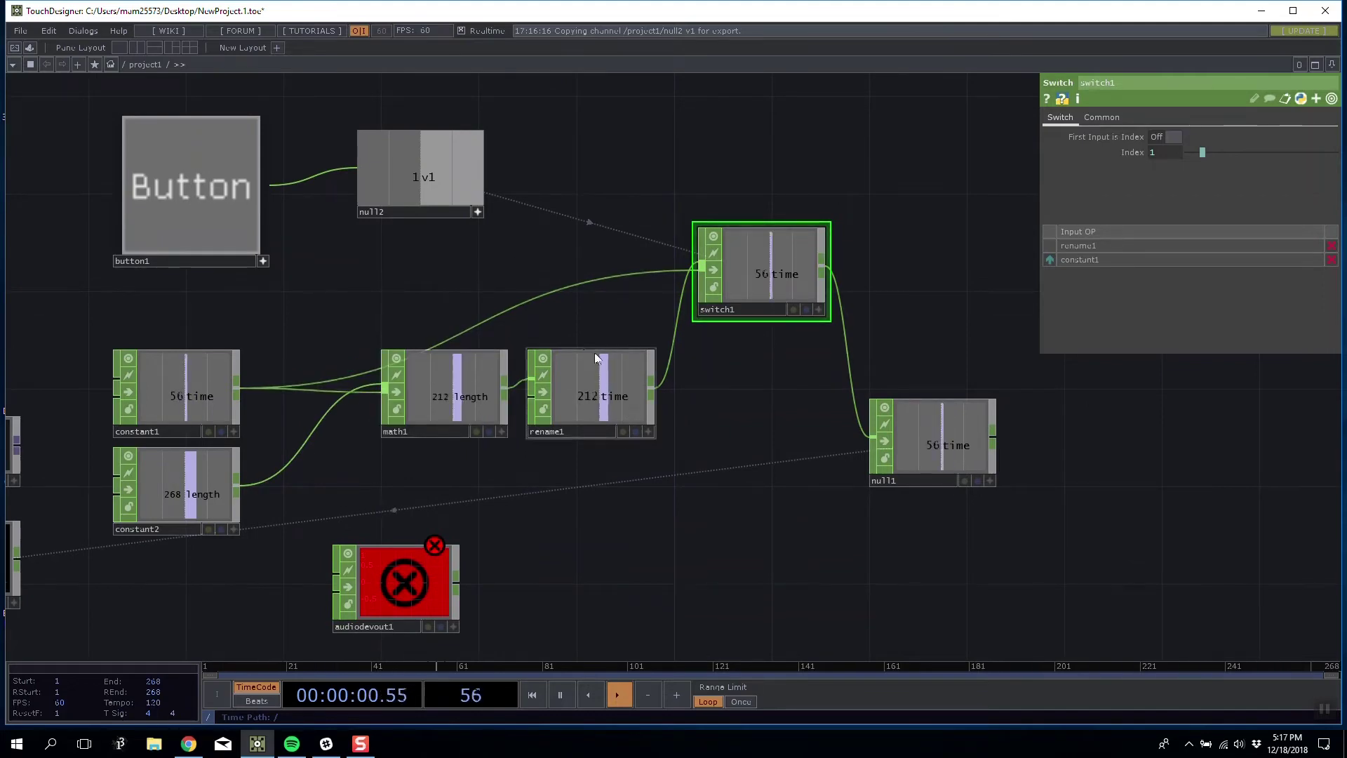
Move switch1 directly above rename1 and compare the time values of the two CHOPs up close
drag(741, 287, 575, 309)
scroll(638, 310, up, 5)
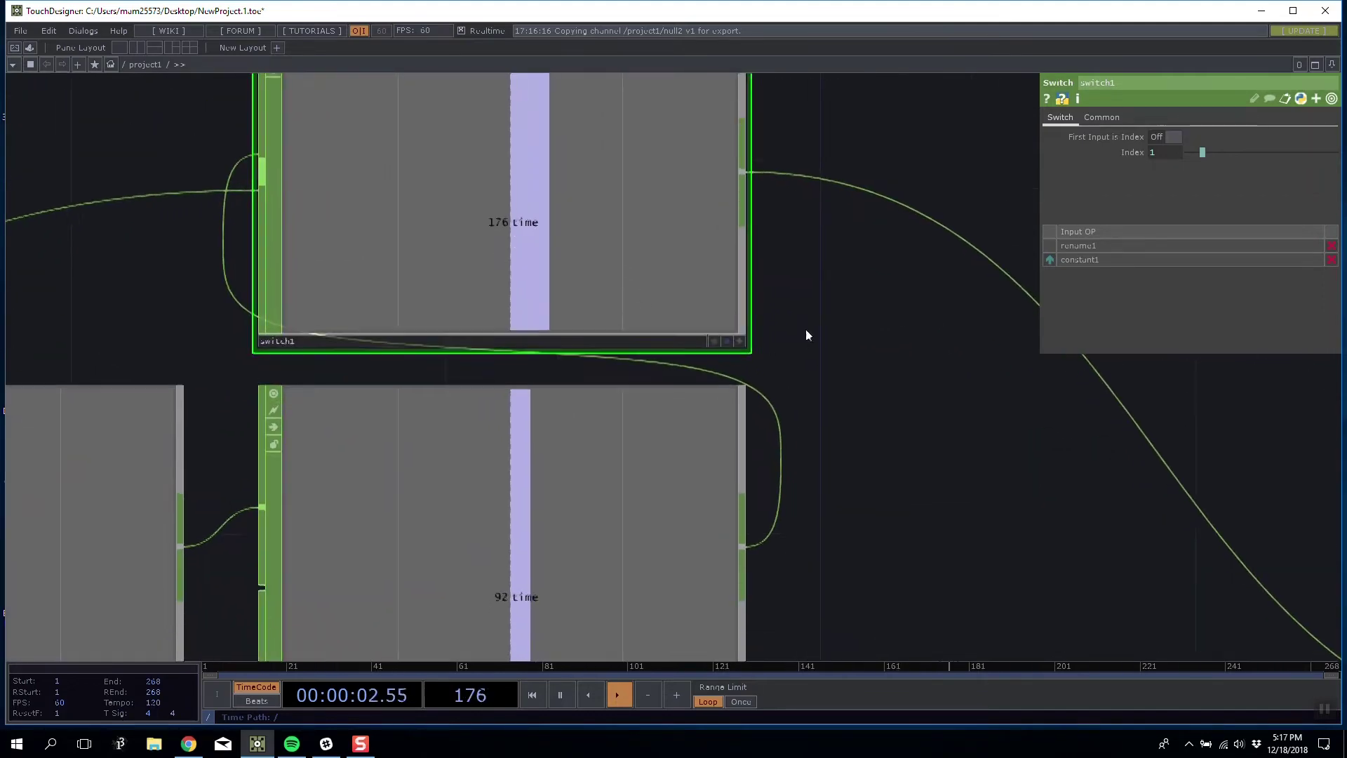
scroll(807, 334, down, 1)
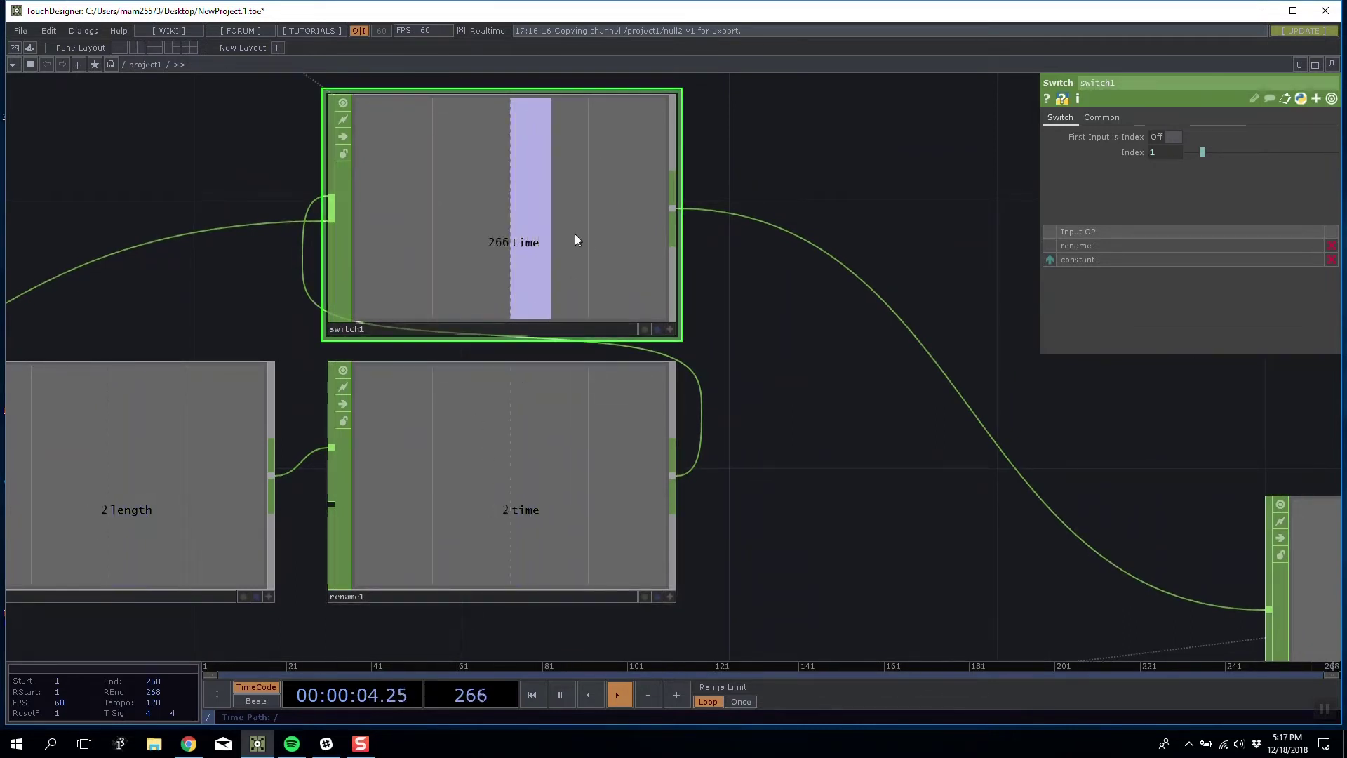
drag(749, 319, 718, 411)
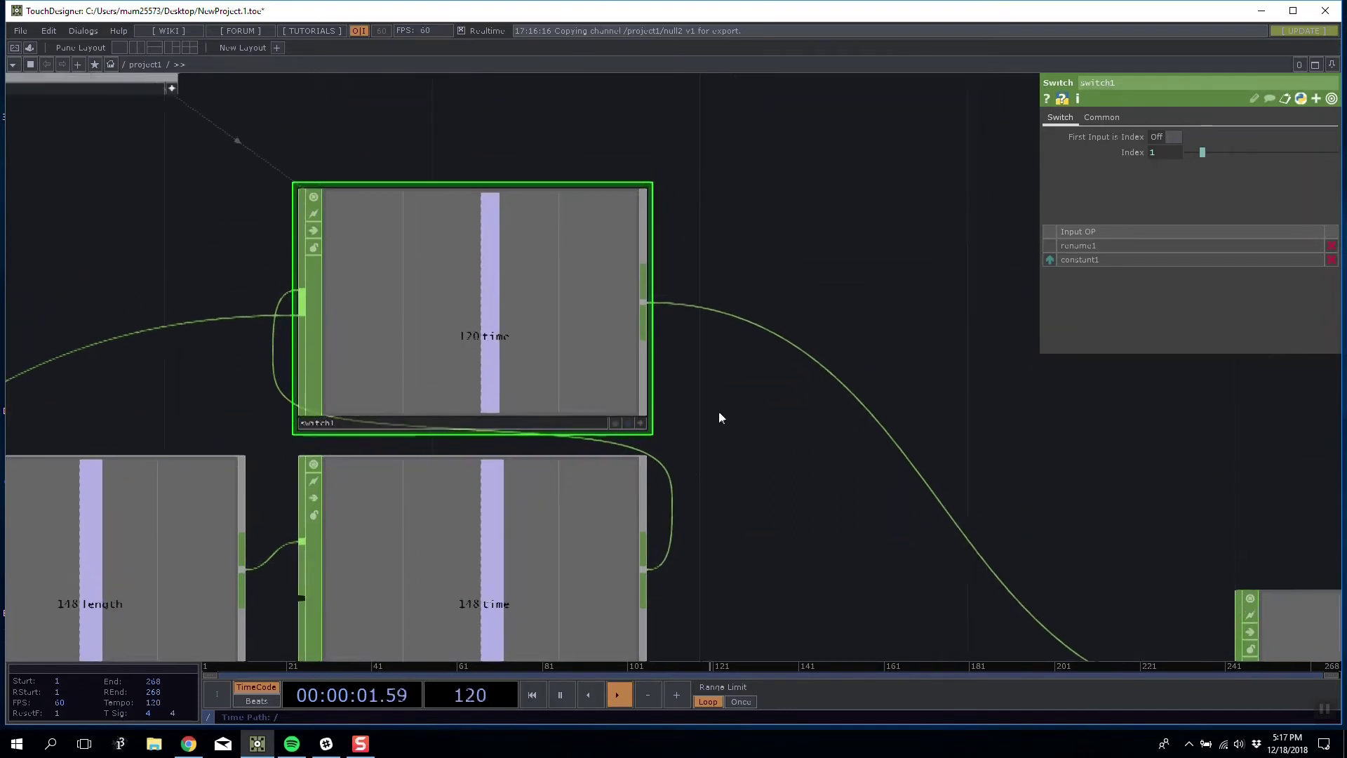
scroll(720, 414, down, 3)
drag(593, 129, 557, 103)
scroll(512, 339, up, 3)
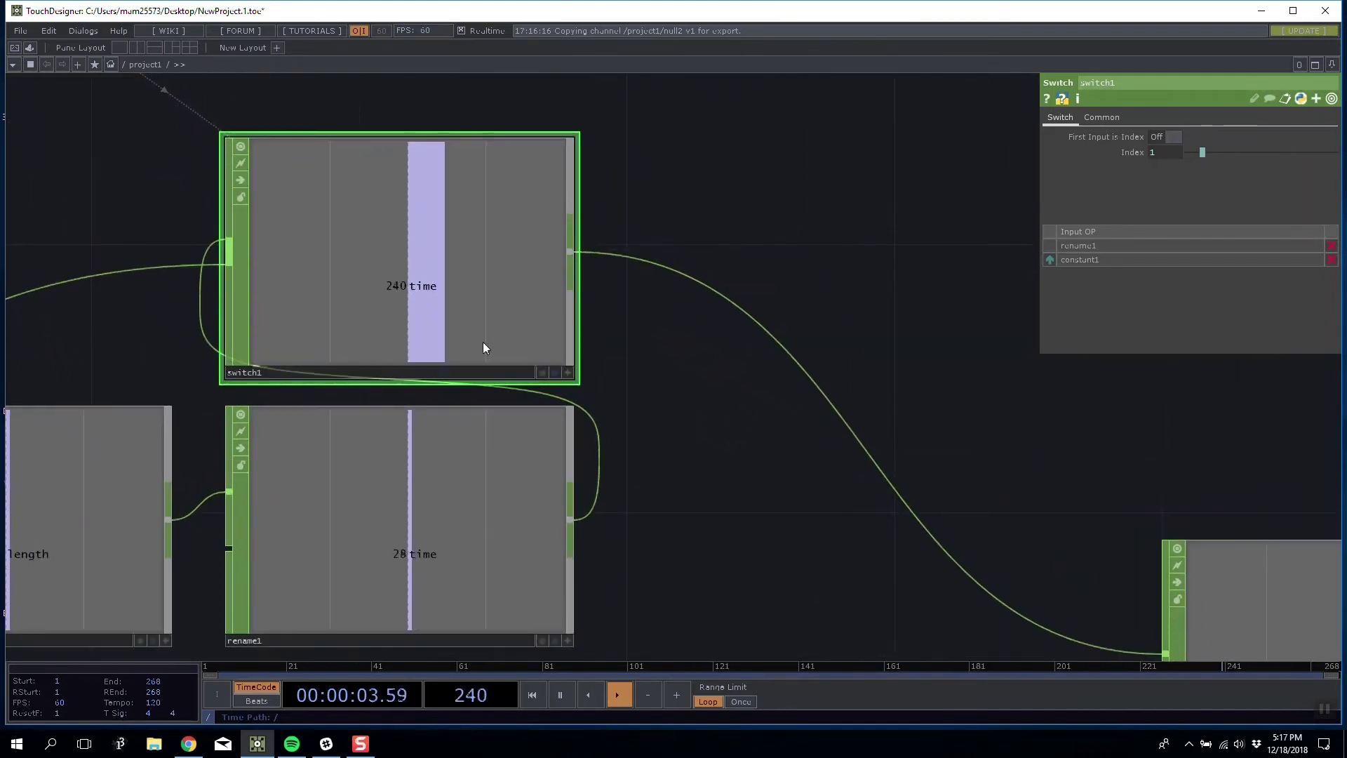
drag(731, 381, 799, 336)
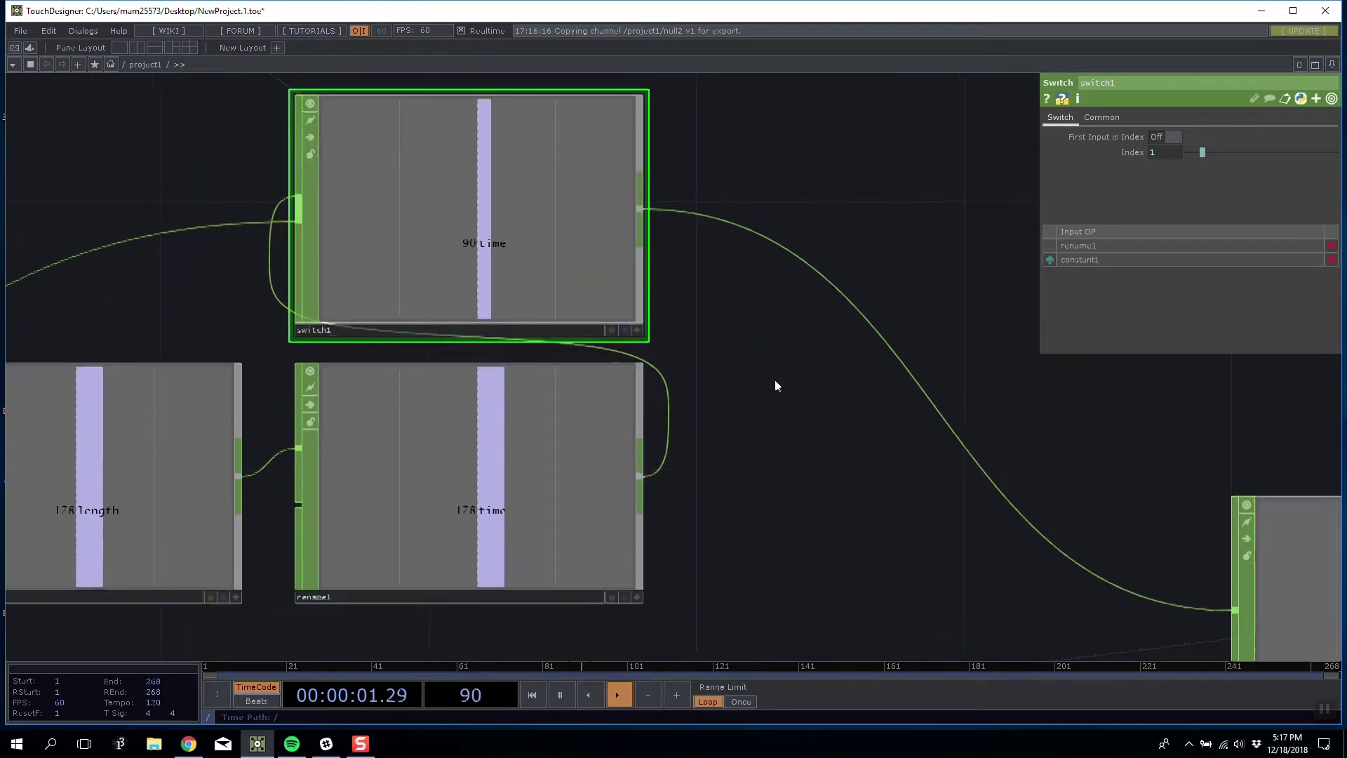
scroll(793, 378, down, 3)
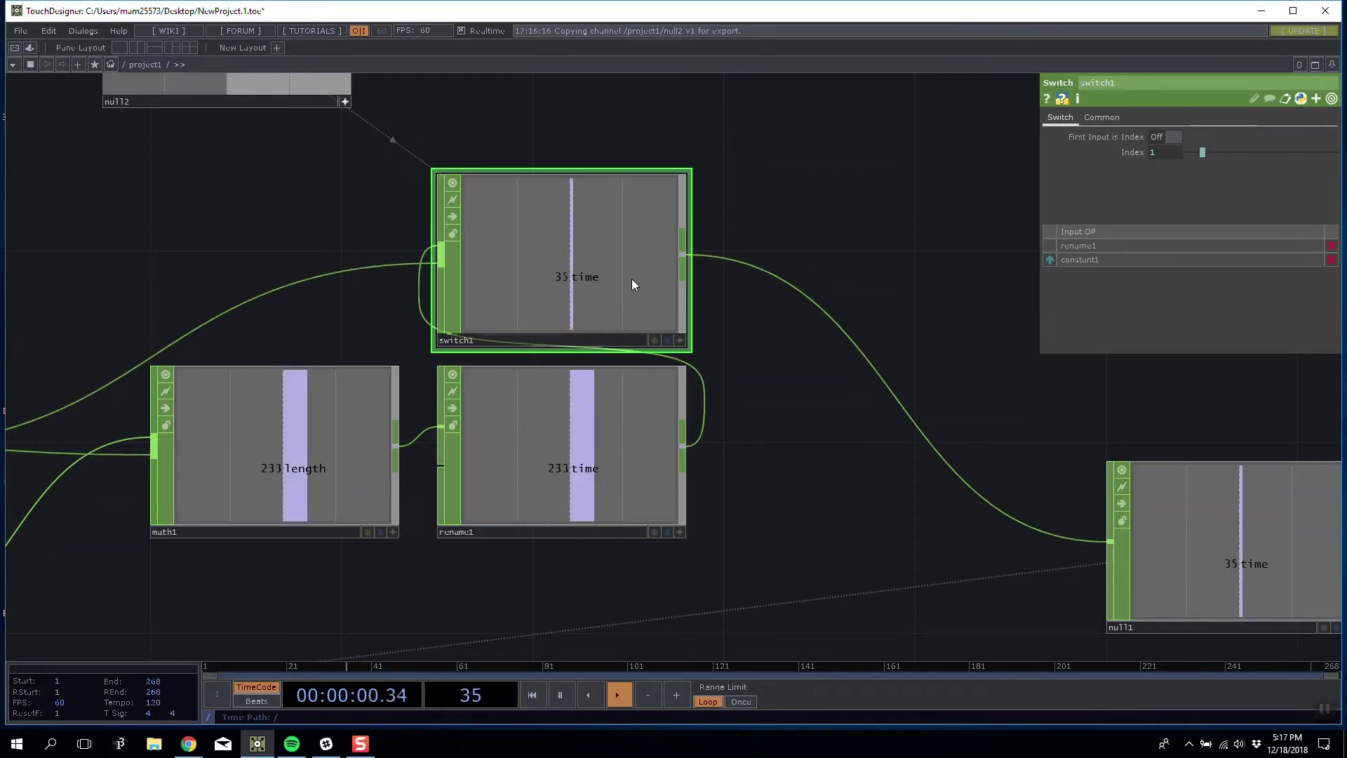
scroll(631, 279, down, 4)
Shift switch1 away from rename1 toward null1 and move math1 and rename1 closer to constant1
drag(568, 324, 691, 300)
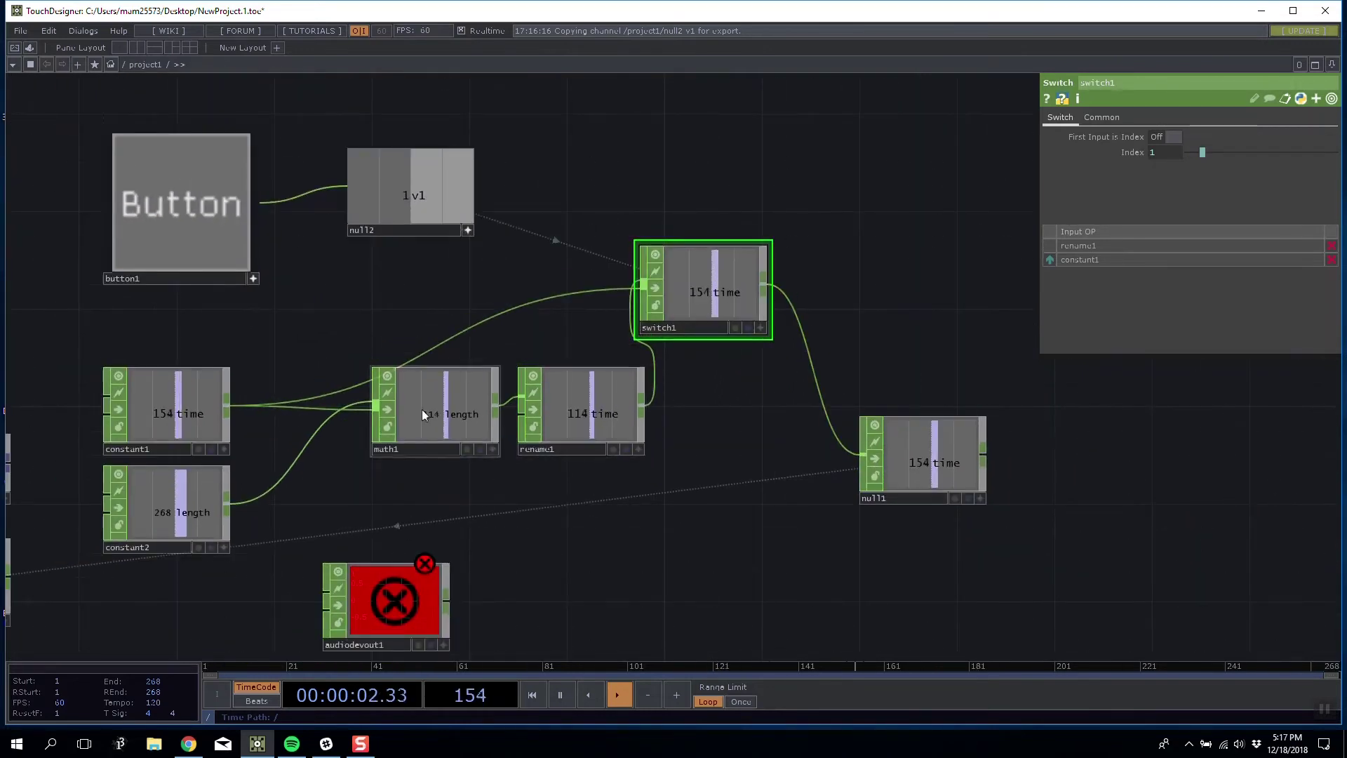
drag(376, 355, 683, 481)
drag(606, 414, 531, 414)
drag(674, 309, 698, 284)
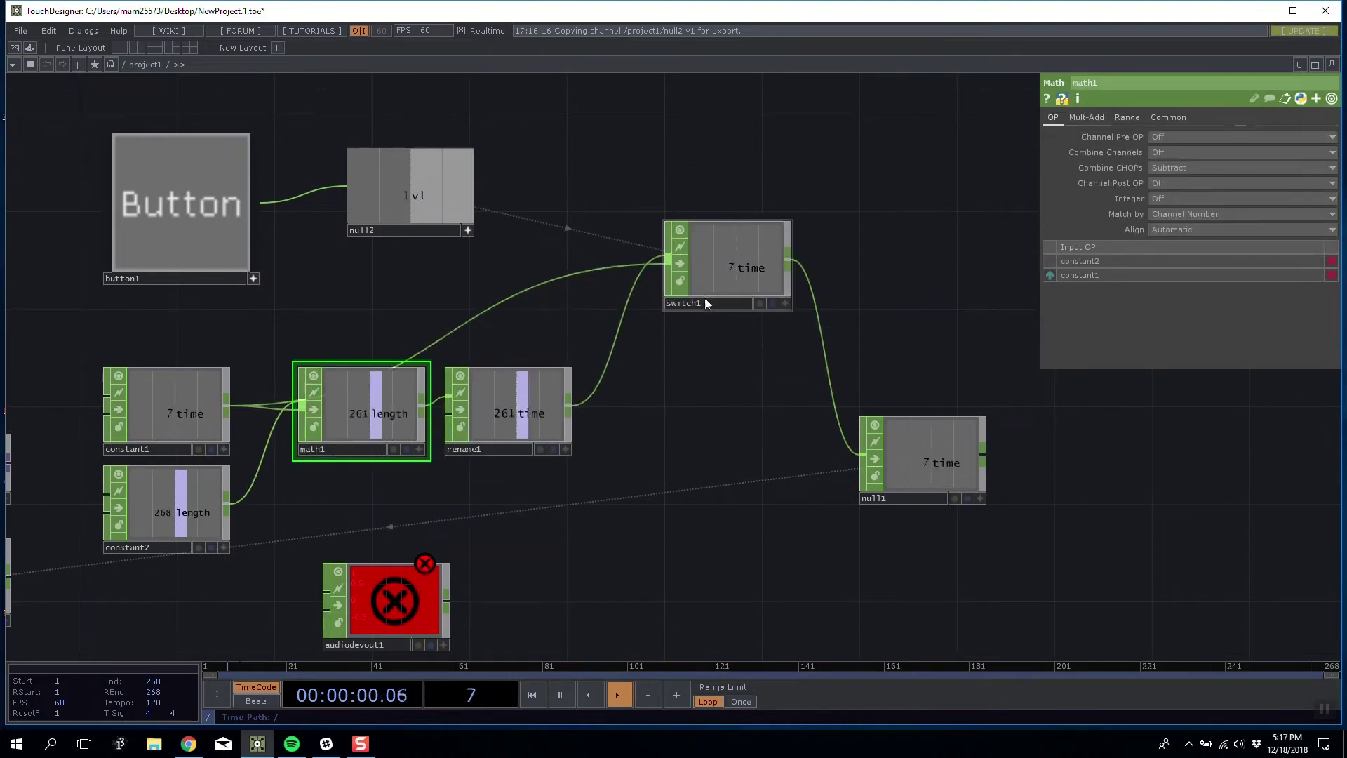
drag(738, 345, 710, 287)
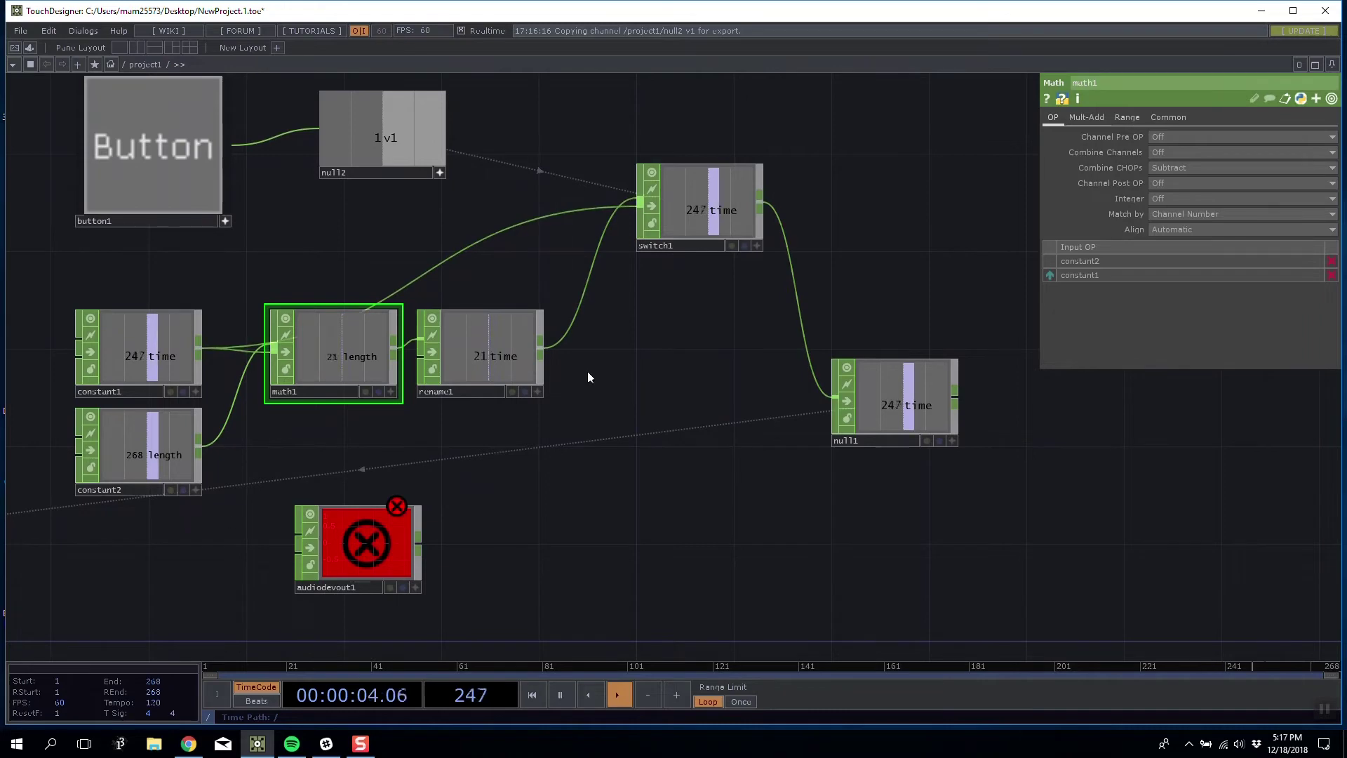
Add an Out CHOP beyond null1 and wire null1 into it
drag(638, 417, 694, 336)
scroll(696, 338, down, 3)
scroll(696, 339, up, 3)
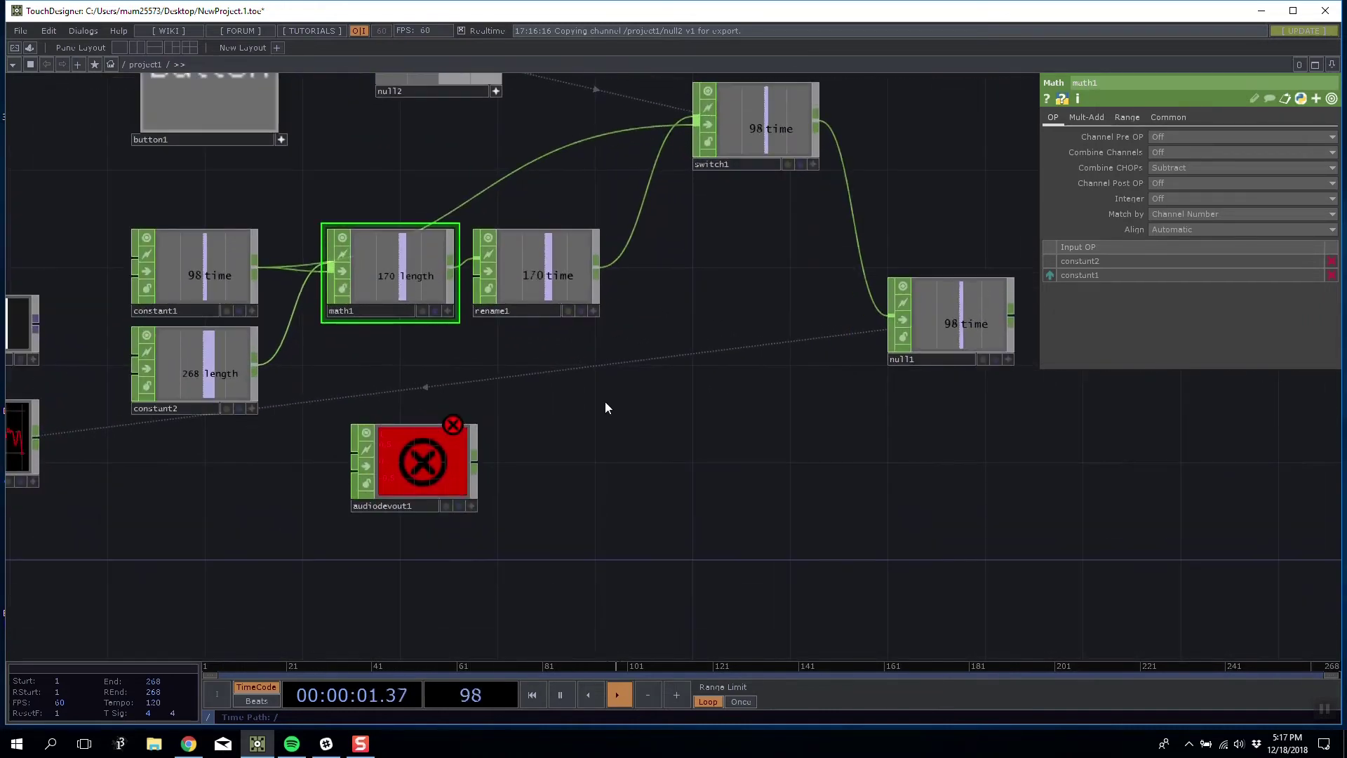
scroll(607, 408, down, 3)
drag(812, 461, 586, 477)
double_click(799, 434)
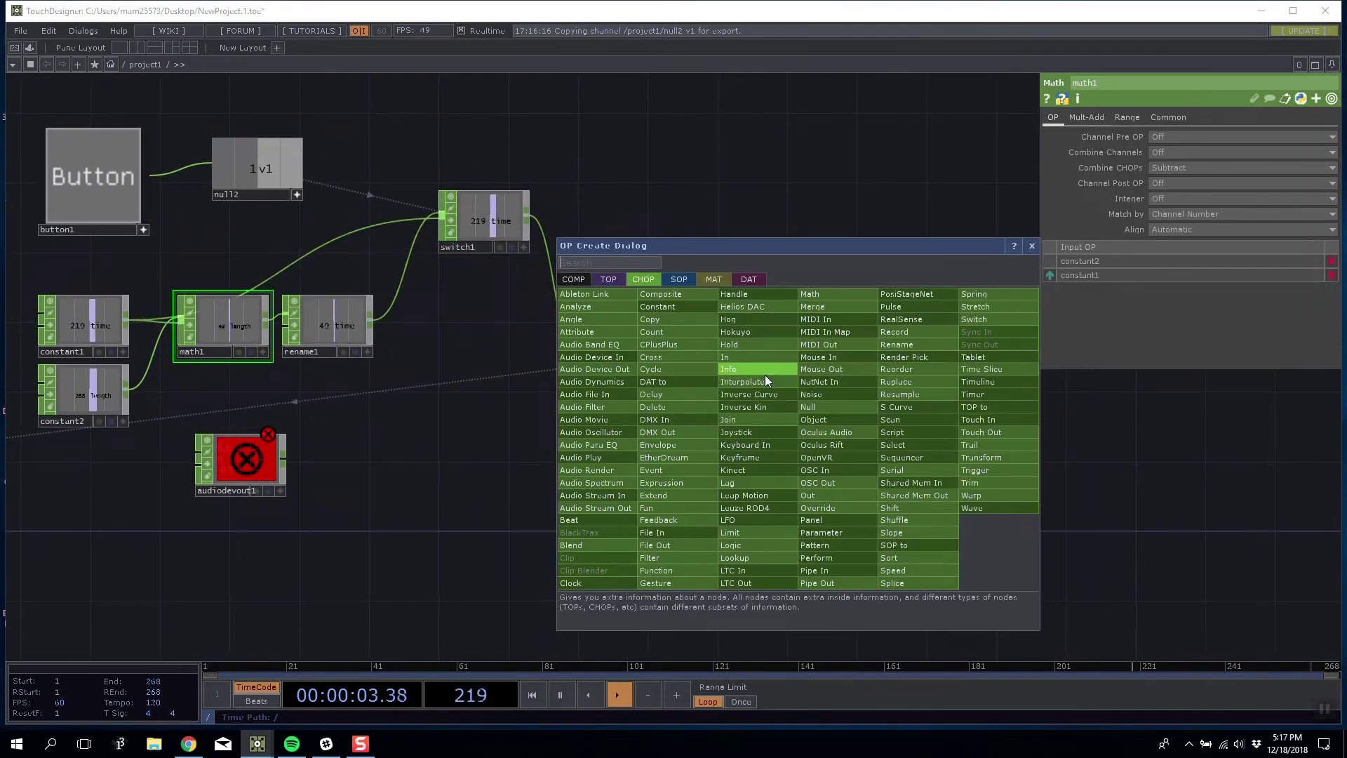
text(out)
click(828, 485)
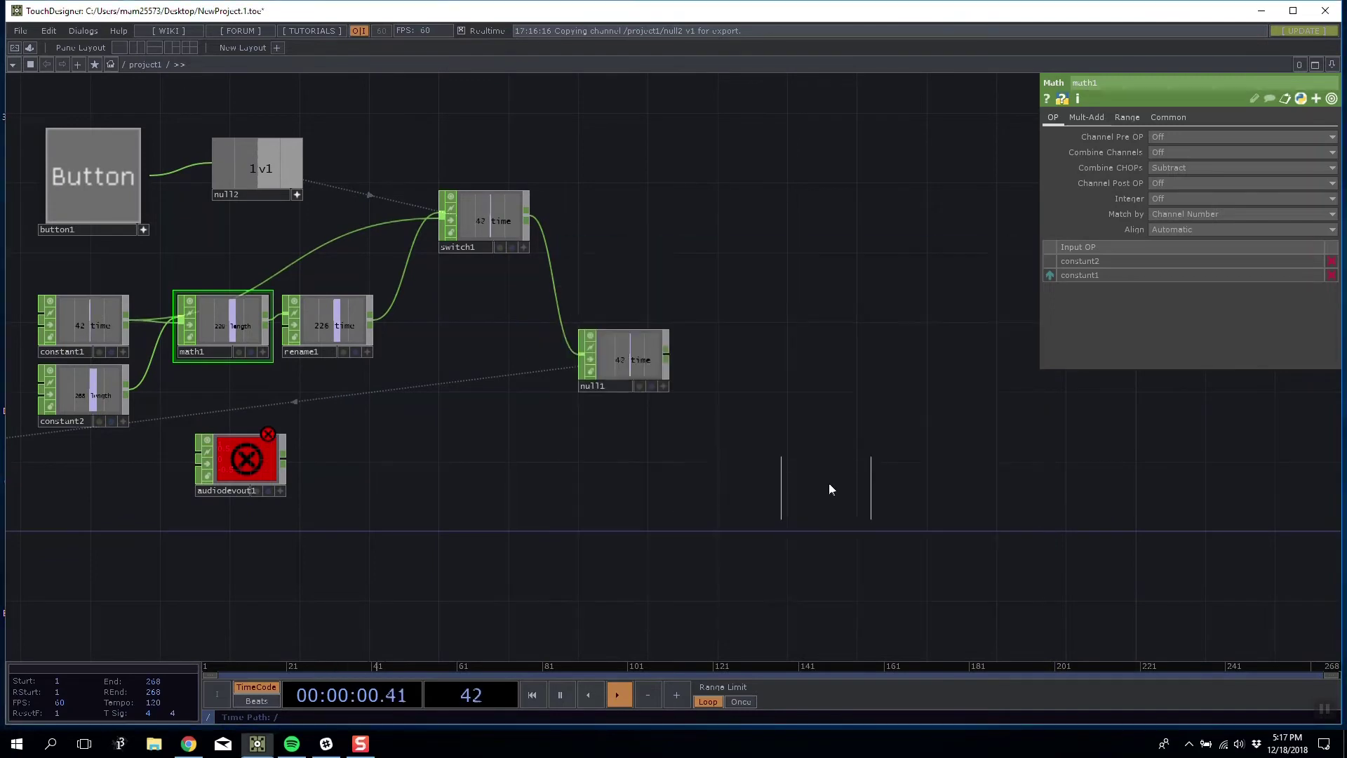
click(771, 350)
drag(667, 356, 718, 340)
Feed out1 from constant1 instead of null1, return constant1 to its place above constant2, and reposition out1
drag(742, 400, 809, 362)
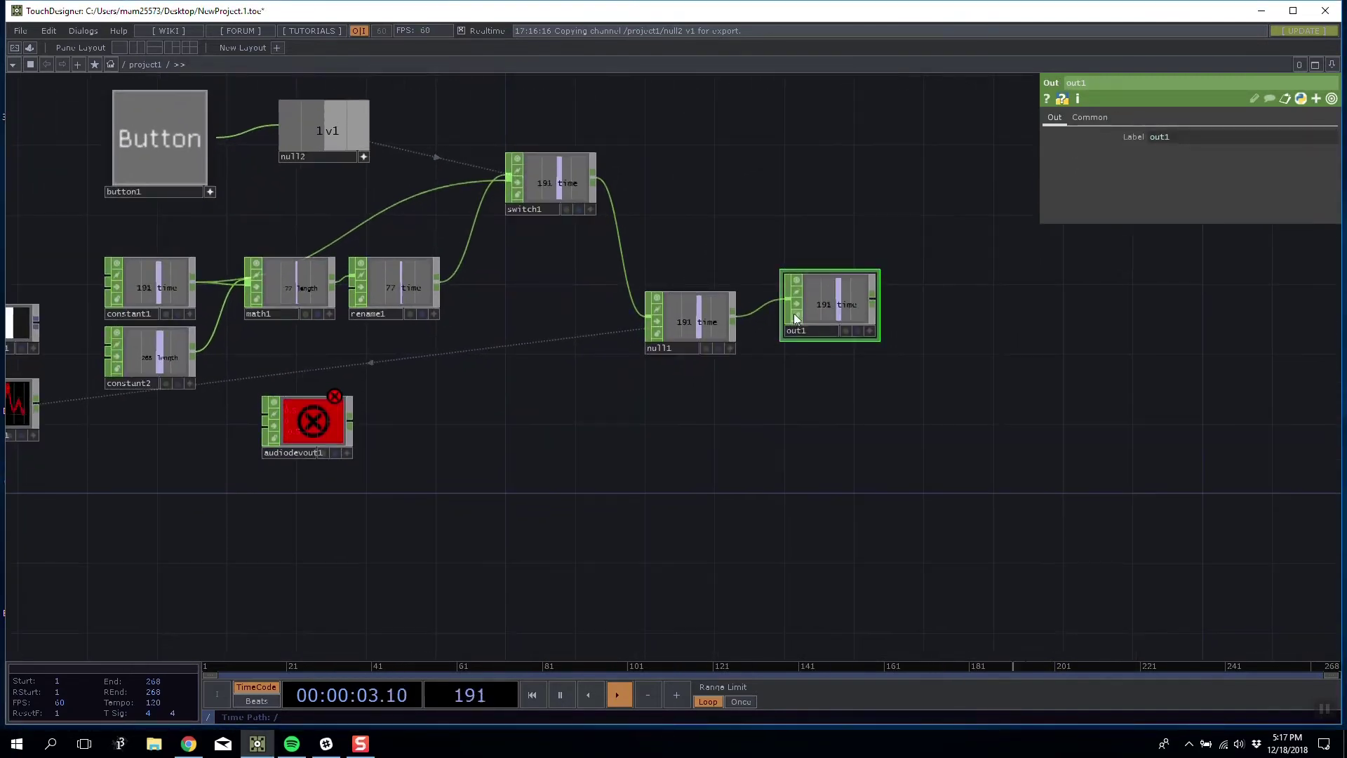
drag(793, 315, 836, 418)
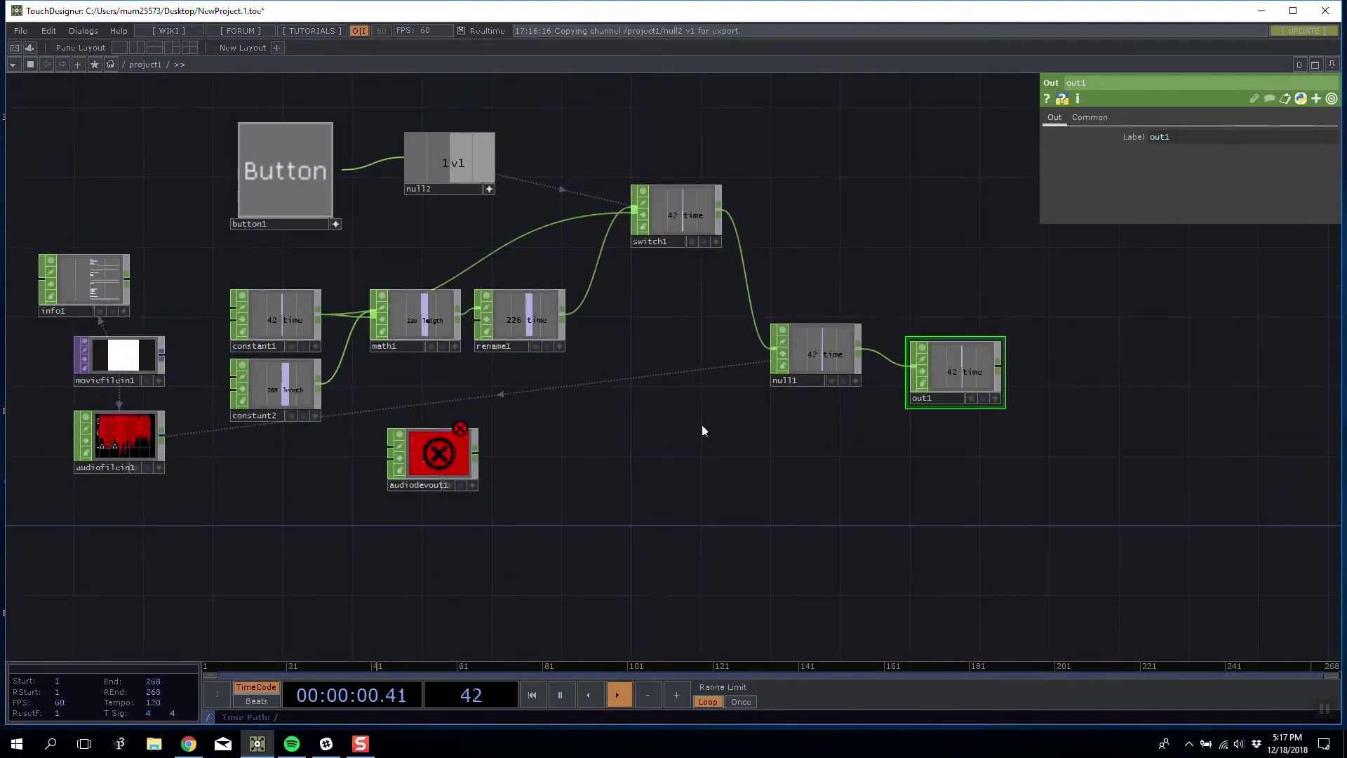
drag(950, 368, 950, 474)
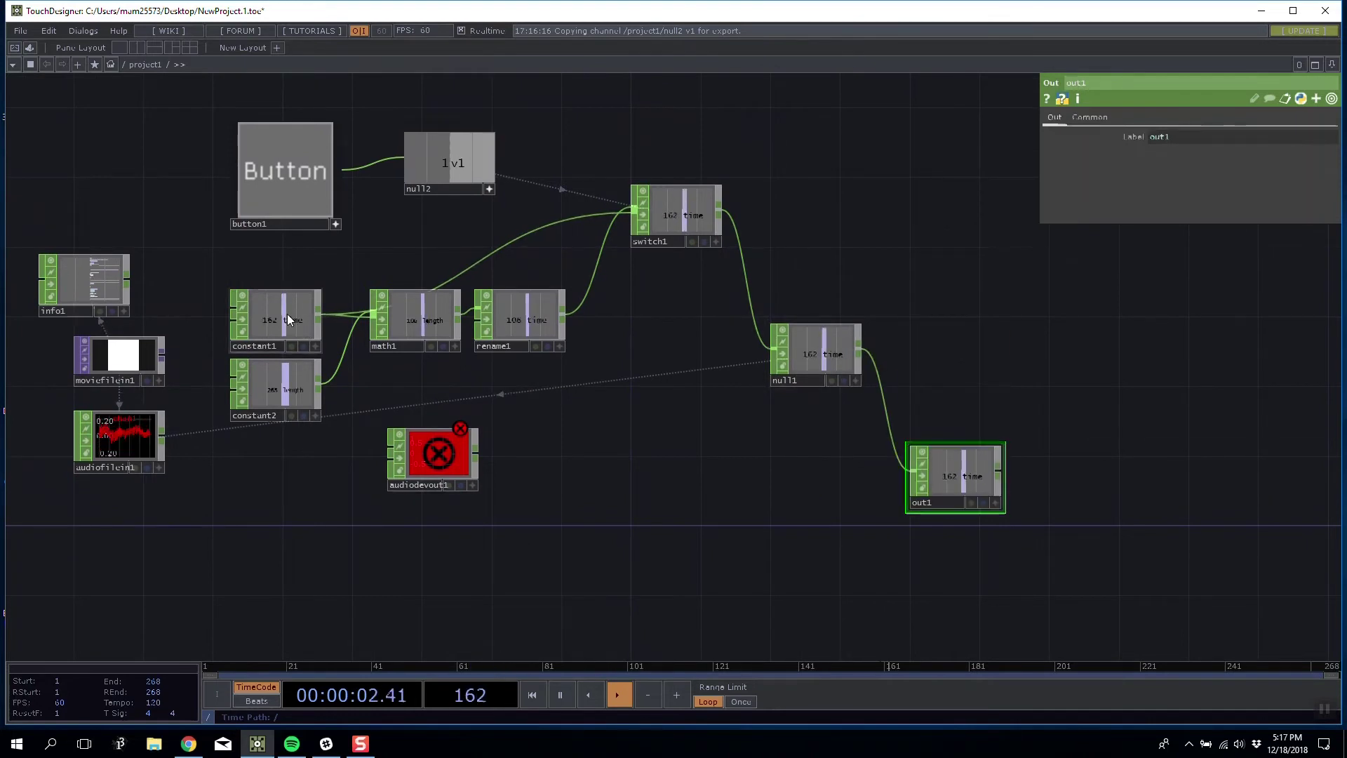
drag(288, 320, 914, 470)
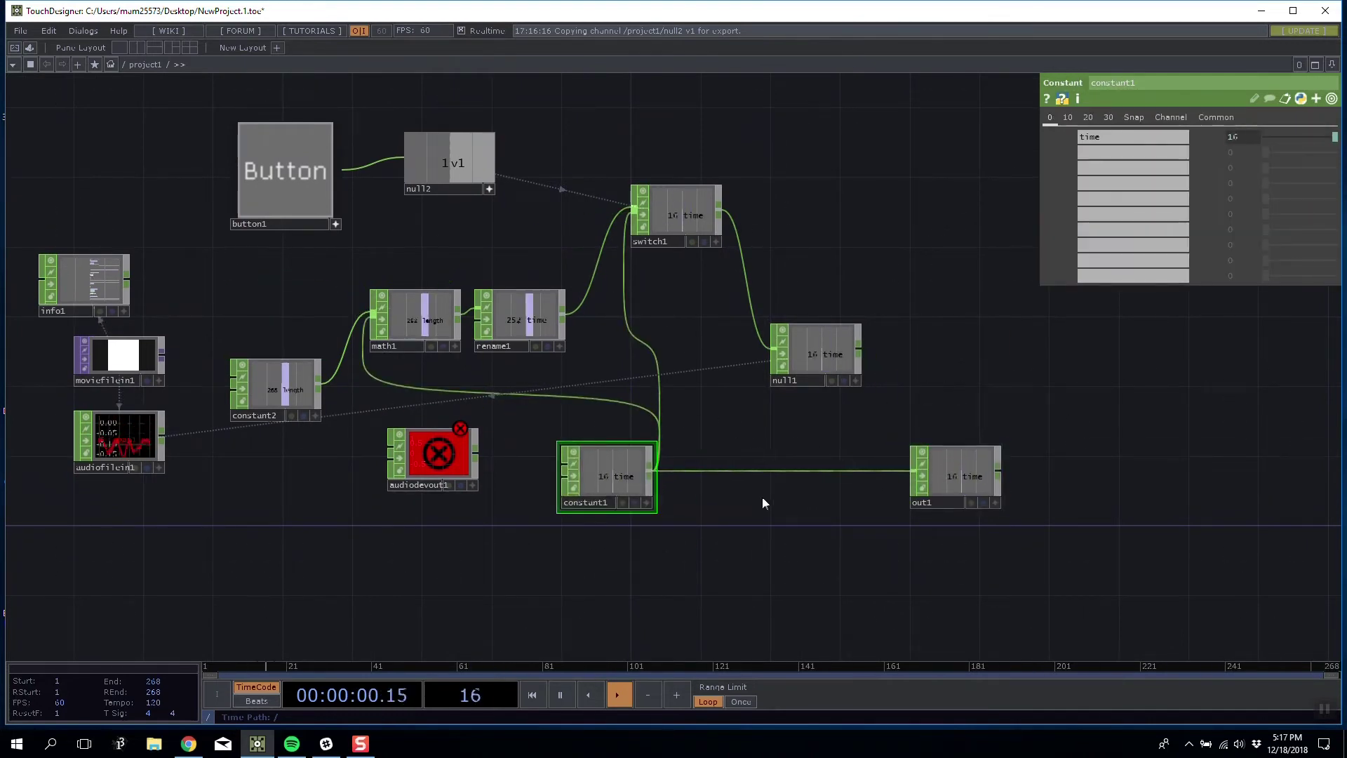
drag(595, 477, 283, 304)
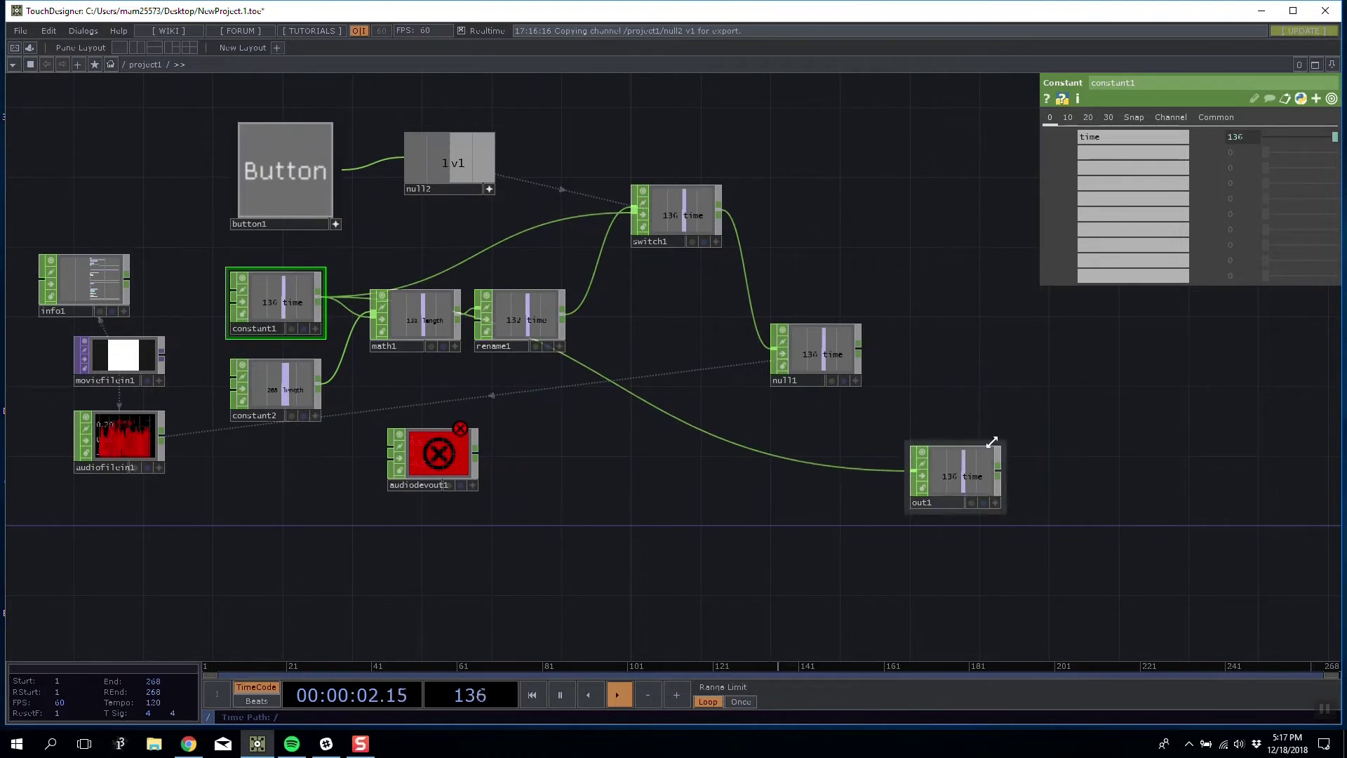
drag(992, 442, 1043, 424)
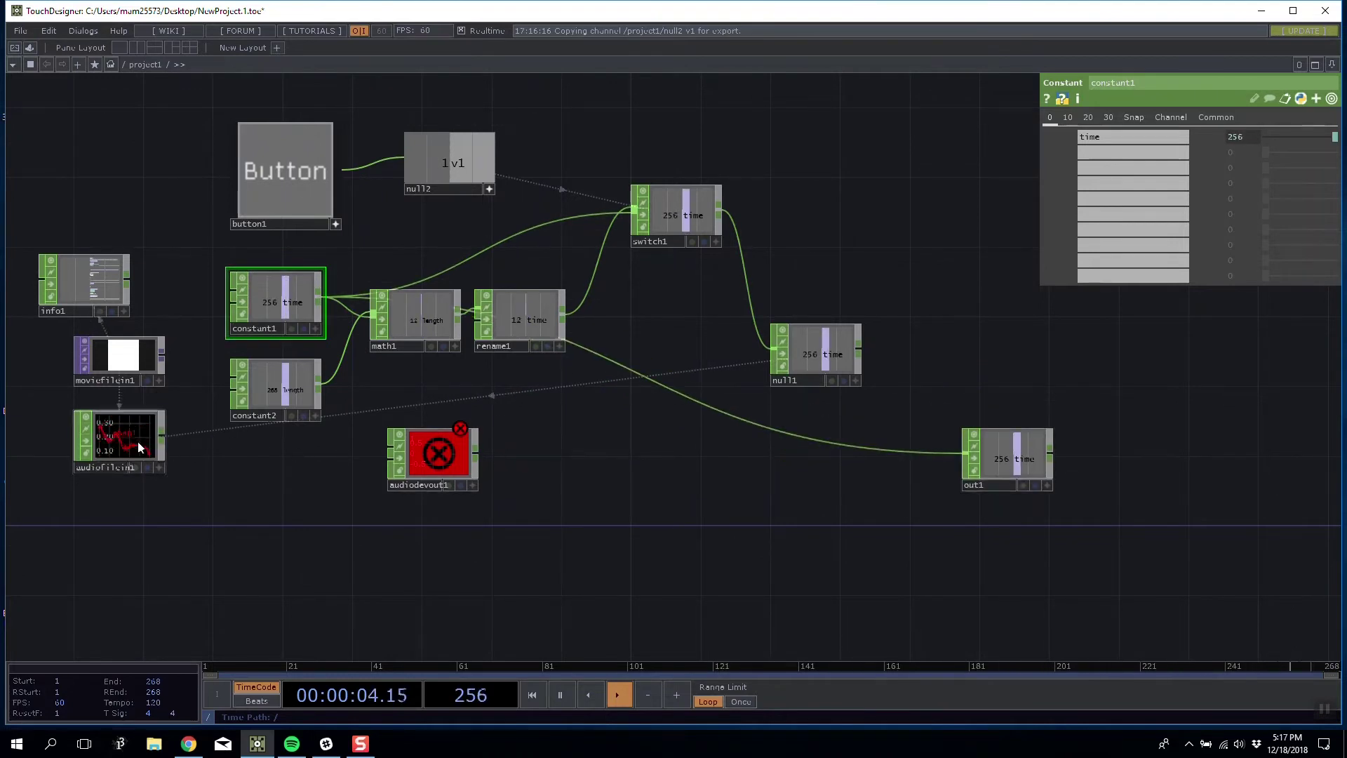
Cut audiofilein1 out of project1 and paste it at the root level beside the project1 component
drag(139, 447, 188, 521)
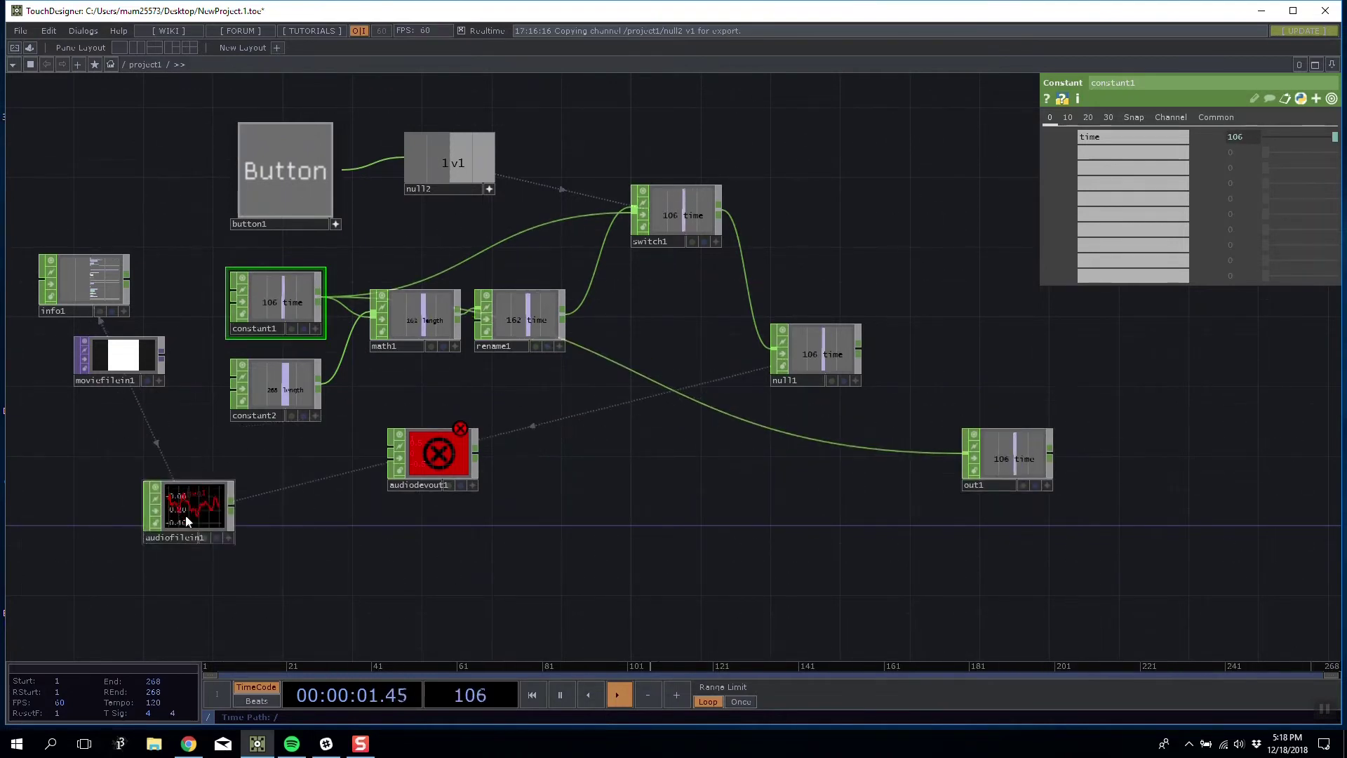
key(Delete)
scroll(596, 519, down, 10)
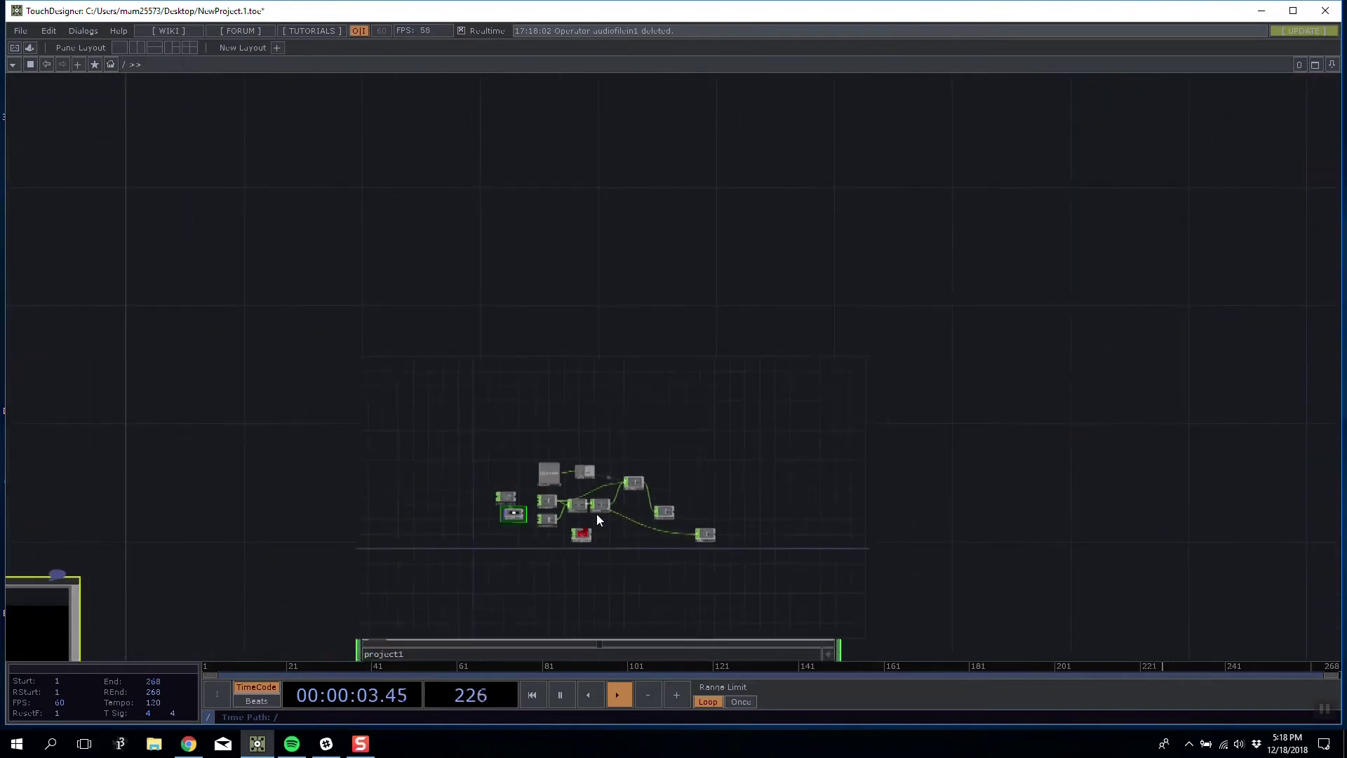
drag(947, 484, 575, 192)
key(ctrl+v)
drag(736, 343, 618, 491)
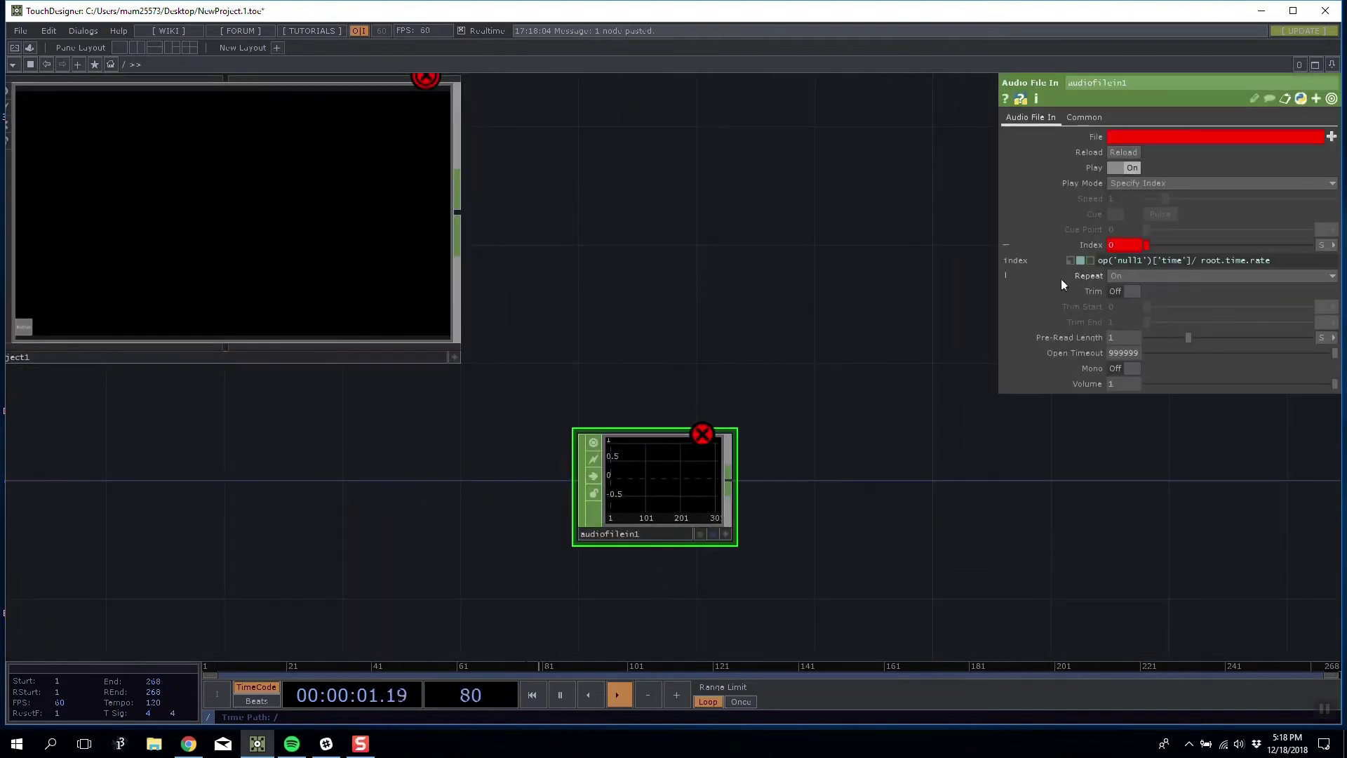
Set the Index expression of audiofilein1 to op('project1/null1')['time']/ root.time.rate
click(1121, 262)
text(../)
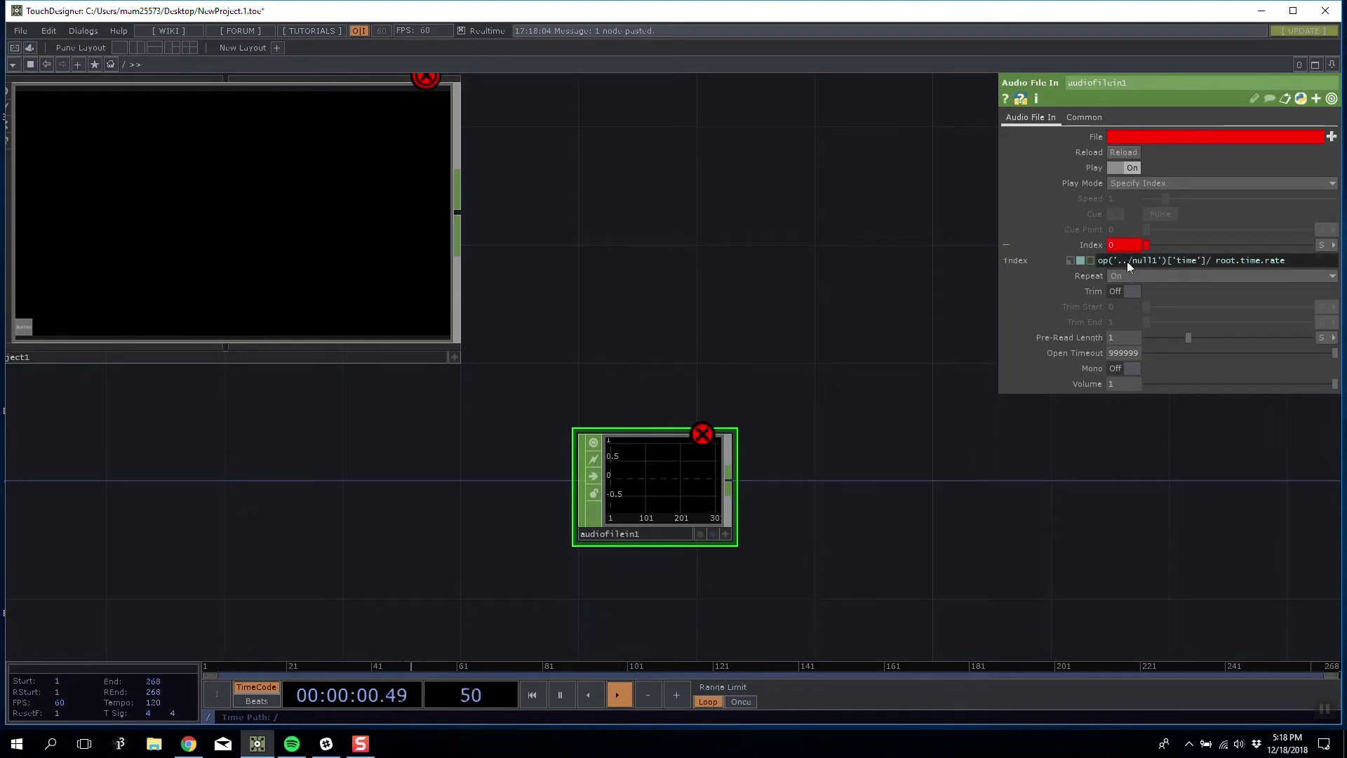
text(project1)
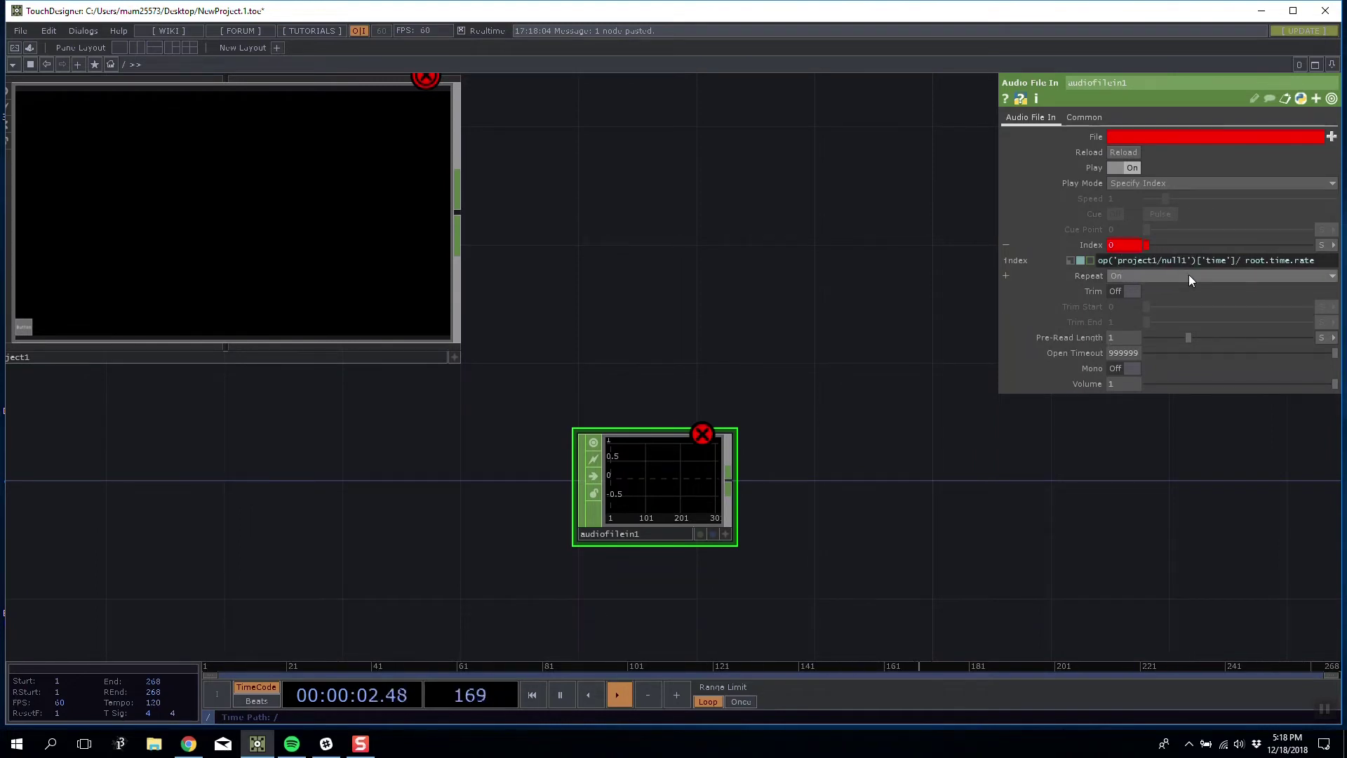
key(Return)
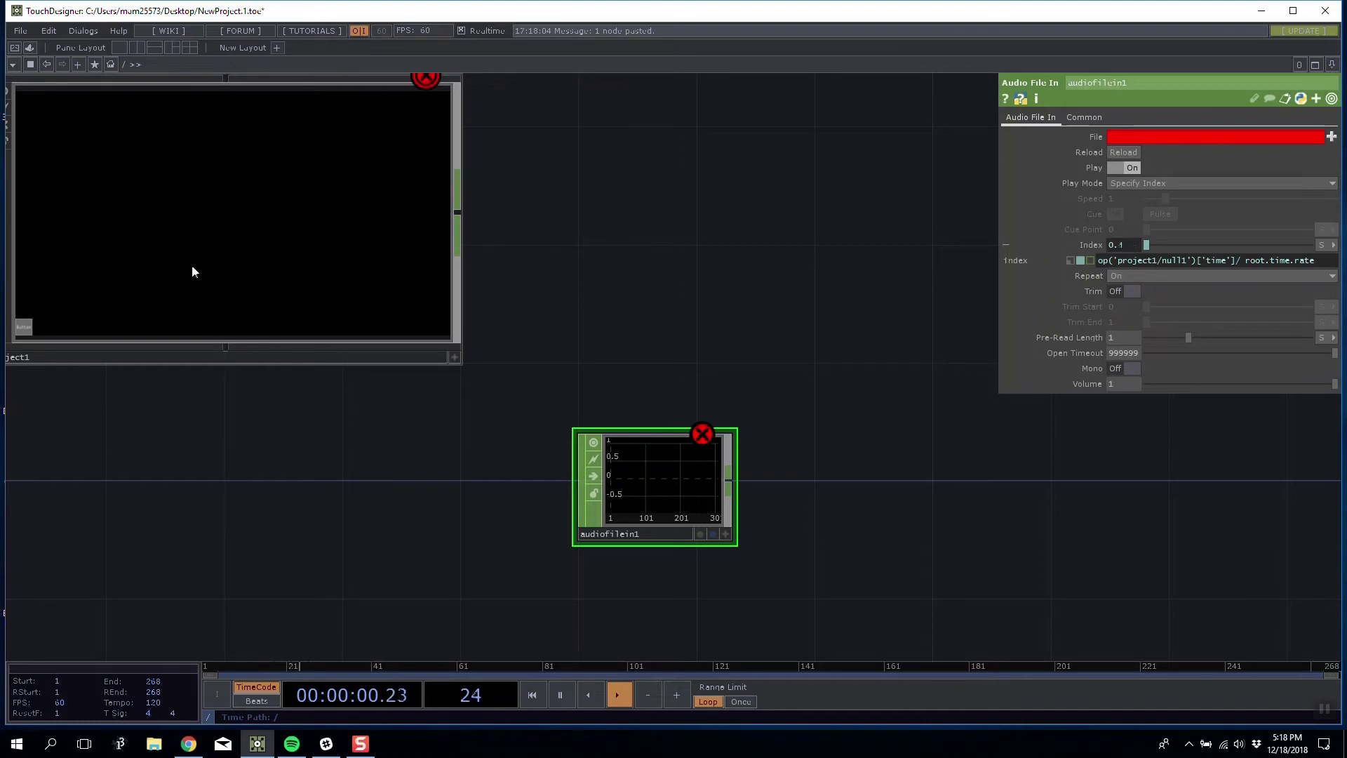
Add a Null CHOP on project1's CHOP output and align it closely above audiofilein1
right_click(469, 208)
right_click(460, 210)
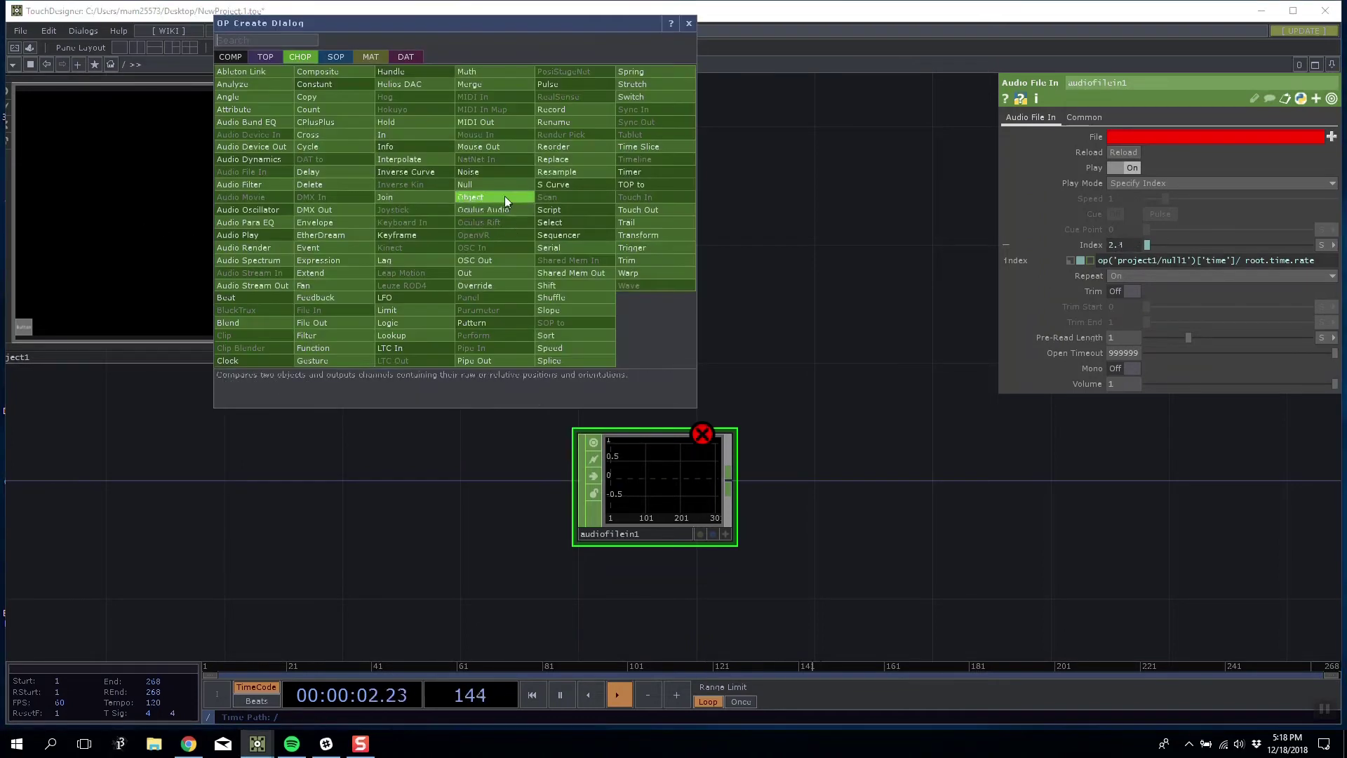
click(498, 186)
click(669, 203)
click(684, 468)
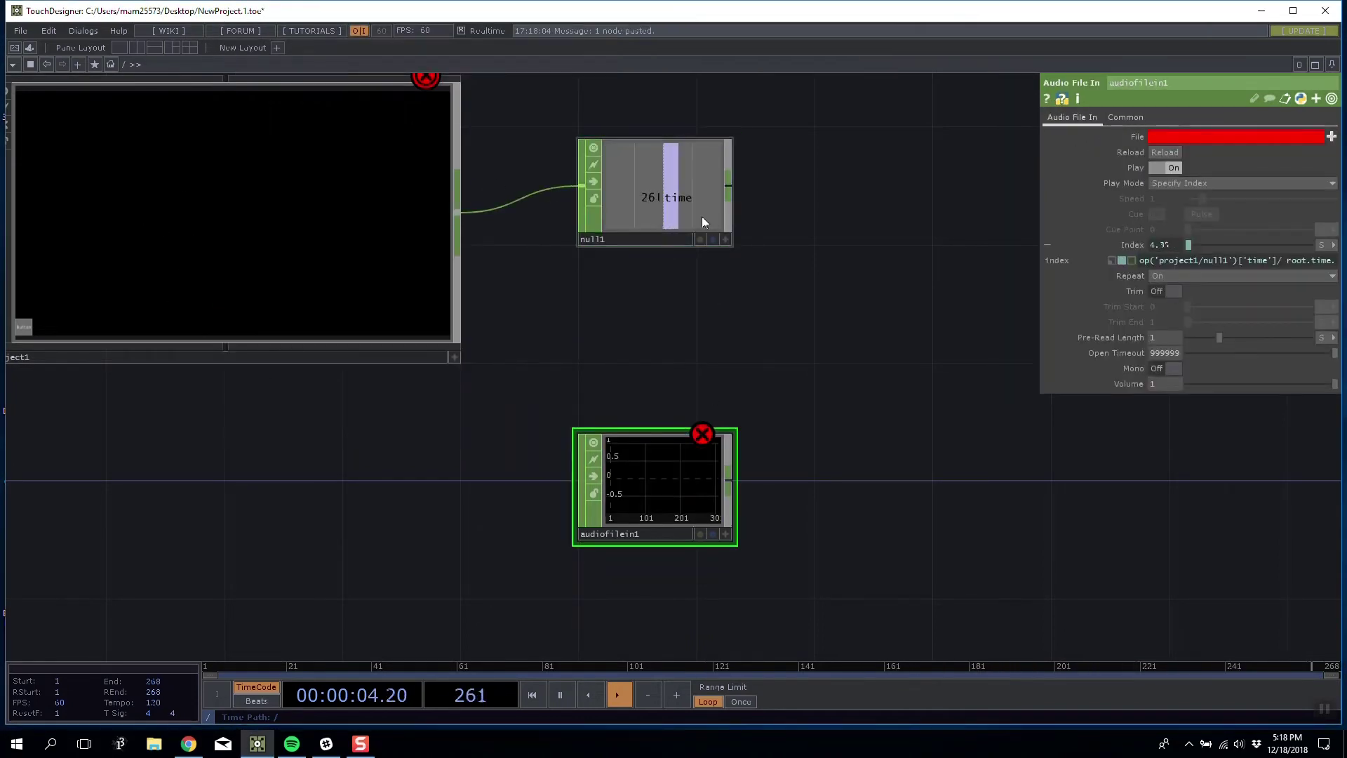
drag(702, 218, 688, 243)
drag(672, 496, 672, 436)
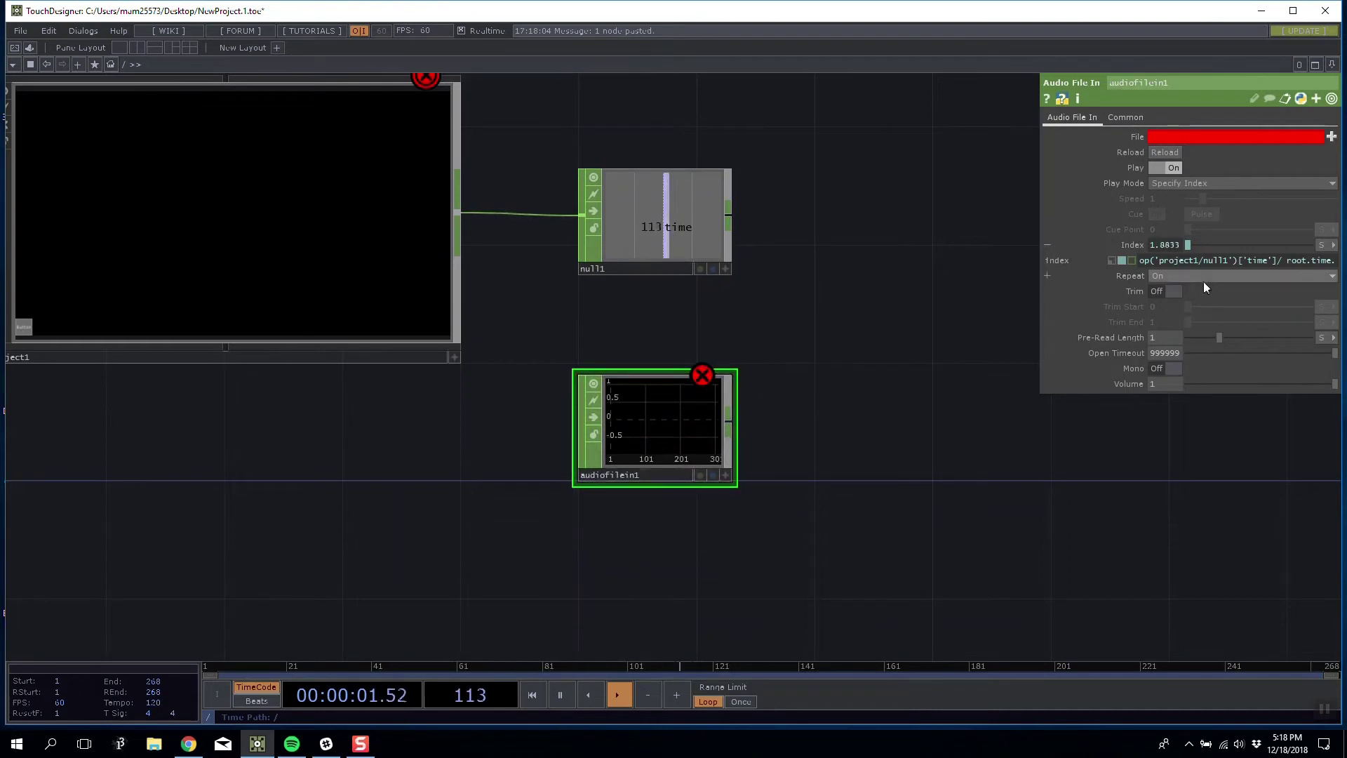
Point audiofilein1's Index expression to op('null1')['time']/ root.time.rate and add the project1 path before moviefilein1 in its File expression
drag(1203, 261, 1156, 267)
key(BackSpace)
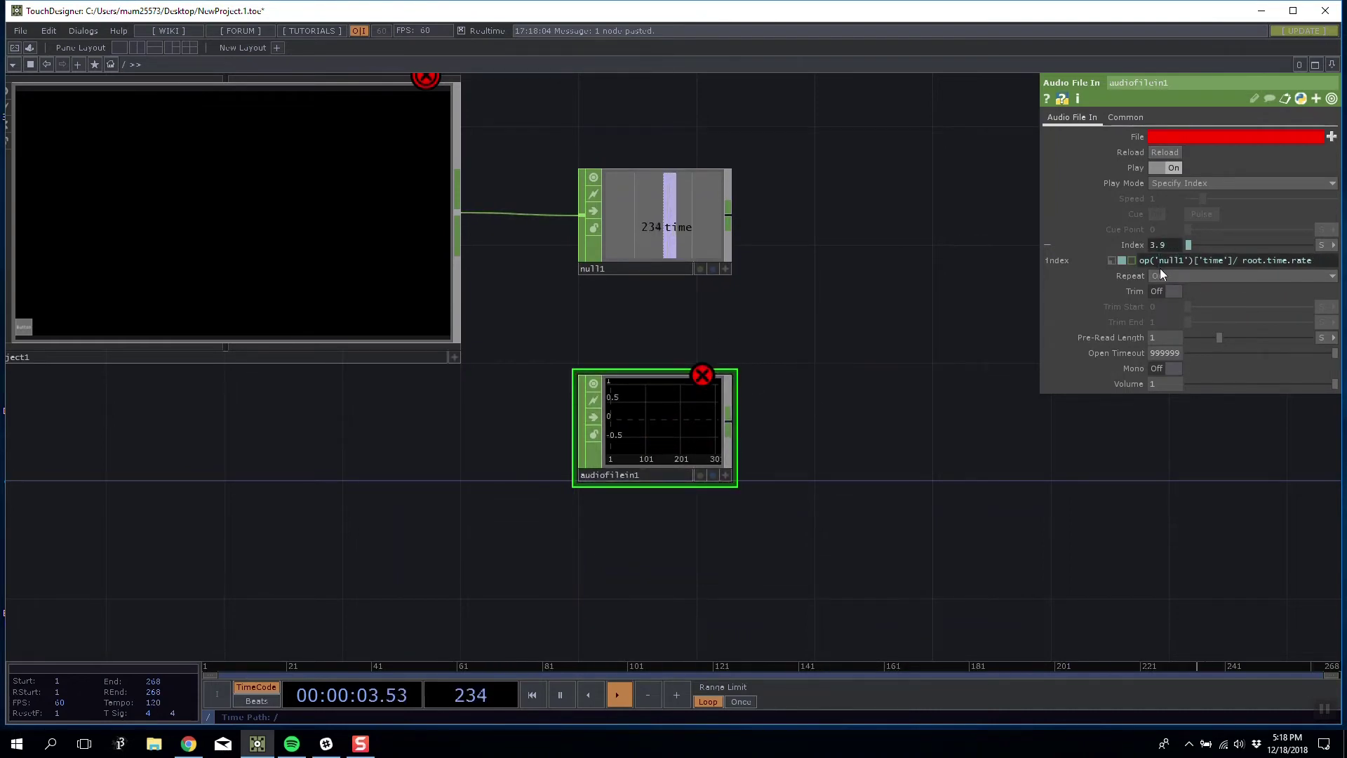
click(1171, 138)
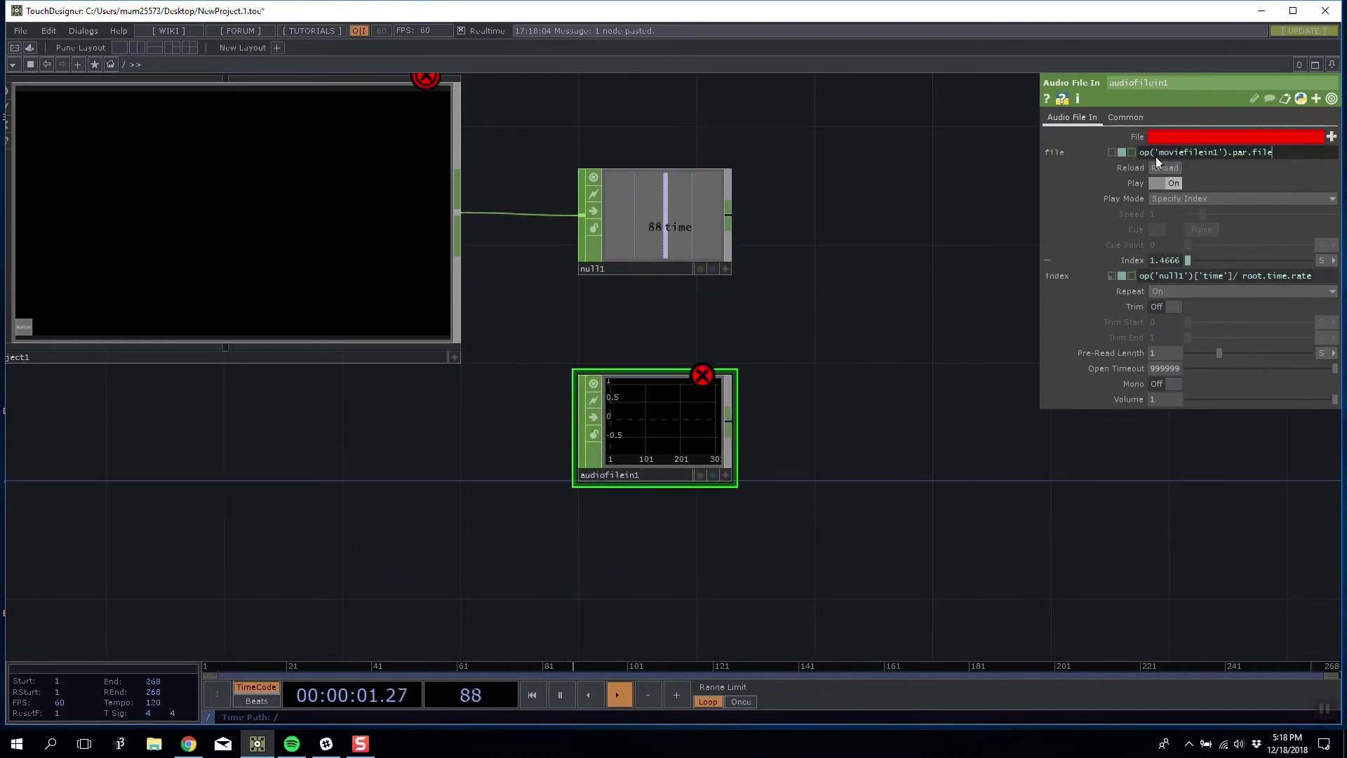
click(1160, 154)
text(/project1)
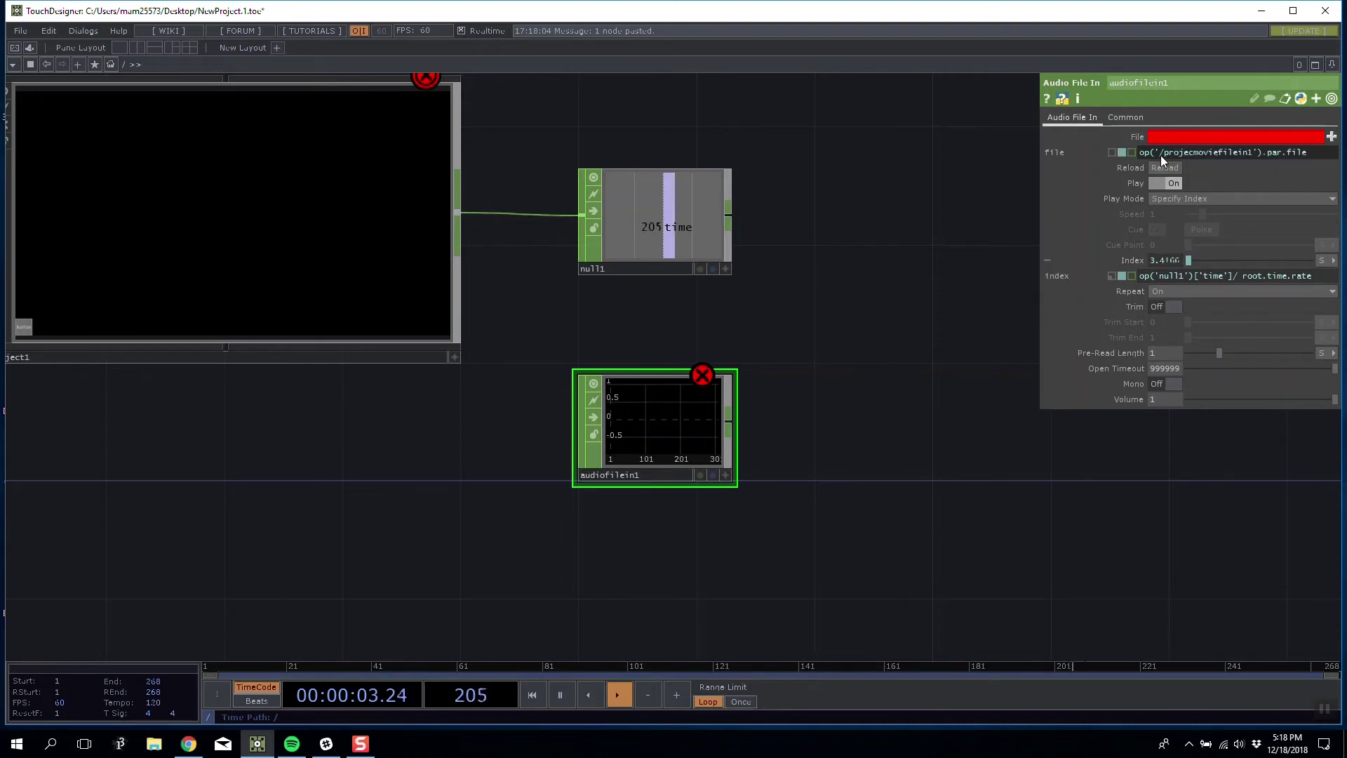
key(BackSpace)
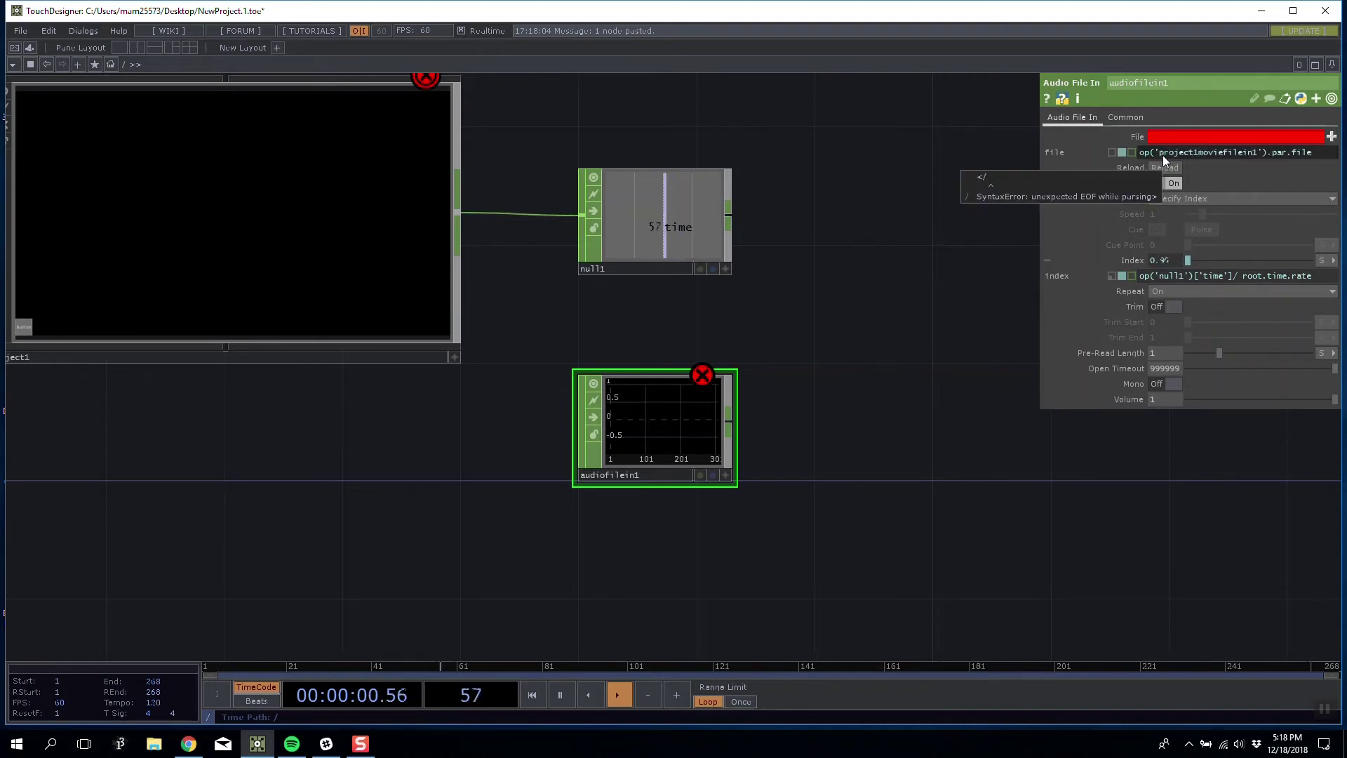
key(Return)
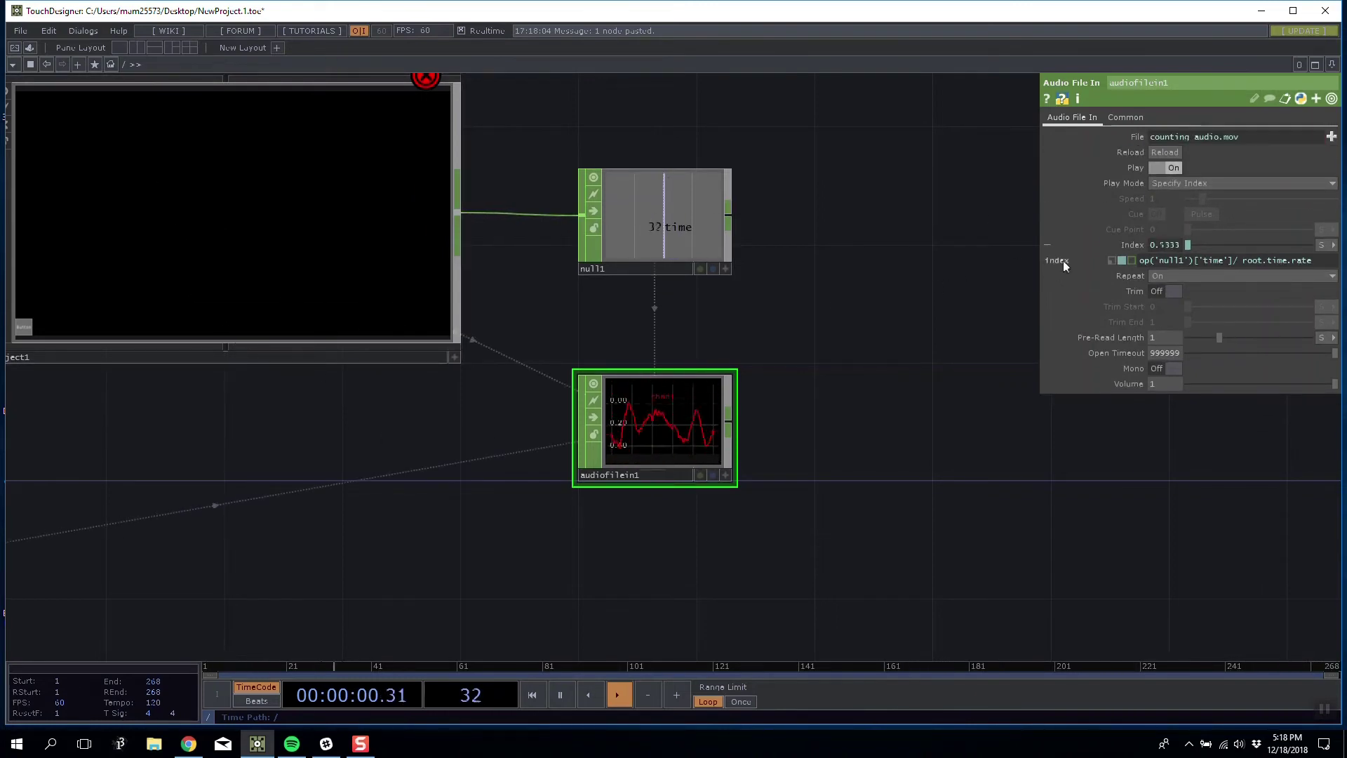
Play the timeline in reverse and forward again to check how audiofilein1 follows null1
click(686, 217)
click(691, 423)
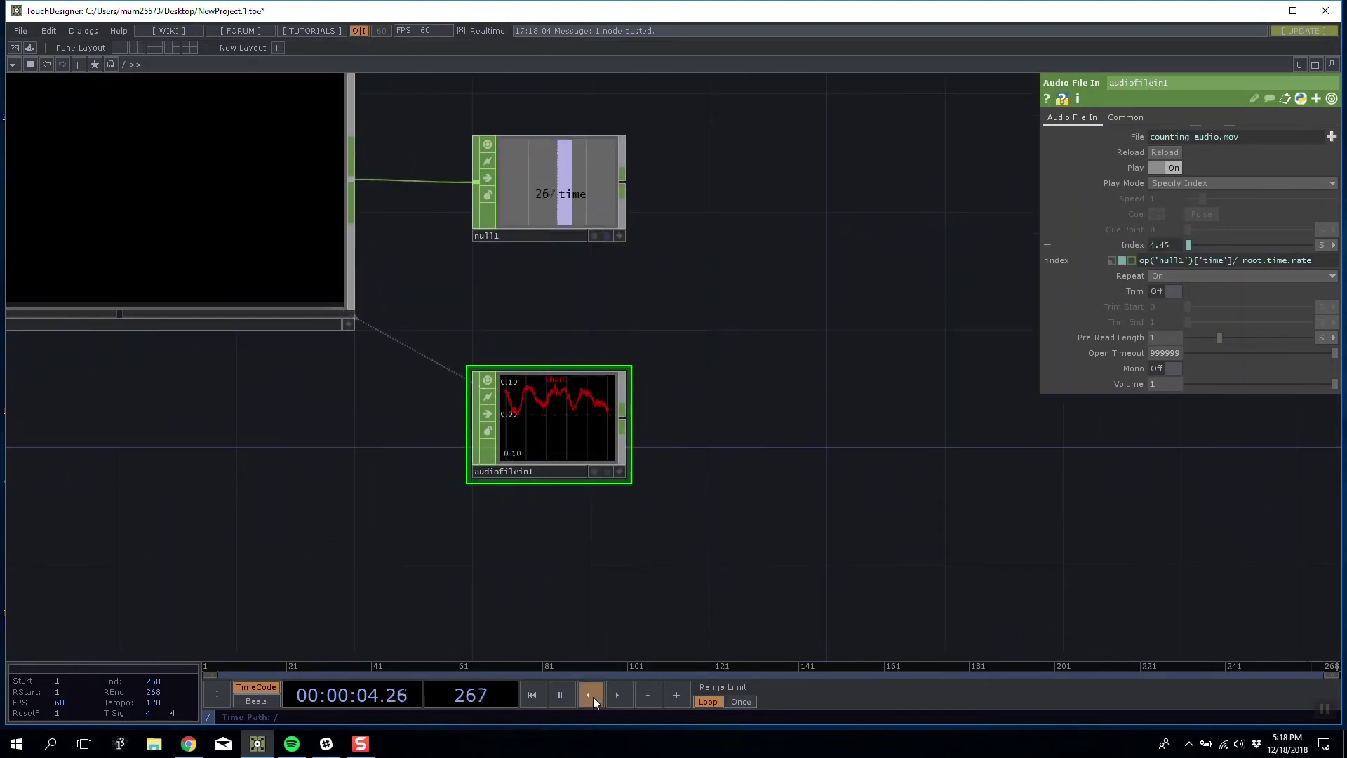
click(589, 694)
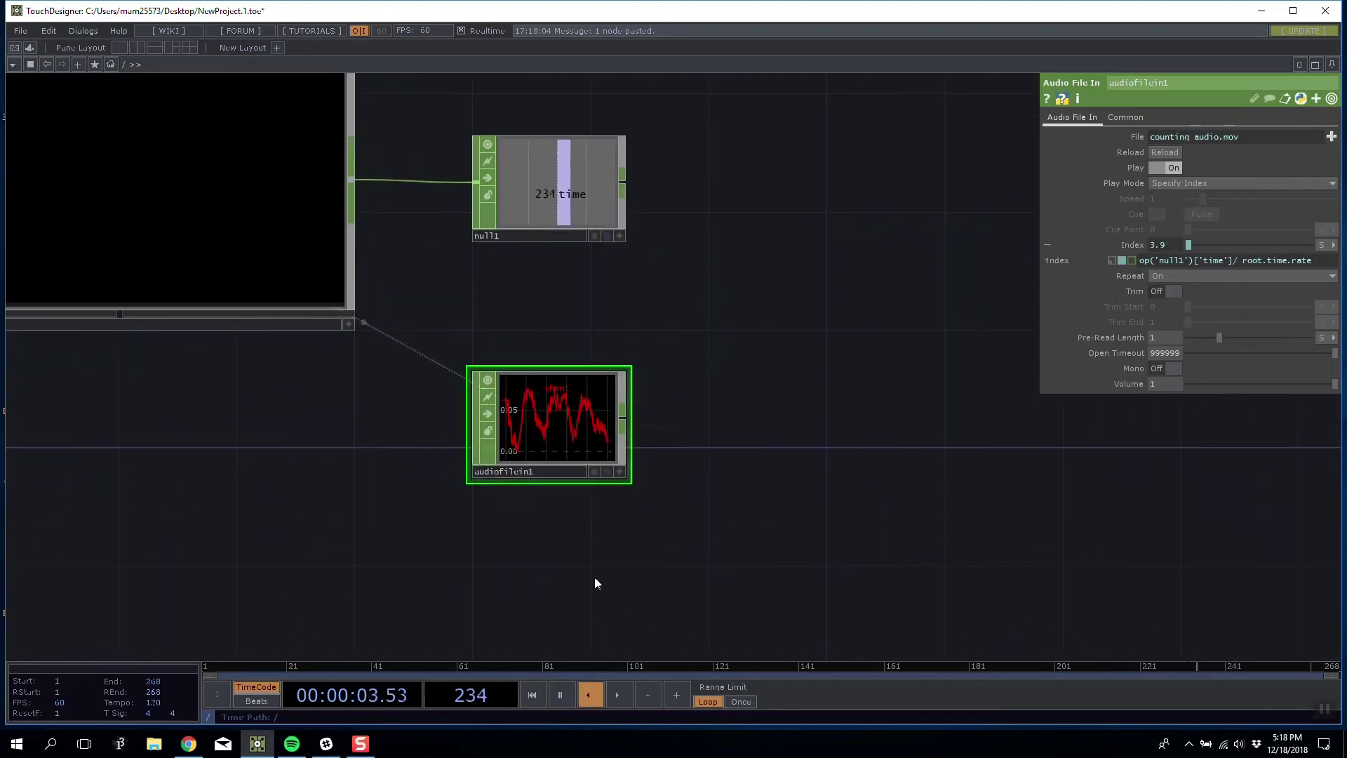
click(617, 694)
Add a component time to the project1 container
right_click(237, 242)
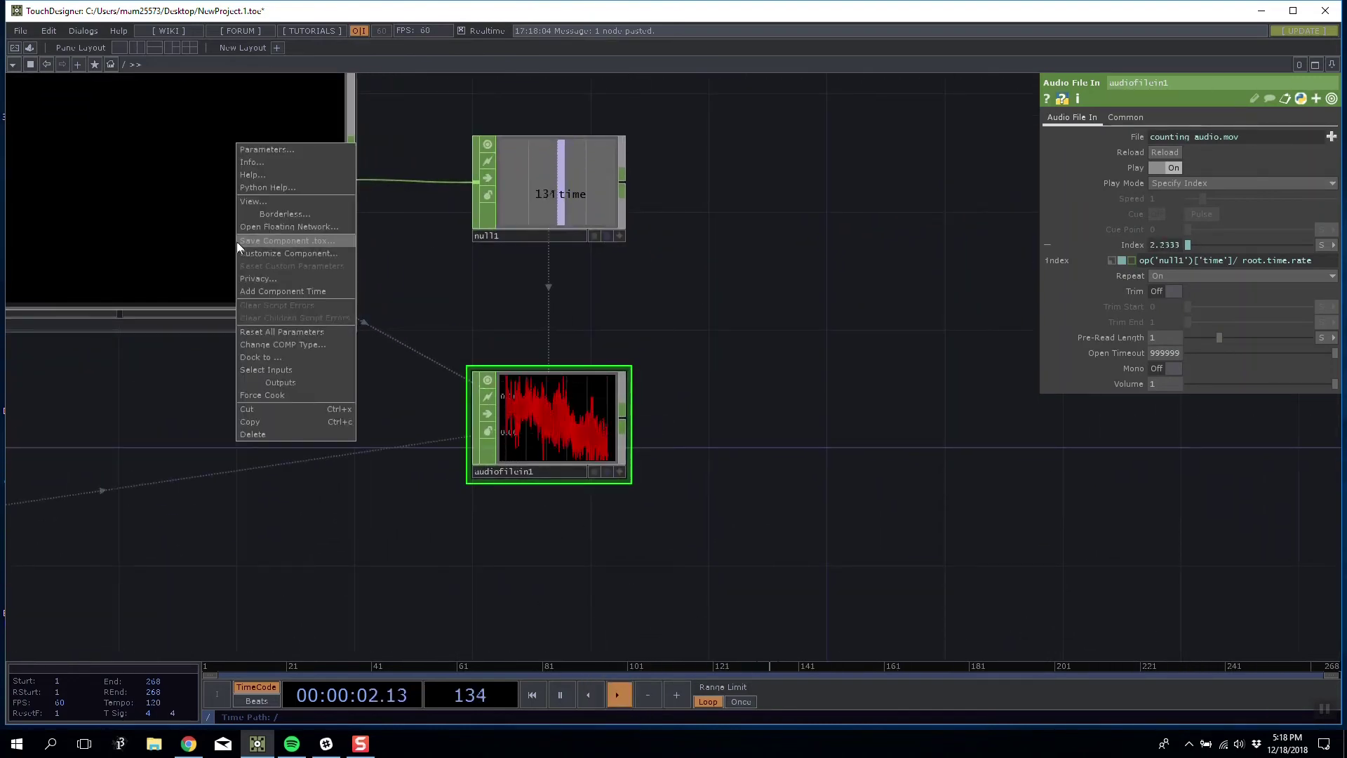
click(283, 291)
drag(192, 386, 529, 475)
click(431, 295)
Enter project1's network and delete its Audio Device Out node audiodevout1
key(i)
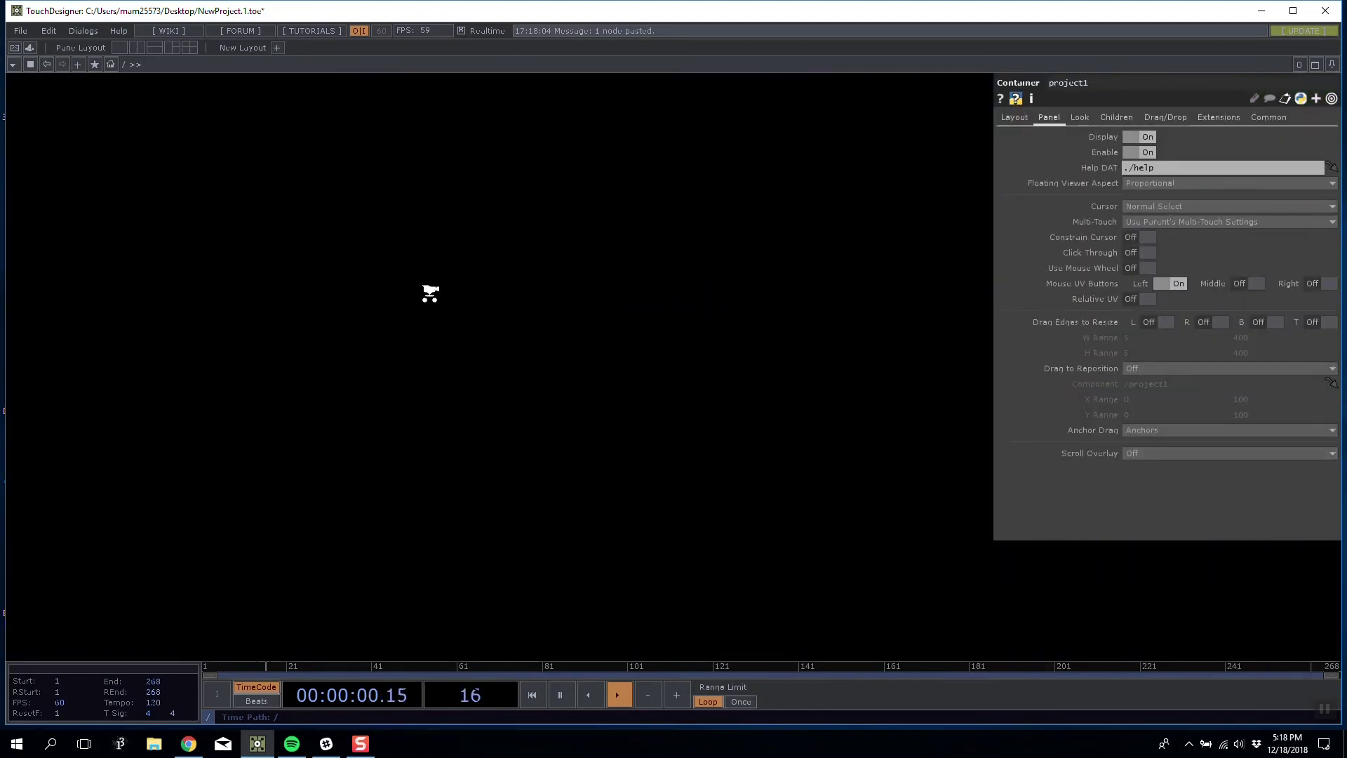
key(p)
click(502, 423)
key(Delete)
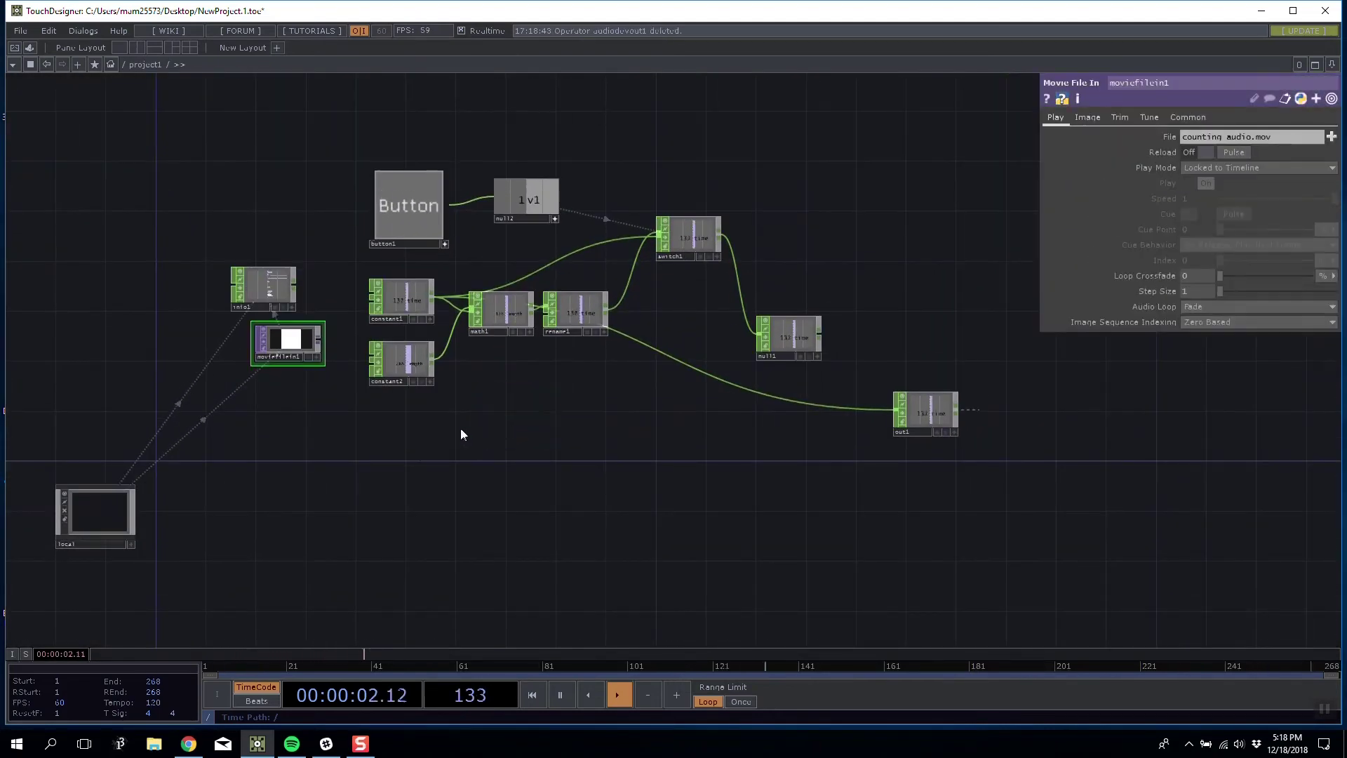
Make project1's timeline run independently and set its End frame to 268
click(25, 656)
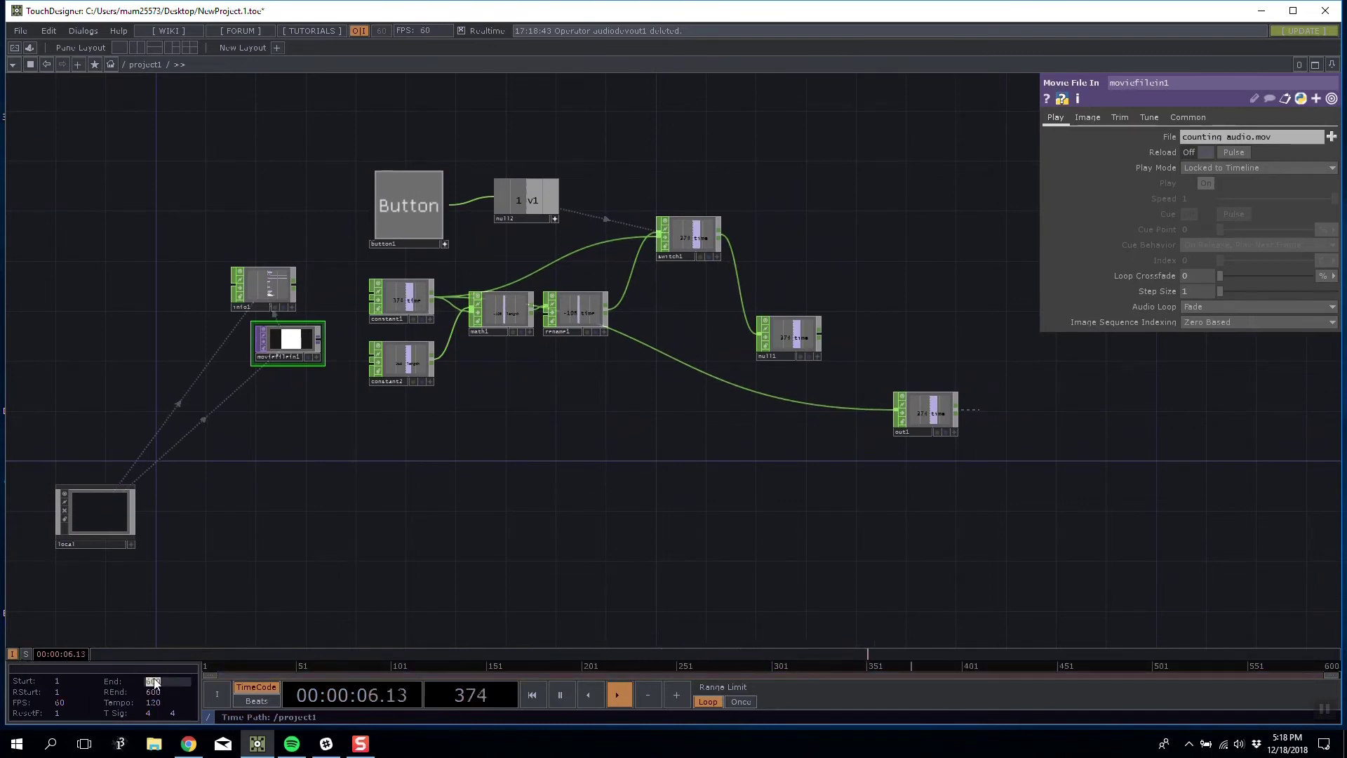
click(154, 682)
text(268)
key(Return)
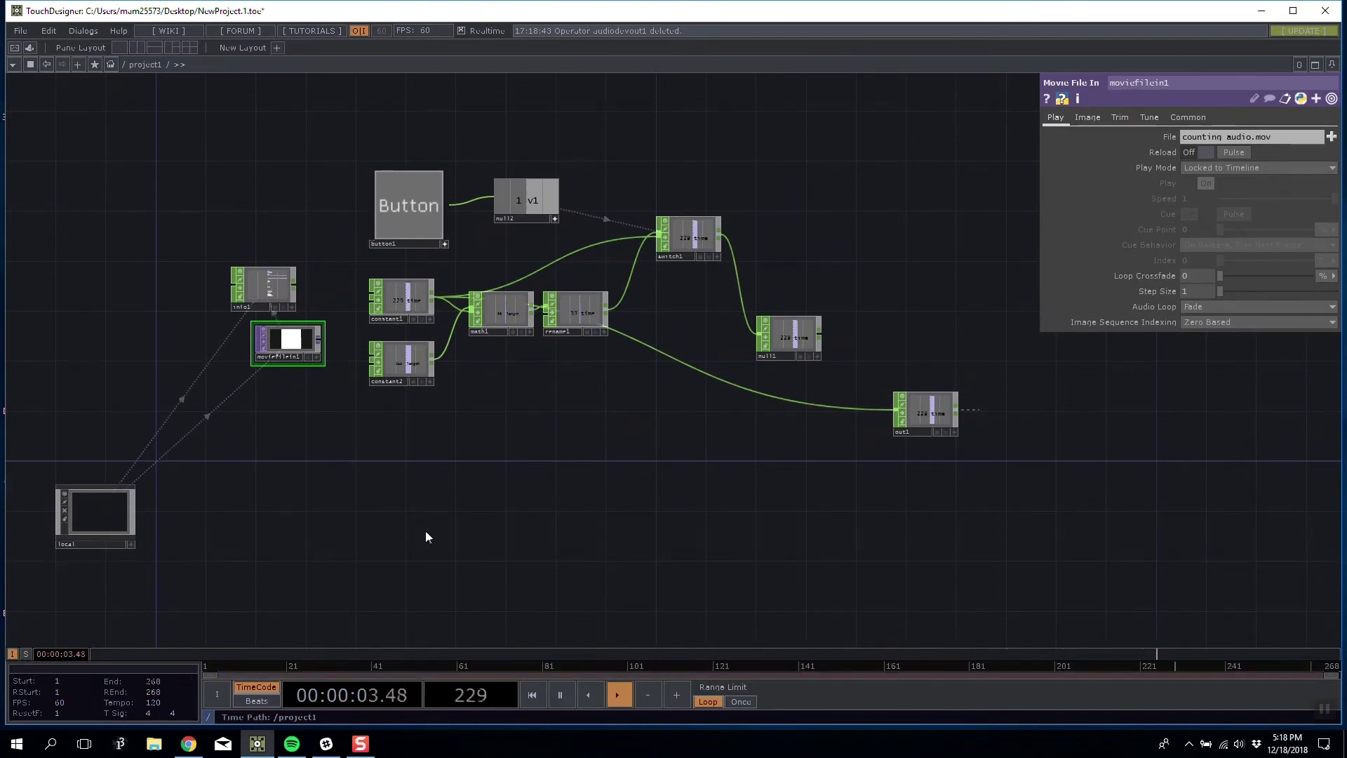
drag(241, 381, 162, 459)
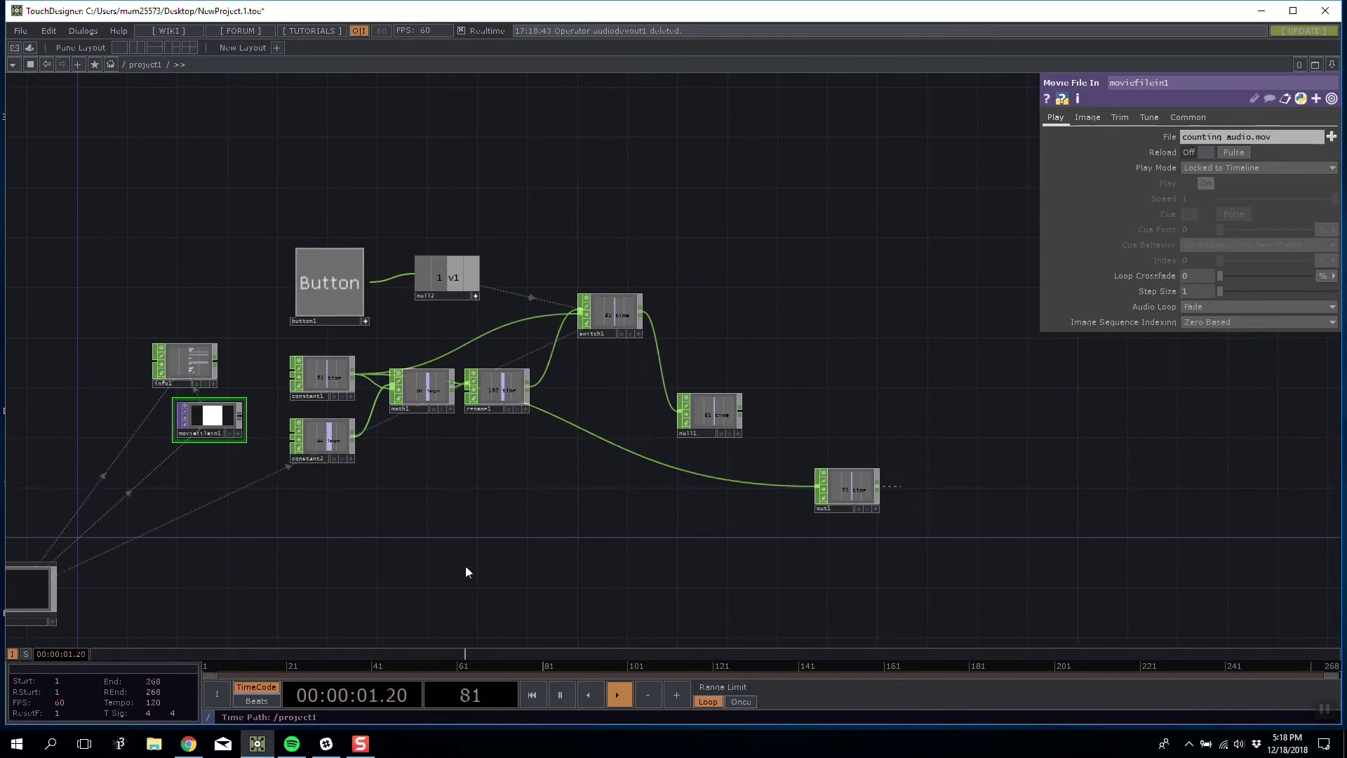
Return to the root network and move audiofilein1 slightly further down, keeping it aligned under null1
scroll(469, 572, down, 10)
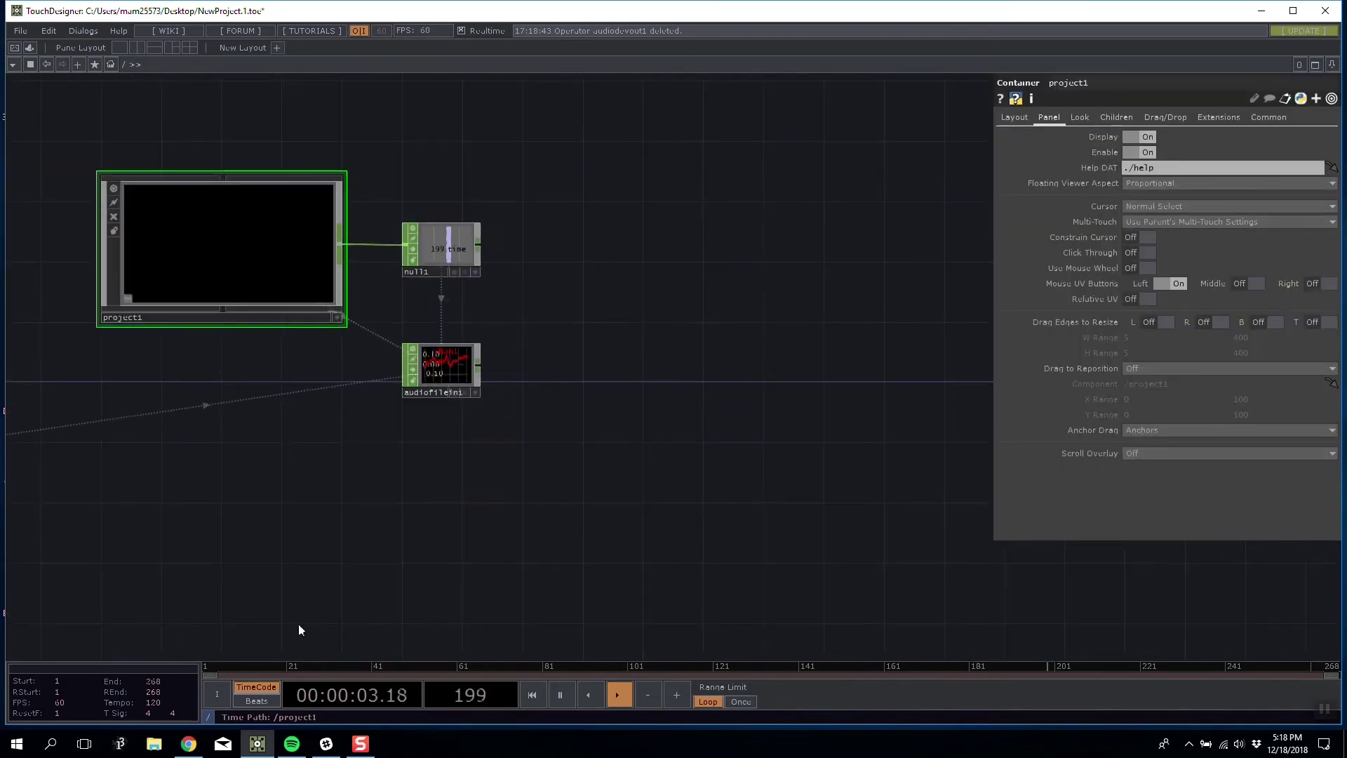
drag(498, 580, 629, 641)
drag(578, 424, 533, 469)
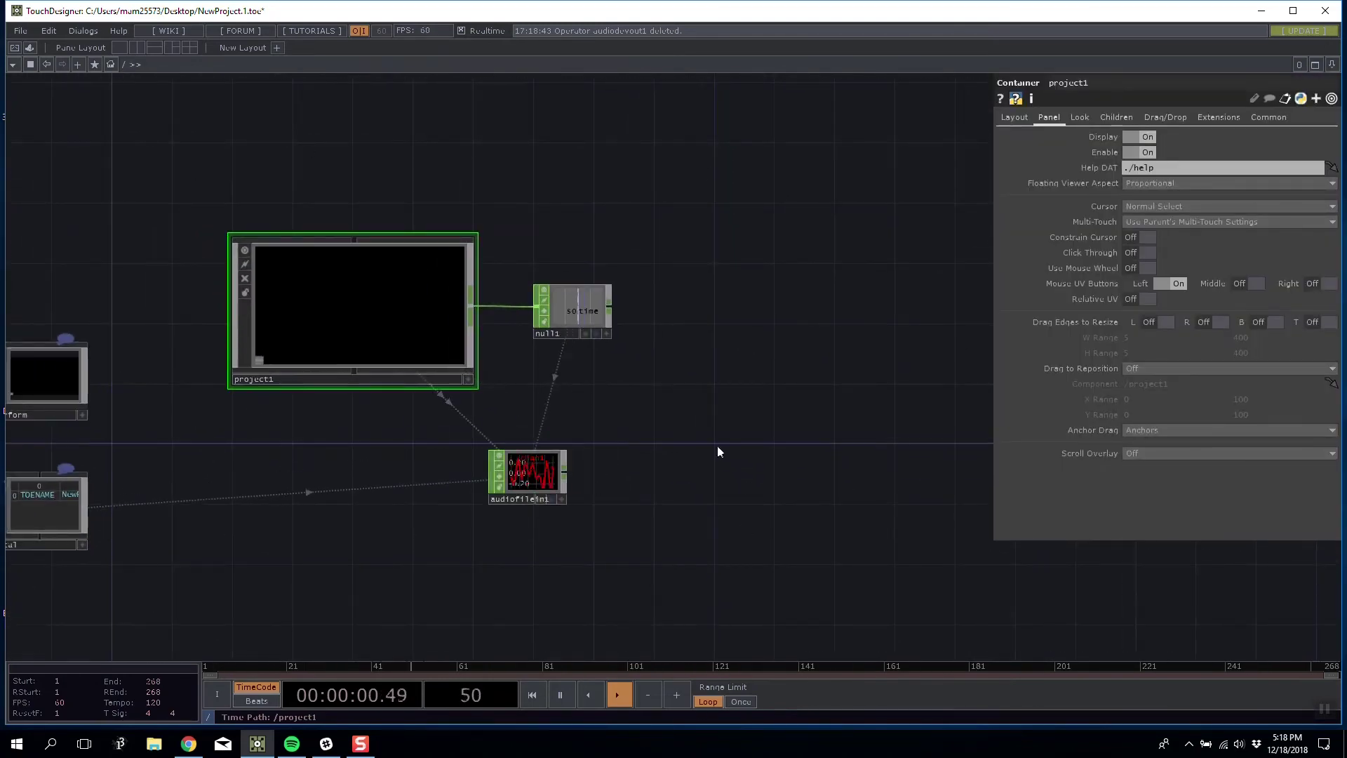
scroll(529, 468, up, 3)
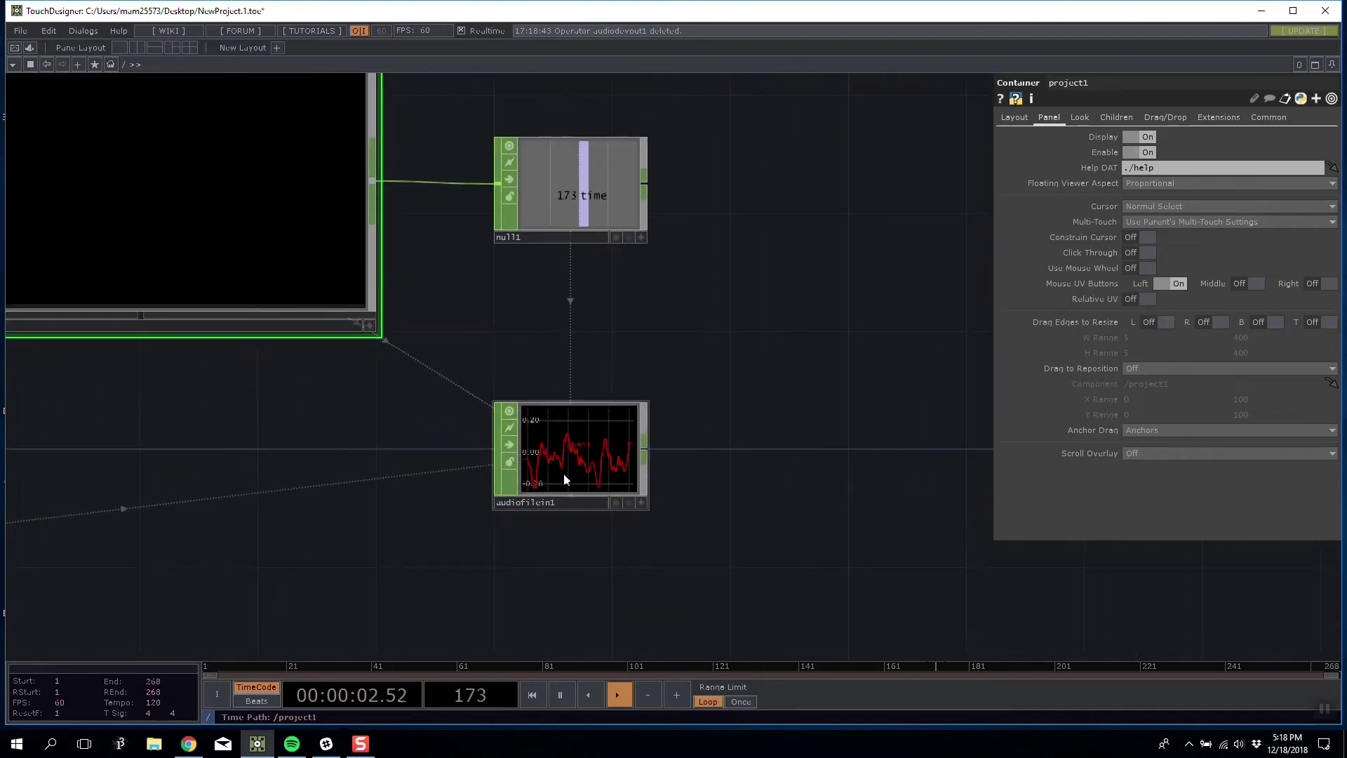
Play the project1 timeline in reverse and examine how null1 and the Index of audiofilein1 follow it
click(591, 693)
scroll(588, 167, up, 5)
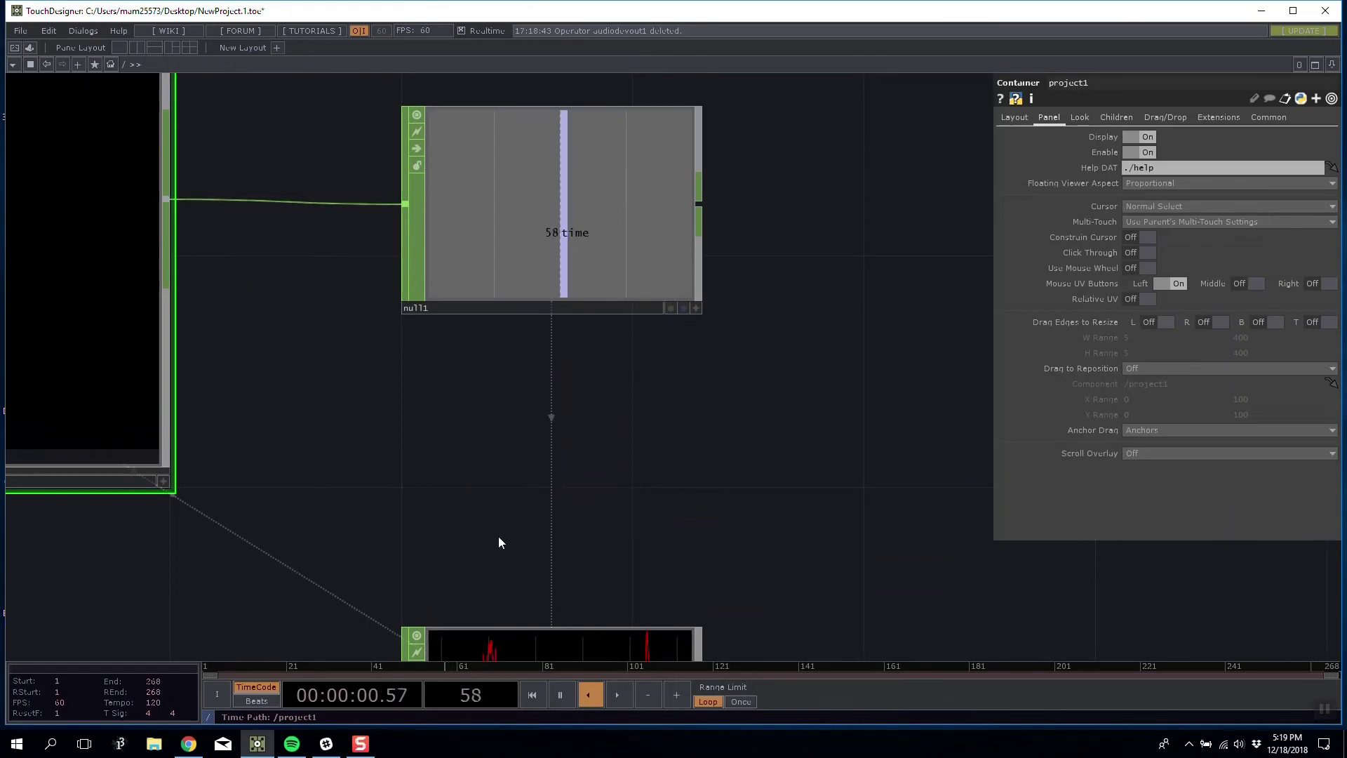
drag(684, 463, 556, 92)
click(468, 372)
scroll(611, 316, down, 5)
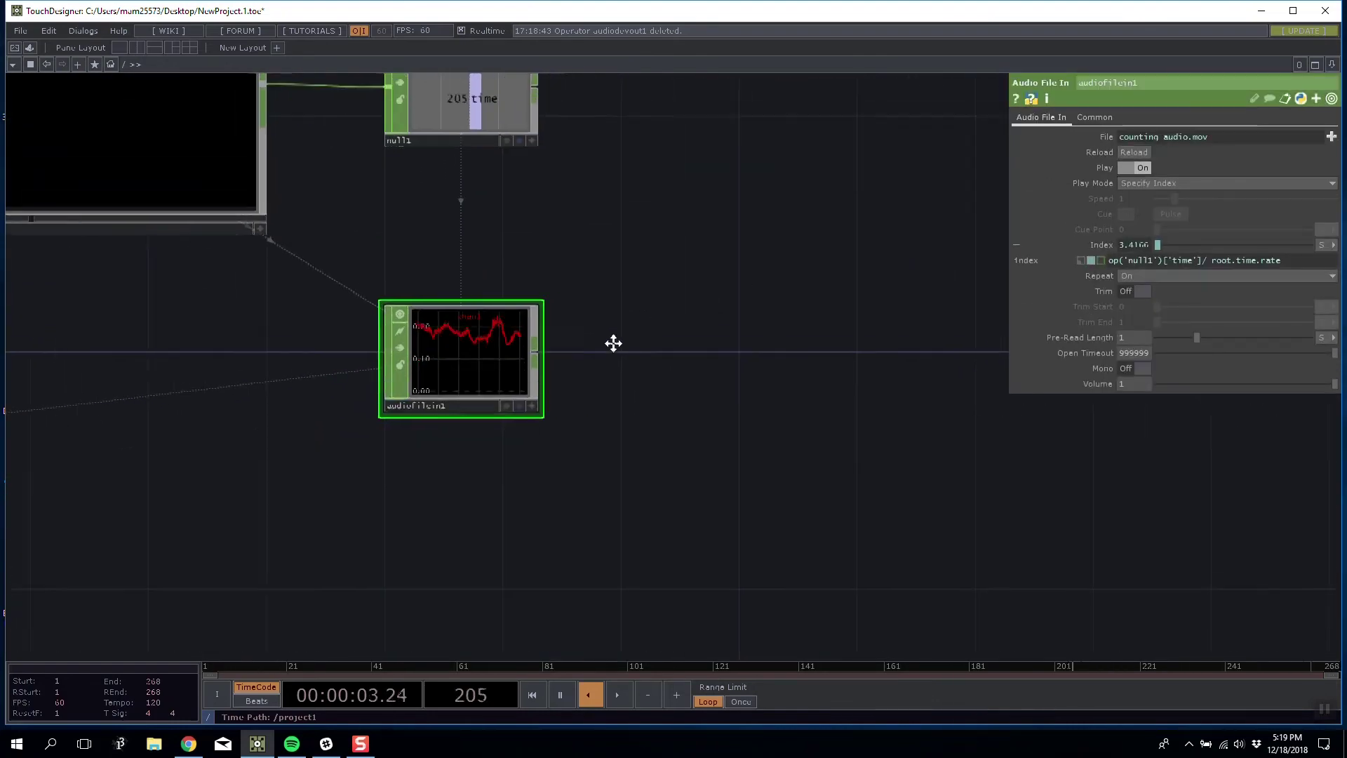
double_click(620, 378)
click(626, 138)
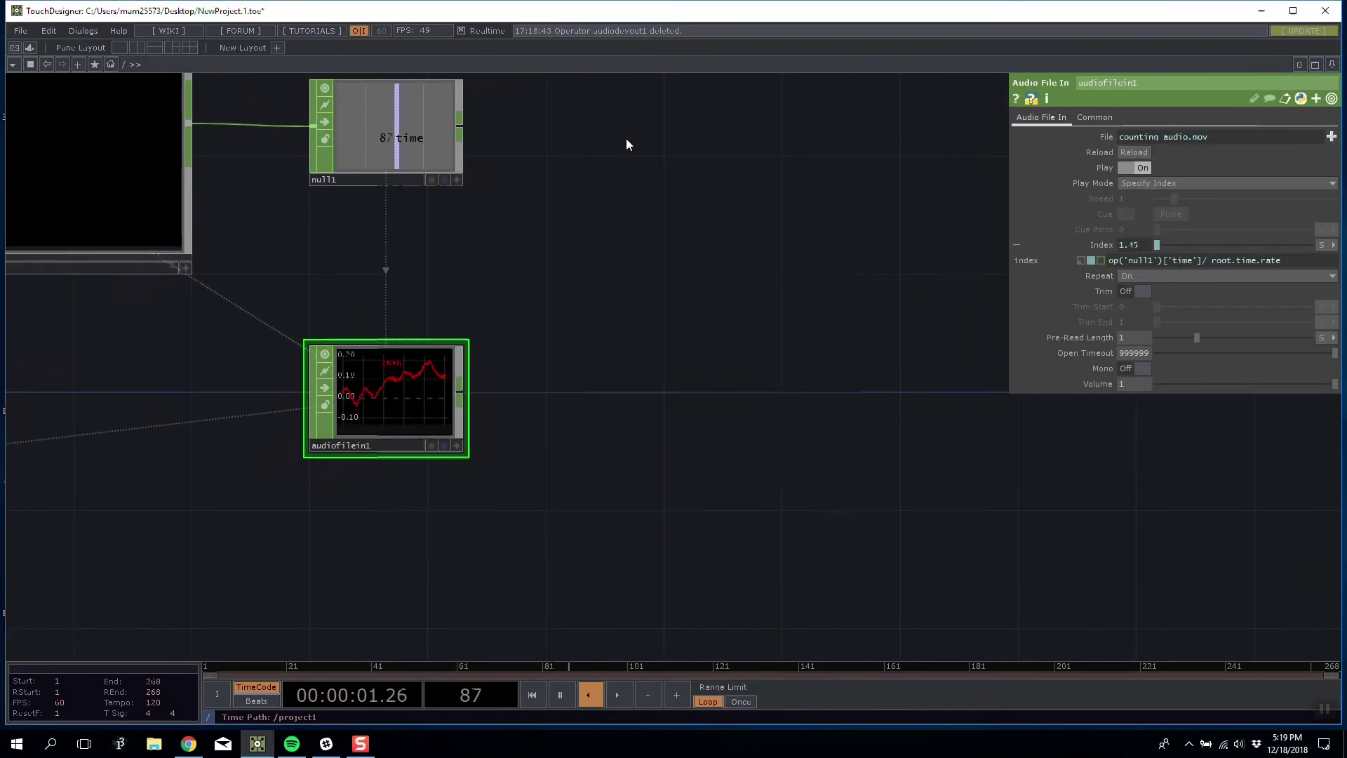
drag(697, 320, 785, 358)
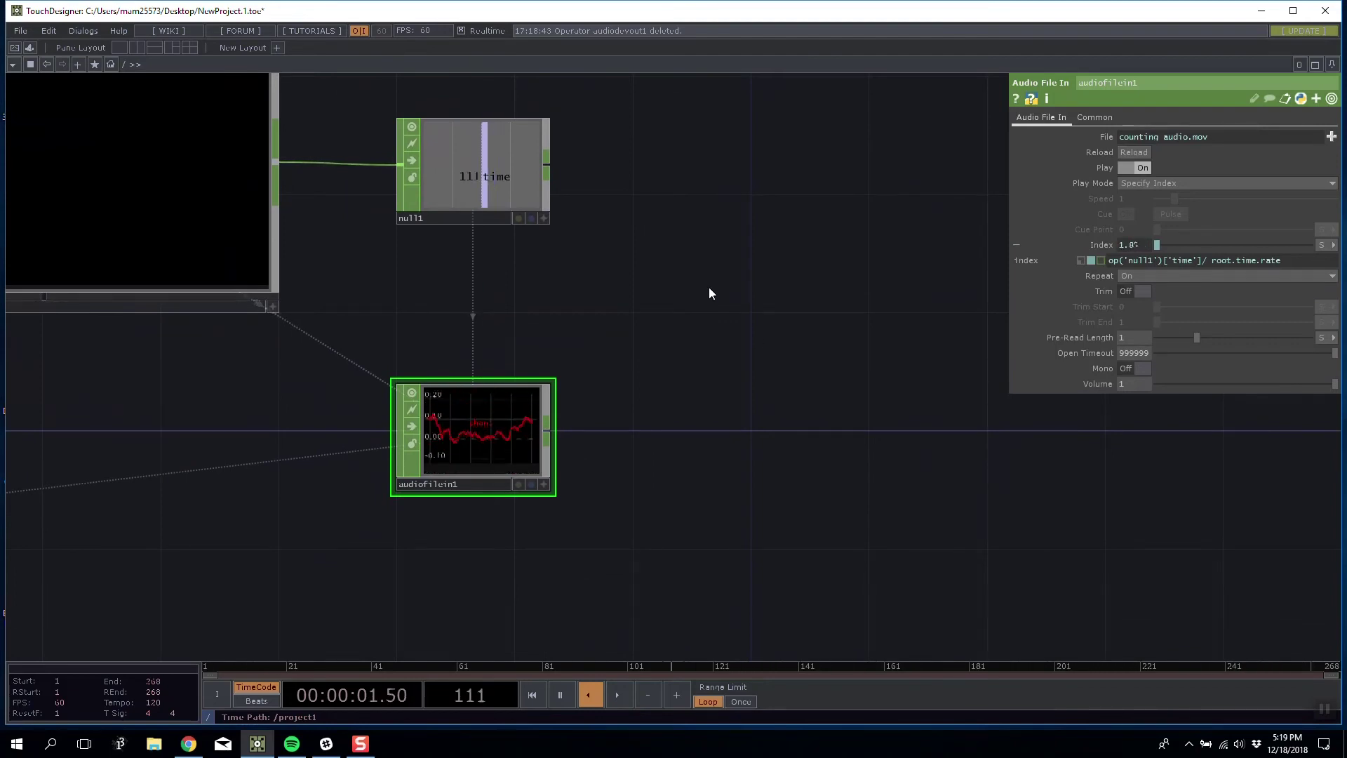
scroll(659, 260, down, 3)
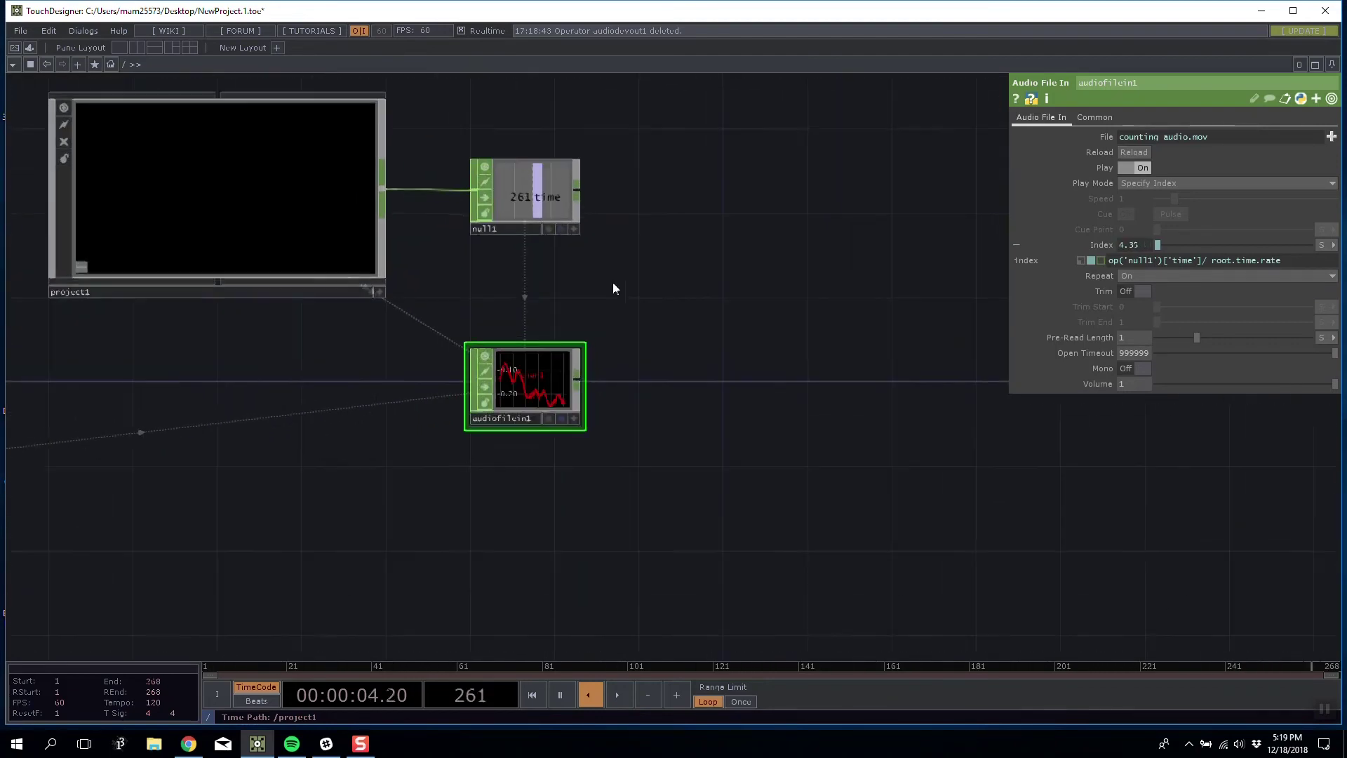
Switch to Chrome to look at the YouTube tutorial on Advanced Timeline, Replicator & COMPS, and return to TouchDesigner
click(188, 743)
scroll(490, 461, up, 8)
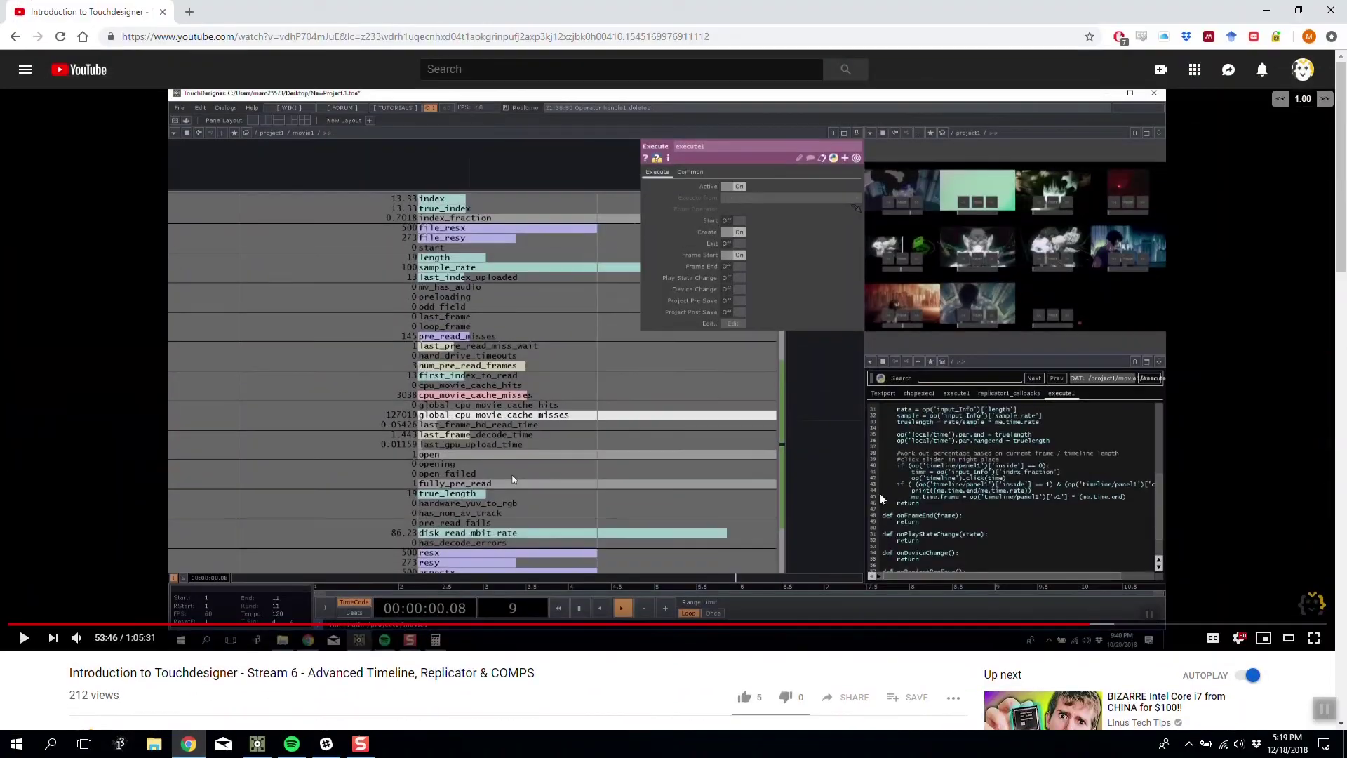
click(1277, 11)
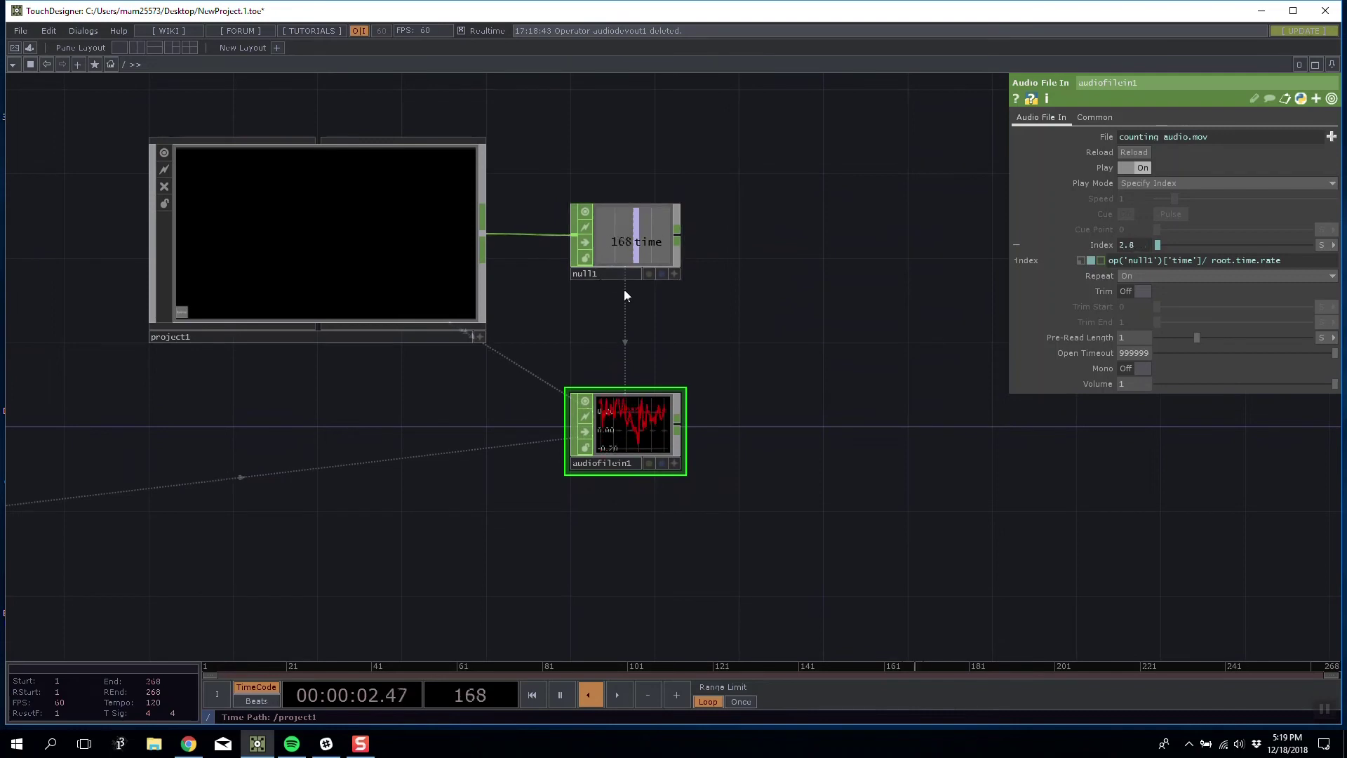
Alternate the timeline between forward and reverse playback to check that null1 and audiofilein1 change direction
drag(809, 308, 626, 305)
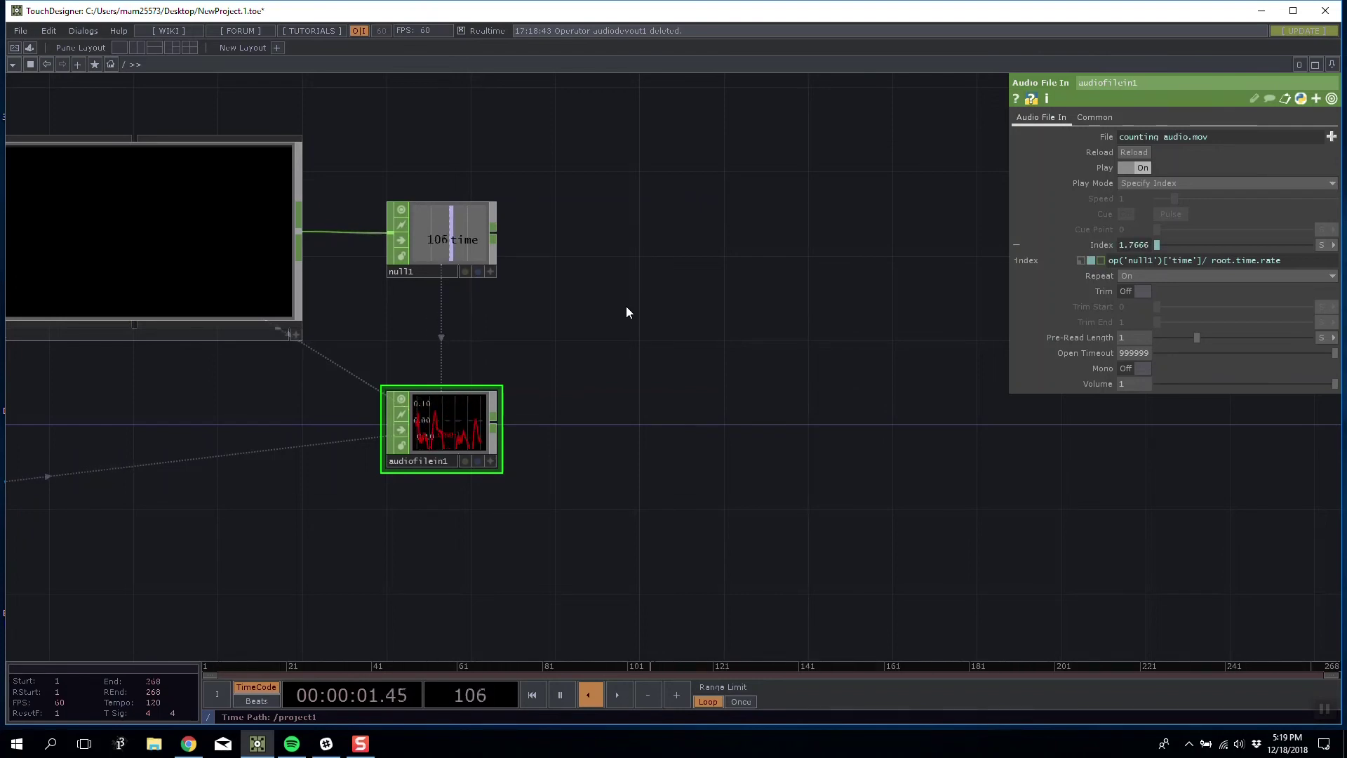
drag(628, 452, 698, 441)
click(615, 696)
click(594, 699)
click(609, 701)
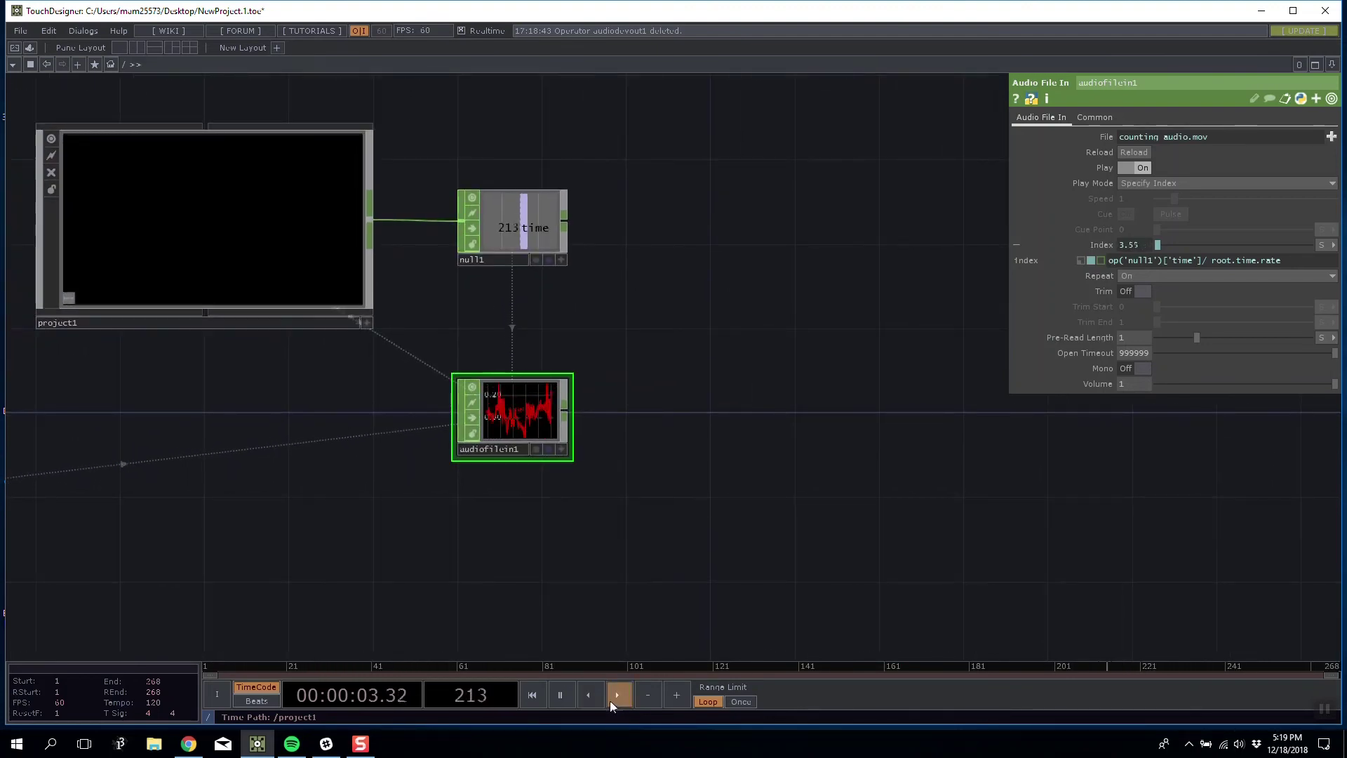
click(595, 698)
Add an Audio Device Out CHOP beside audiofilein1, set its Volume to 0.524 and connect audiofilein1 to its input
double_click(722, 442)
click(519, 377)
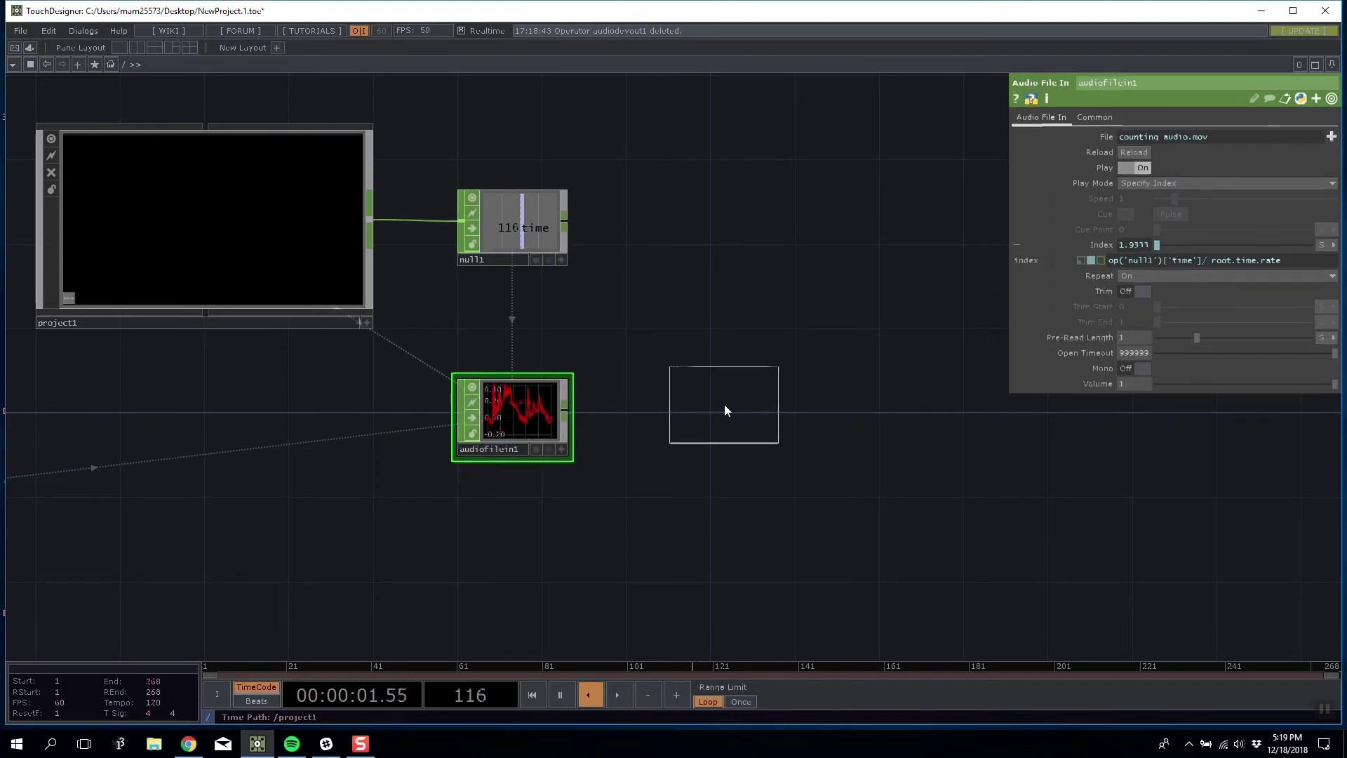
click(724, 404)
click(1265, 229)
drag(1266, 230, 1264, 229)
drag(565, 410, 740, 403)
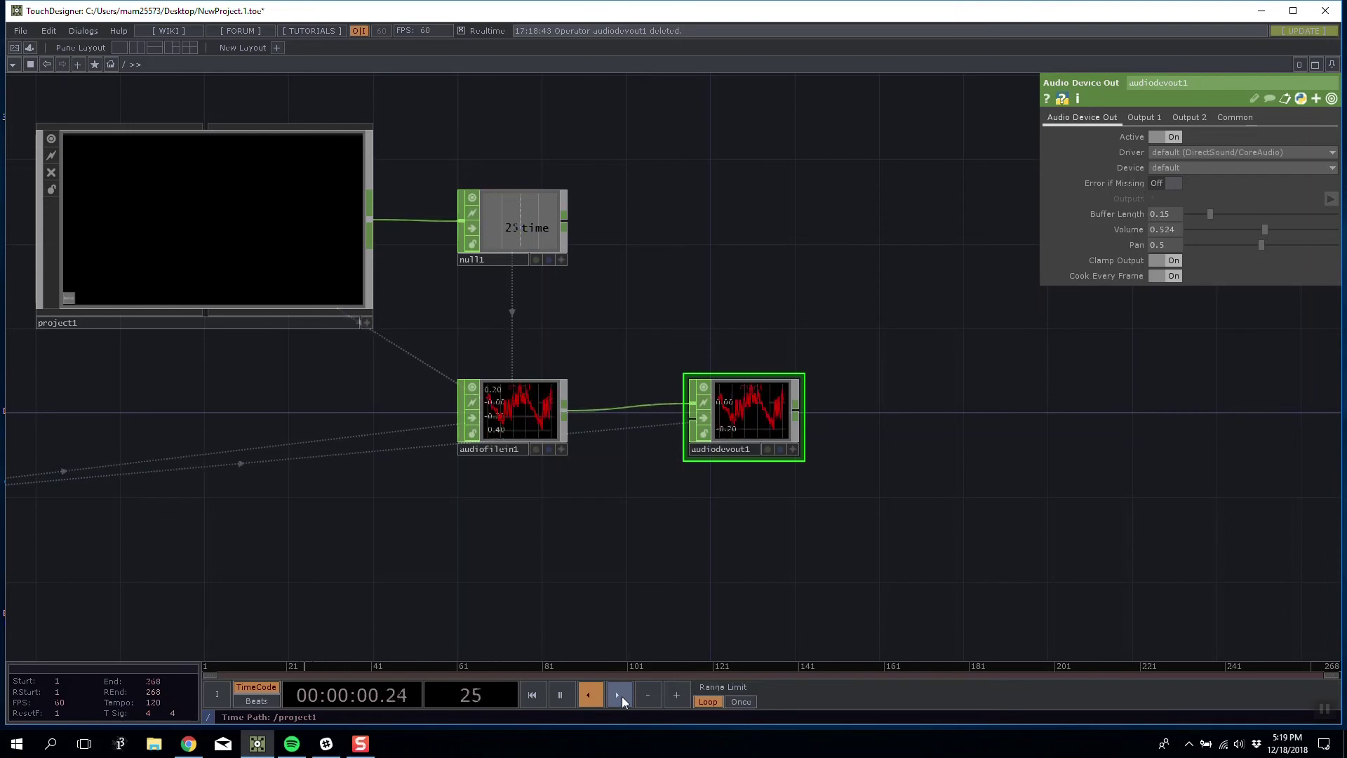
Listen to the audio output while alternating forward and reverse playback, and pause the timeline
click(618, 695)
click(589, 695)
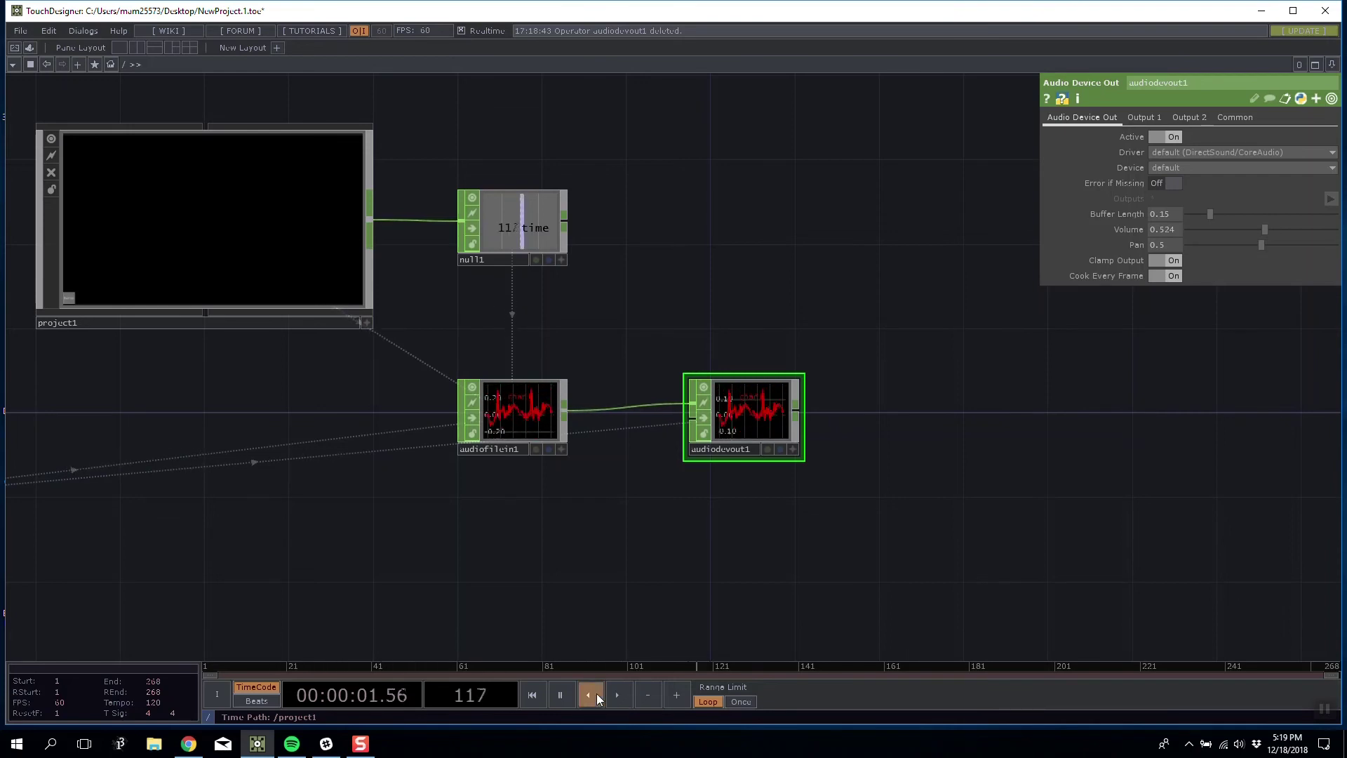
click(615, 694)
click(597, 695)
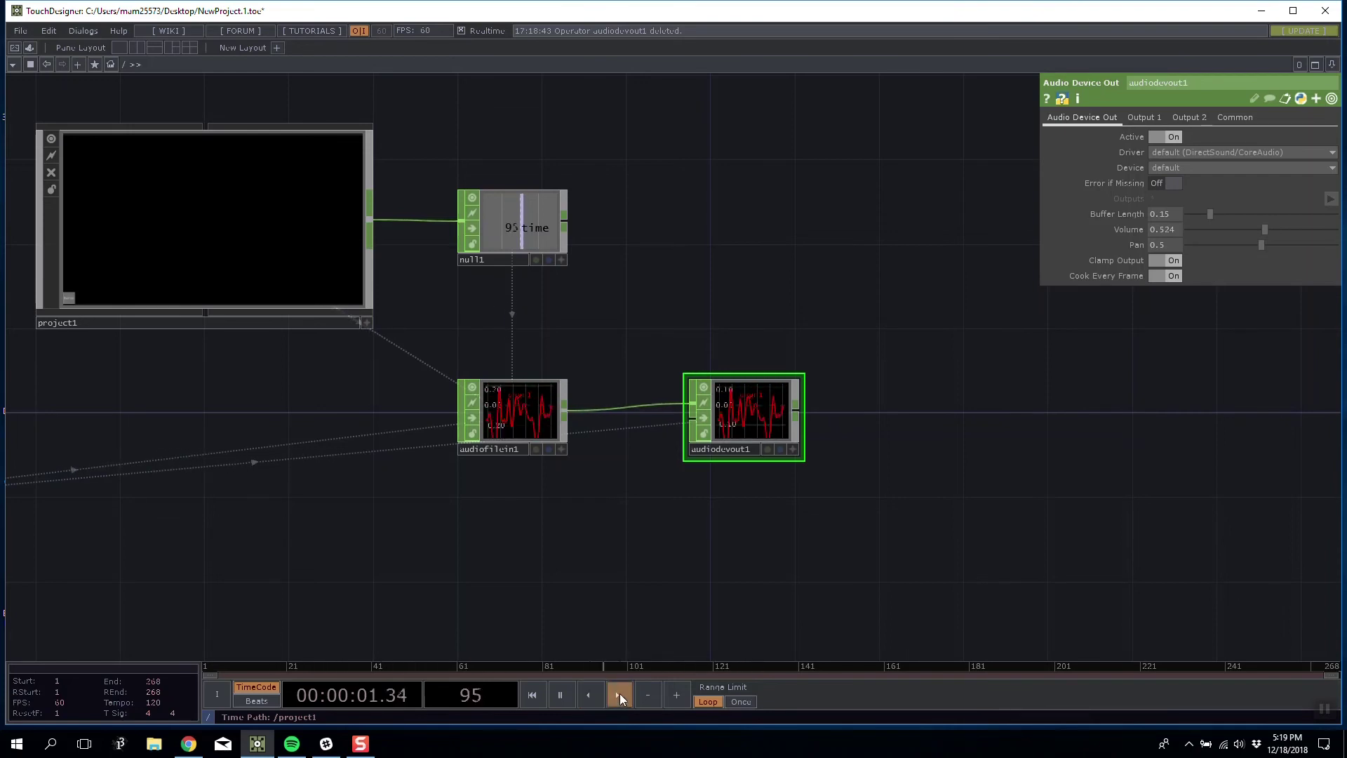
click(620, 693)
click(569, 697)
Examine the chain from project1 through null1 to the audio nodes, inspecting the parameters of audiofilein1 and audiodevout1
drag(840, 299, 926, 457)
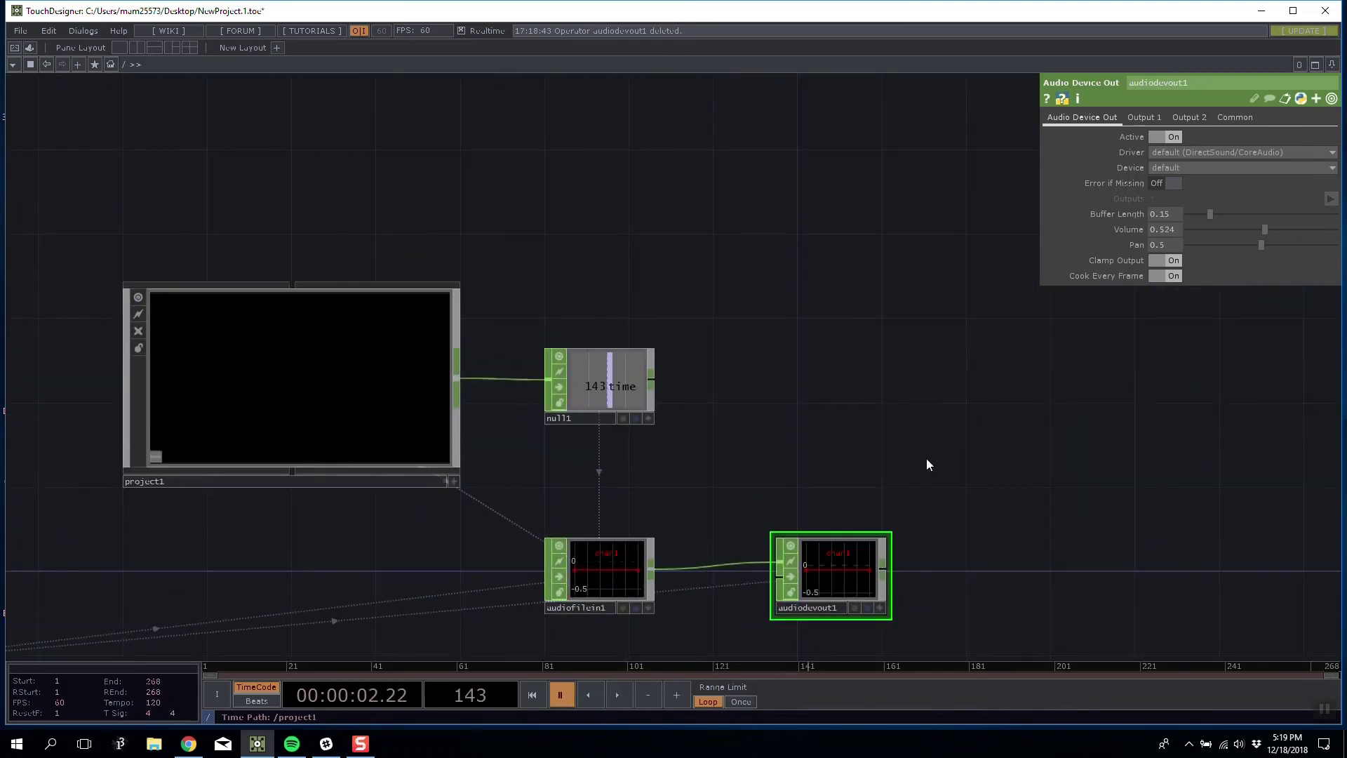
drag(906, 295, 716, 172)
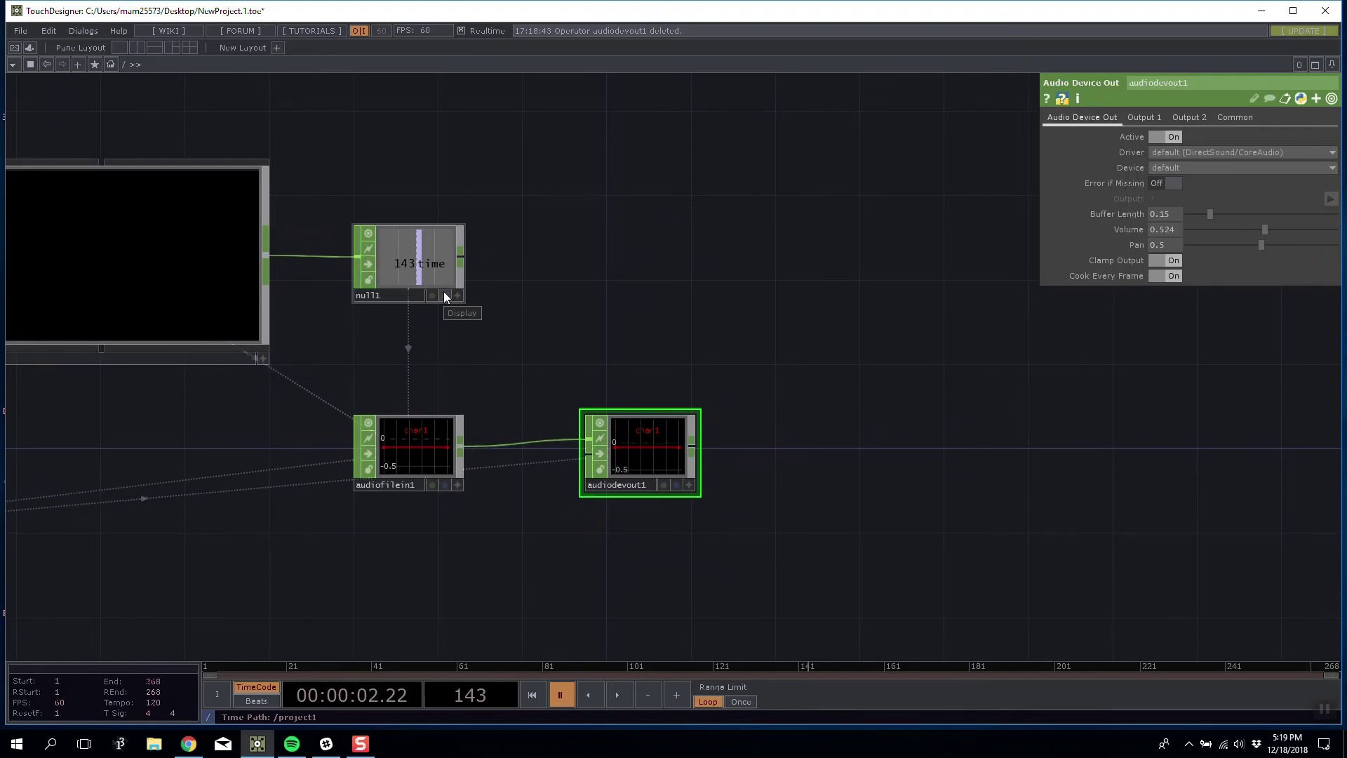
drag(625, 267, 825, 288)
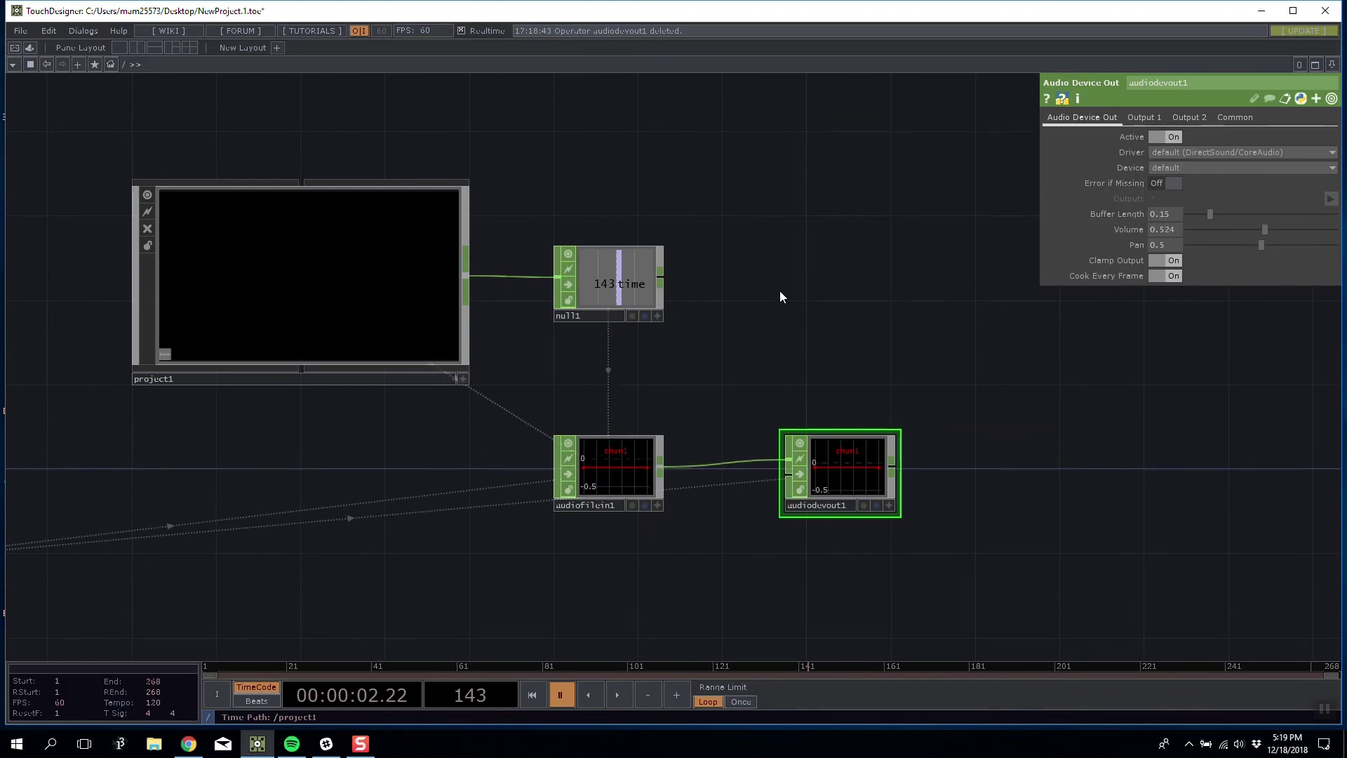
click(616, 495)
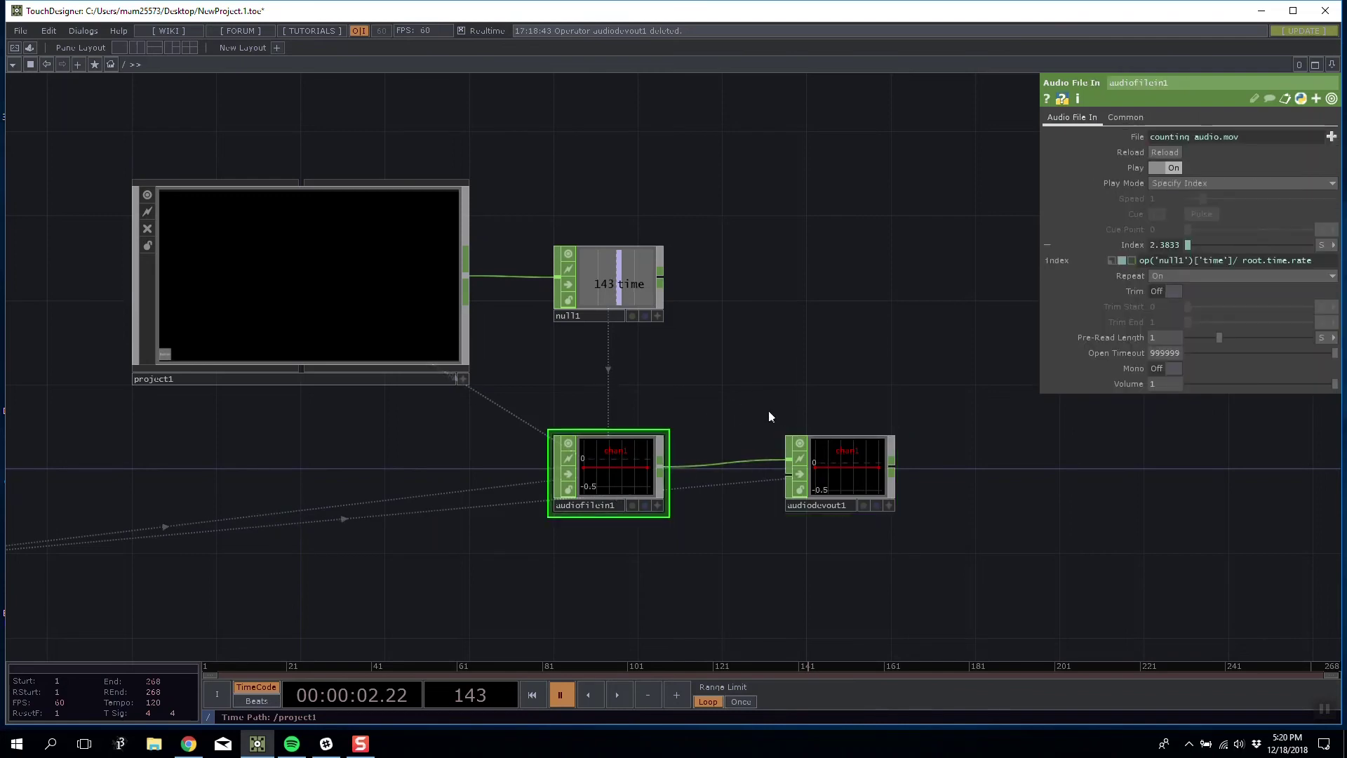
drag(769, 412, 735, 330)
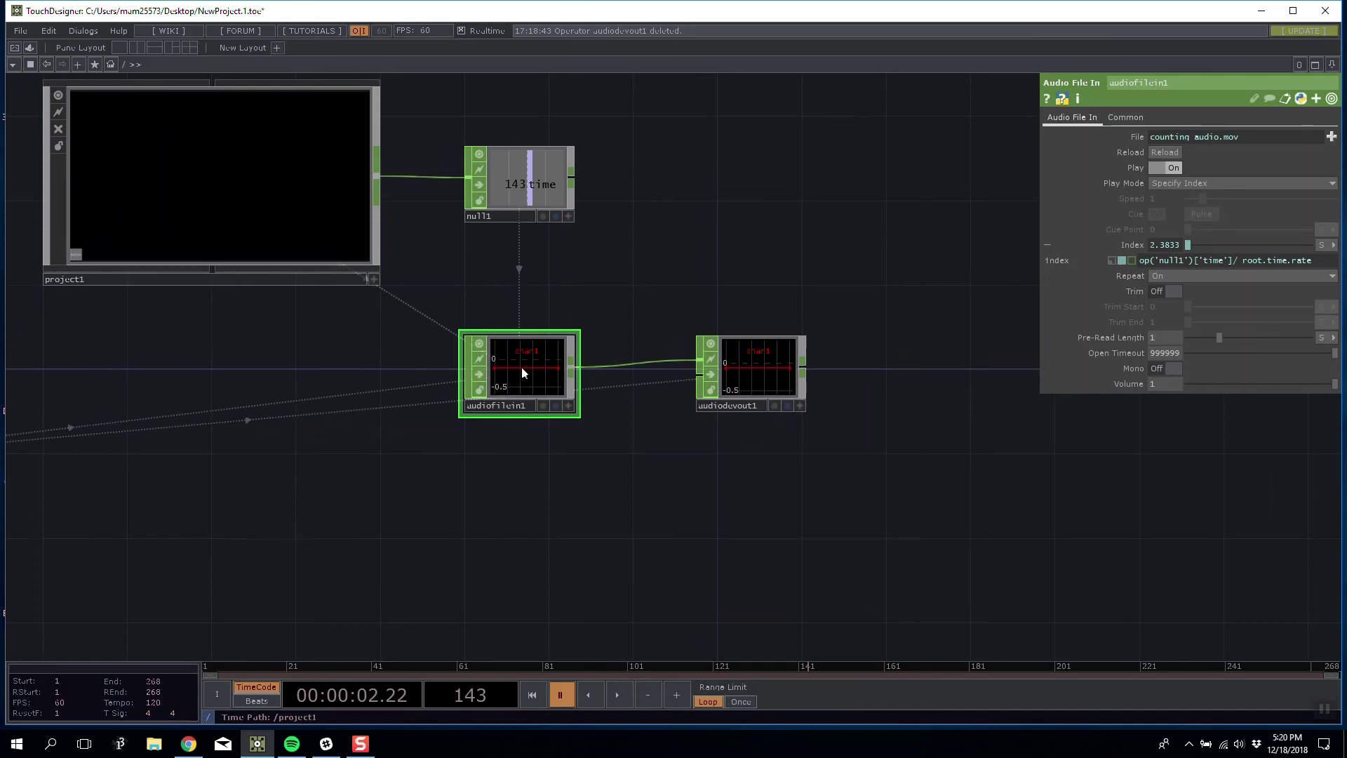
drag(669, 266, 811, 220)
drag(734, 237, 633, 235)
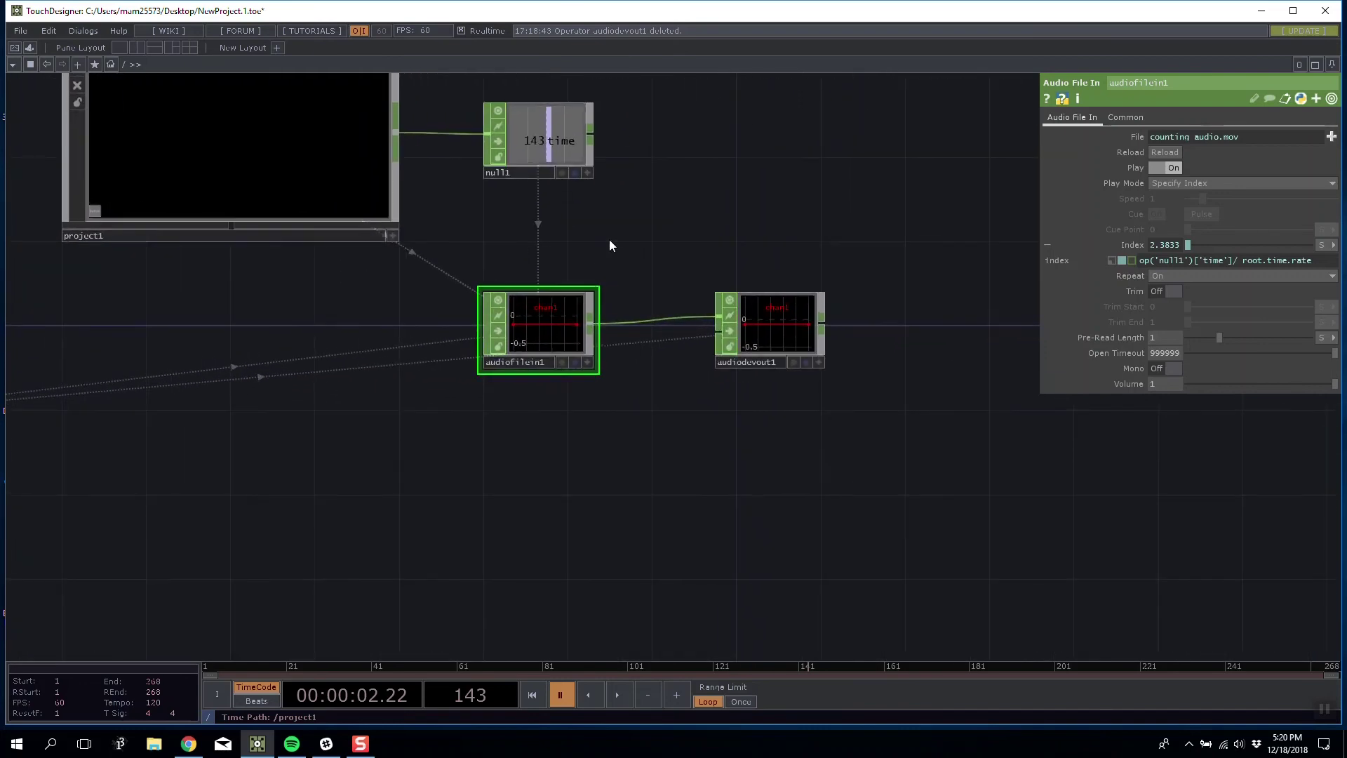
drag(654, 551, 638, 612)
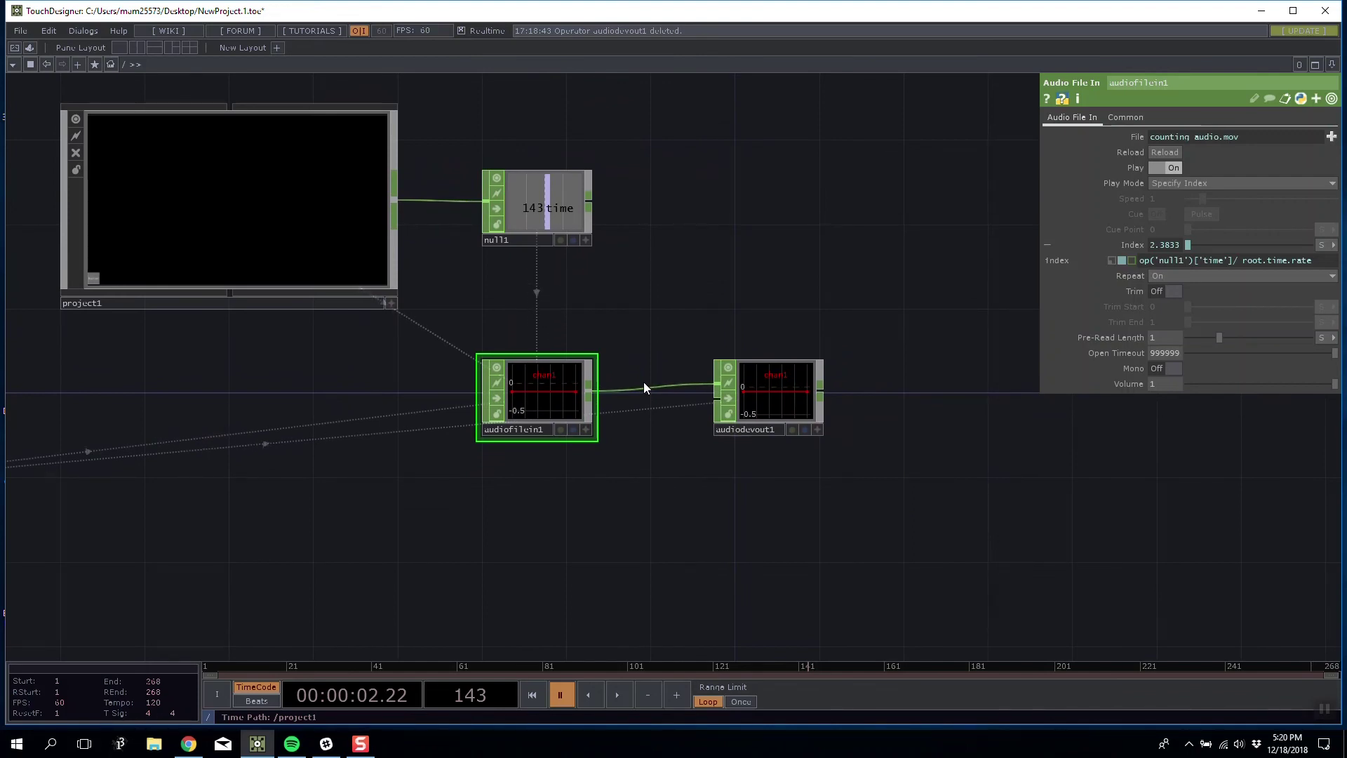
click(761, 394)
mouse_move(720, 272)
mouse_down()
mouse_move(613, 275)
mouse_move(704, 246)
mouse_move(730, 272)
mouse_up()
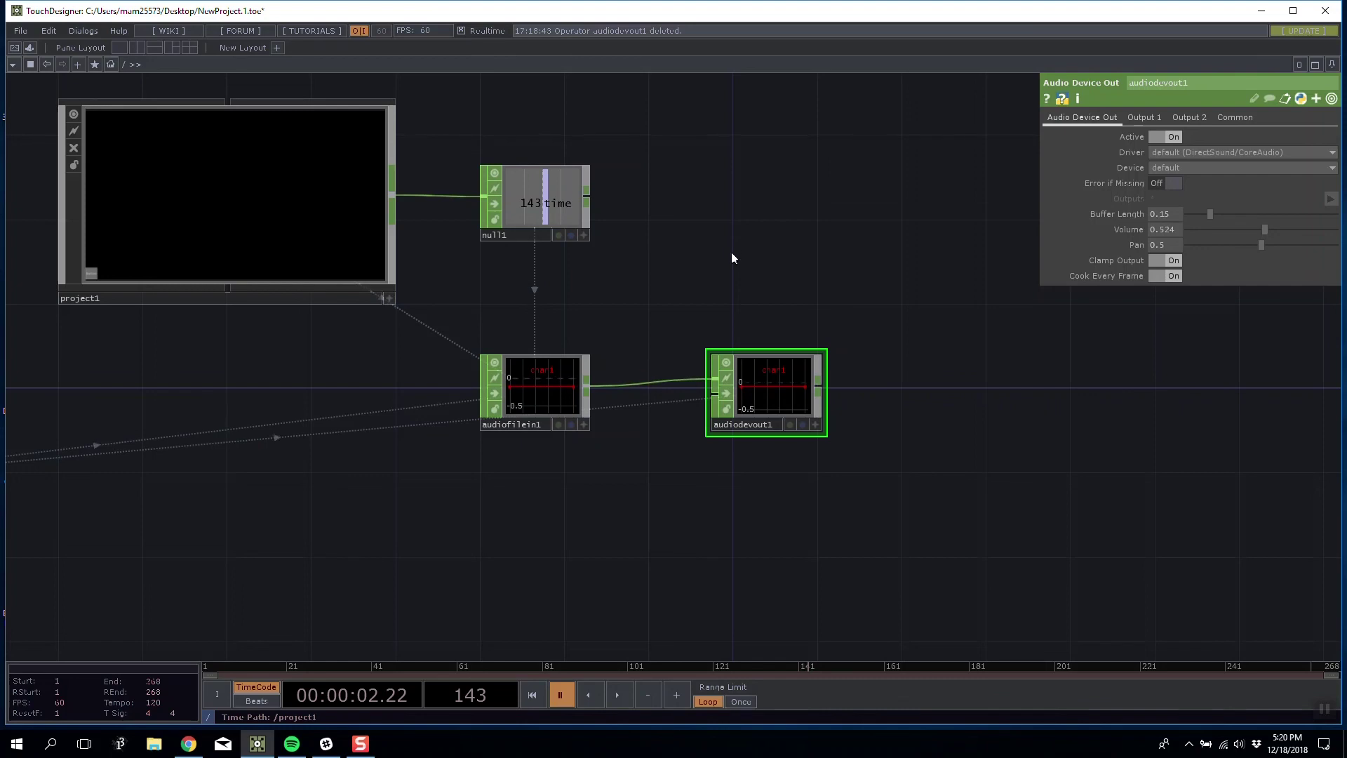
drag(734, 259, 802, 317)
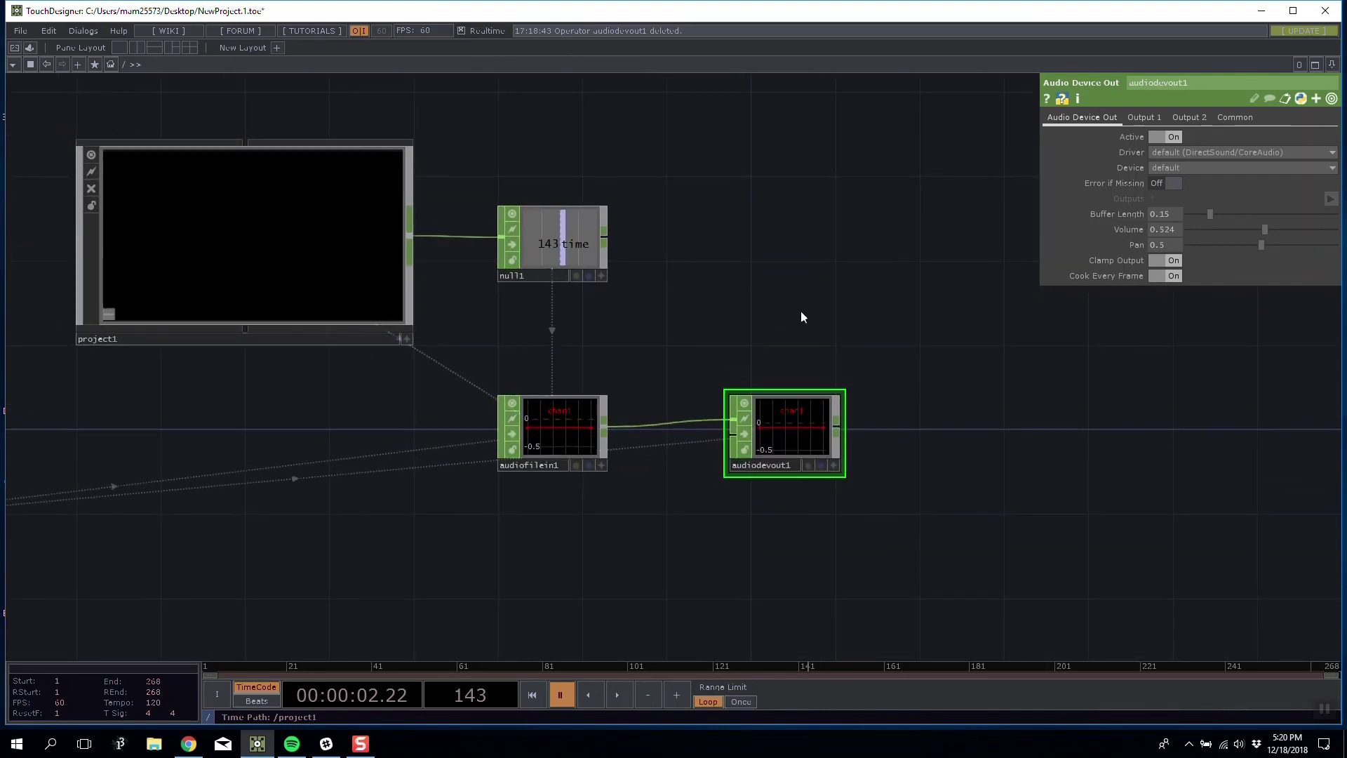